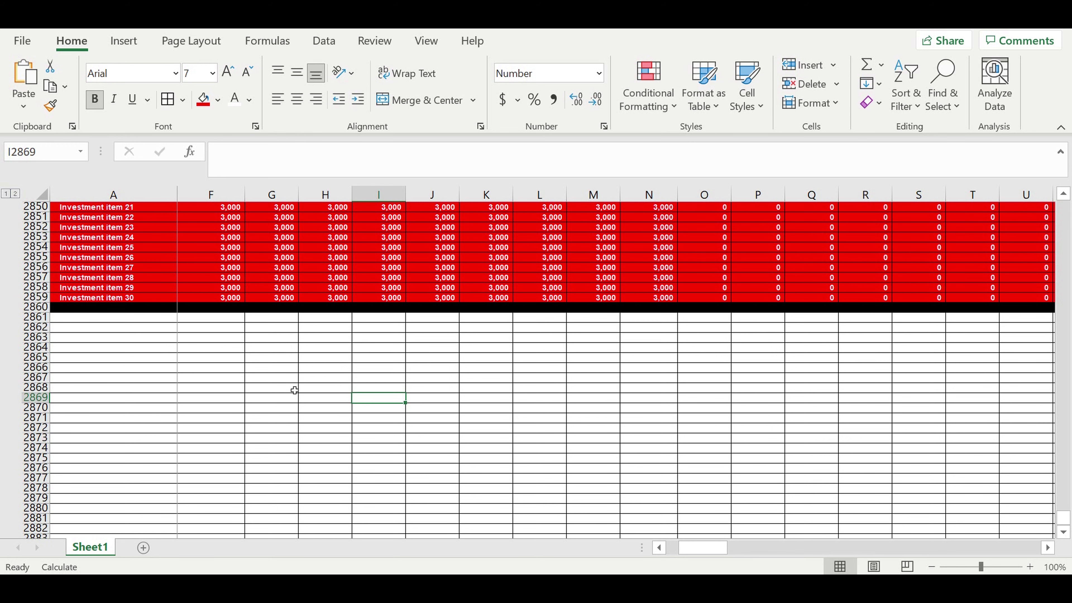
Step: Type the section title 'Payroll' in A2861 below the investment table
scroll(295, 390, up, 3)
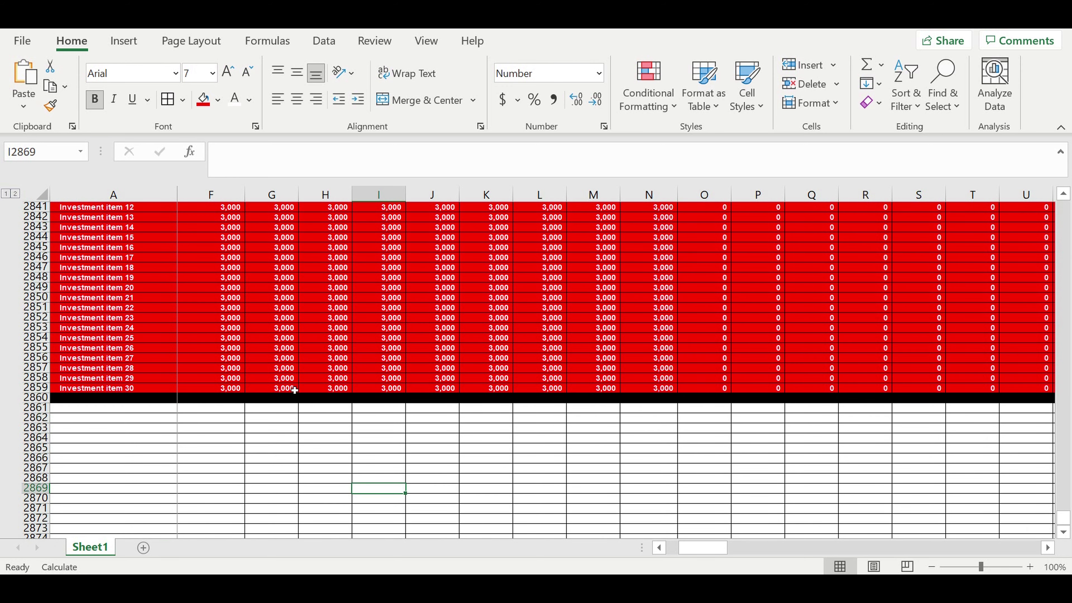
scroll(295, 391, up, 4)
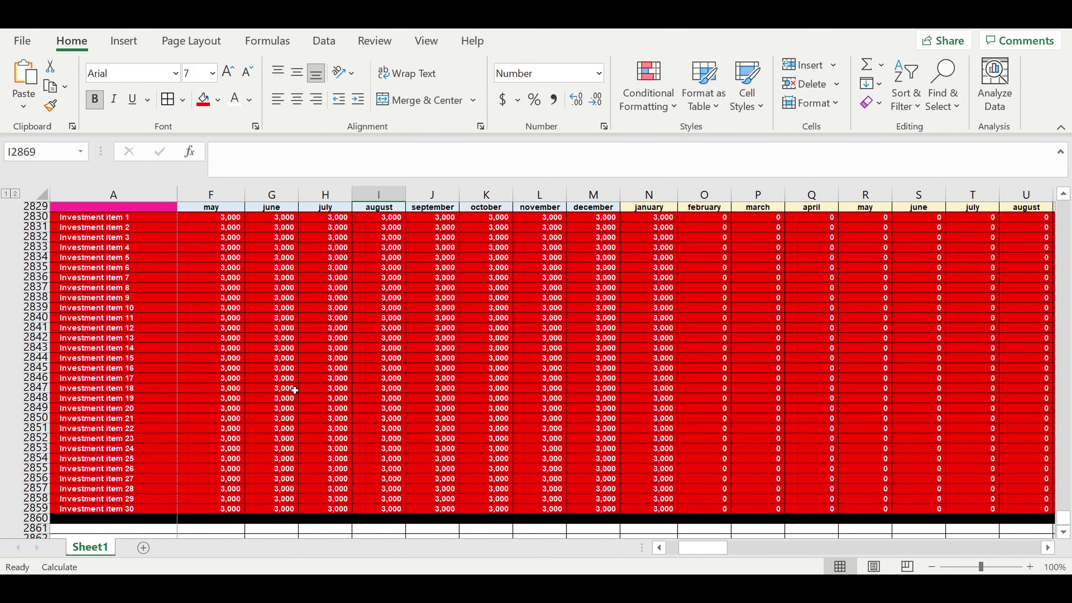
scroll(295, 390, up, 4)
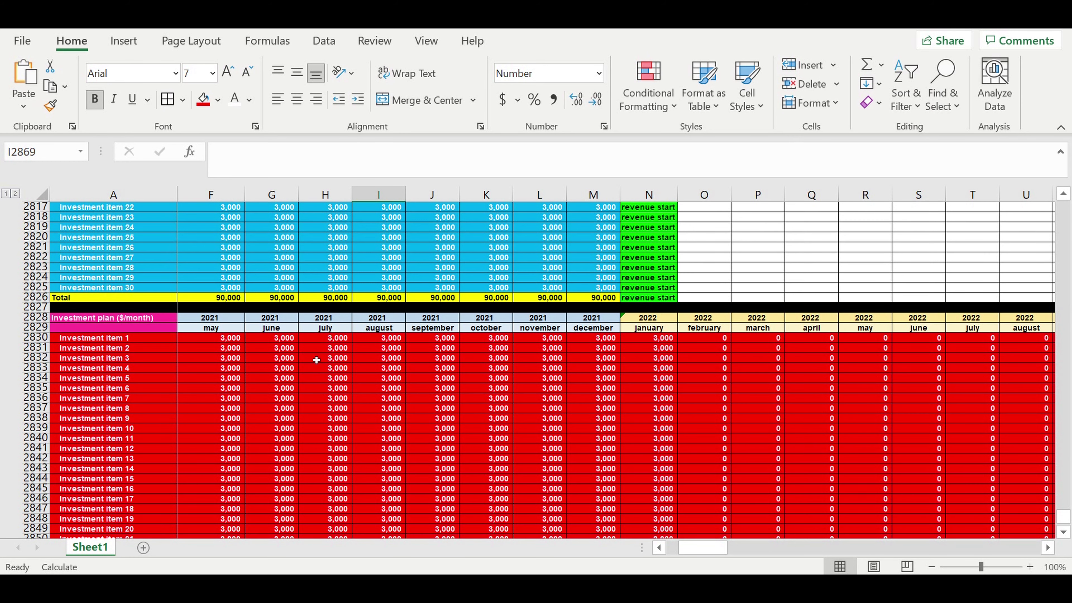
scroll(317, 359, down, 4)
scroll(316, 360, down, 2)
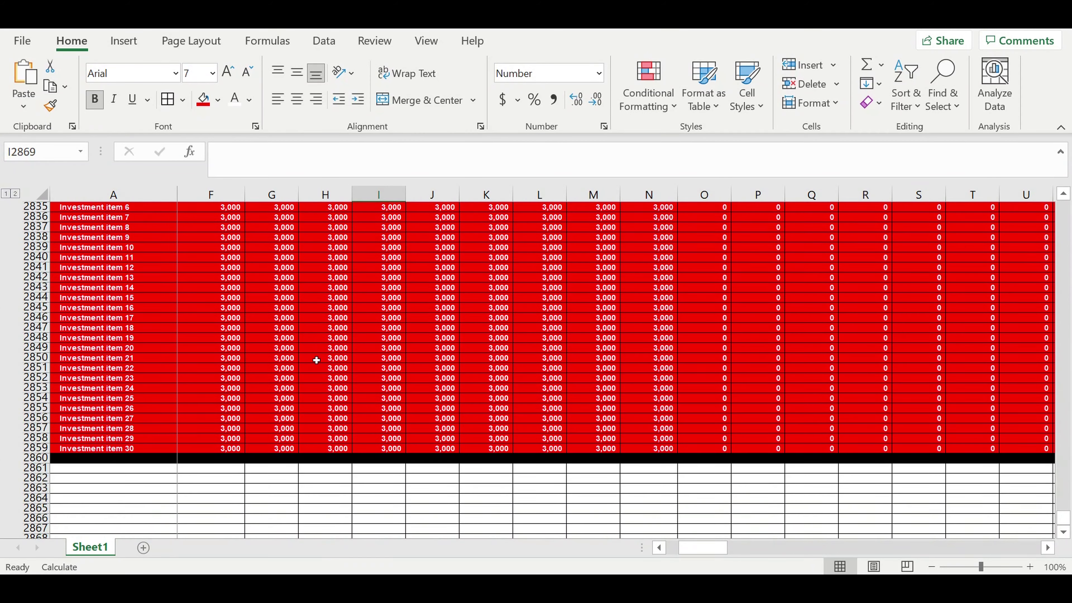
scroll(317, 360, down, 2)
scroll(317, 360, down, 1)
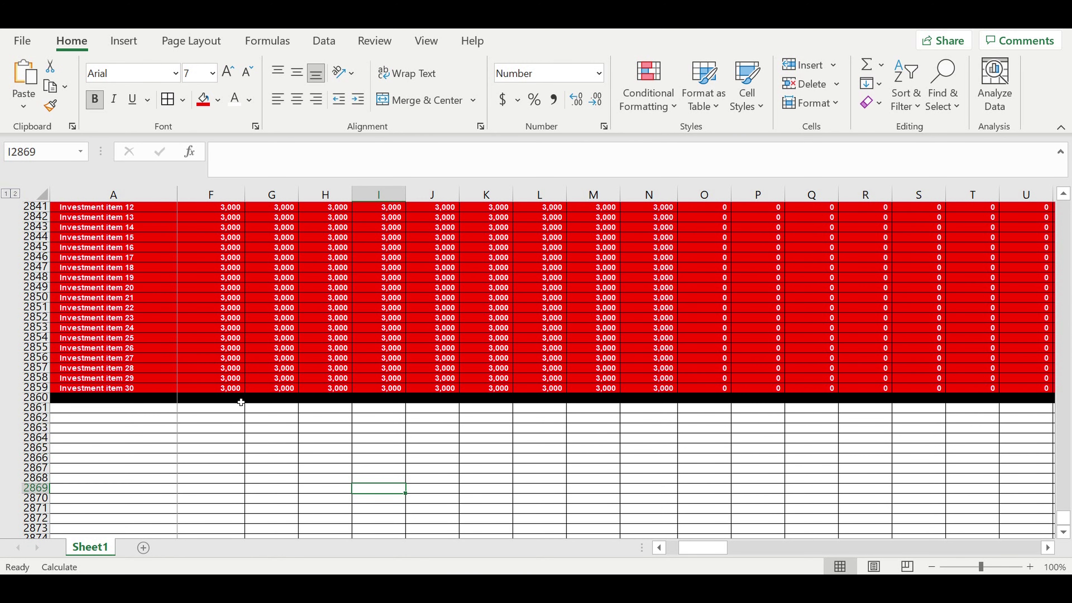
scroll(113, 426, down, 2)
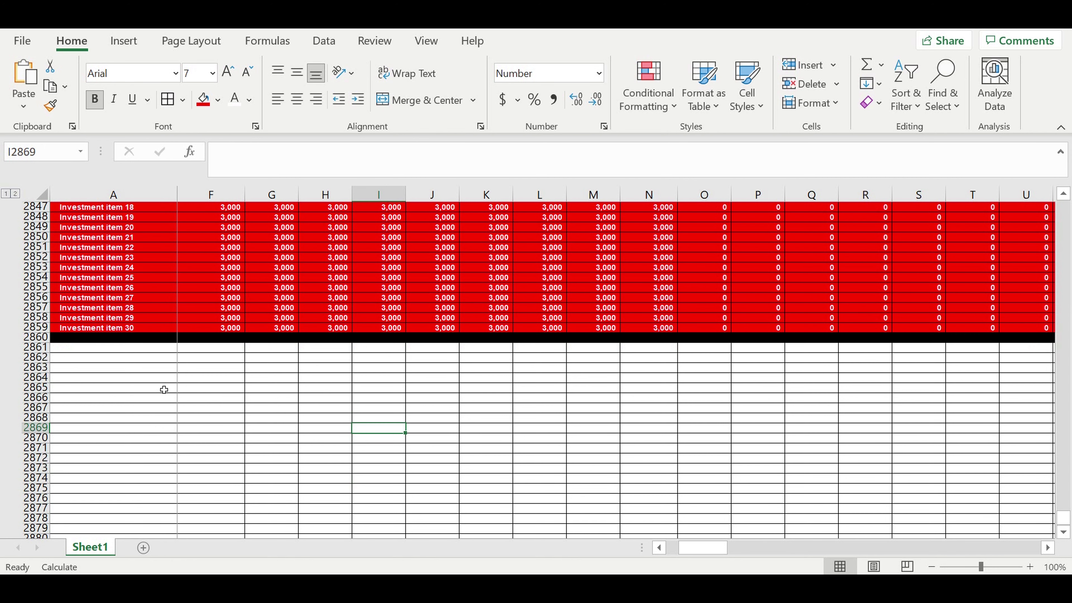
click(137, 350)
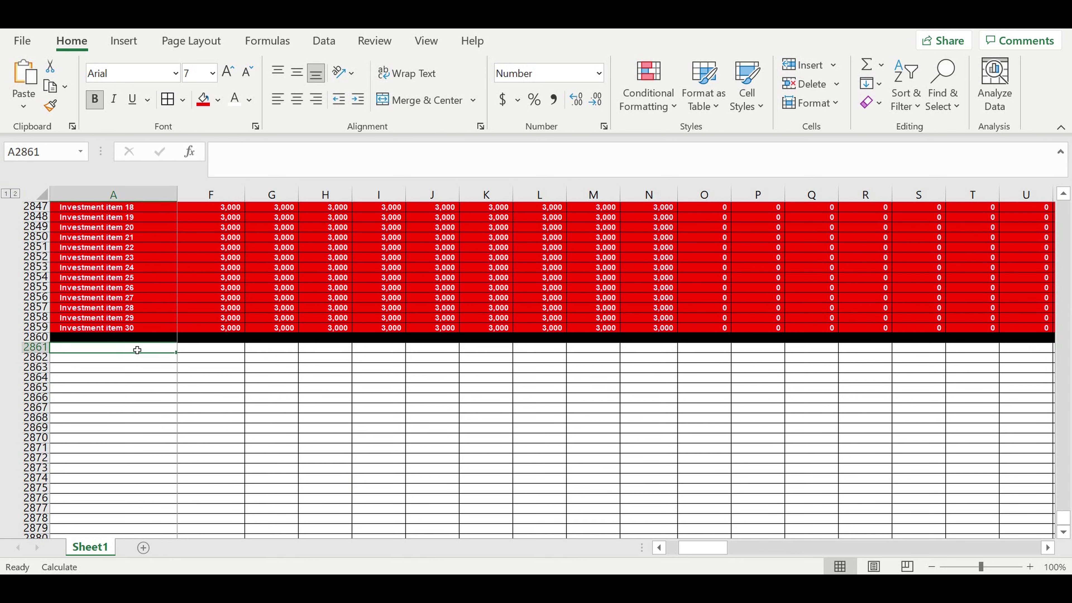
text(Pay r)
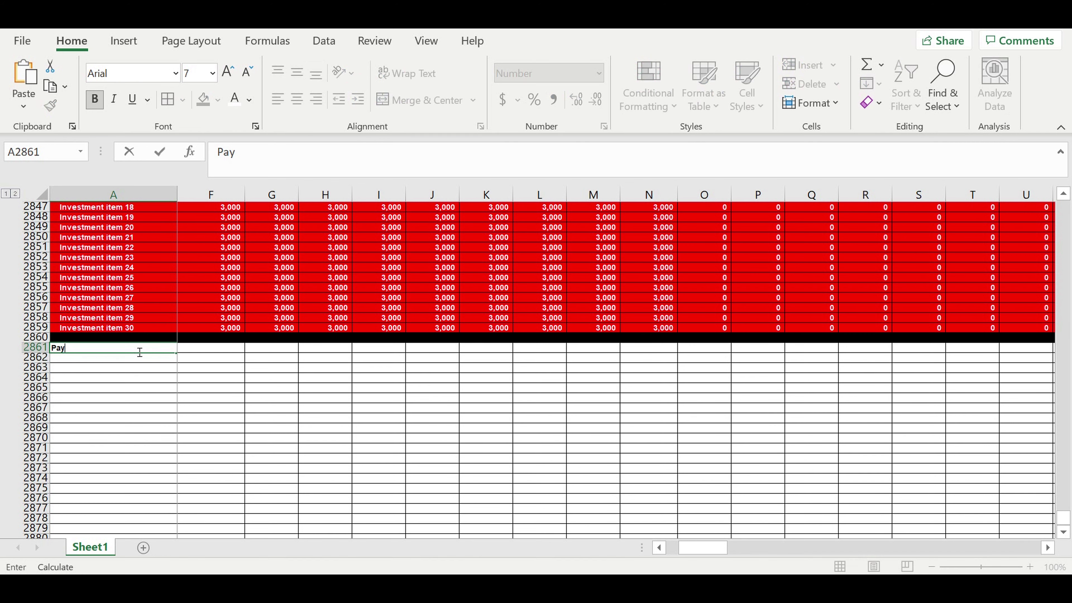
text(o)
key(BackSpace)
key(BackSpace)
text(ro)
key(Return)
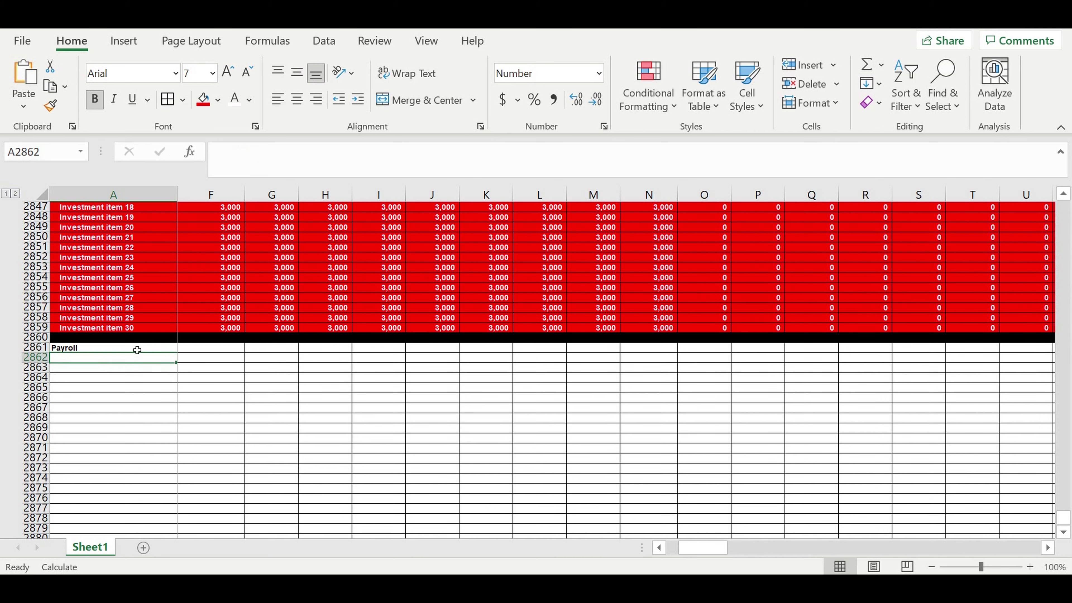
Step: Add column headers 'Position' in A2862 and 'Salary ($/month)' in B2862
text(Posi)
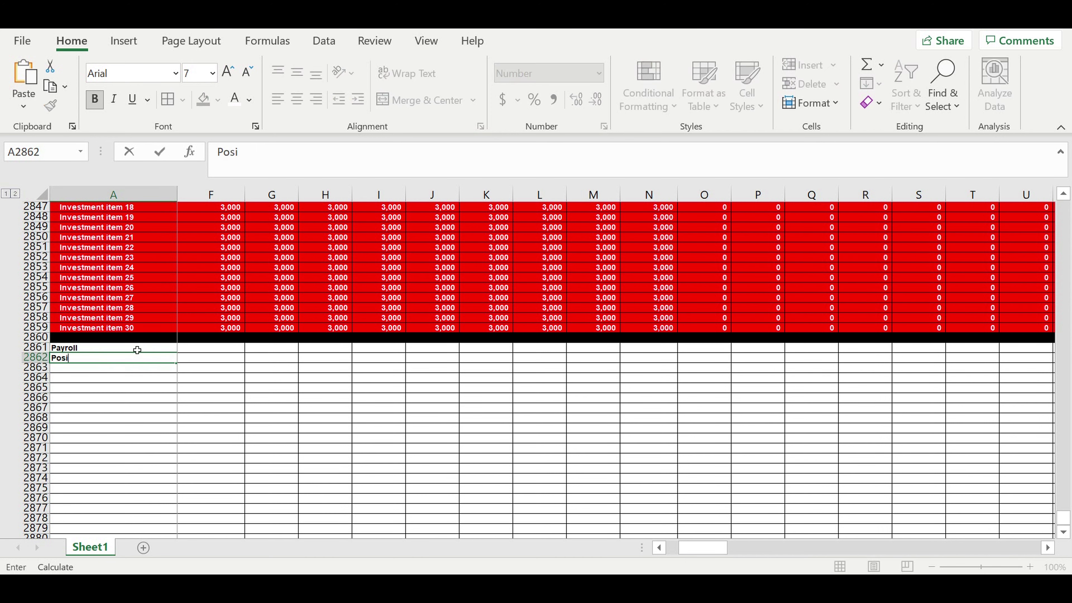
text(tion)
key(Tab)
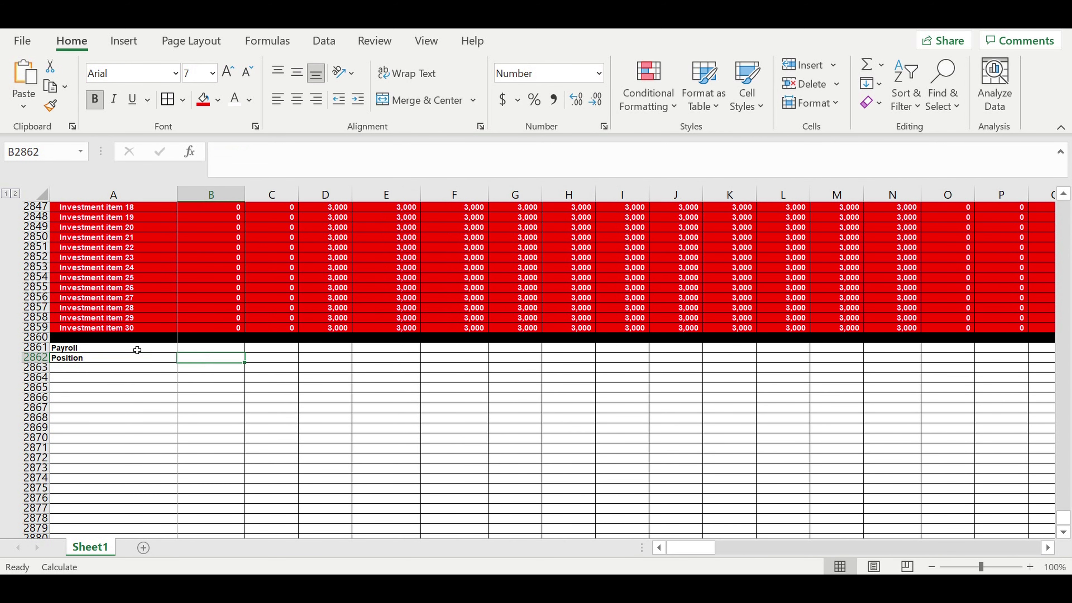
text(Salary)
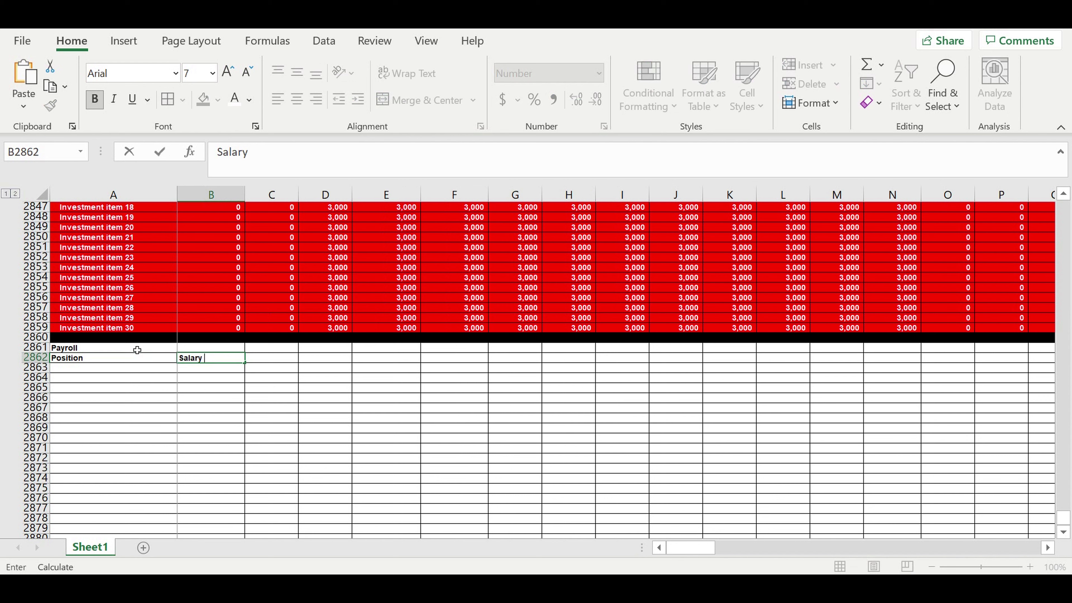
key(Return)
text(()
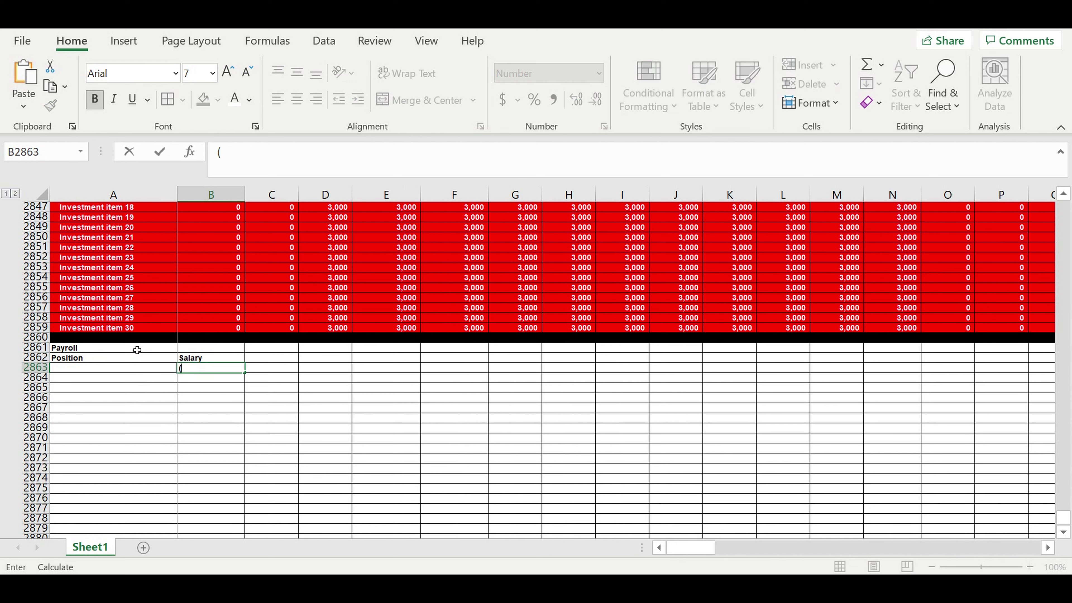
key(Escape)
click(203, 359)
click(263, 153)
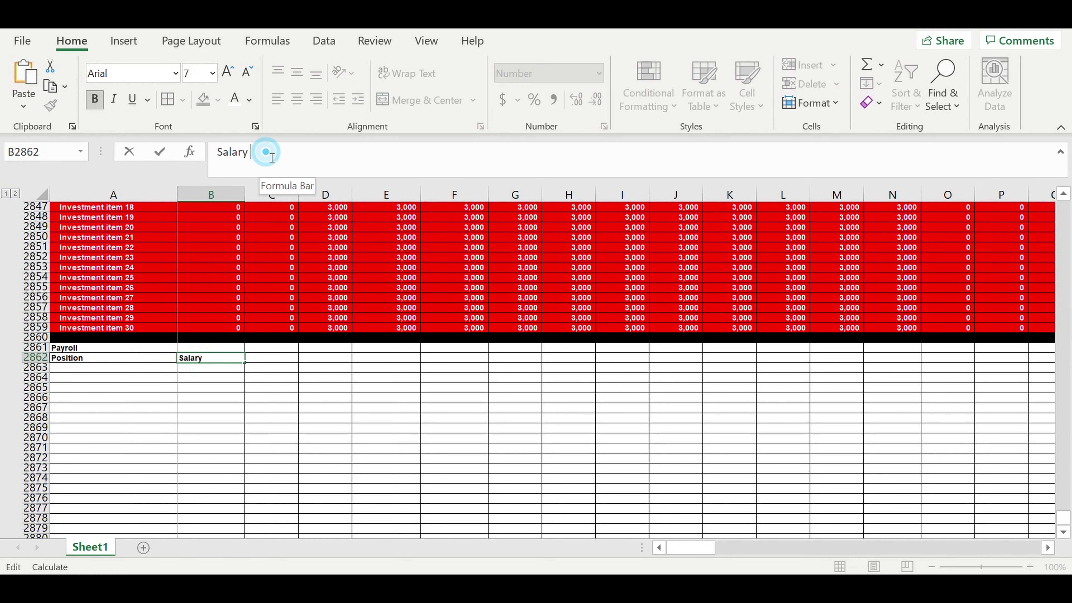
text(()
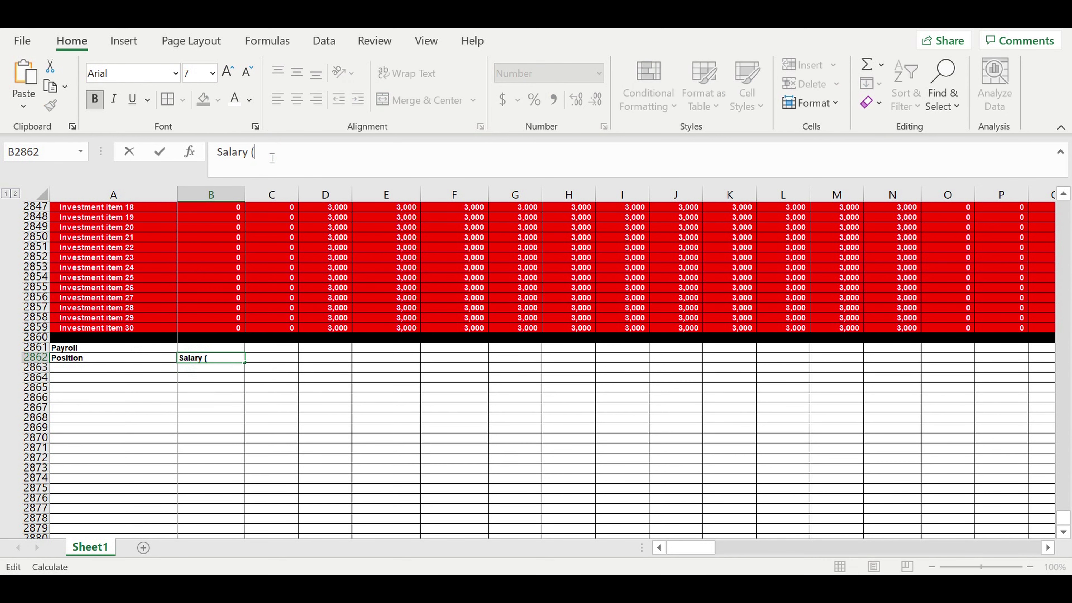
text($/)
text(month)
key(ctrl+Return)
Step: Fill the Payroll title cell A2861 with gold
click(92, 348)
click(217, 99)
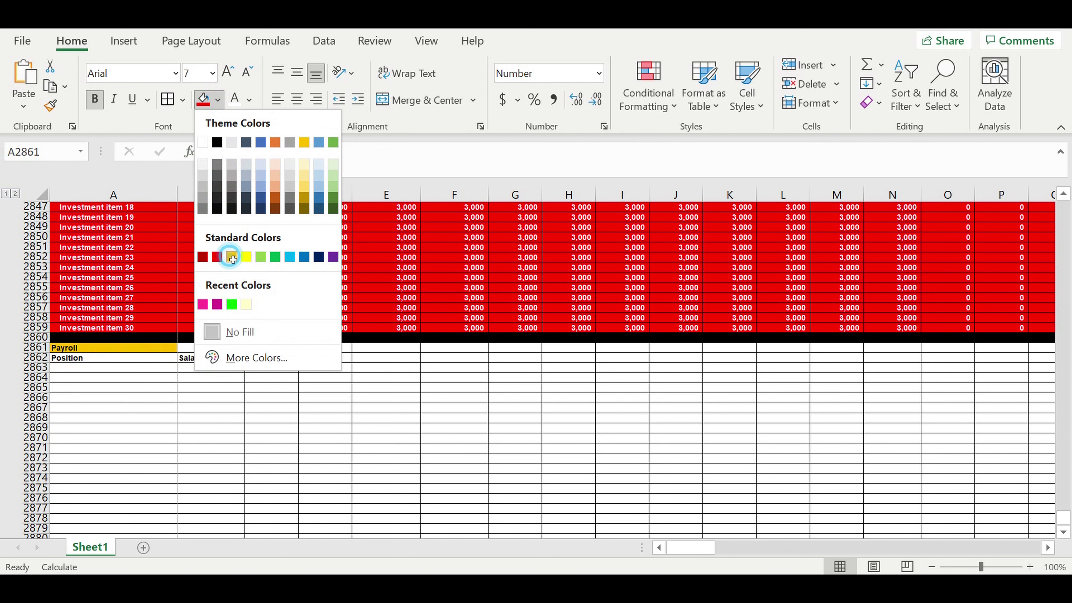
click(231, 257)
Step: Centre the Position and Salary headers with a light blue fill, and begin typing 'Position' in A2863
drag(210, 362, 170, 360)
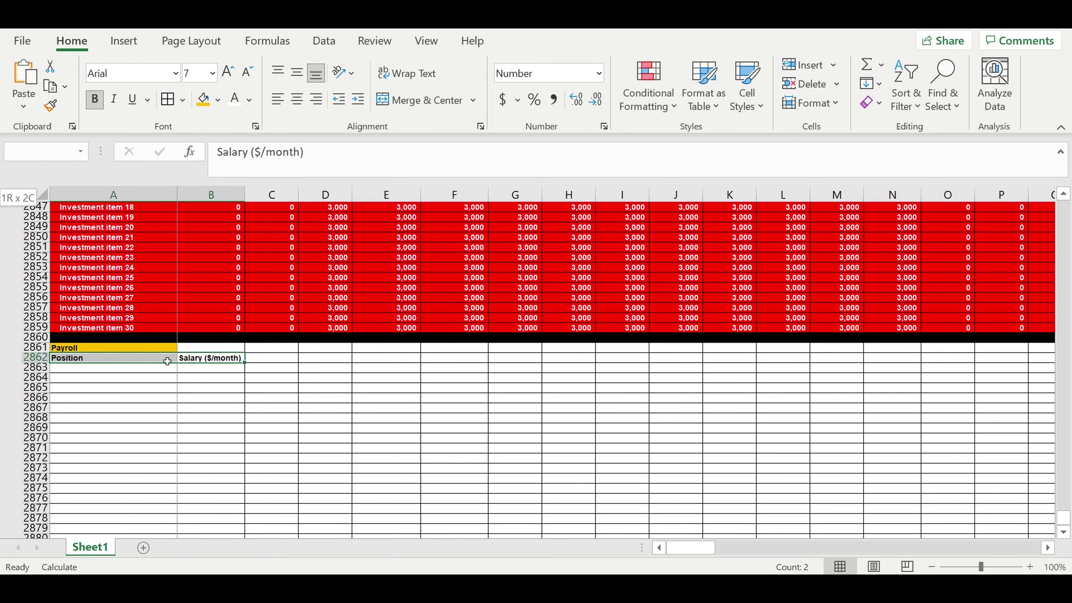
click(297, 99)
click(218, 99)
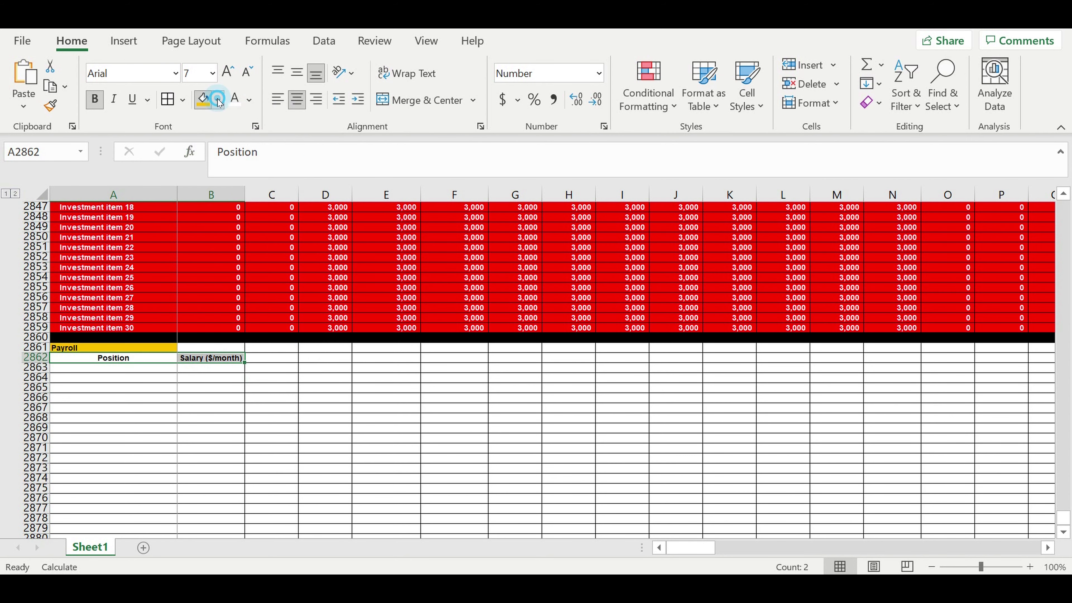
click(318, 164)
click(193, 412)
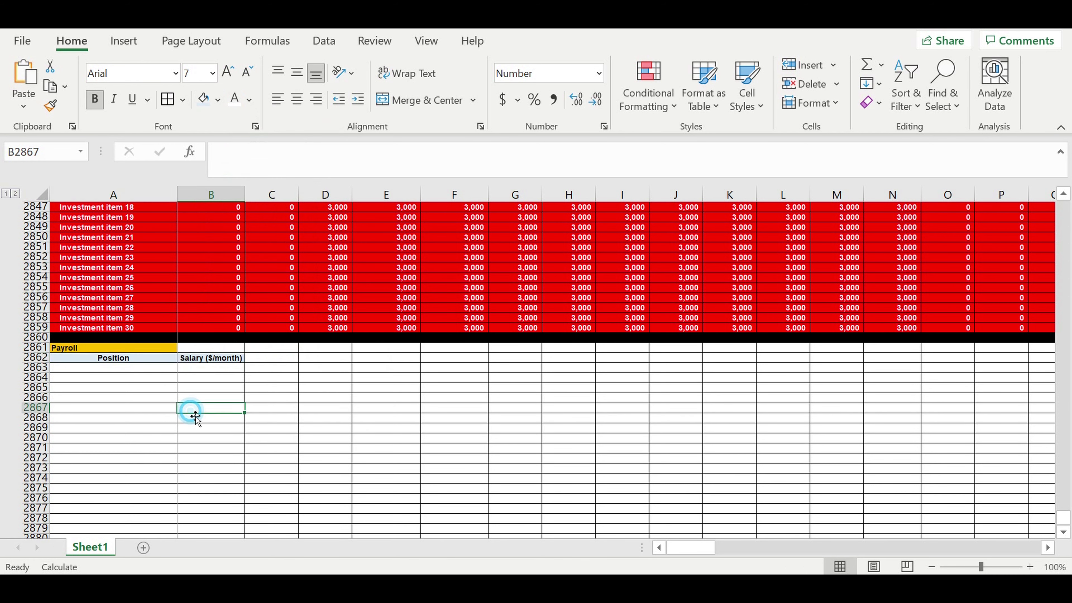
click(148, 368)
text(Position 1)
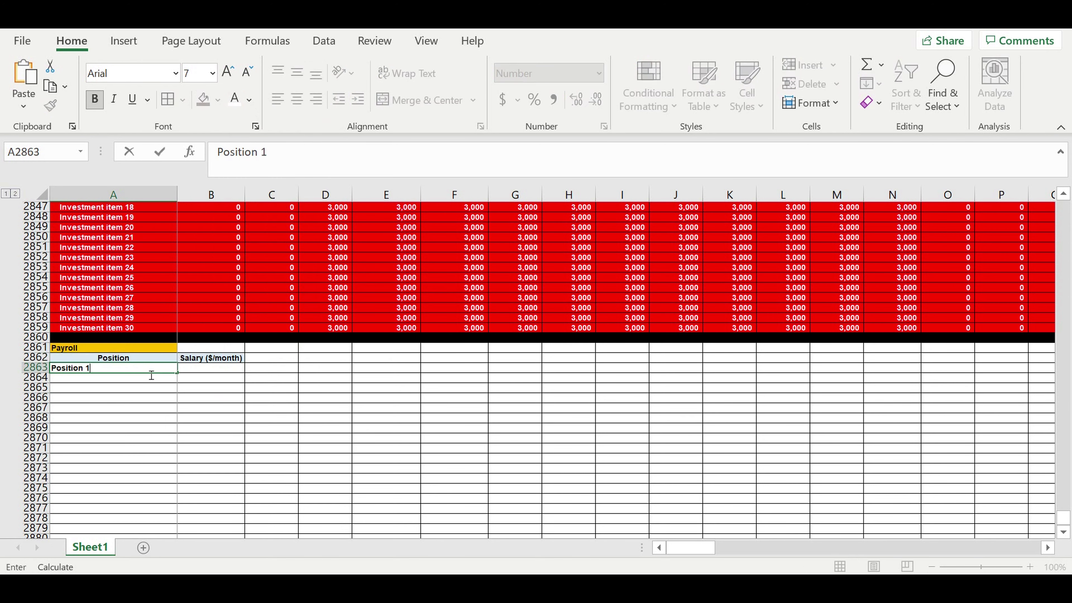
Step: Enter 'Position 1' in A2863 and fill down to 'Position 20' in A2882
key(Return)
click(143, 388)
scroll(162, 464, down, 2)
click(143, 311)
drag(176, 313, 169, 431)
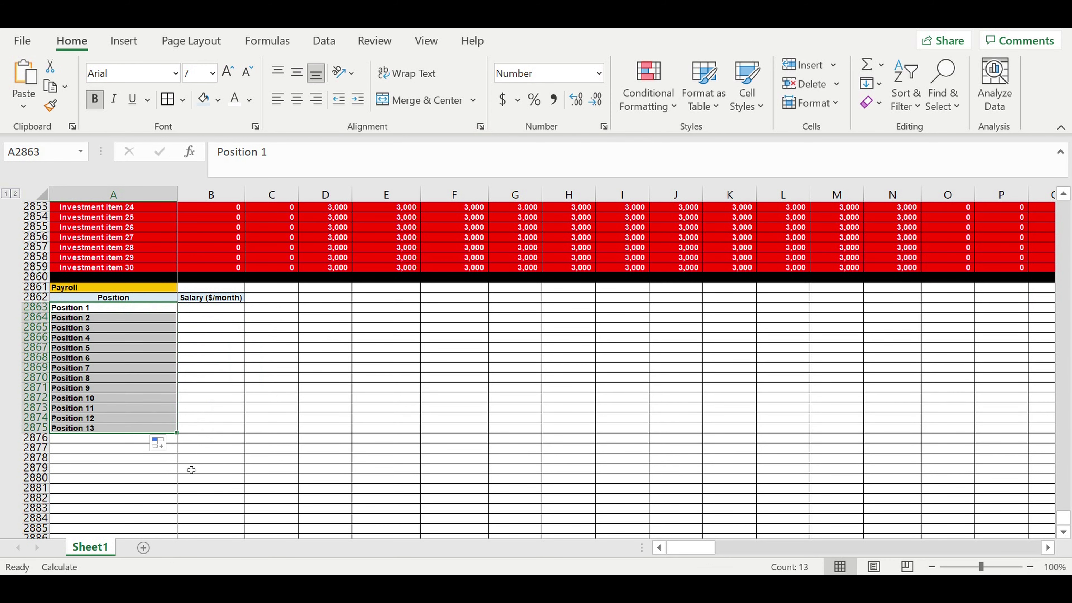
drag(177, 432, 181, 506)
Step: Fill row 2883 below the position list black
click(139, 511)
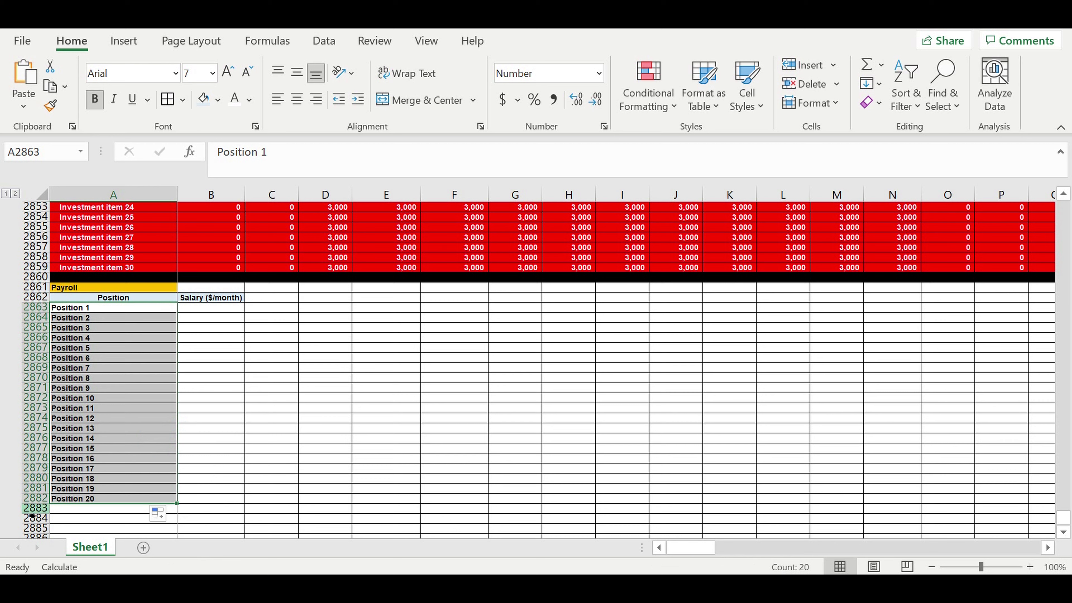
click(218, 100)
click(220, 141)
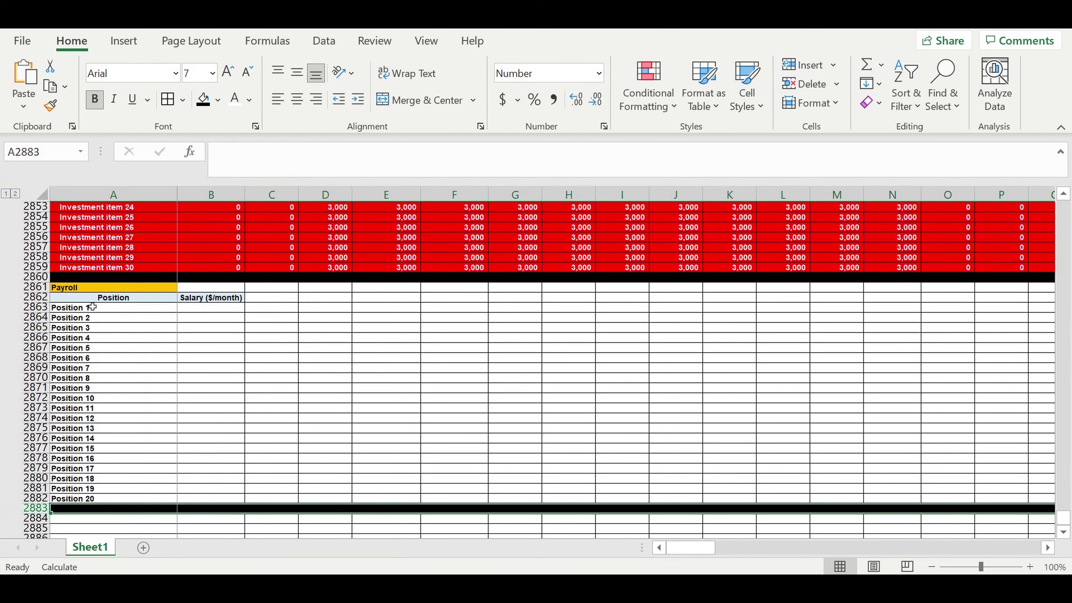
Step: Indent the Position 1 to Position 20 names
drag(79, 312, 80, 500)
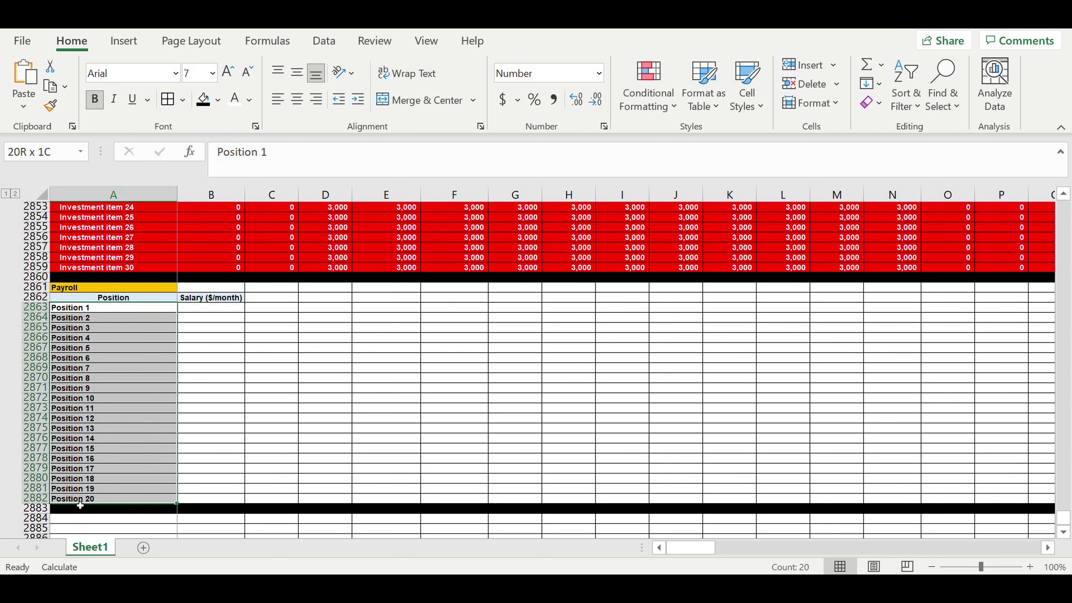
click(358, 101)
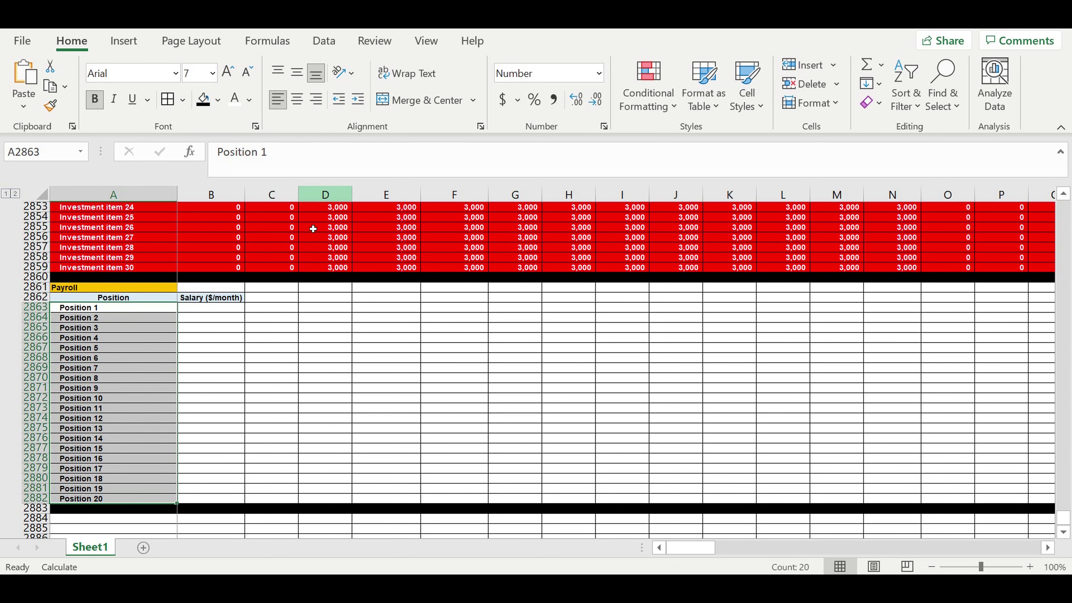
click(220, 333)
click(215, 311)
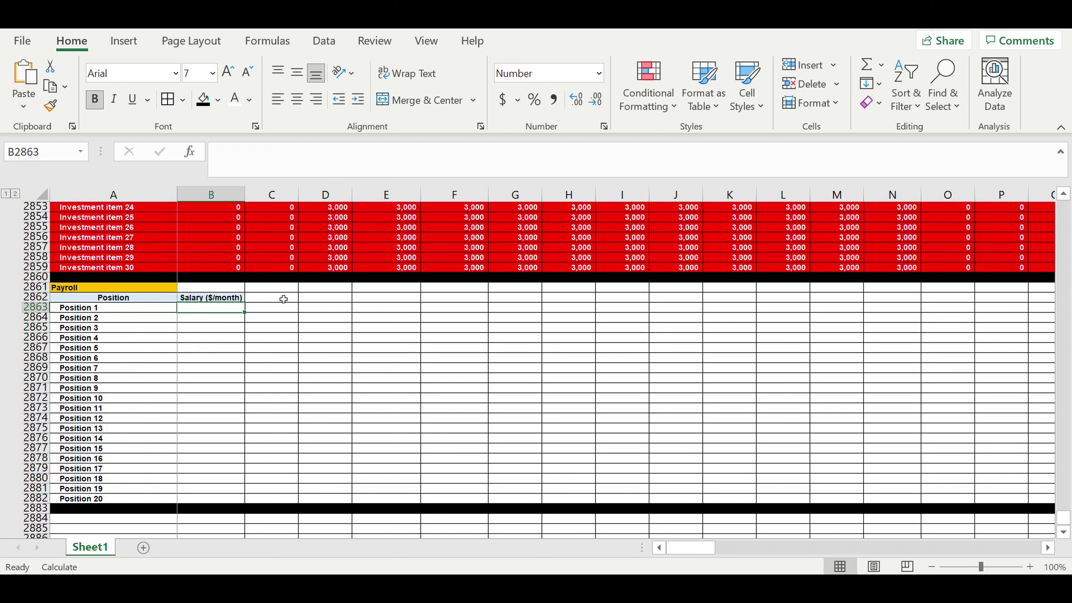
click(84, 308)
Step: Enter 1200 in B2863 and copy it down through B2882
click(196, 310)
text(1200)
click(196, 336)
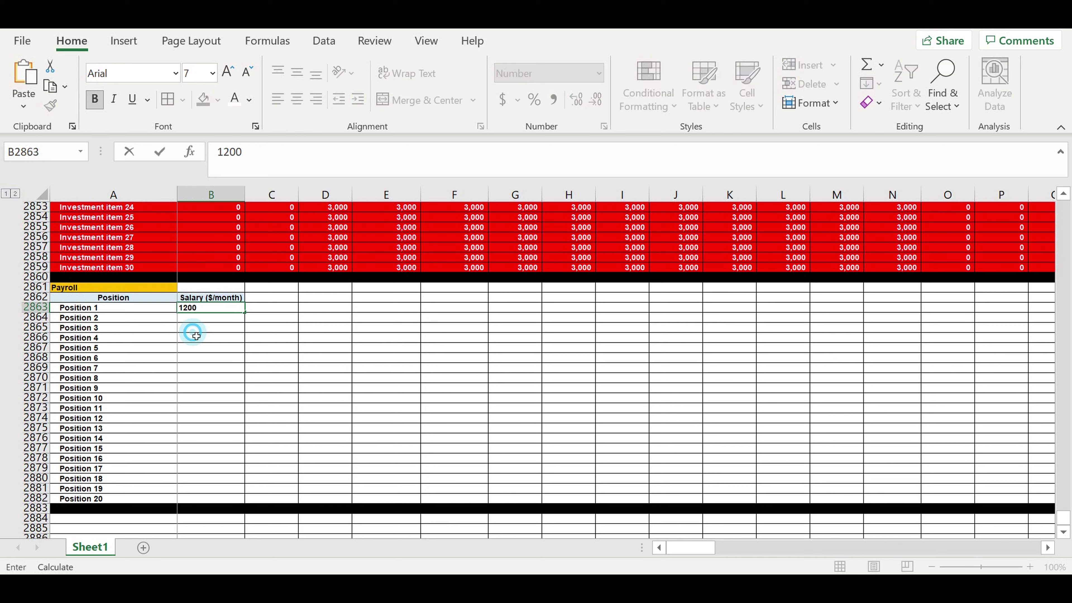
click(224, 308)
drag(249, 317, 248, 500)
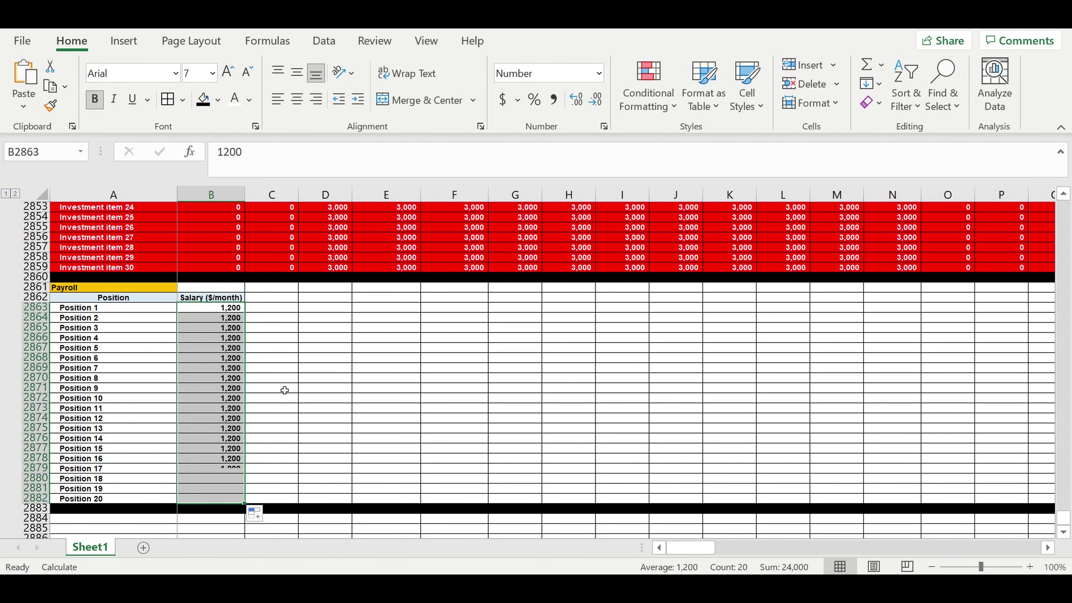
Step: Make the position names and salaries text white
click(303, 389)
drag(162, 310, 207, 499)
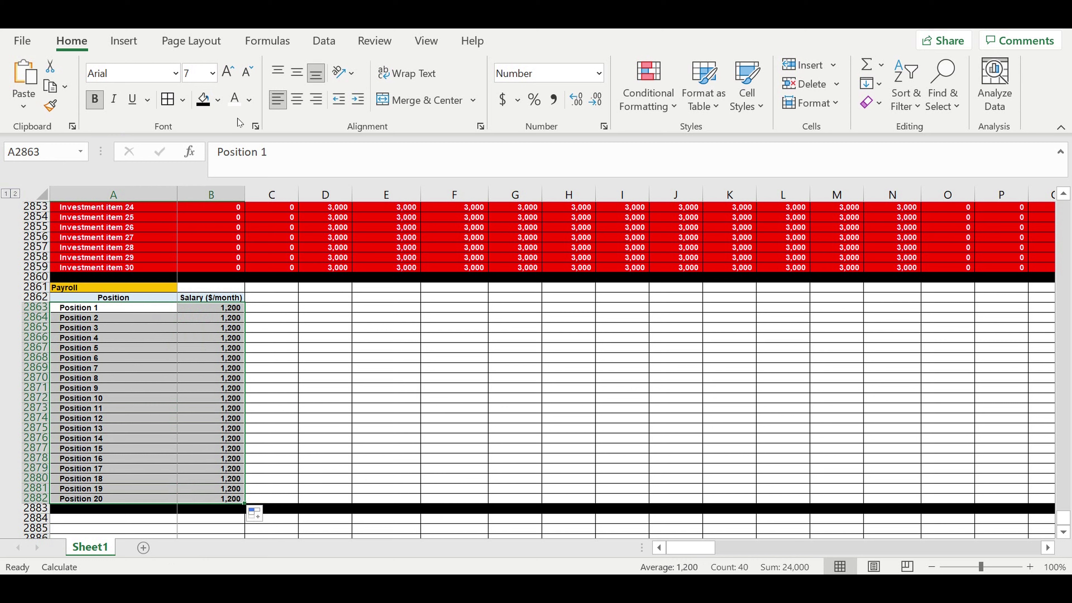
click(235, 99)
click(218, 99)
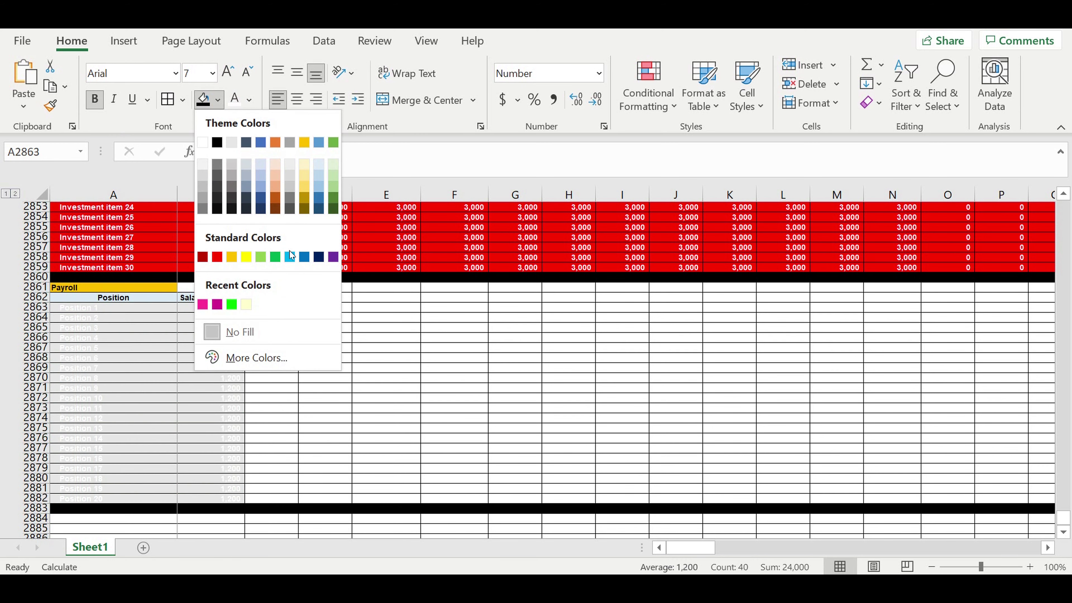
click(290, 257)
click(289, 366)
drag(162, 311, 195, 501)
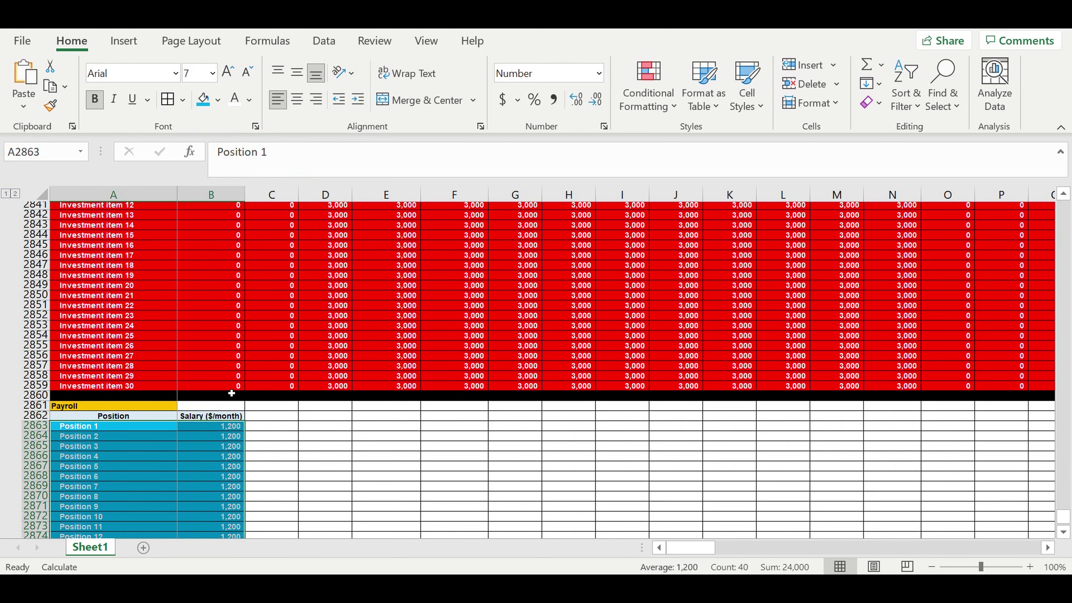
scroll(190, 381, up, 17)
drag(163, 270, 317, 347)
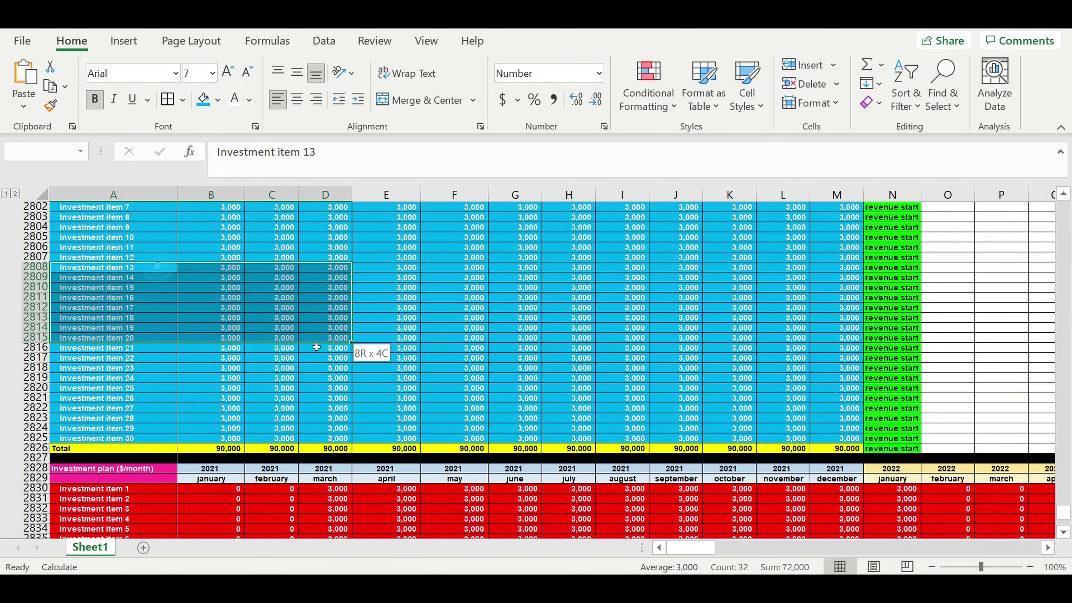
scroll(318, 345, up, 17)
scroll(318, 341, up, 8)
mouse_move(228, 281)
mouse_down()
mouse_move(424, 424)
mouse_move(498, 443)
mouse_up()
scroll(422, 423, down, 17)
scroll(410, 393, down, 9)
scroll(411, 393, down, 6)
scroll(410, 393, down, 6)
scroll(410, 393, down, 4)
scroll(411, 393, up, 1)
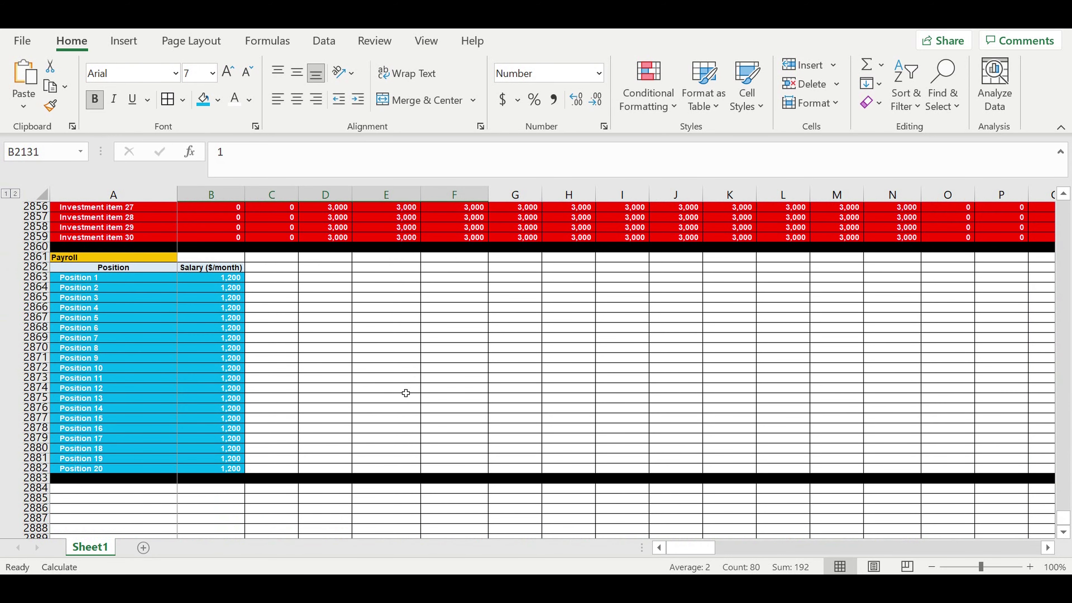
mouse_move(80, 278)
mouse_down()
mouse_move(94, 383)
mouse_move(126, 405)
mouse_up()
scroll(126, 404, down, 2)
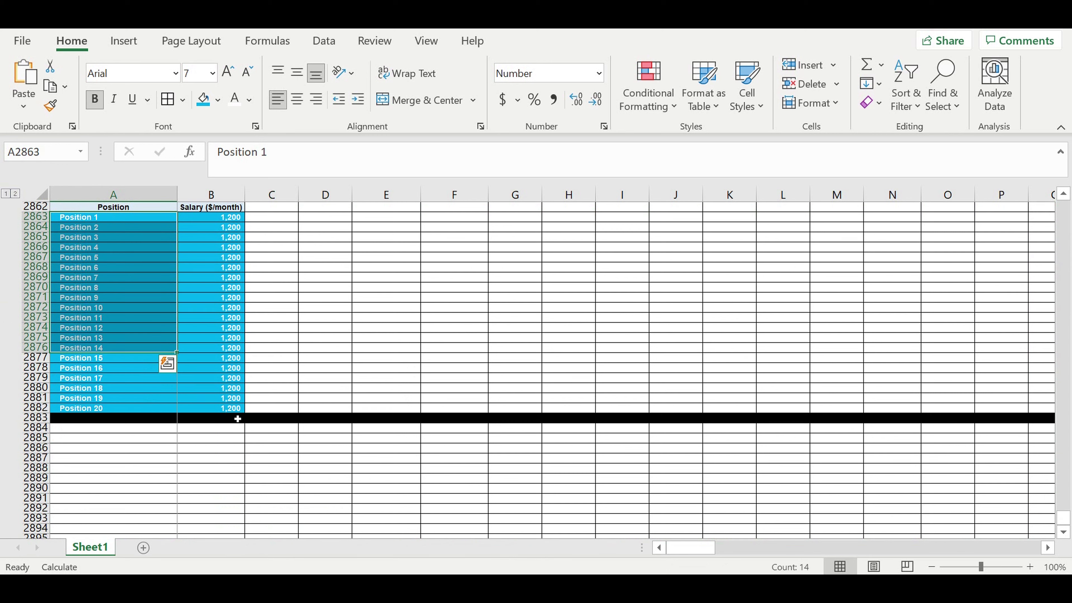
scroll(237, 418, down, 3)
Step: Enter 1 in B2884 and =B2884+1 in C2884, filling the count along row 2884
click(209, 337)
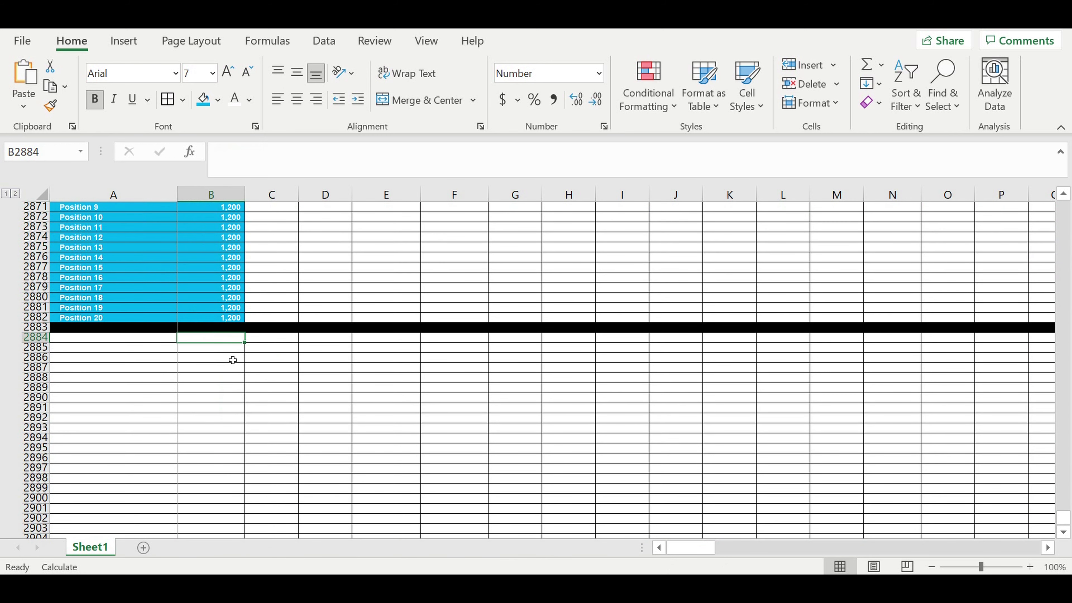
text(1)
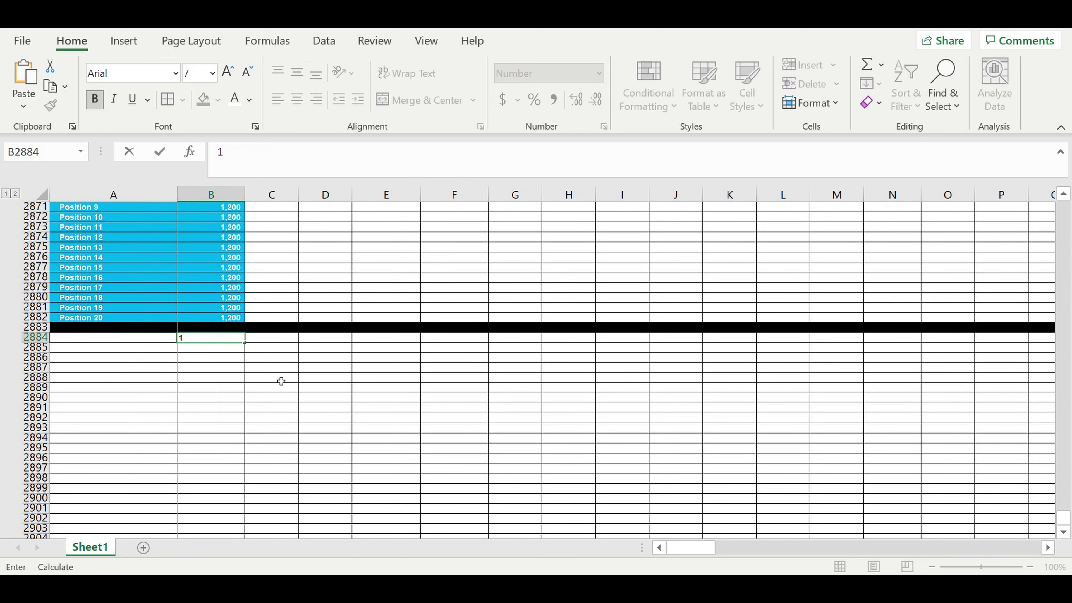
key(Tab)
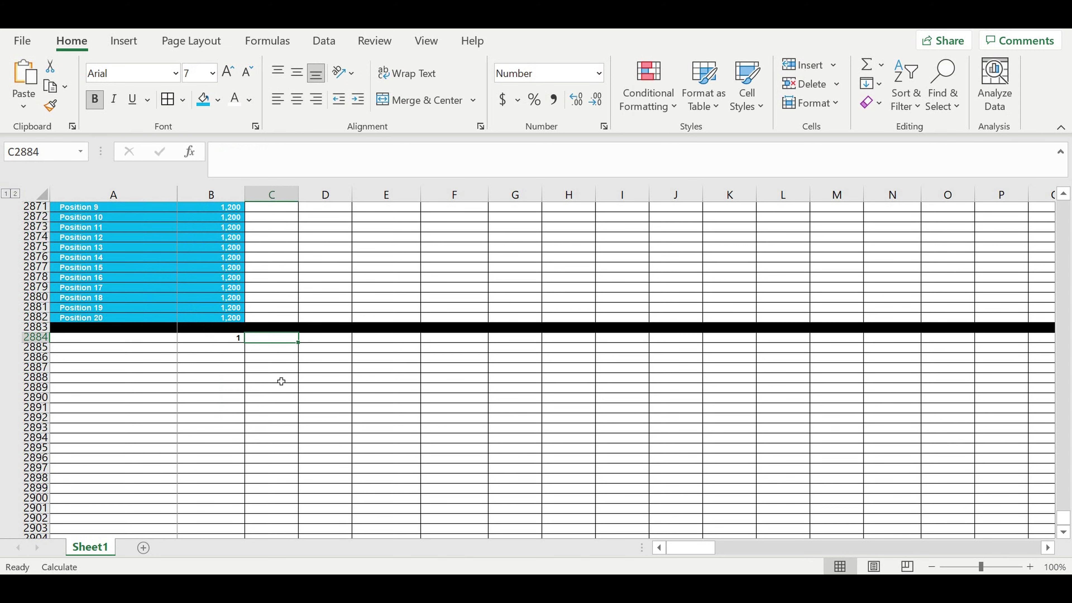
text(=)
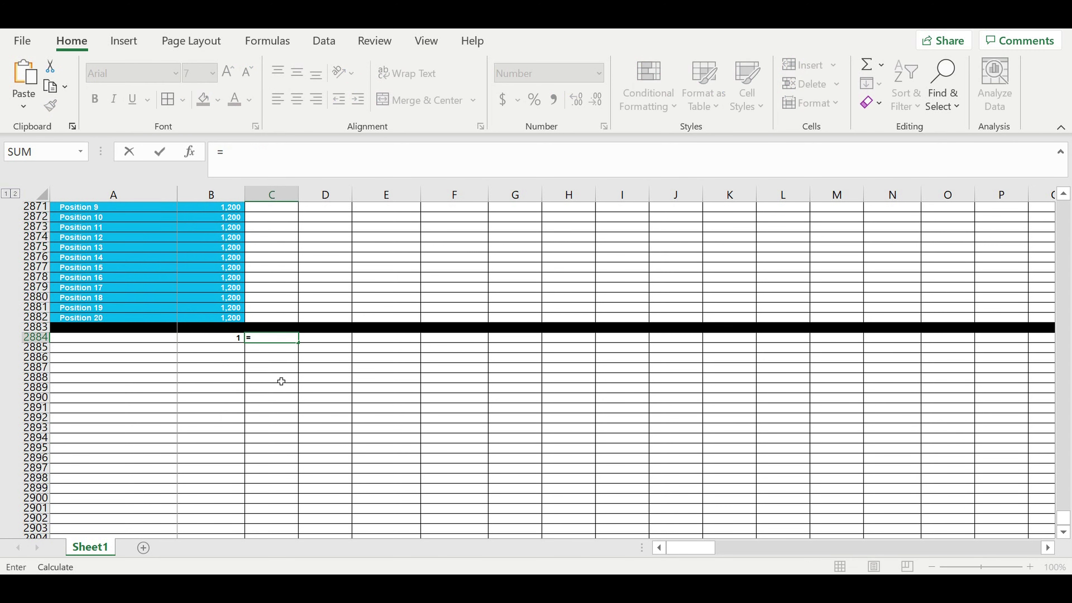
key(Left)
text(+)
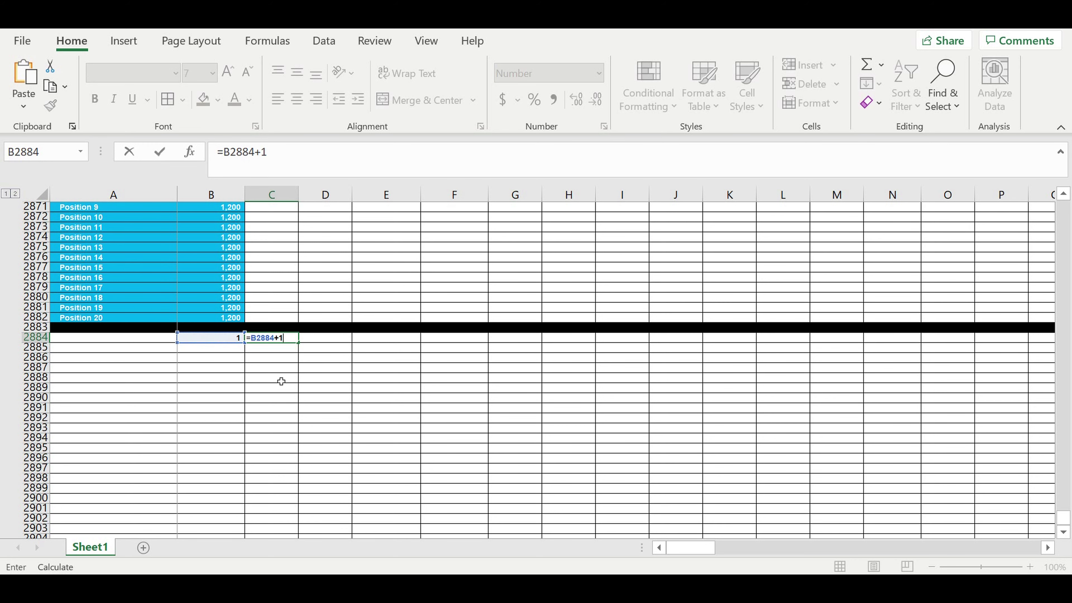
key(Return)
click(283, 338)
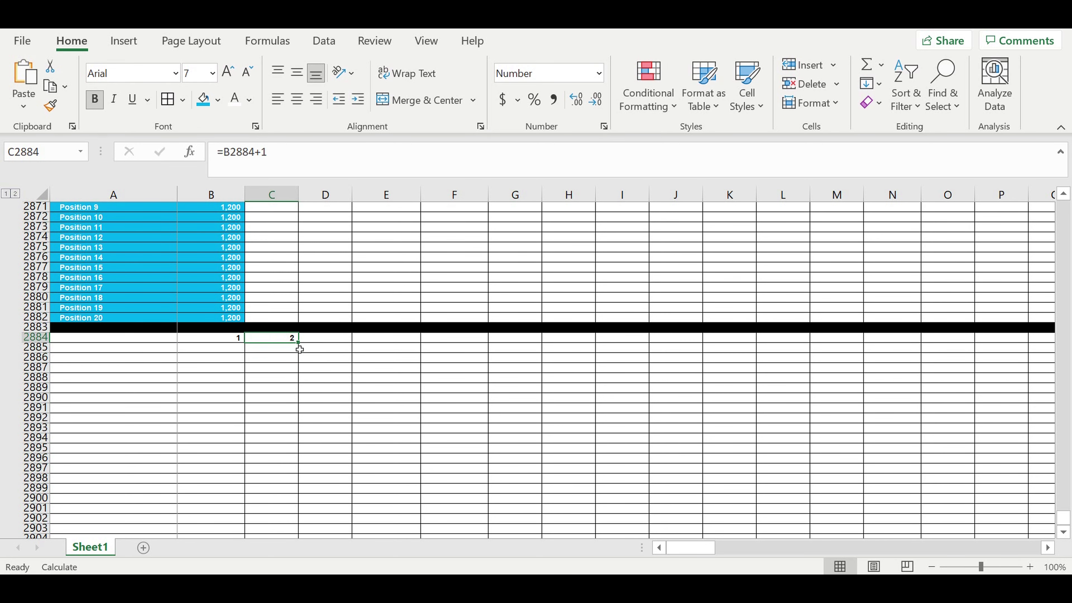
mouse_move(299, 349)
mouse_down()
mouse_move(930, 354)
mouse_move(876, 354)
mouse_up()
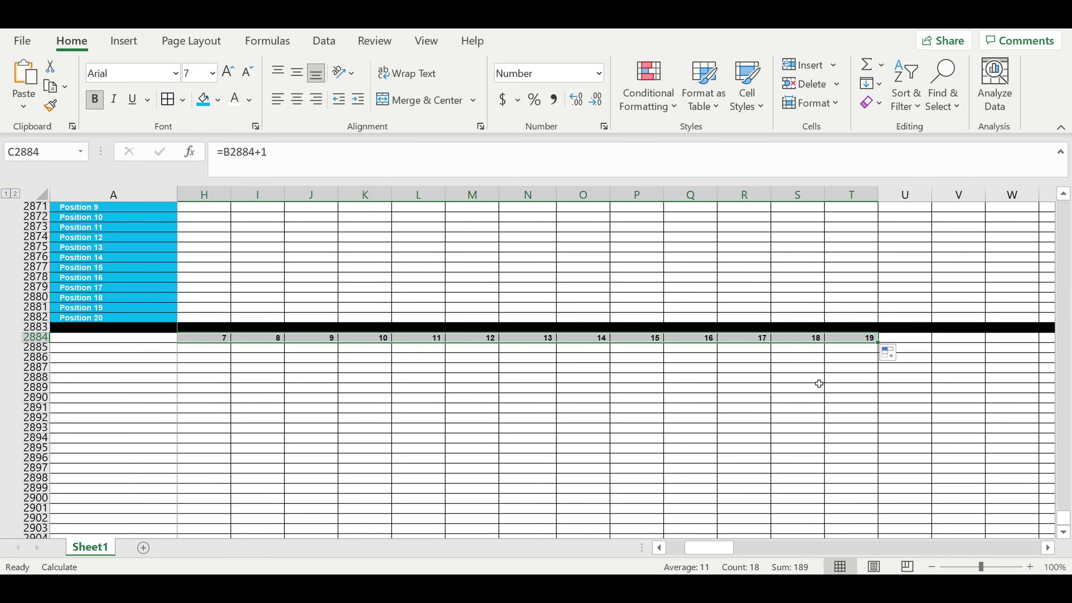
drag(883, 348, 899, 367)
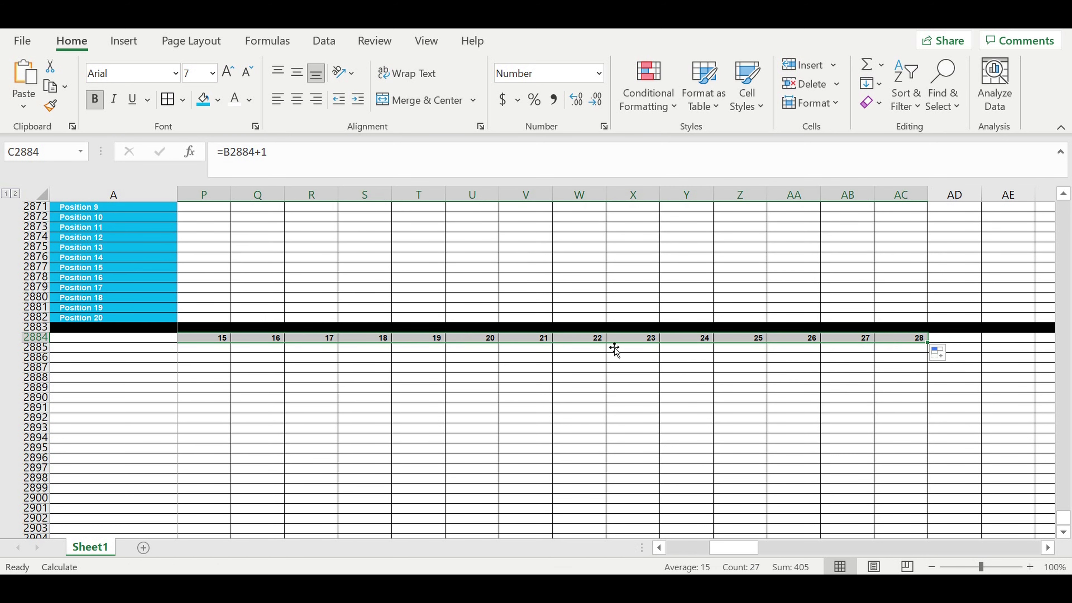
Step: Clear the counts beyond 24 and label Z2884 'then'
click(740, 343)
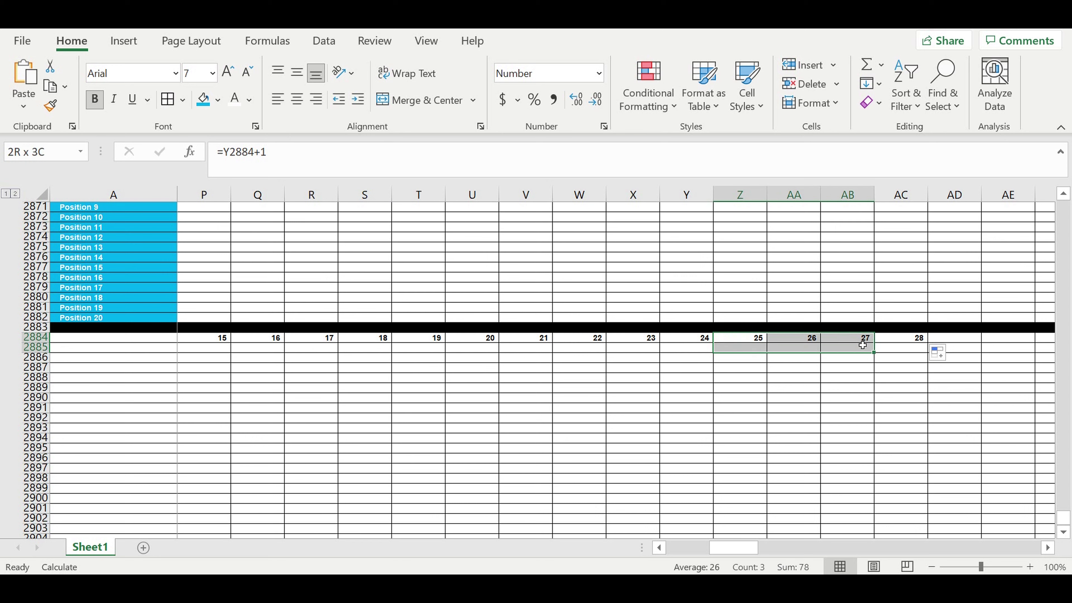
drag(740, 343, 898, 343)
key(Delete)
click(789, 380)
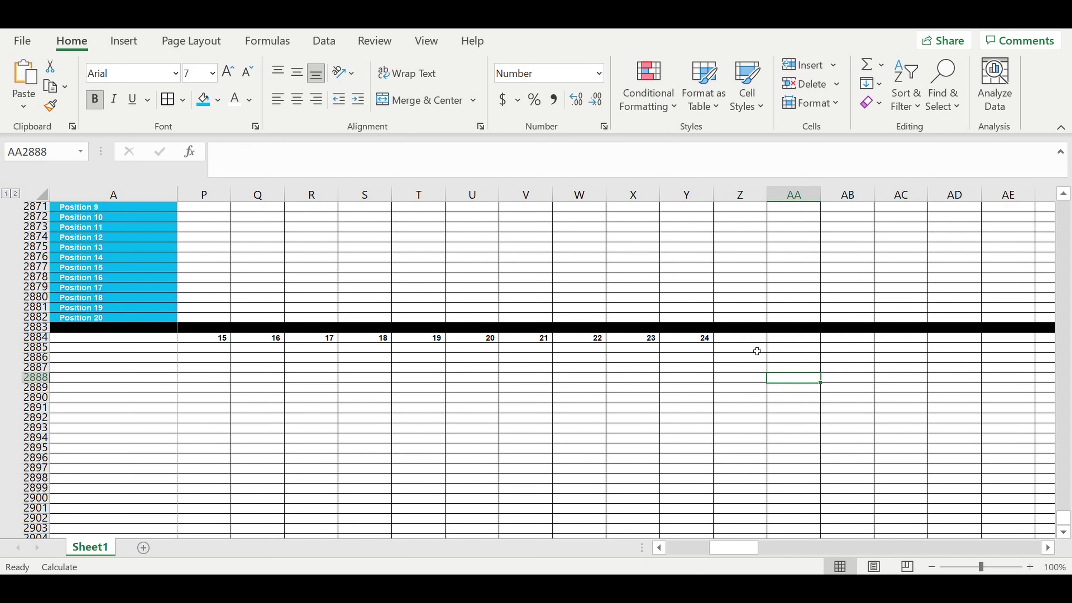
click(747, 340)
text(then)
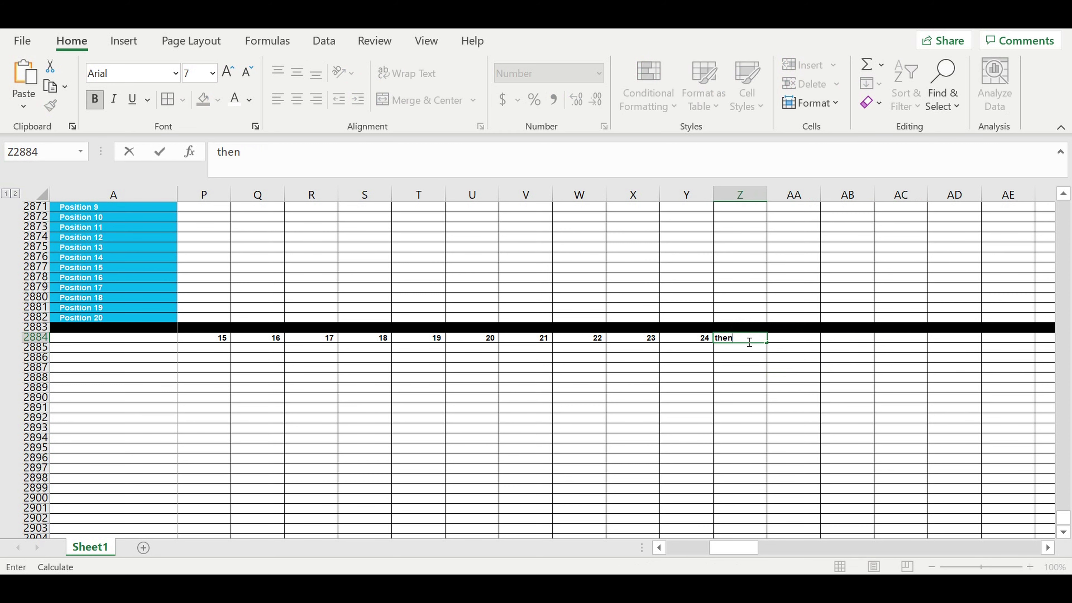
key(Return)
Step: Centre the numbered row B2884:Z2884 and shade it light tan
drag(733, 548, 690, 548)
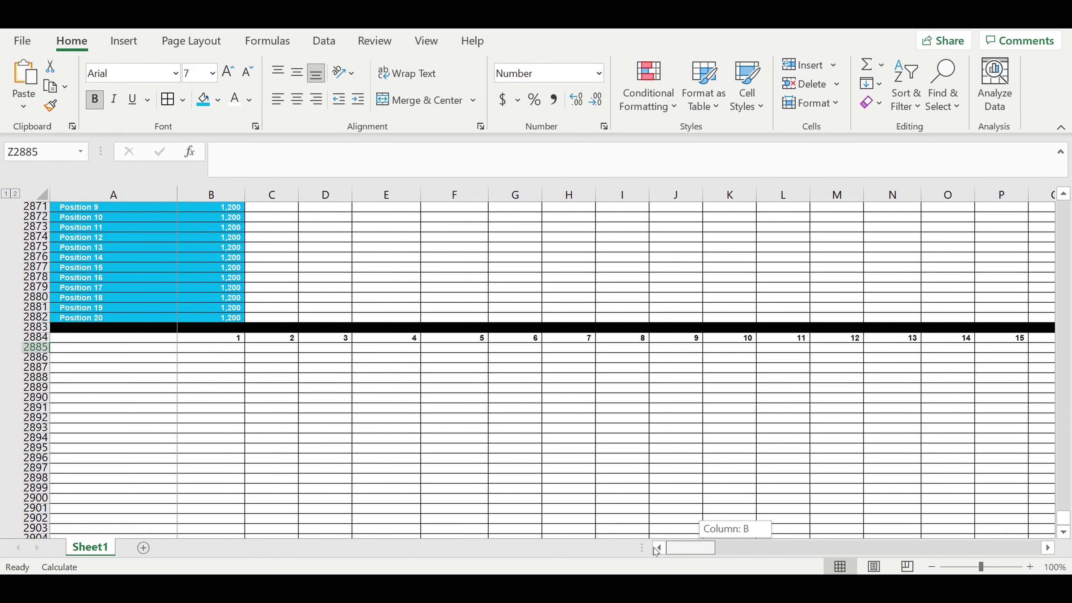
click(233, 343)
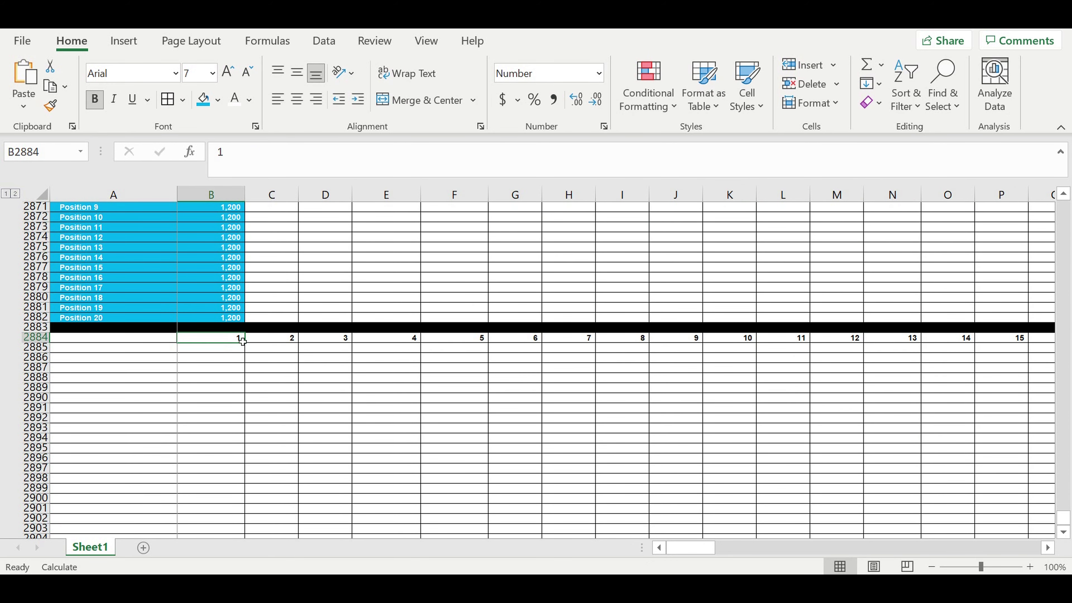
drag(234, 342, 1070, 343)
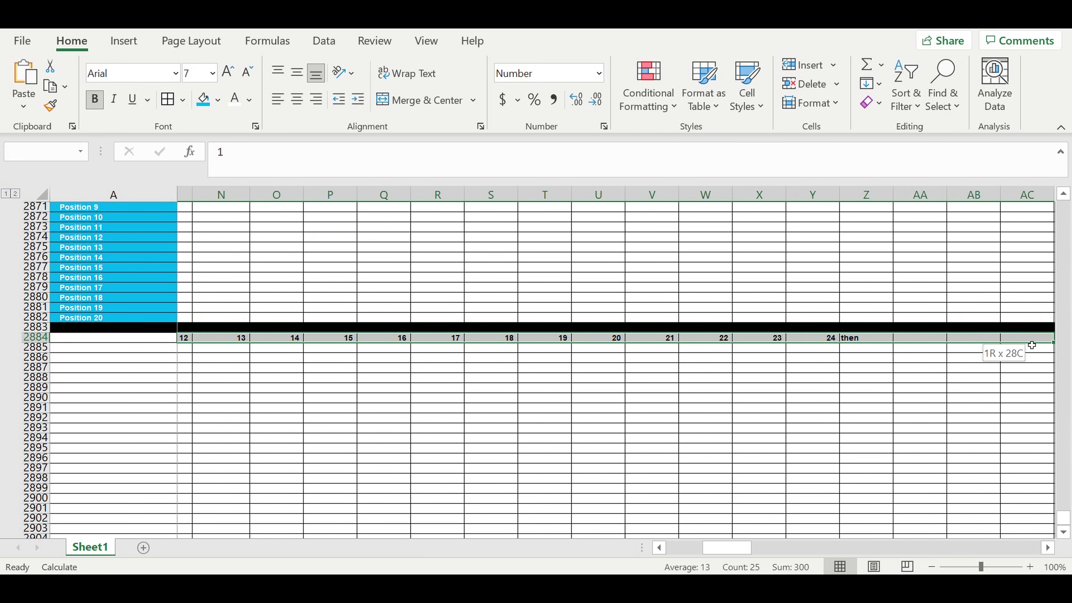
drag(1070, 343, 713, 342)
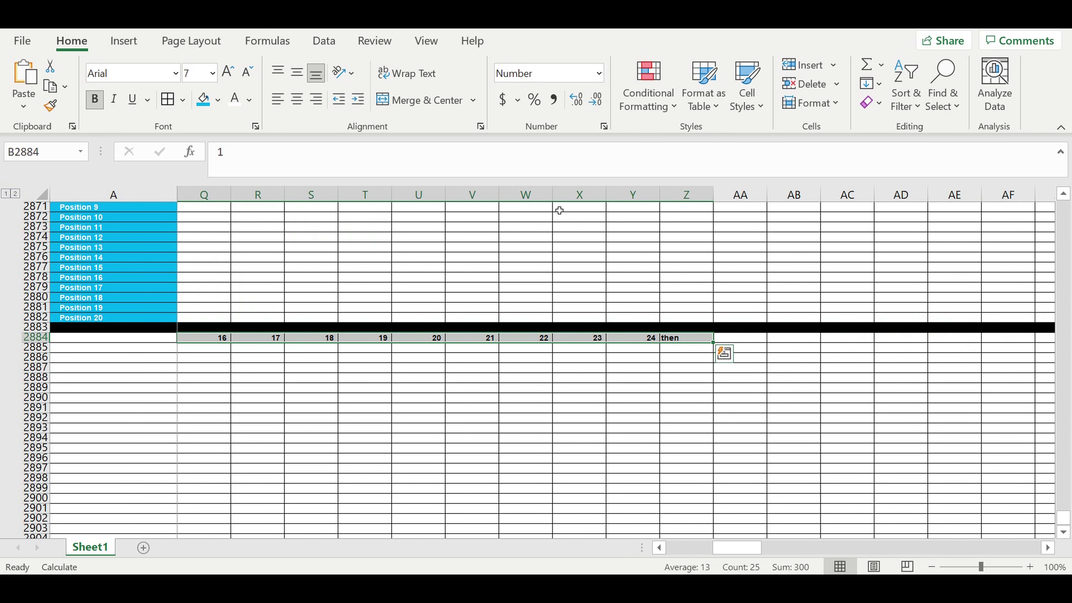
click(297, 99)
click(218, 99)
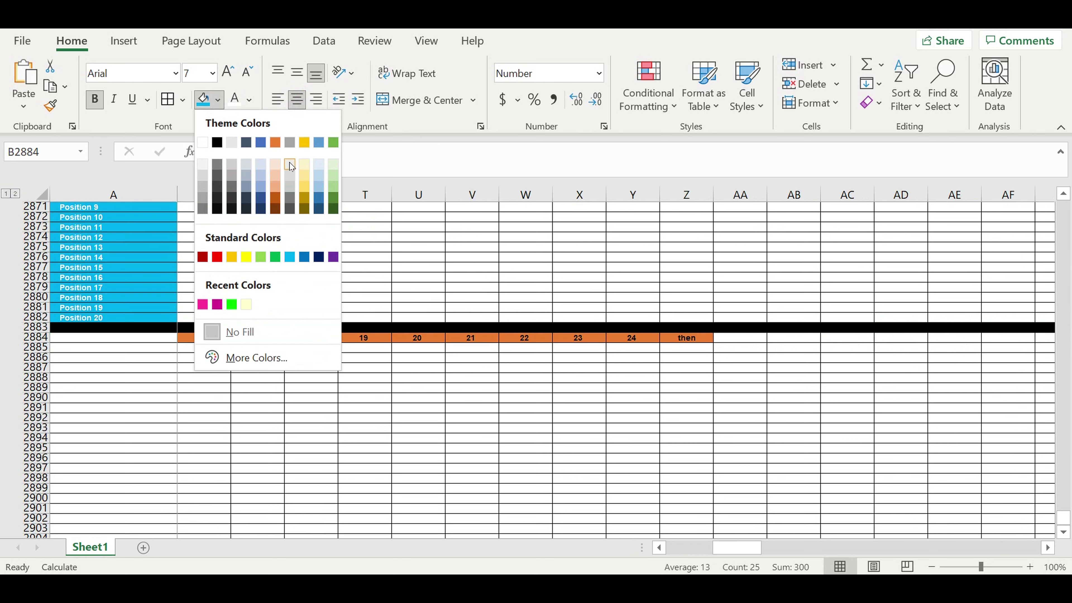
click(300, 167)
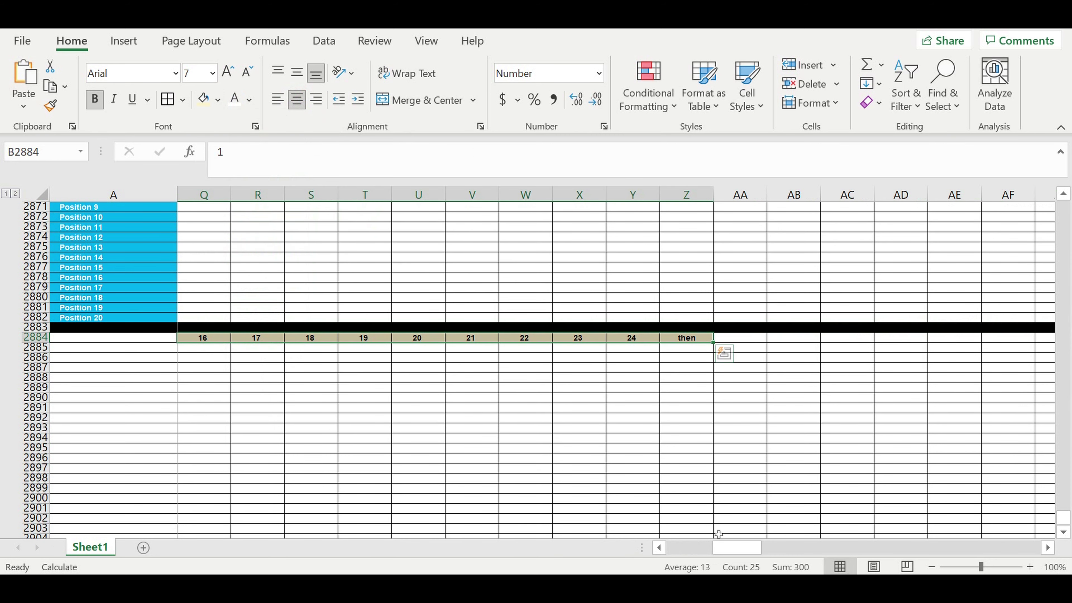
drag(737, 548, 691, 548)
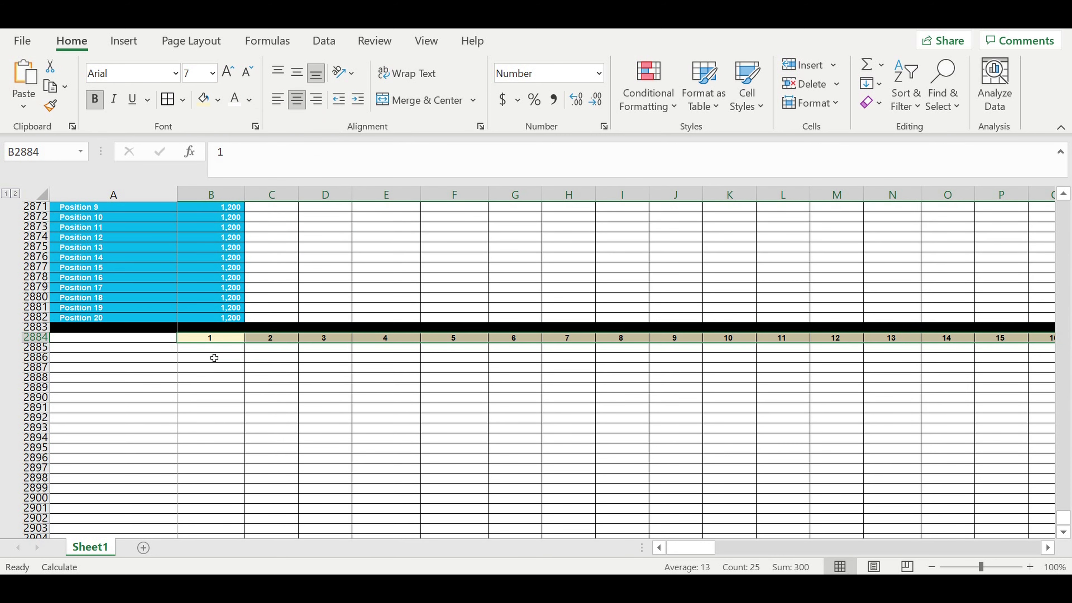
click(207, 352)
Step: Link B2885 to cell N2793 in the investment plan with a formula
text(=)
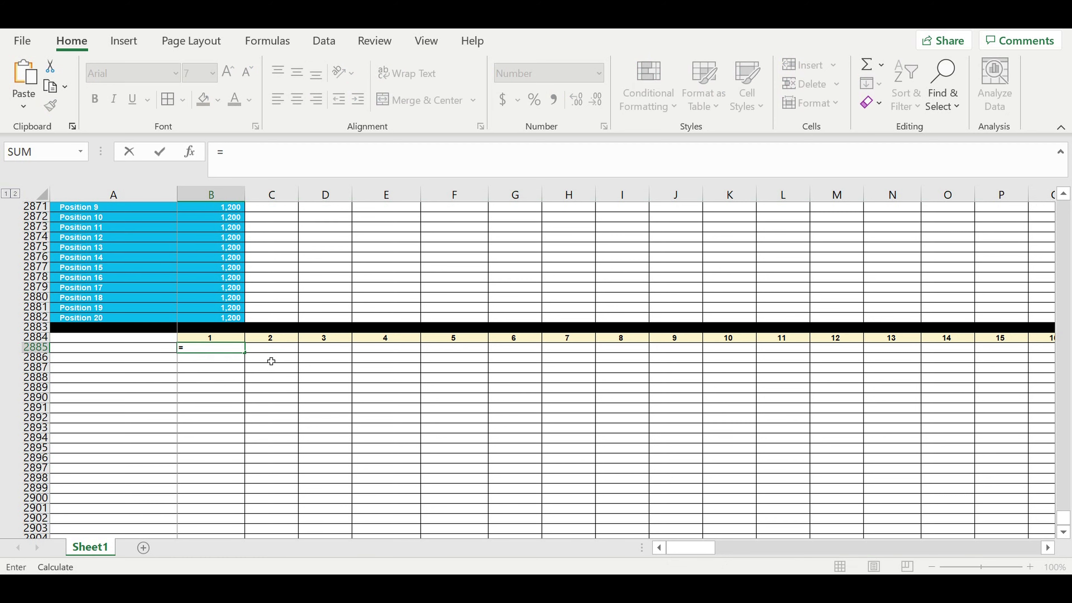
scroll(271, 362, up, 4)
scroll(271, 362, up, 9)
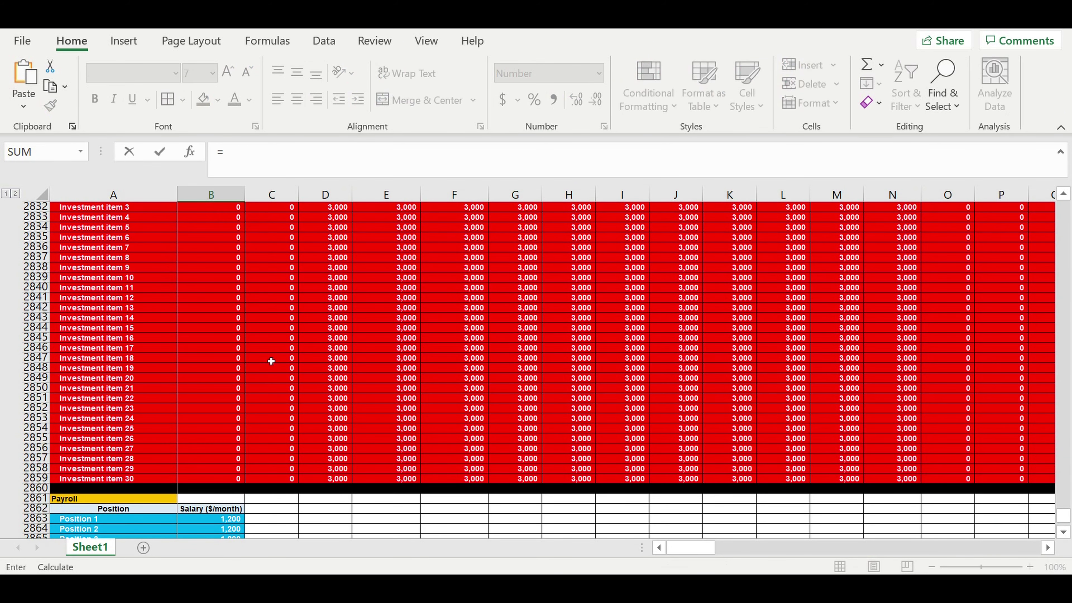
scroll(272, 362, up, 8)
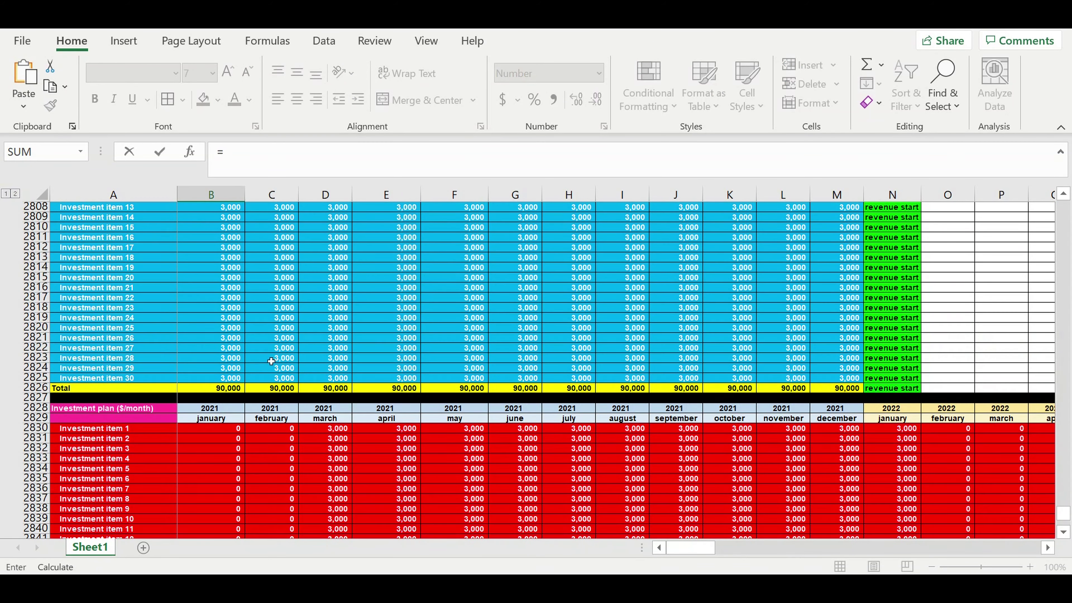
scroll(272, 362, up, 5)
scroll(271, 362, up, 4)
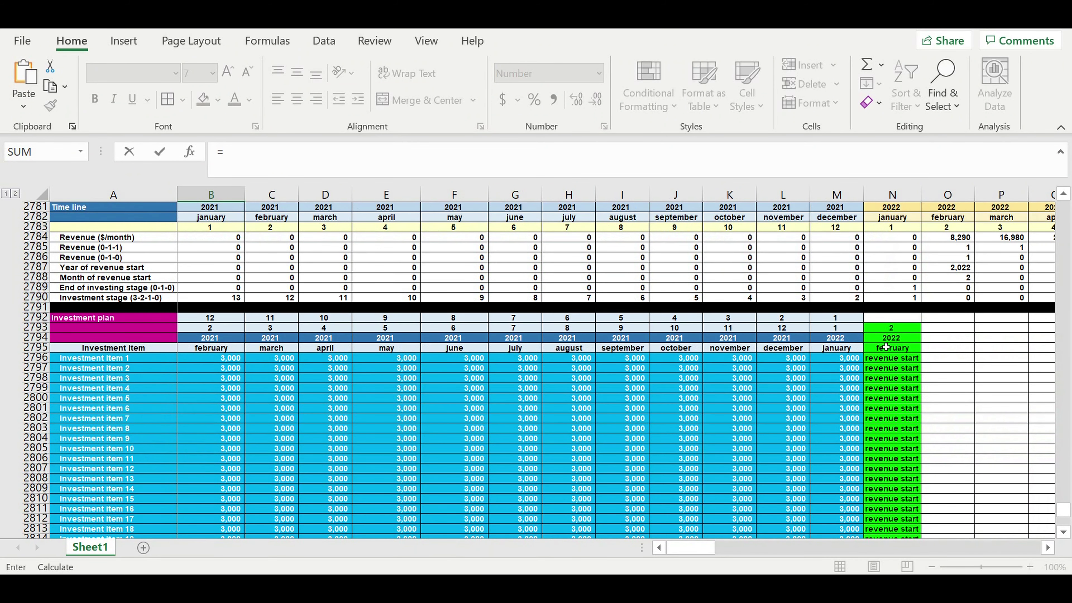
click(892, 331)
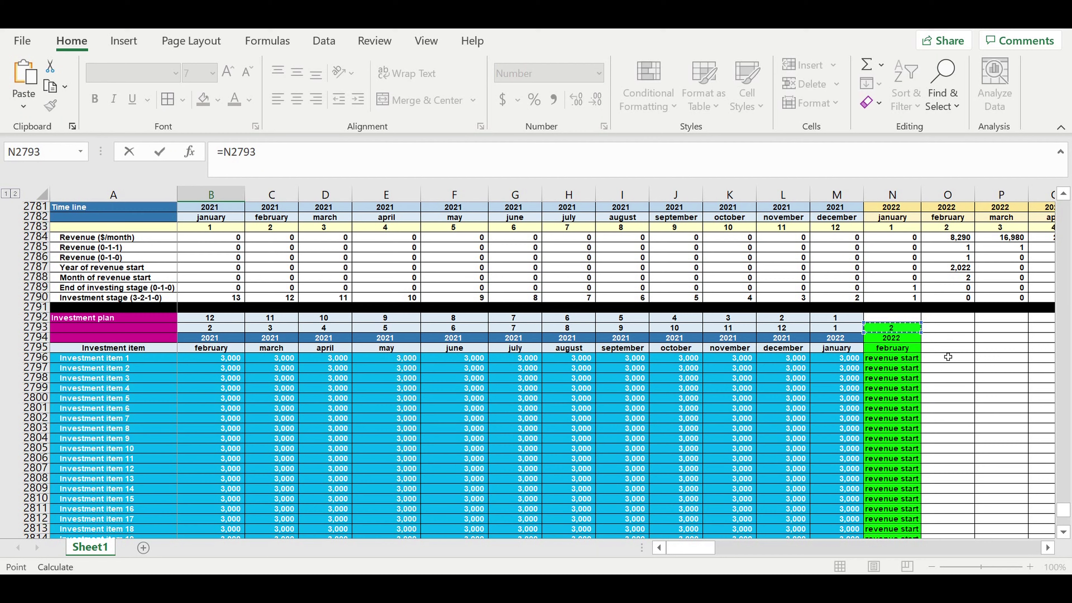
key(Return)
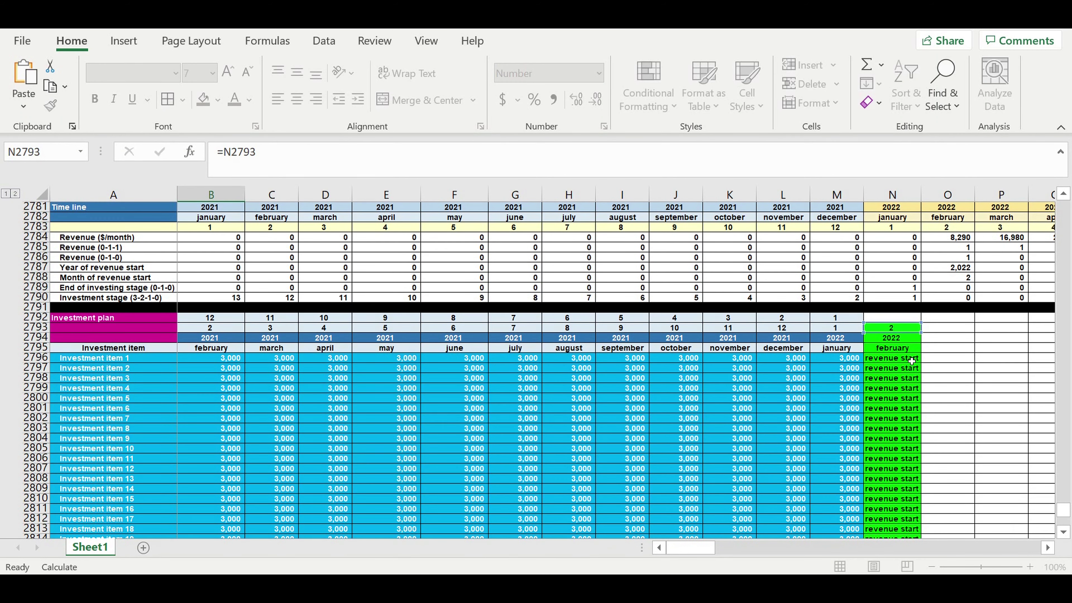
Step: Centre B2885 and copy its formula down to B2887
scroll(485, 376, down, 3)
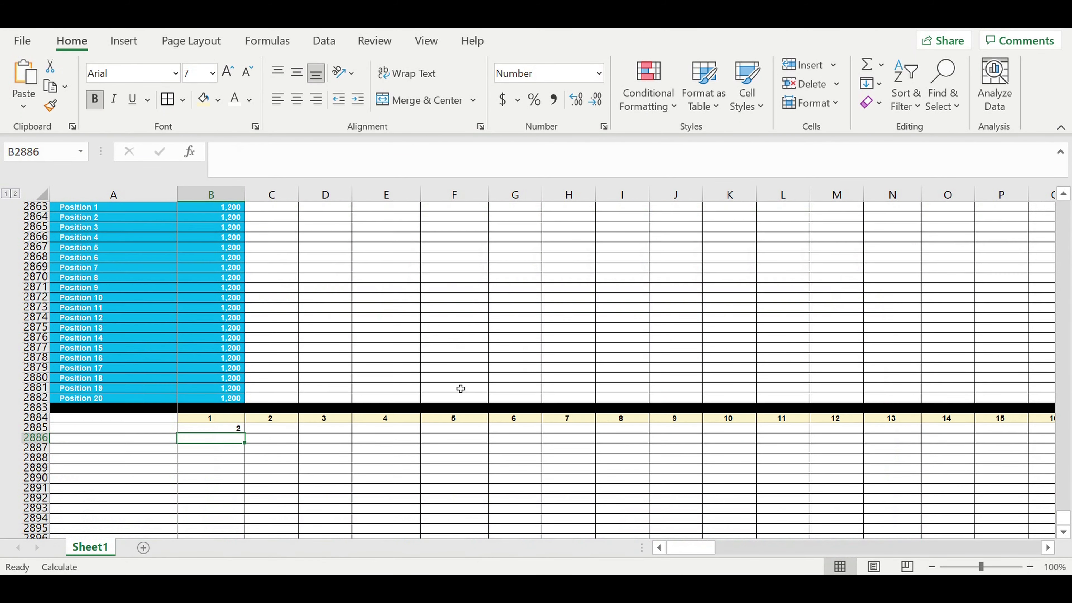
click(209, 428)
click(297, 99)
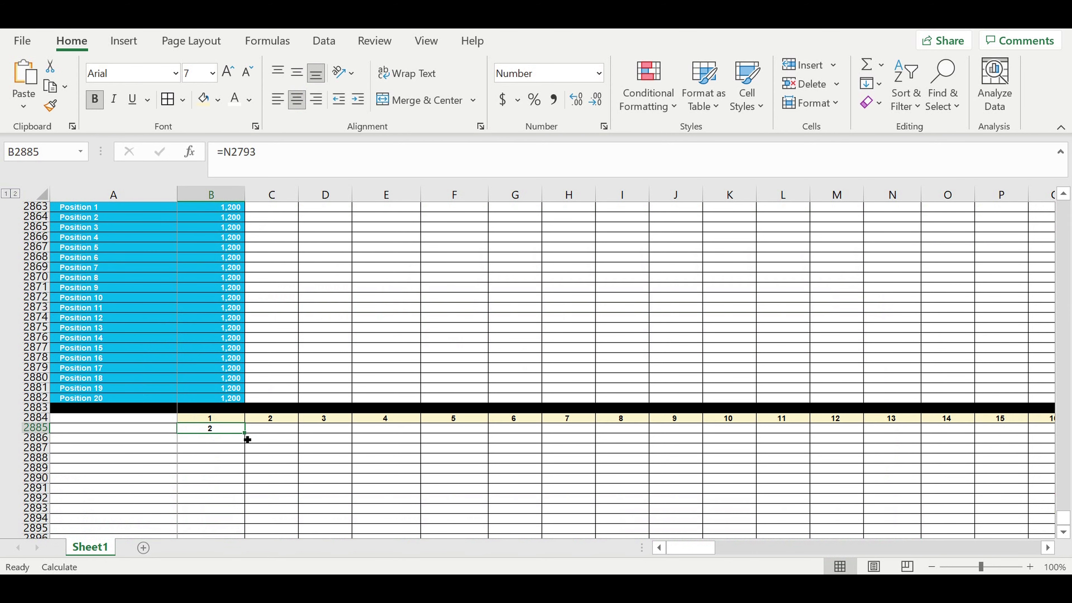
drag(248, 439, 245, 451)
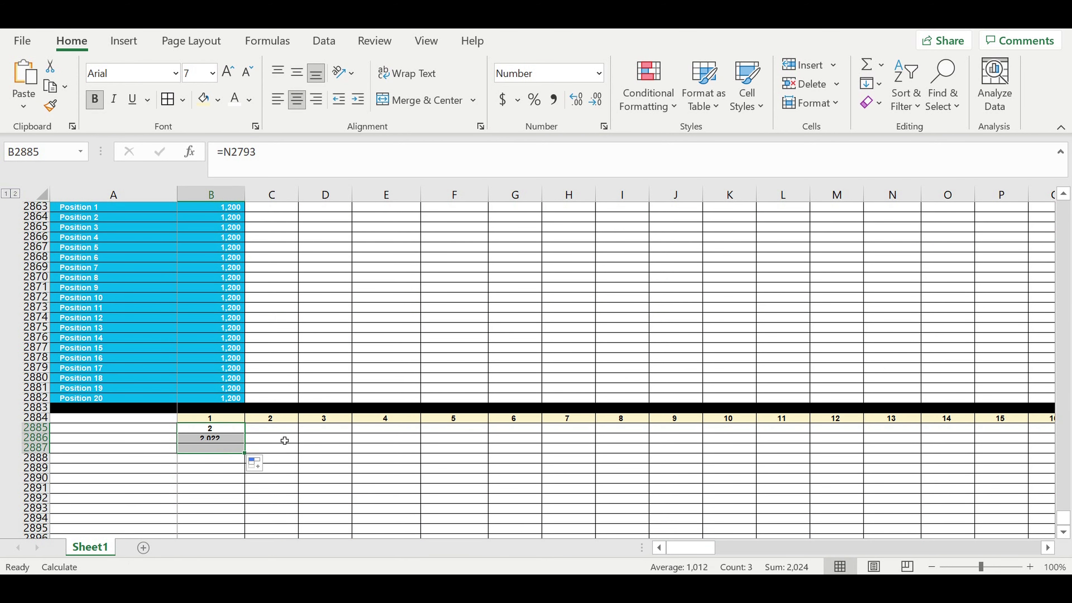
click(201, 439)
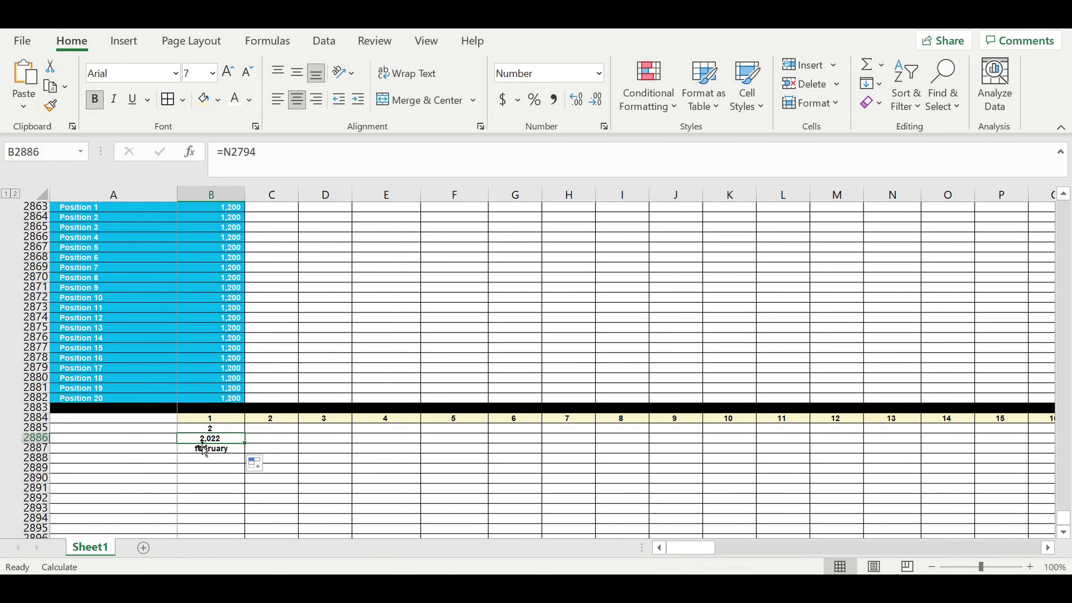
Step: Turn off the thousands separator in B2886 so the year shows 2022
right_click(199, 439)
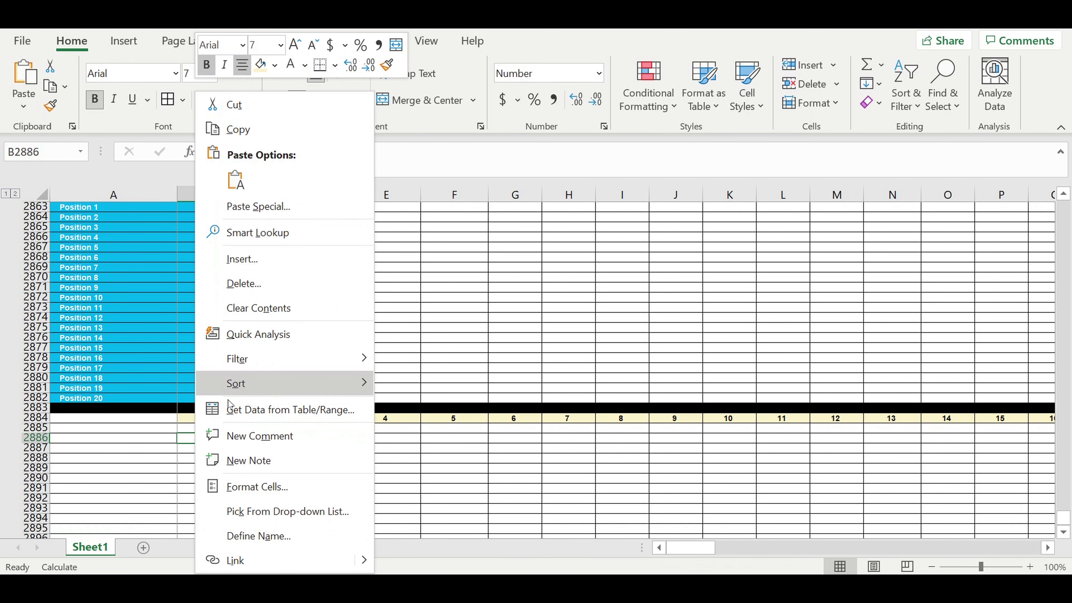
click(243, 487)
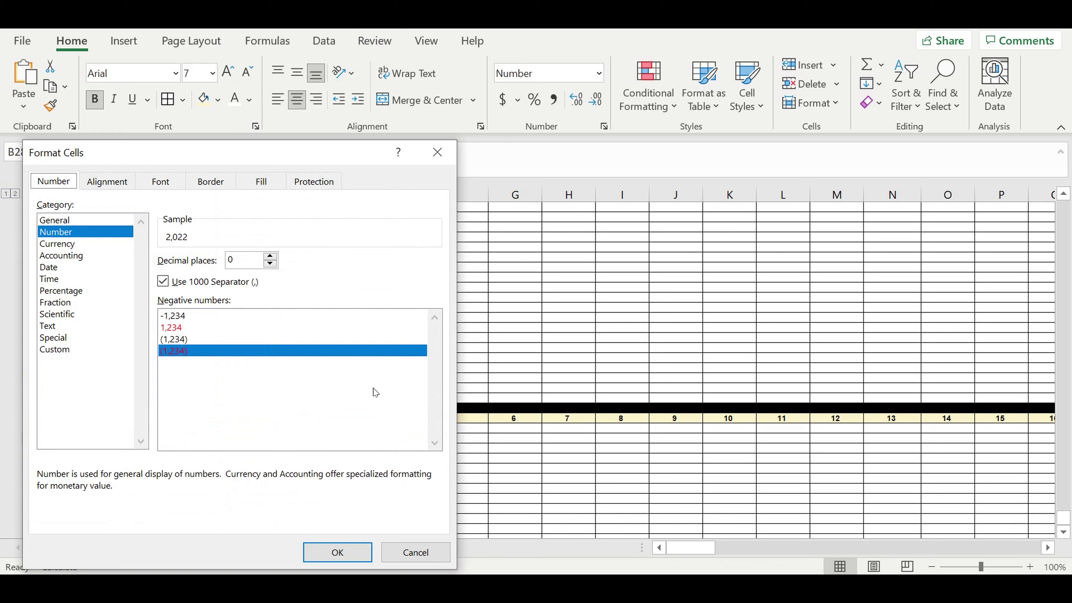
click(163, 282)
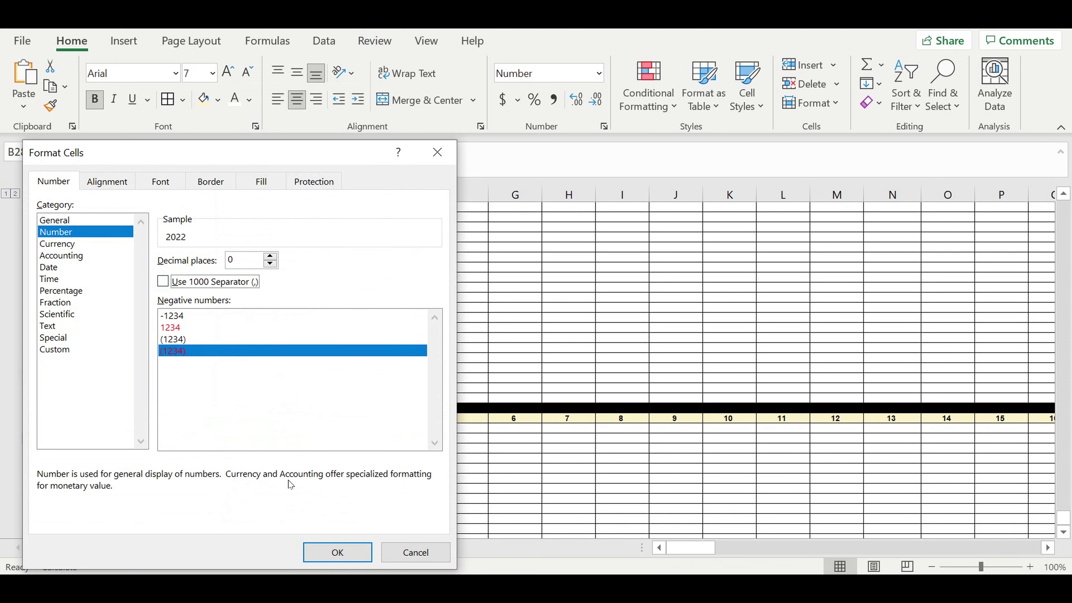
click(336, 550)
click(320, 371)
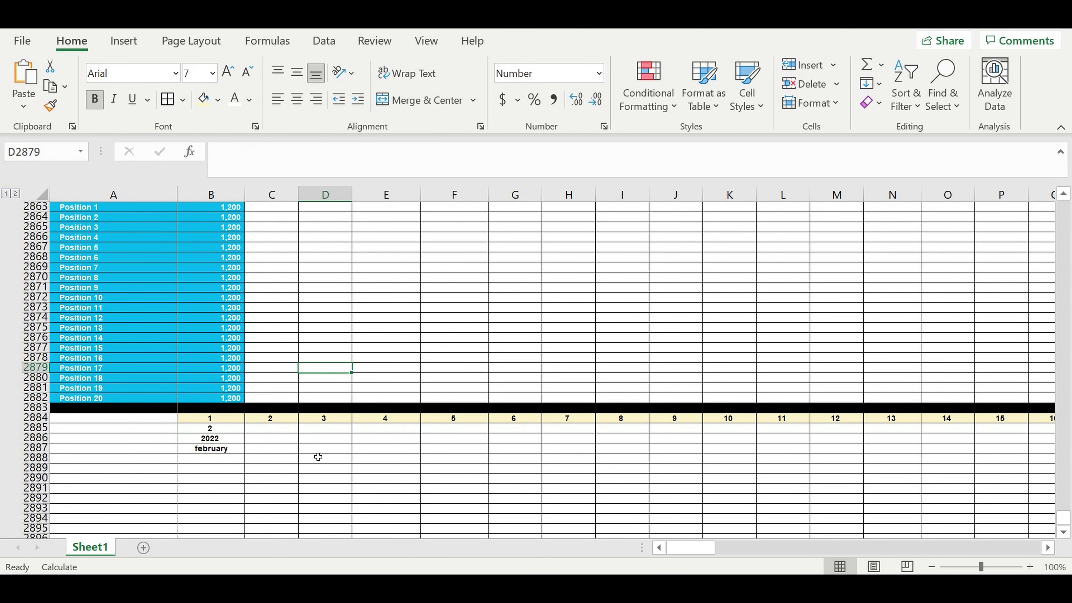
click(287, 461)
Step: Undo the accidental copy of the year into C2886
click(220, 439)
drag(249, 446, 287, 451)
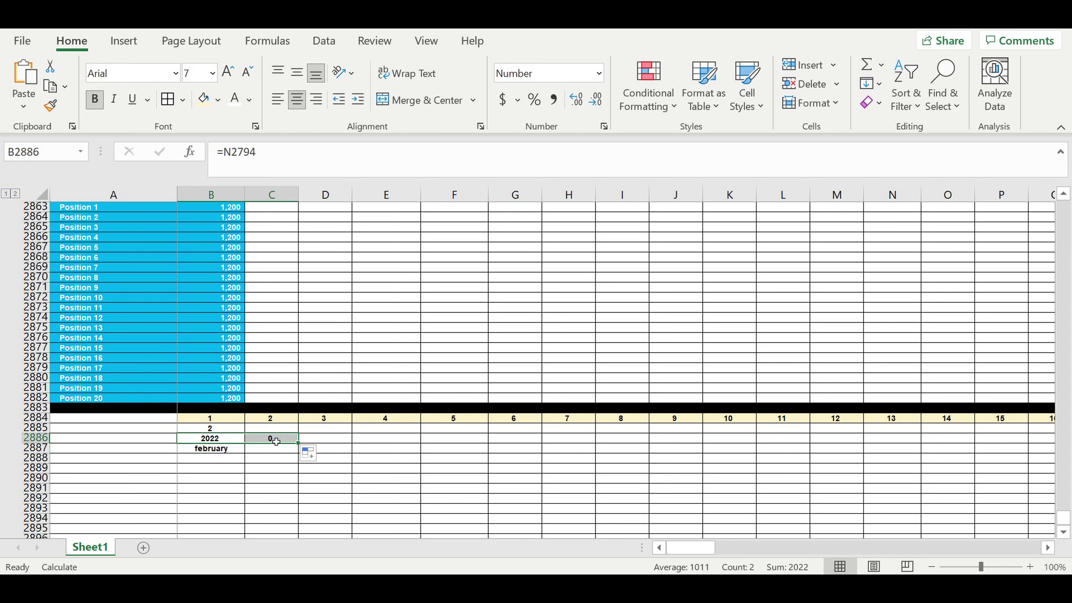
key(ctrl+z)
click(278, 472)
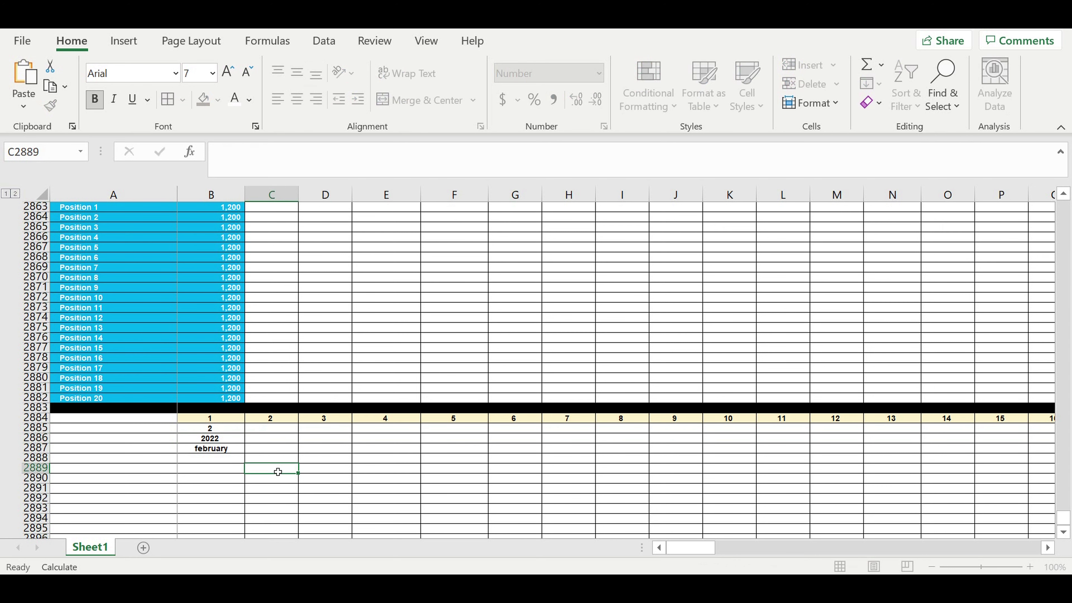
Step: Enter =IF(B2885=12,1,B2885+1) in C2885 and centre it
click(272, 428)
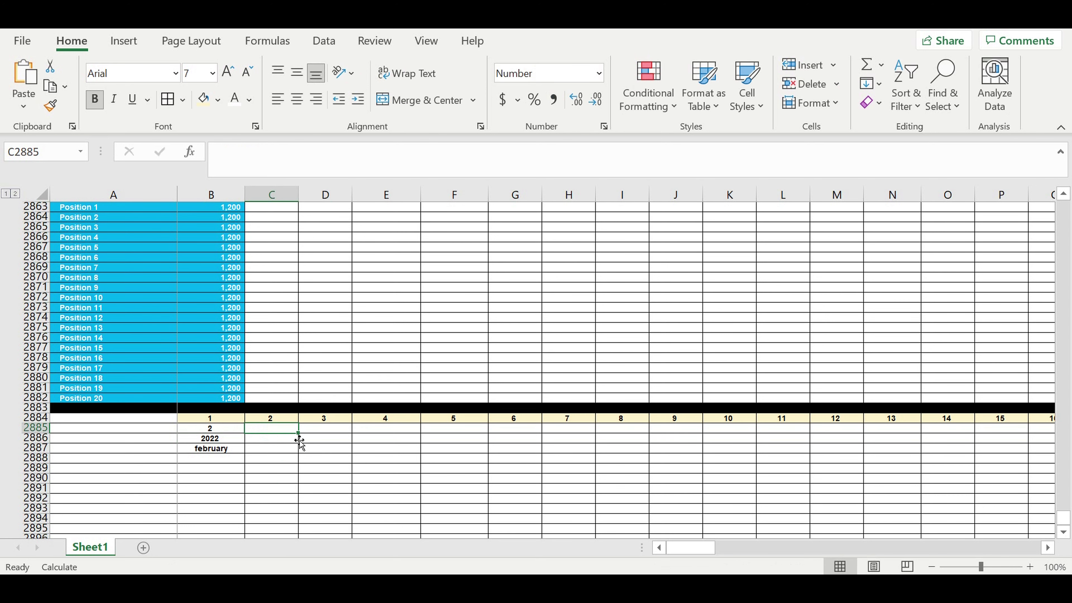
text(=)
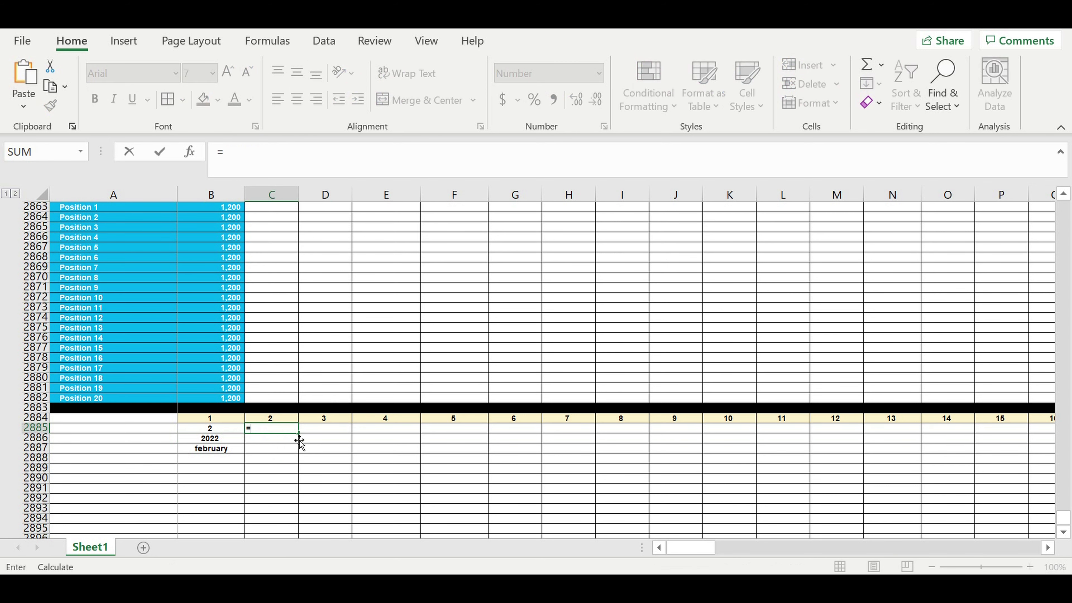
text(if)
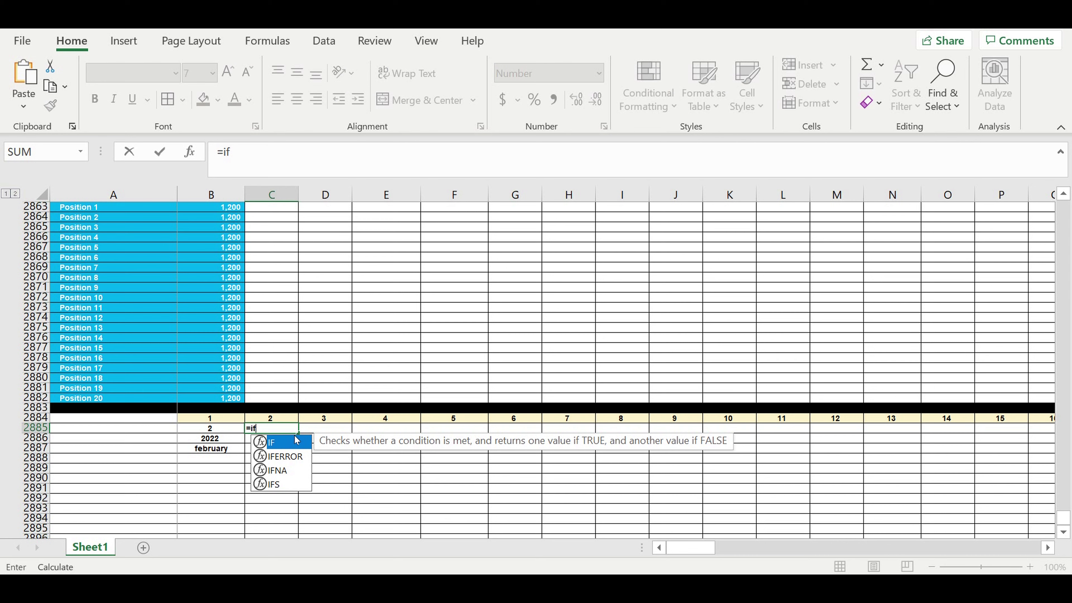
text(()
click(204, 432)
text(=12)
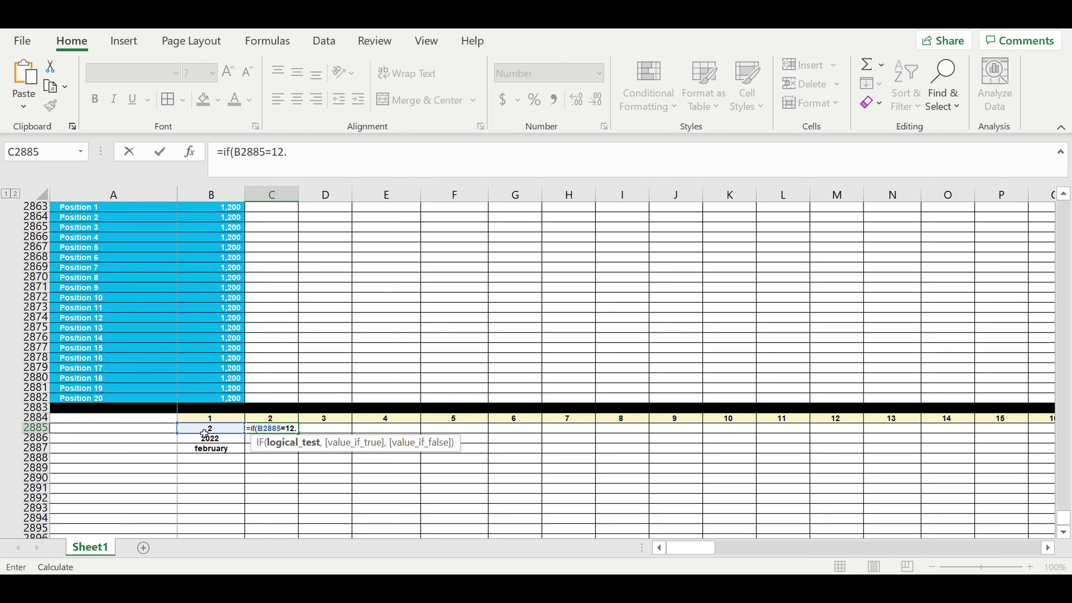
text(,1,)
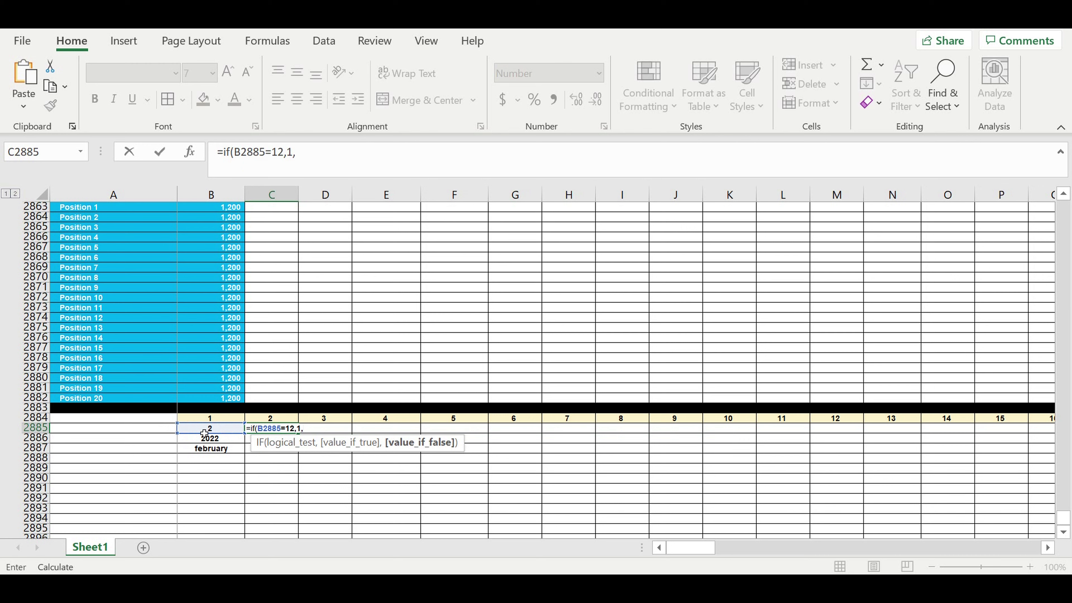
click(204, 430)
text(+)
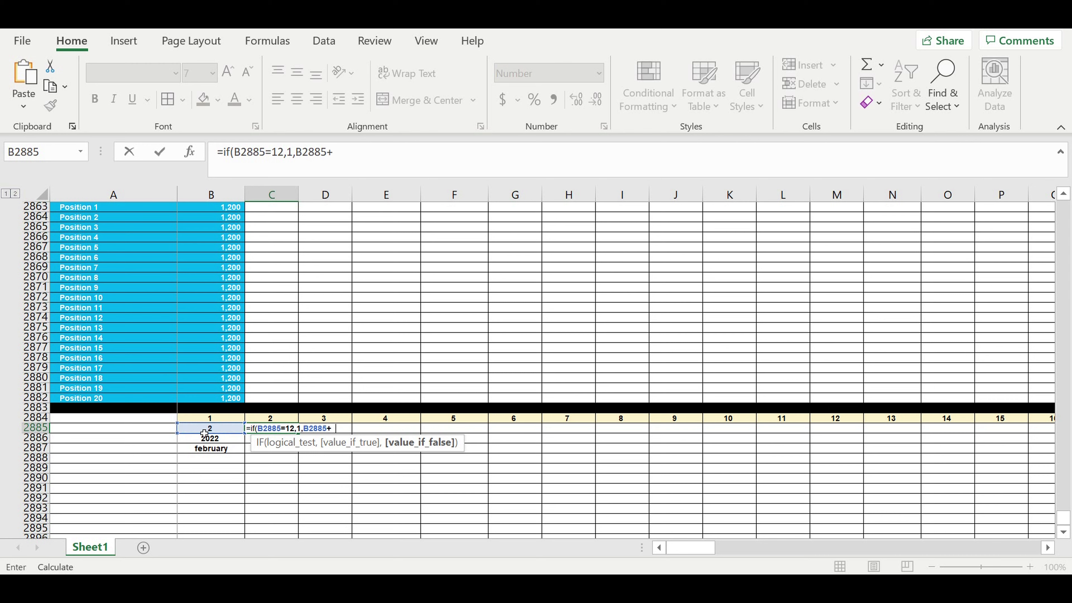
text(1))
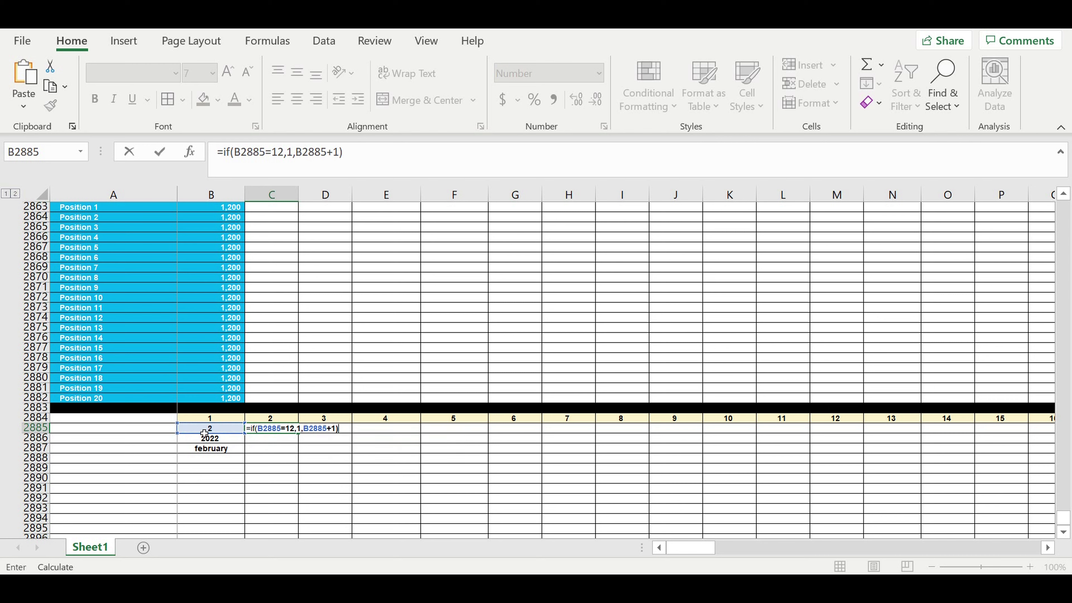
key(Return)
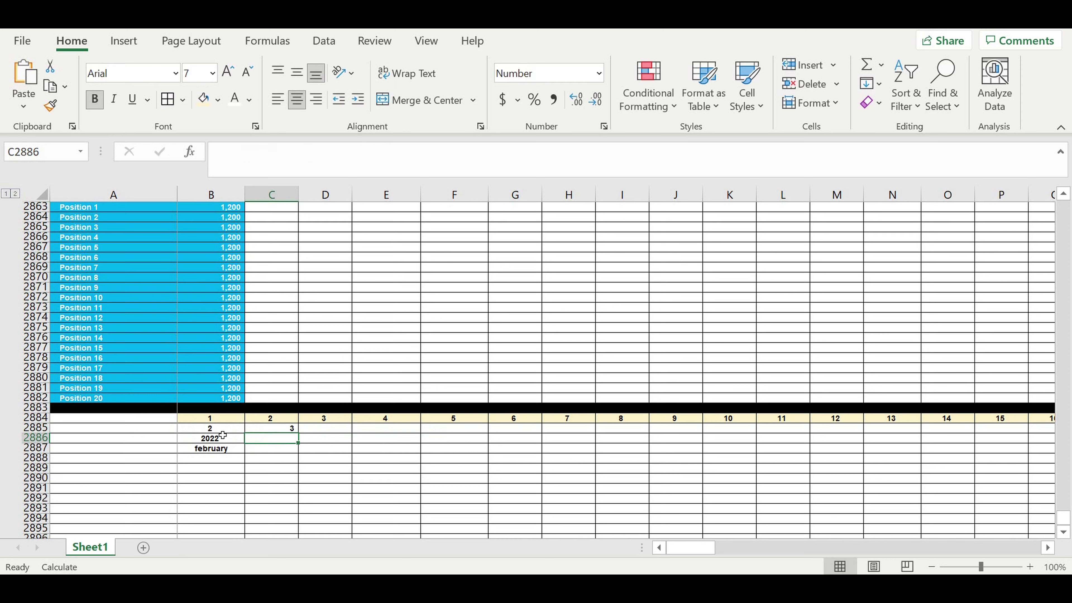
click(267, 430)
click(297, 99)
Step: Fill the month-number formula across row 2885 to column Y, then begin a year formula in C2886
mouse_move(304, 437)
mouse_down()
mouse_move(1039, 429)
mouse_move(976, 447)
mouse_up()
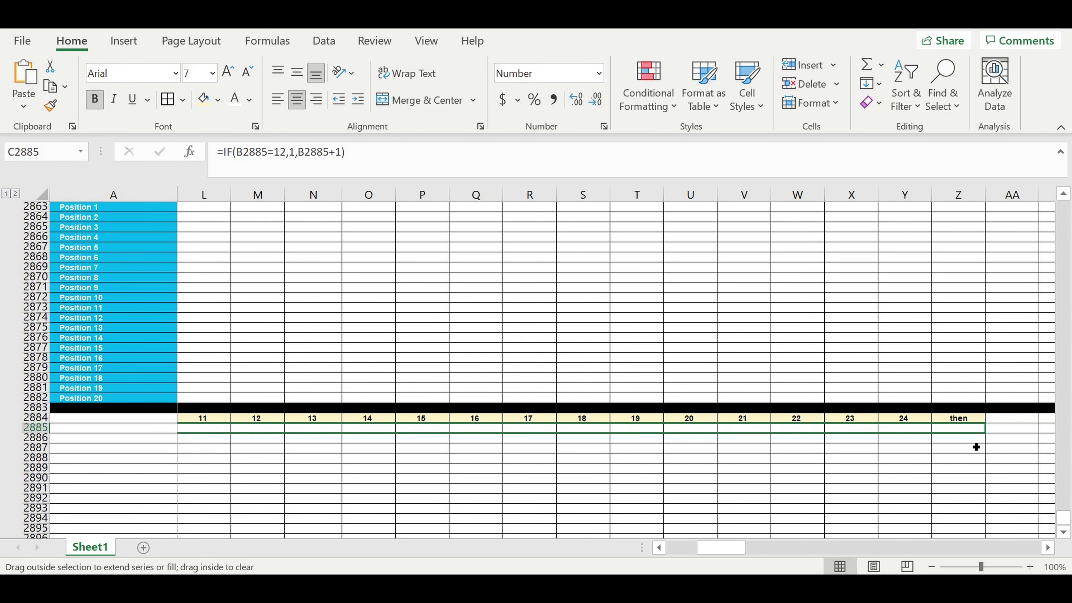
drag(976, 447, 941, 447)
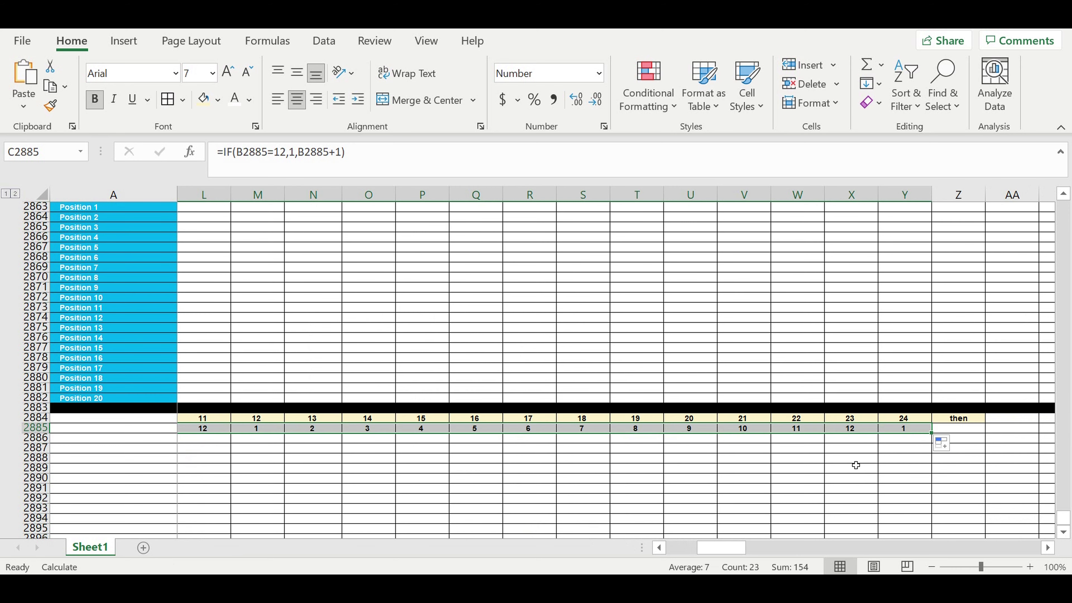
click(870, 460)
drag(735, 548, 705, 548)
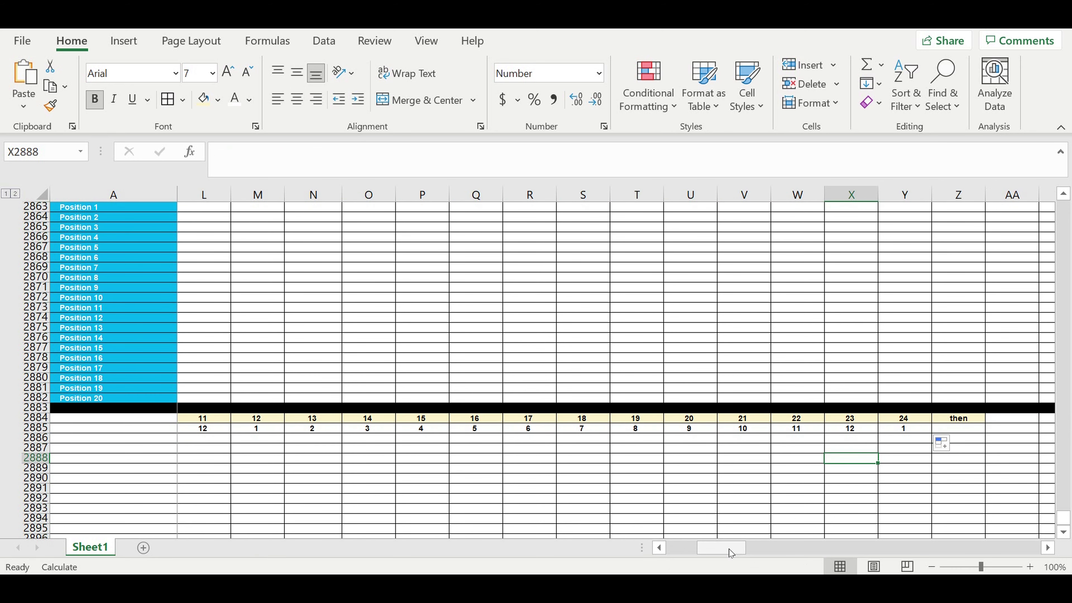
click(328, 483)
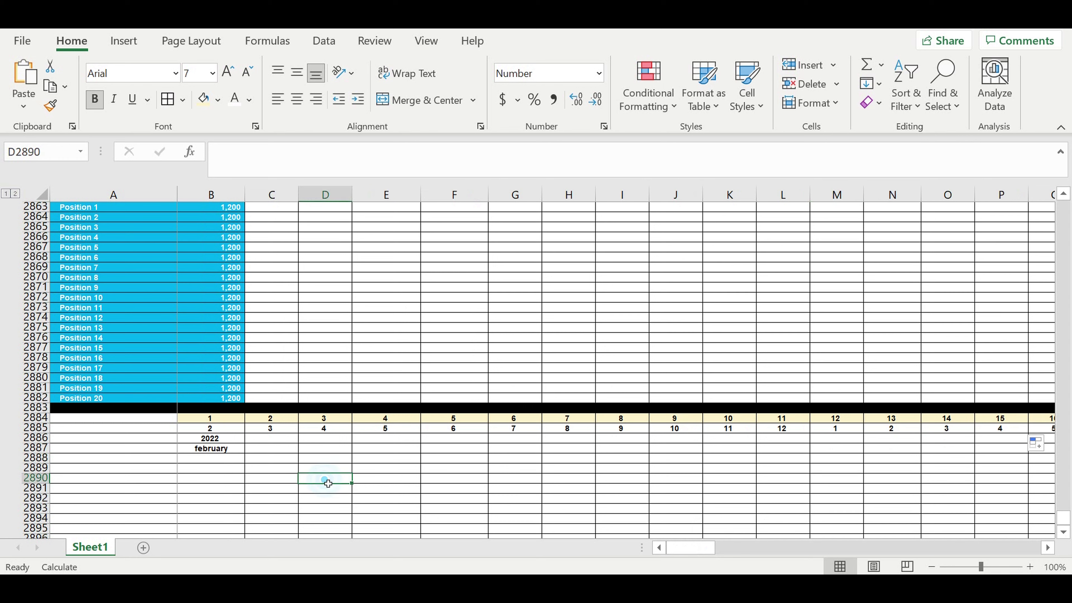
click(269, 443)
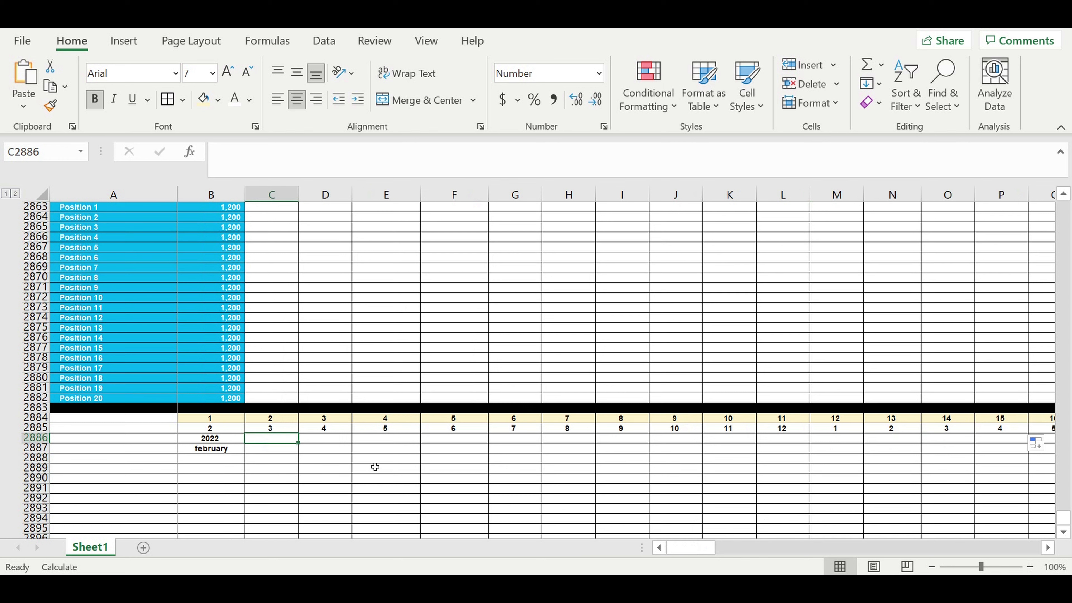
text(=)
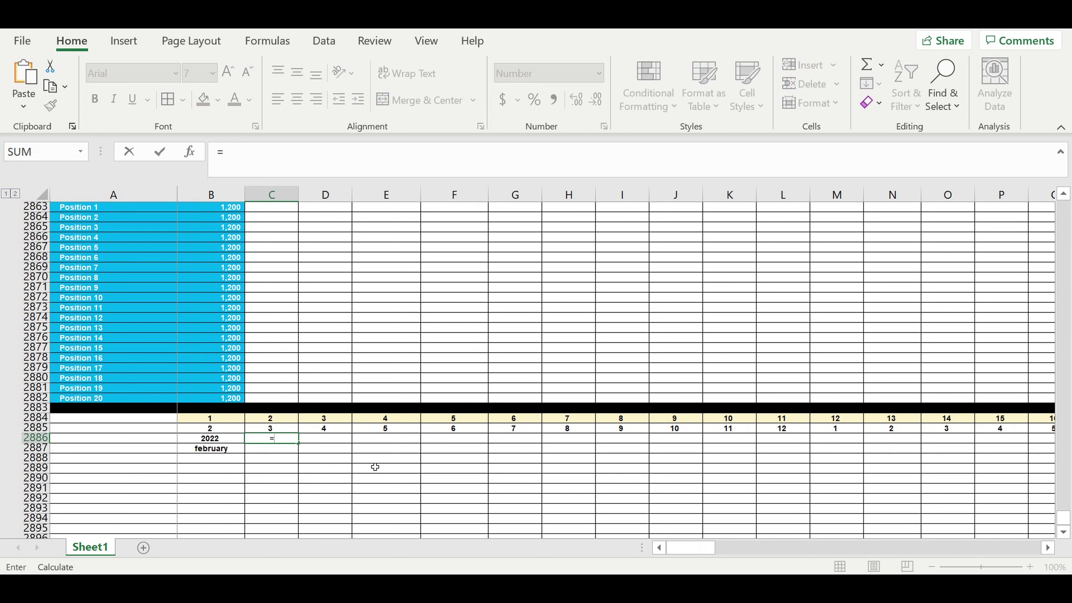
text(if()
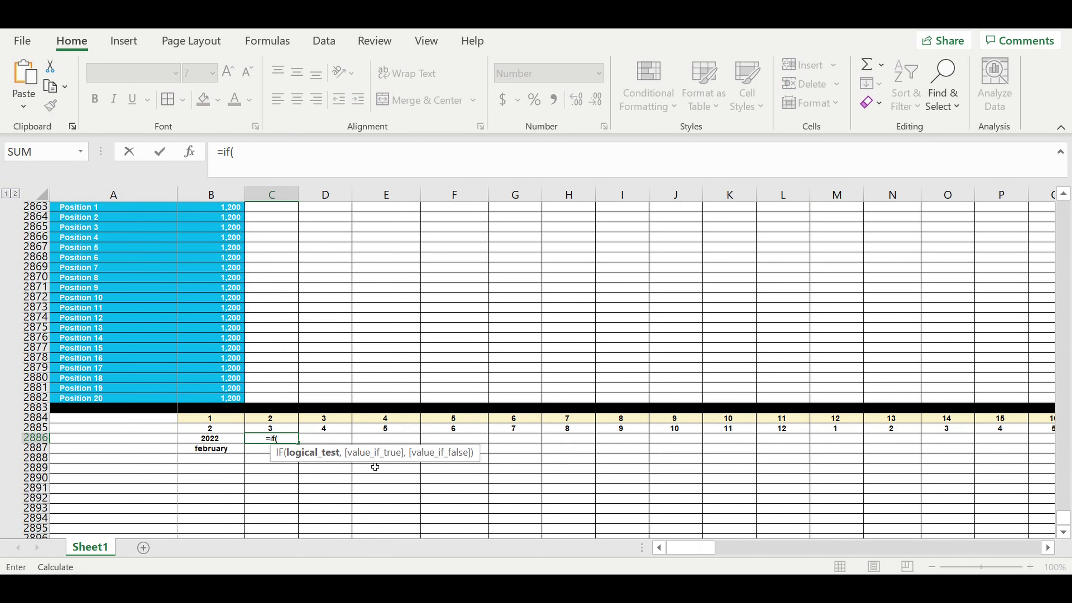
Step: Complete the year formula =IF(B2885=12,B2886+1,B2886) in C2886
click(222, 428)
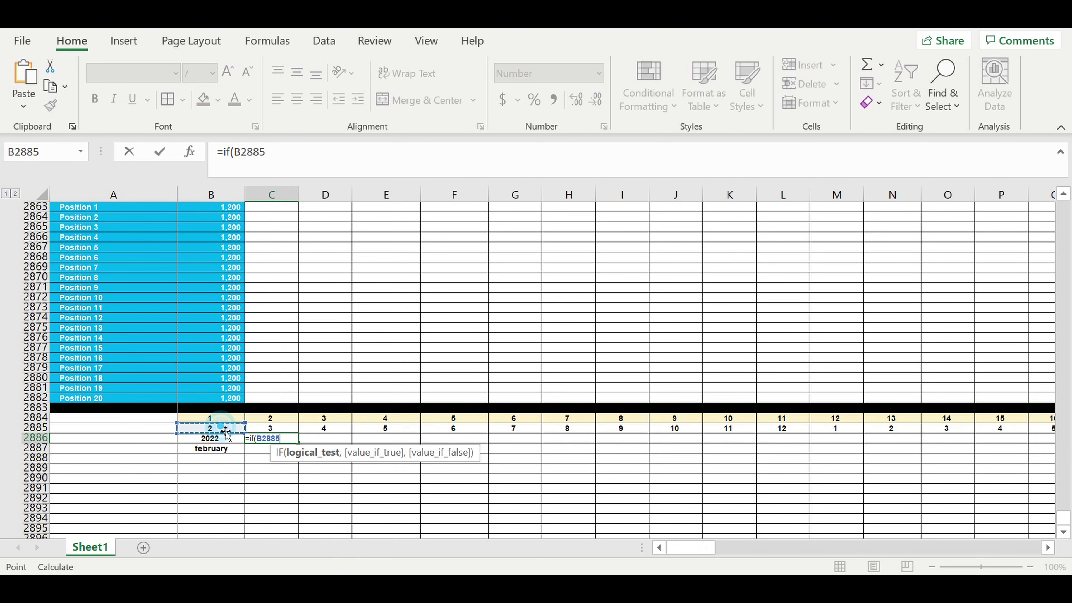
text(=12)
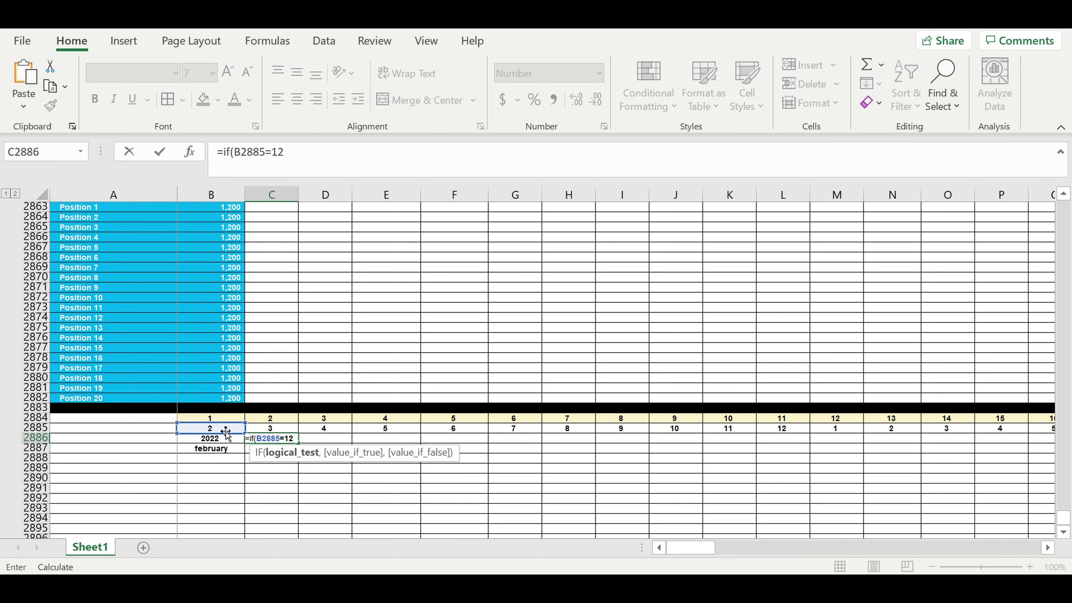
text(,)
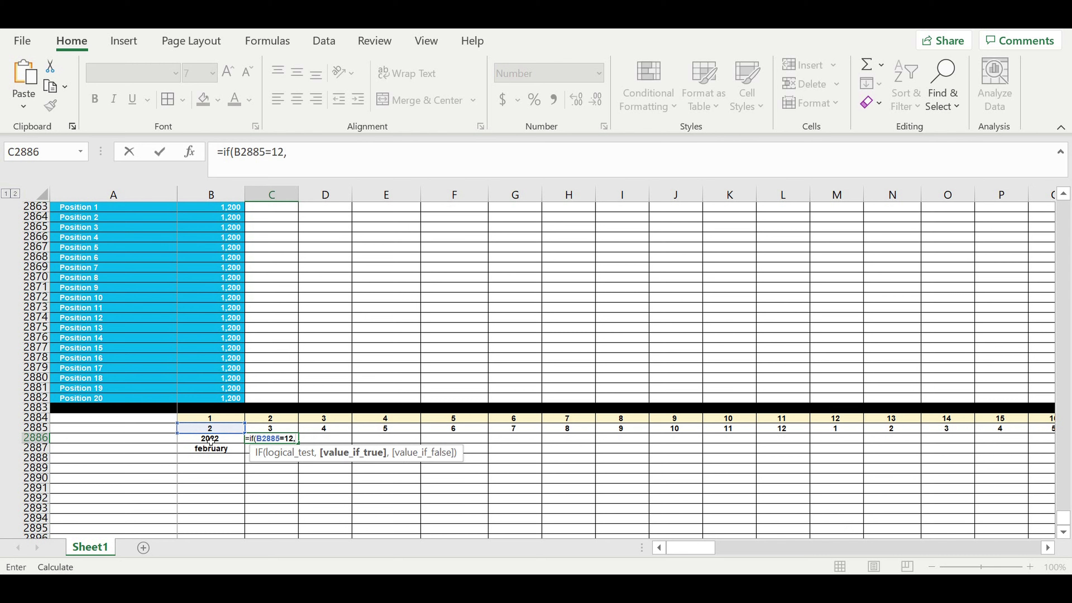
click(213, 439)
text(+1)
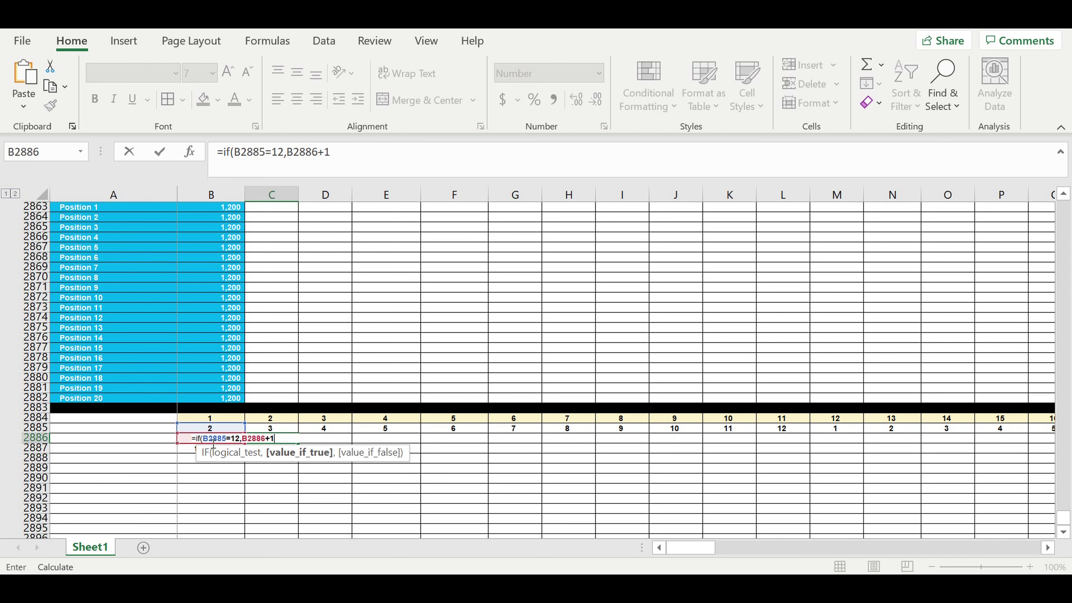
text(,)
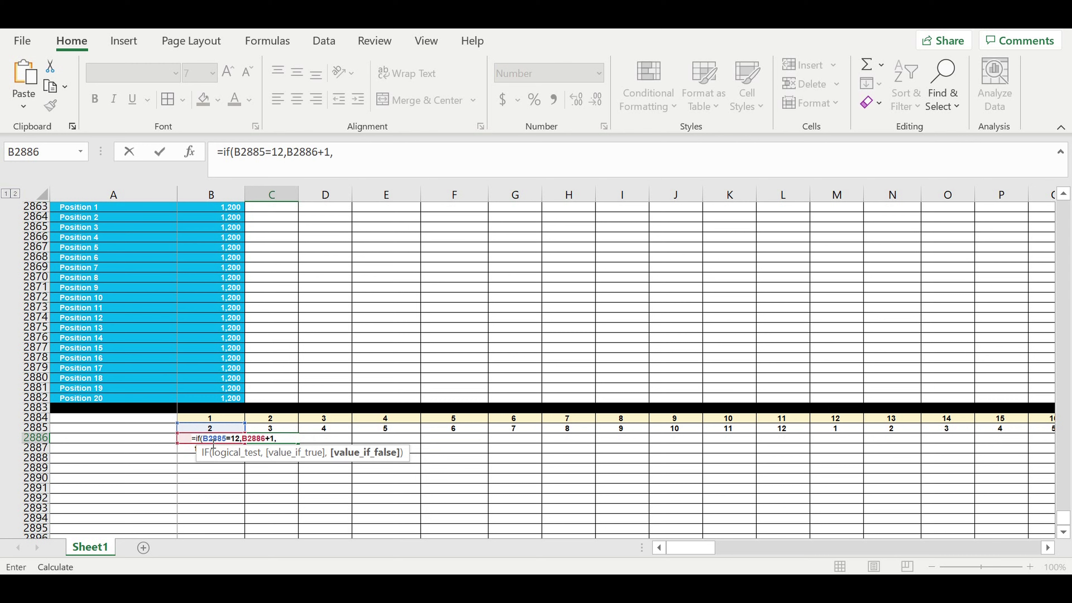
click(191, 443)
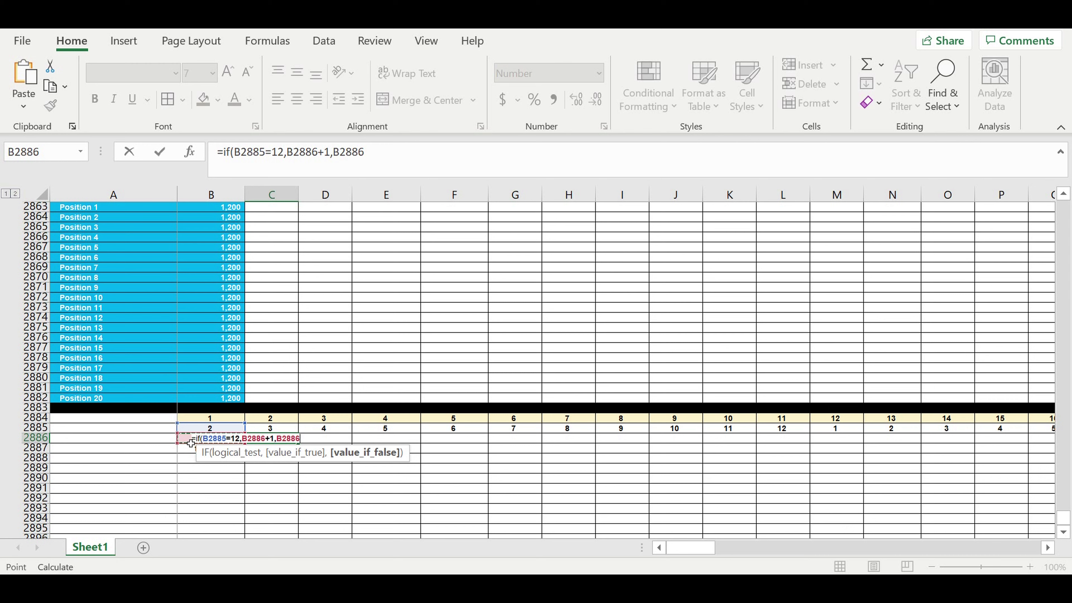
text())
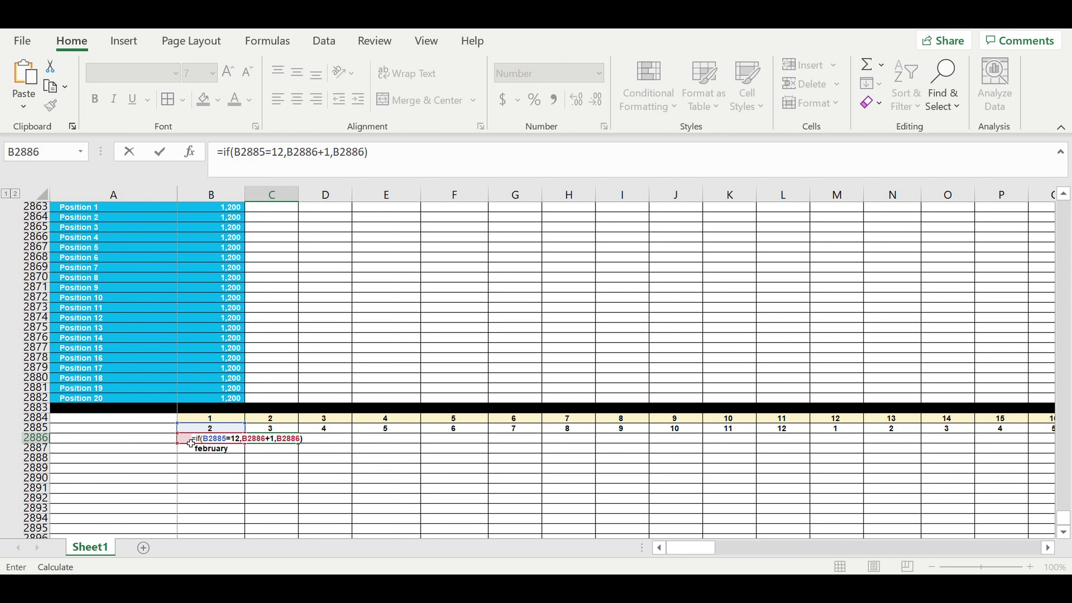
key(Return)
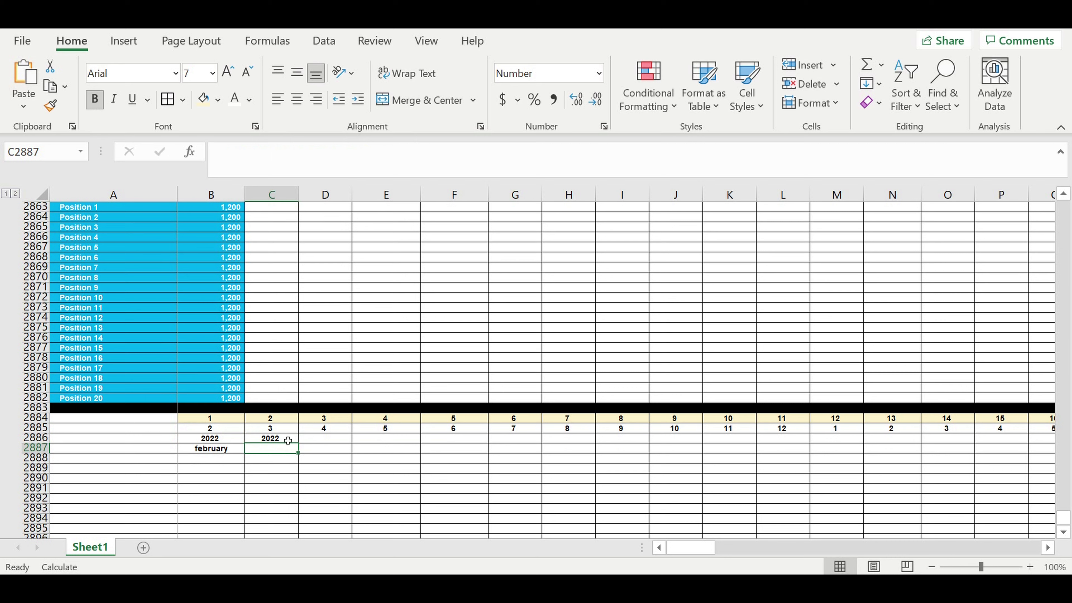
Step: Fill the year formula across row 2886 to column Y and select C2887
click(288, 440)
mouse_move(303, 447)
mouse_down()
mouse_move(915, 445)
mouse_move(884, 448)
mouse_up()
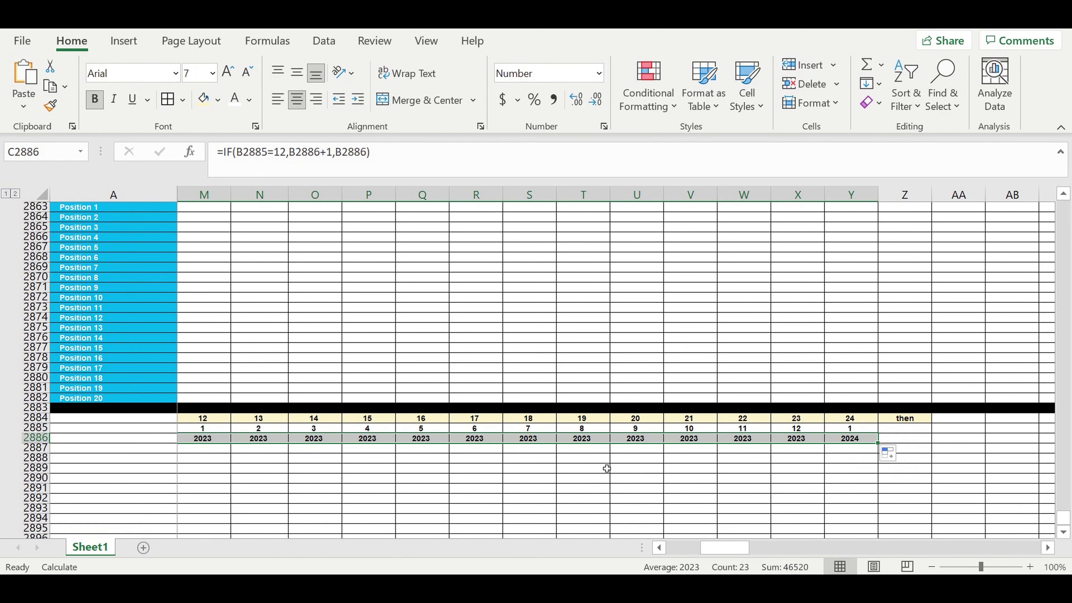
click(580, 467)
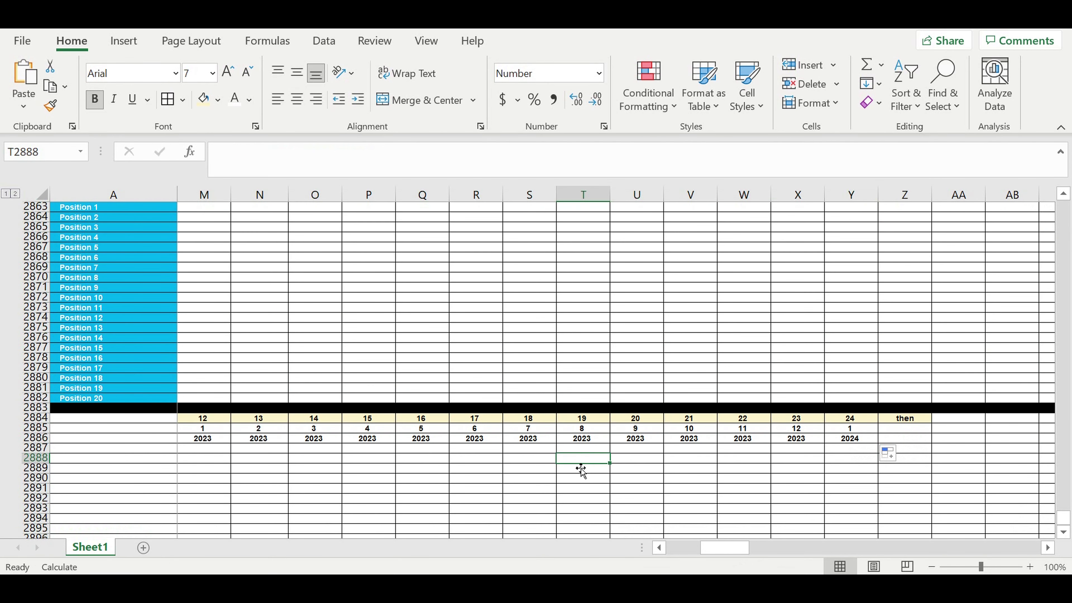
click(782, 467)
drag(725, 547, 605, 553)
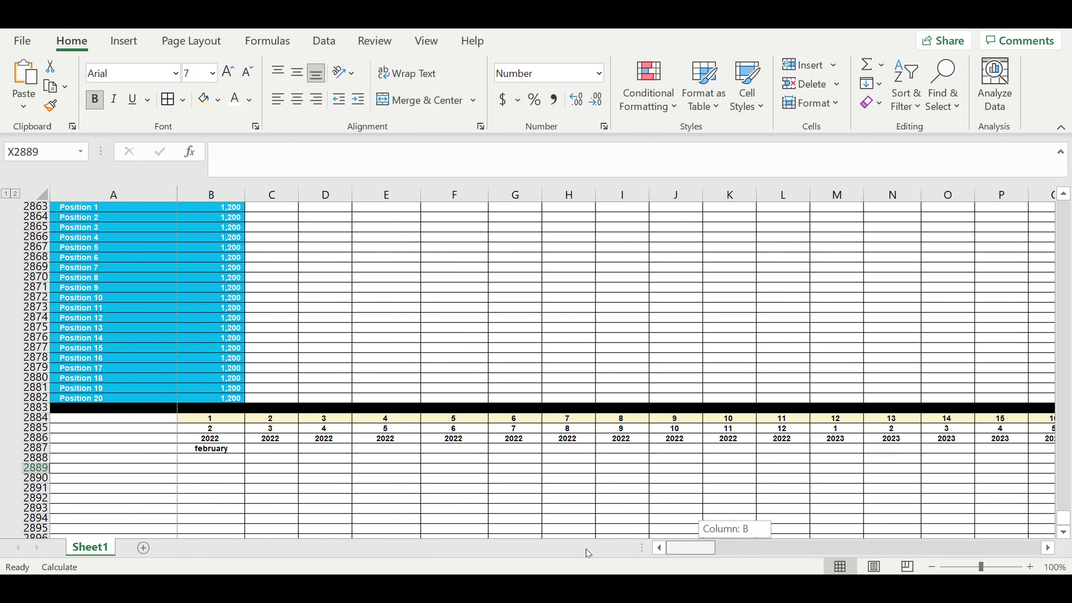
click(330, 489)
click(285, 450)
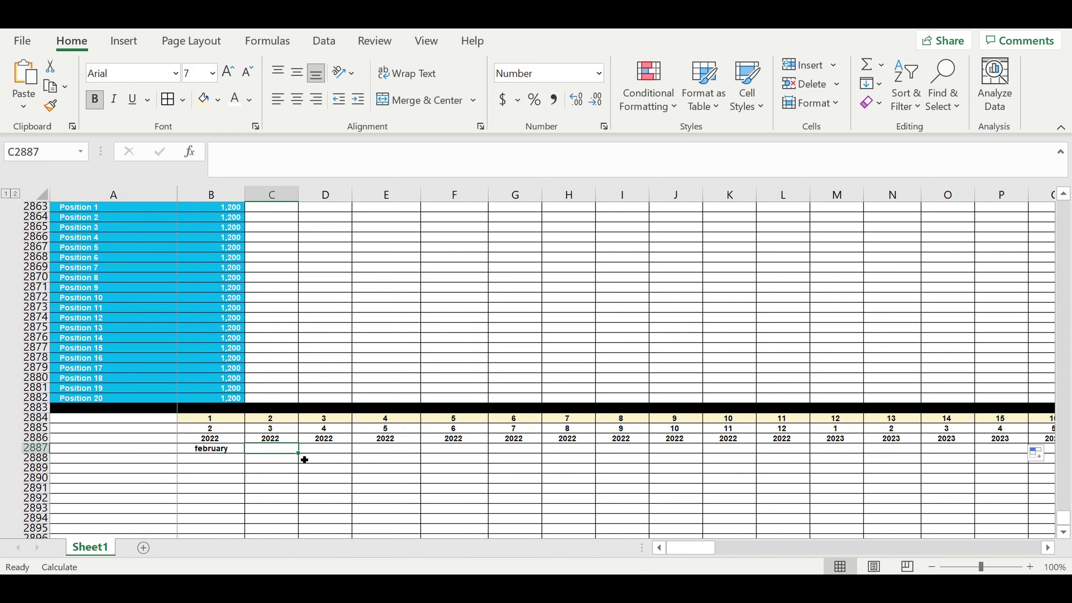
Step: Start C2887 with =IF(C2885=1,$B$2, using a locked $B$2 reference
text(=if()
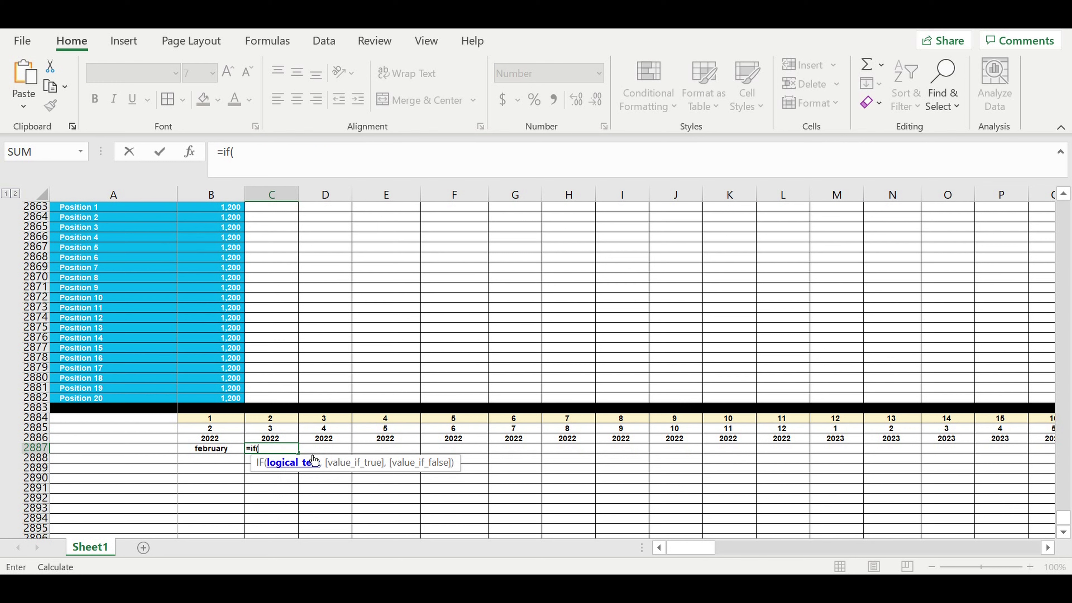
click(272, 432)
text(=1,)
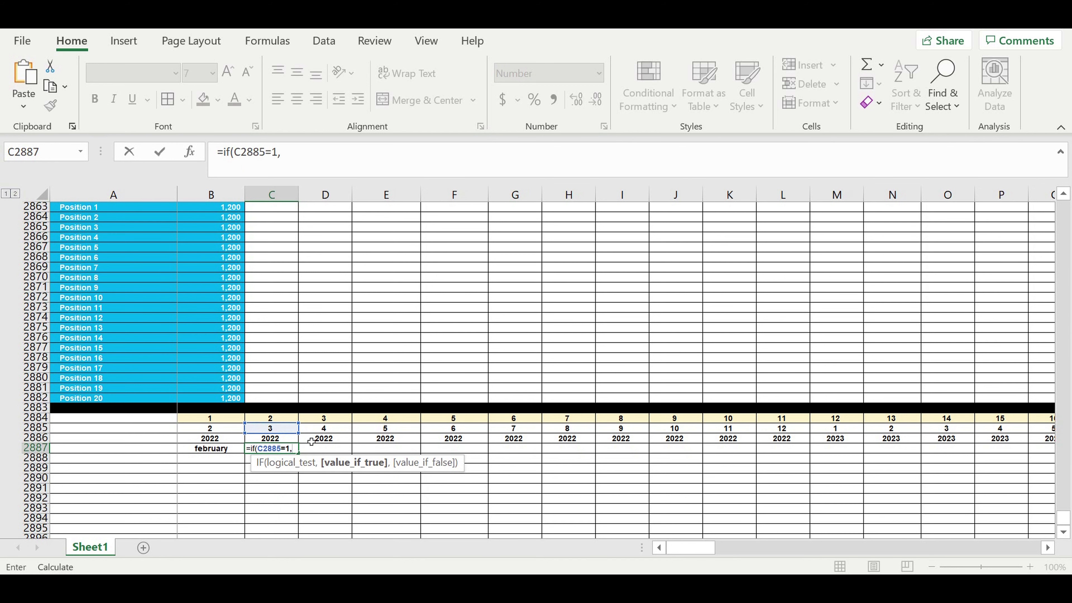
drag(1063, 516, 1024, 115)
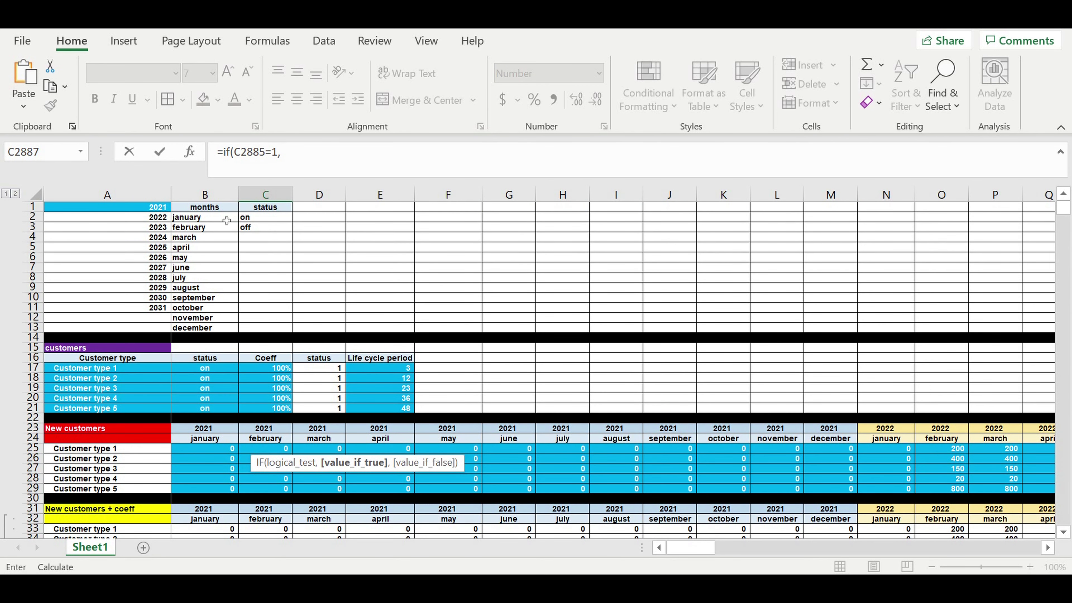
click(205, 217)
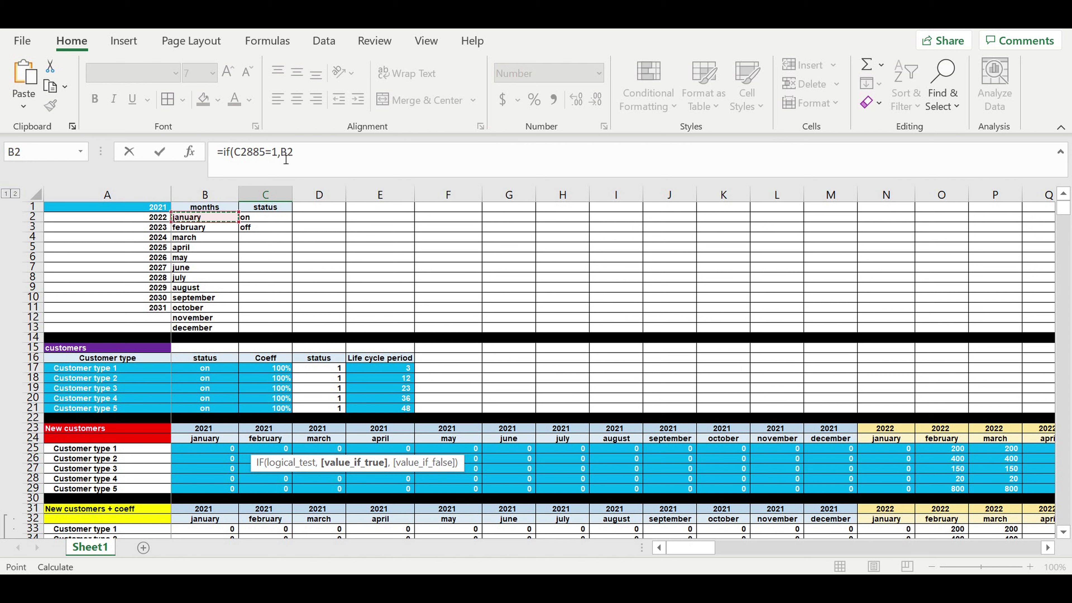
click(311, 164)
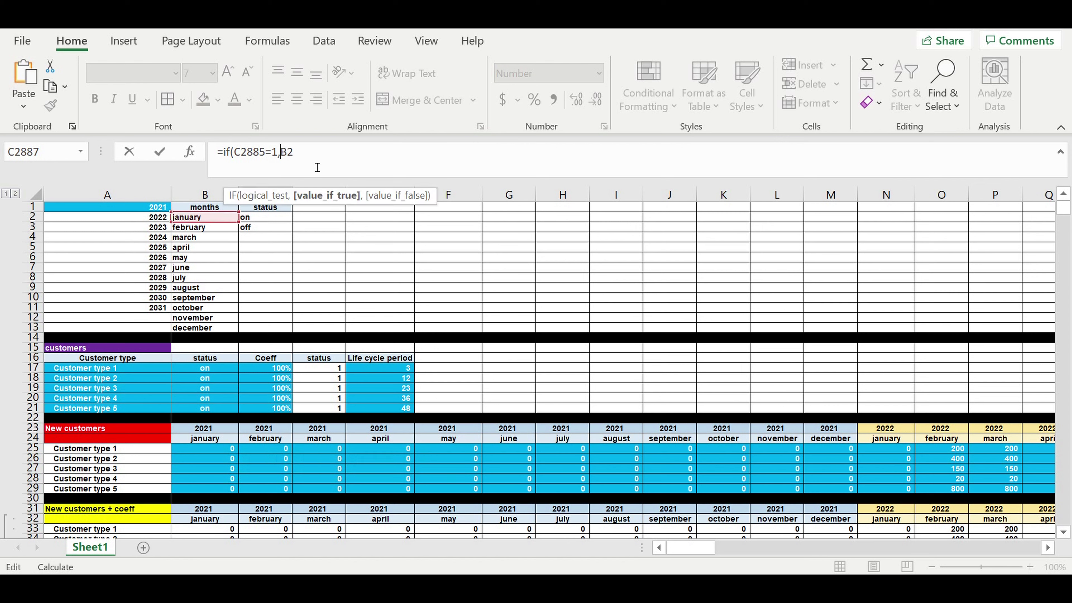
text($)
key(Right)
click(324, 165)
text(,)
Step: Duplicate the IF clause to nest twelve IFs, ending with 0 and closing parentheses
drag(321, 157, 223, 153)
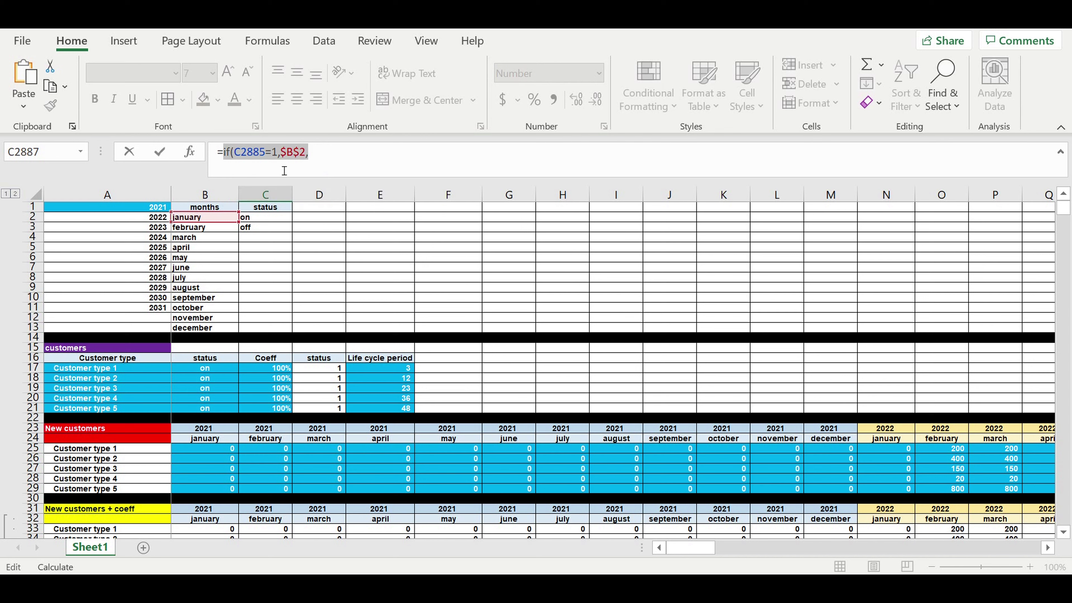
key(ctrl+c)
key(Right)
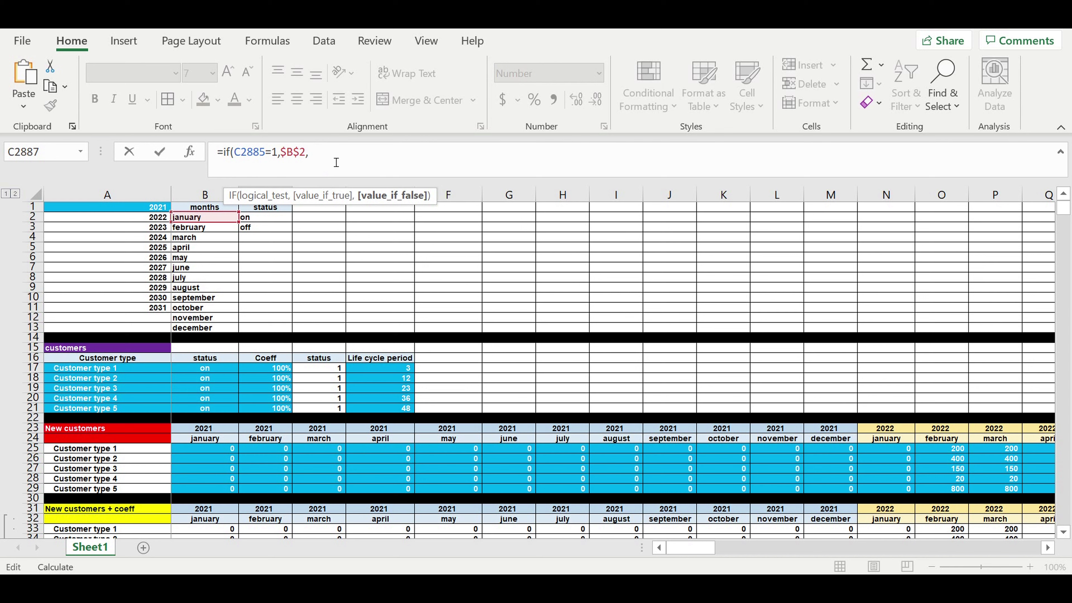
key(ctrl+v)
key(ctrl+v)
key(ctrl+v)
key(ctrl+v)
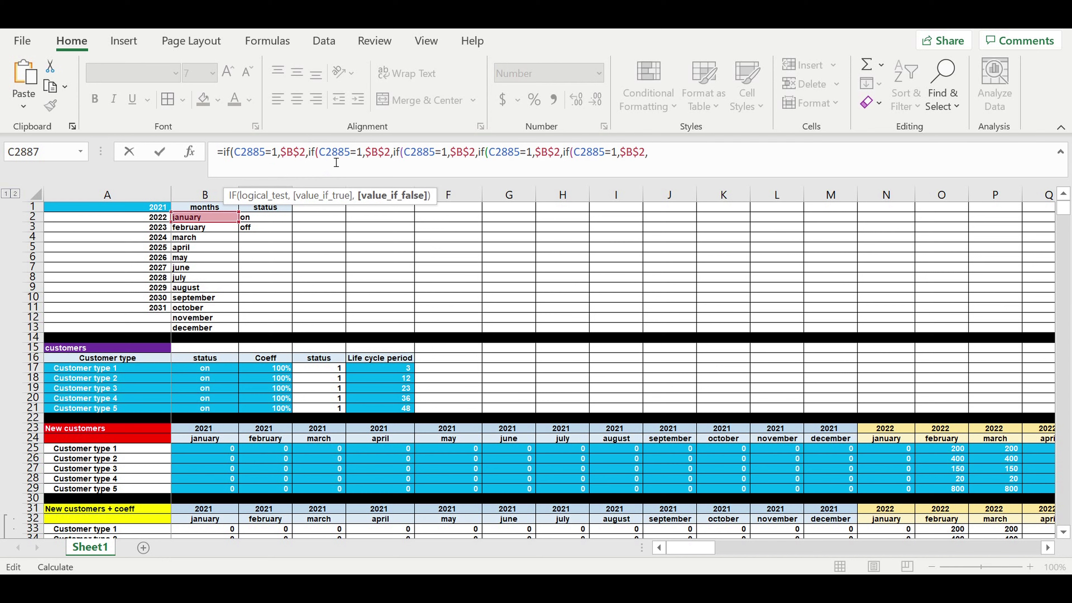
key(ctrl+v)
key(ctrl+v)
key(ctrl+v)
key(ctrl+v)
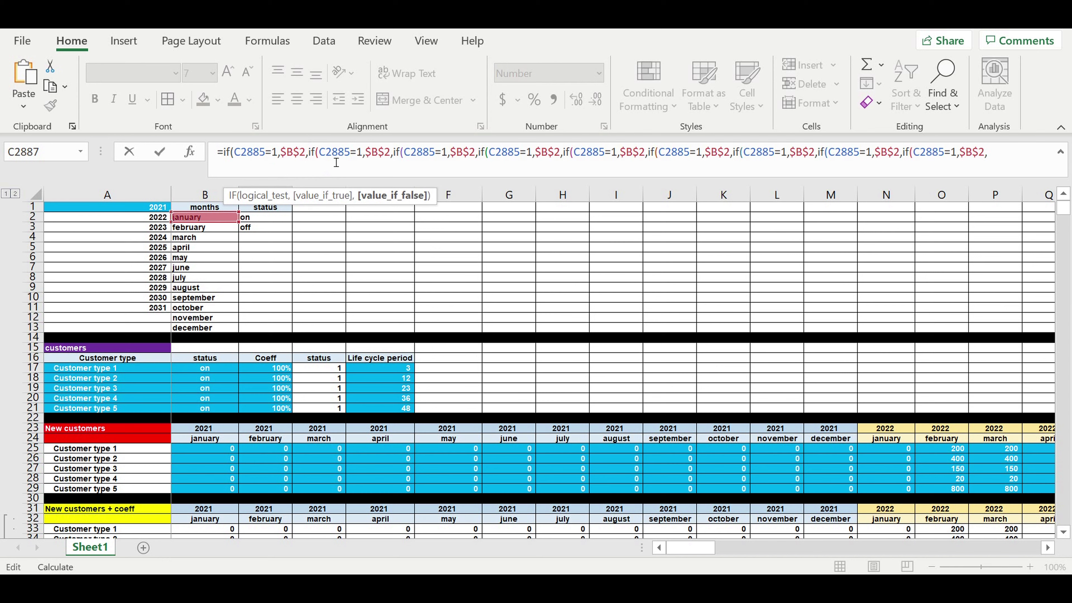
key(ctrl+v)
key(ctrl+v)
key(ctrl+v)
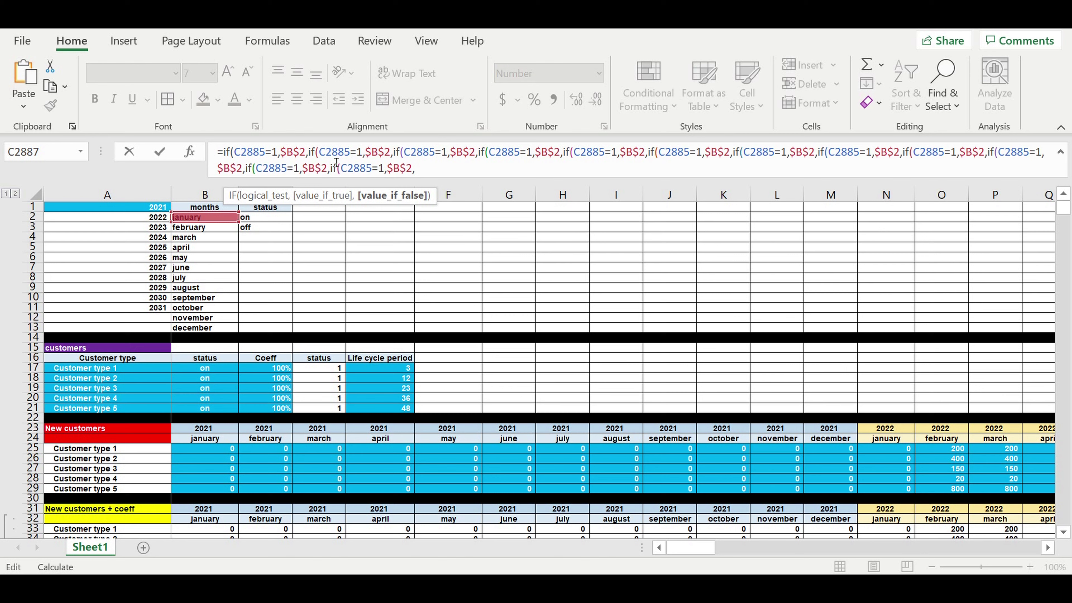
text(0))
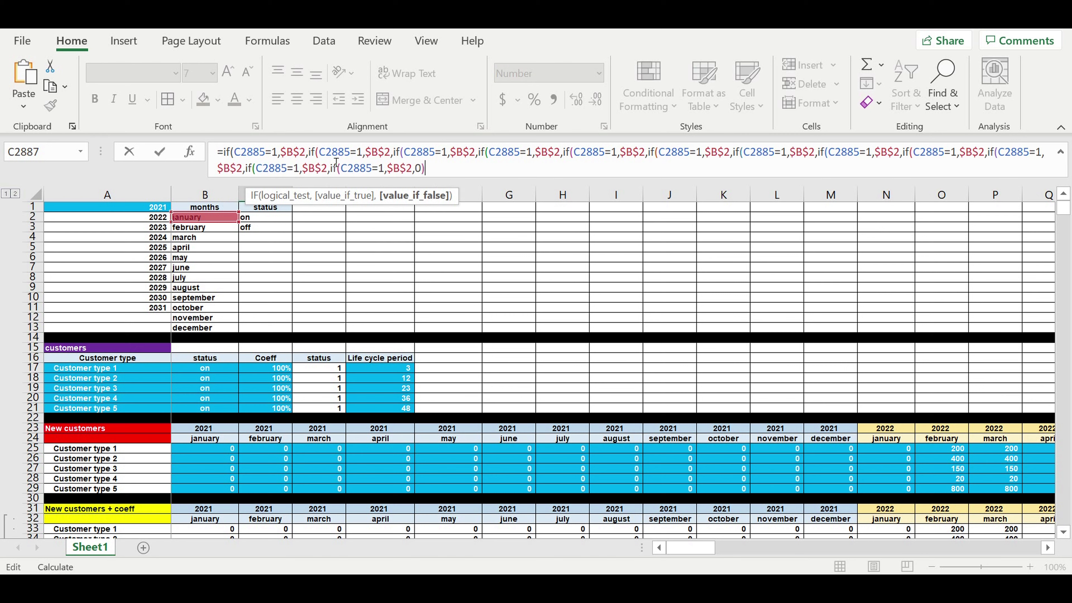
text()))
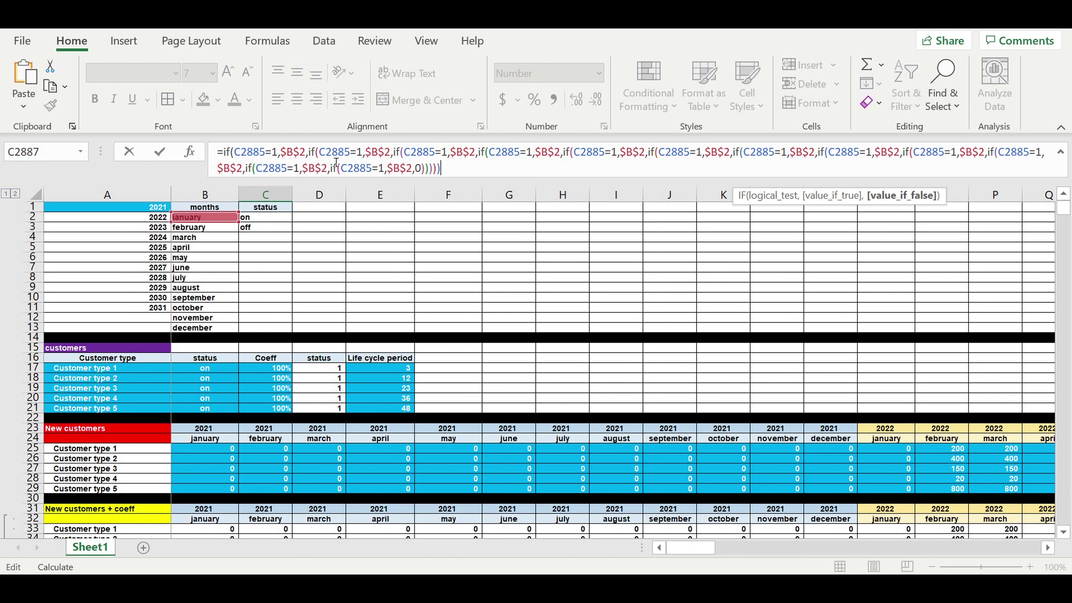
text()))))))
double_click(360, 152)
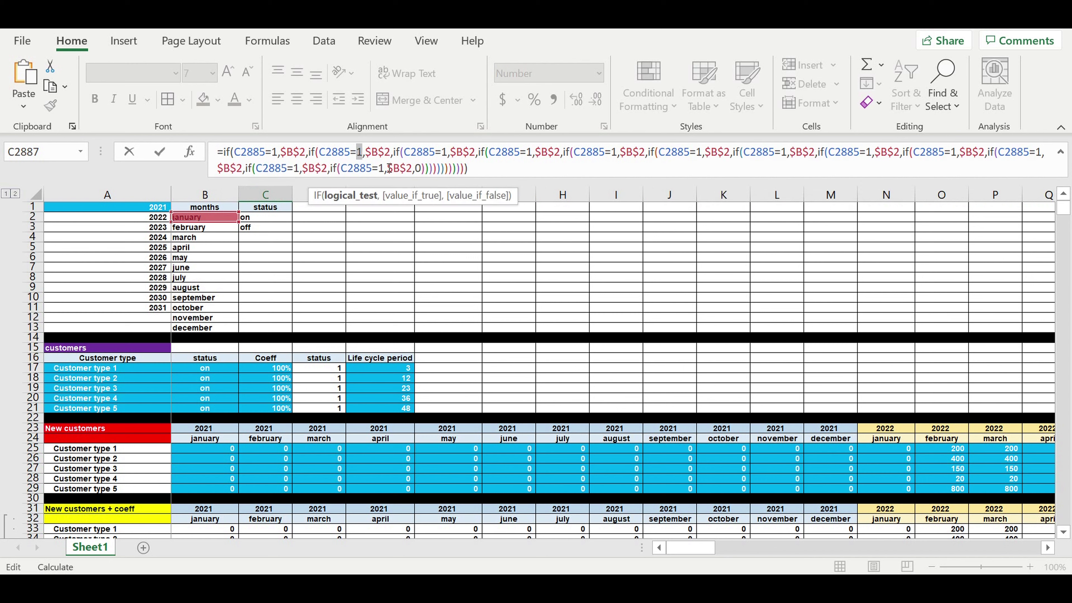
Step: Change the nested IF tests to month numbers 2 through 12
text(2,if(C2885=2)
double_click(446, 152)
text(3)
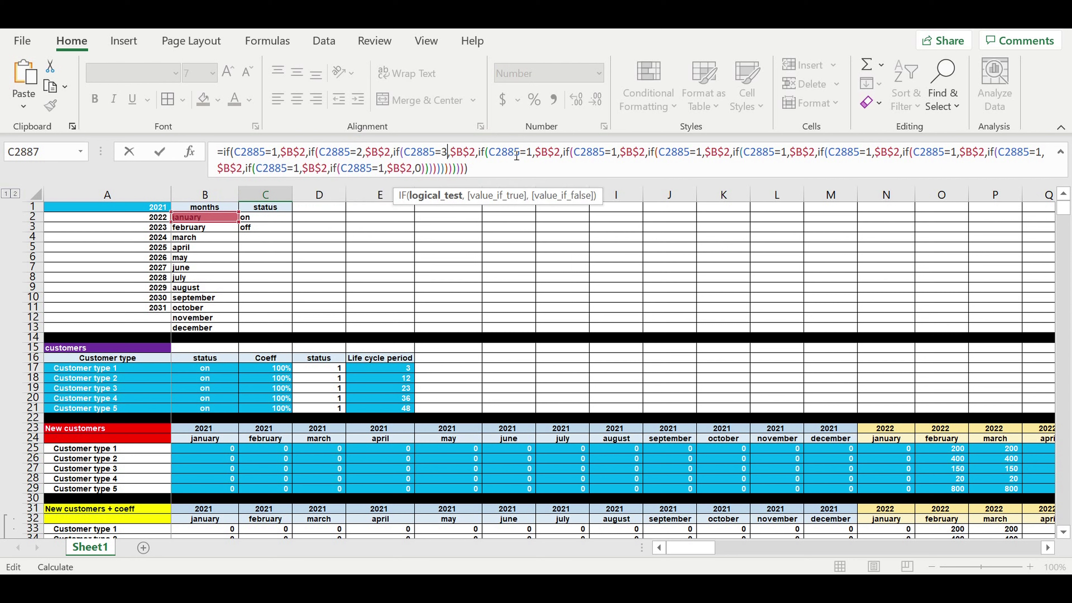
double_click(530, 153)
text(4)
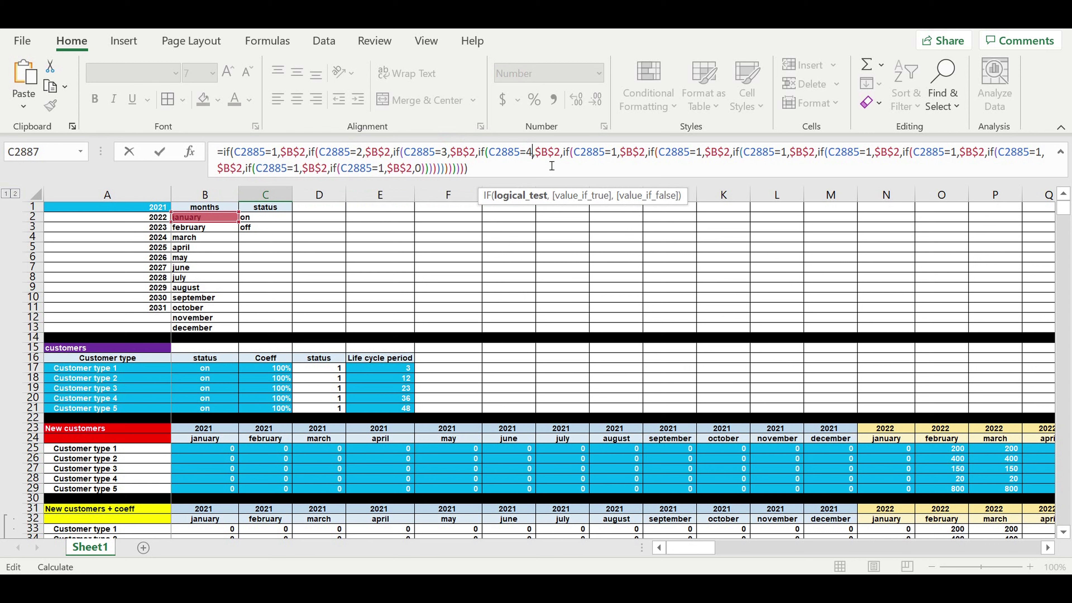
double_click(616, 153)
text(5=5)
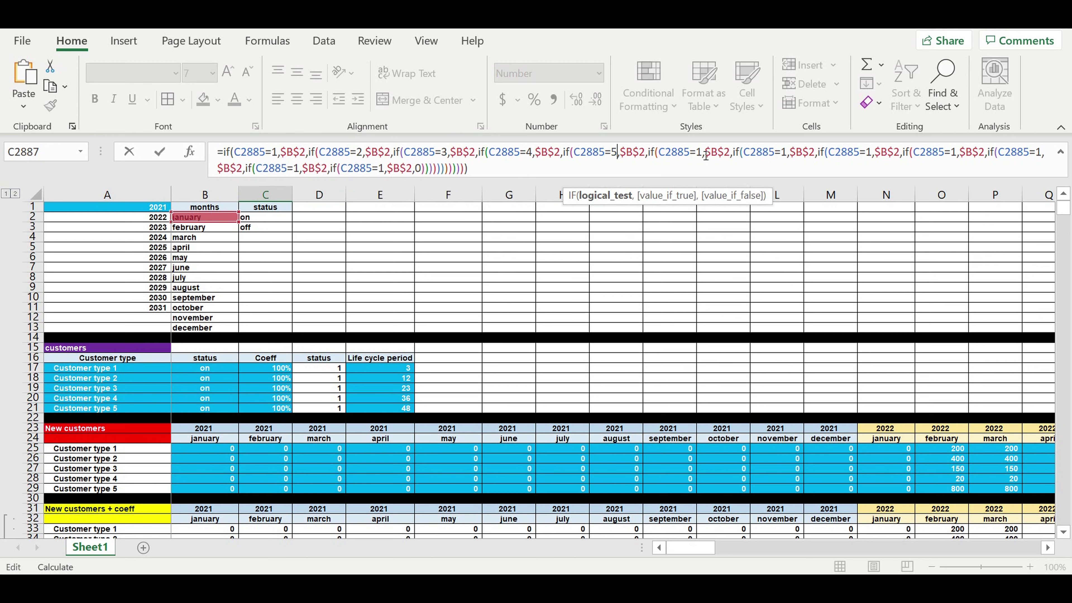
double_click(704, 153)
text(6)
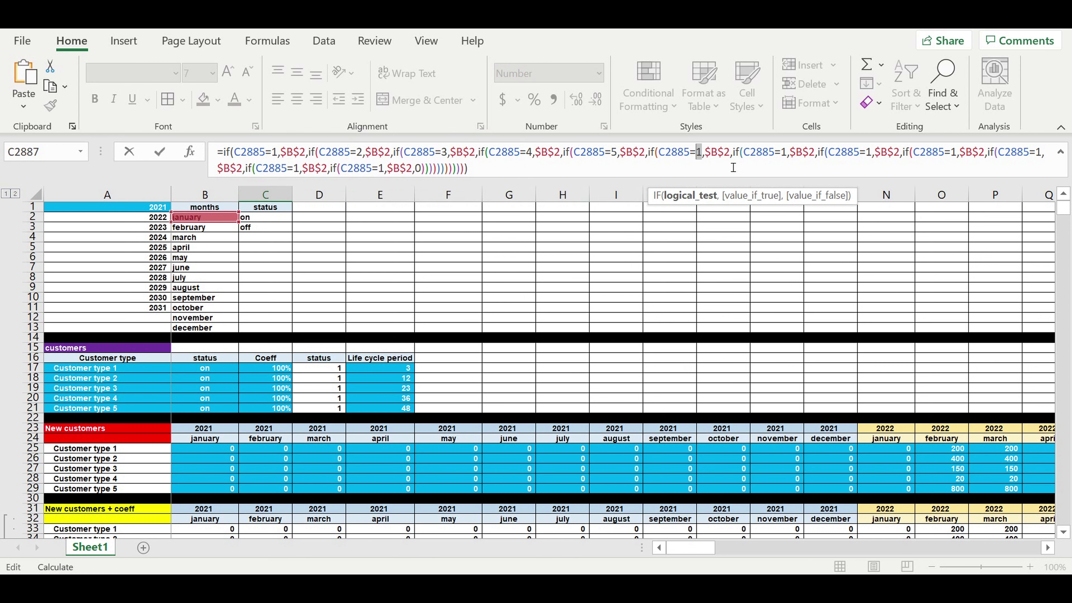
double_click(785, 153)
text(7)
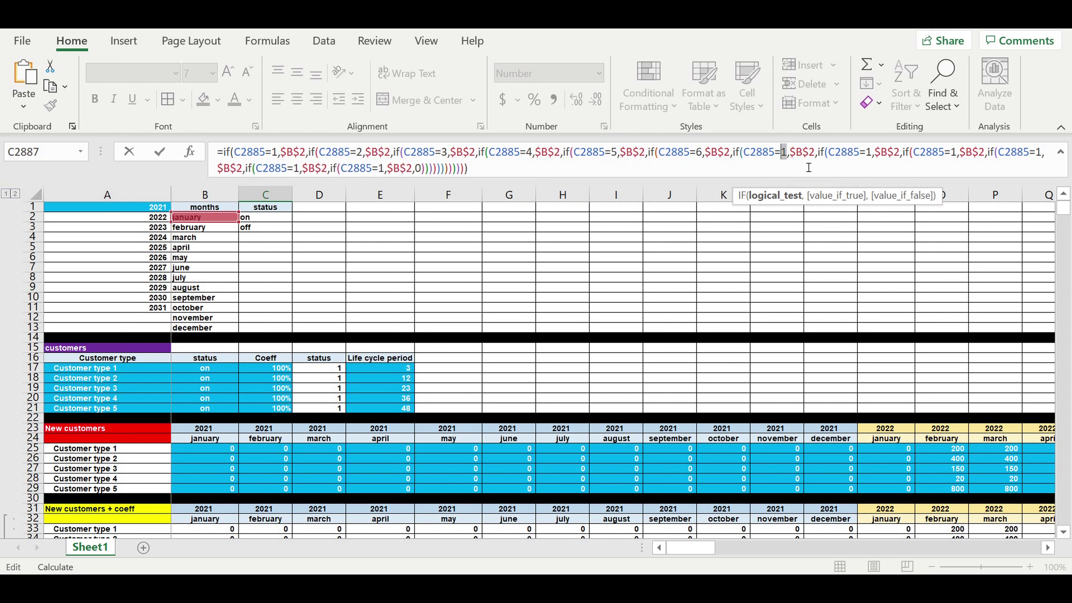
double_click(869, 153)
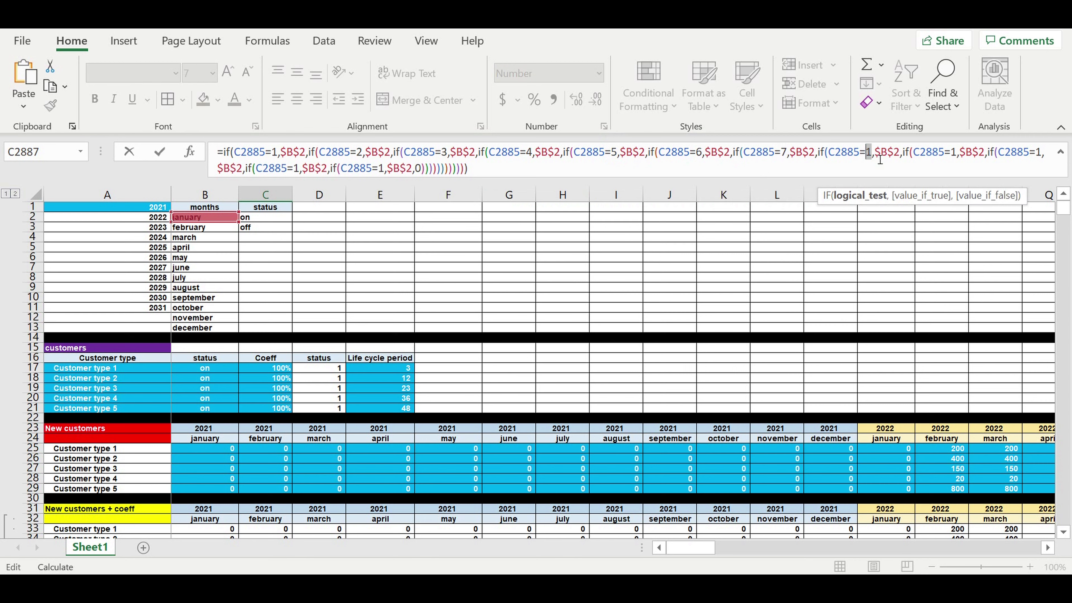
text(8)
double_click(953, 153)
text(9)
click(1047, 158)
text(0)
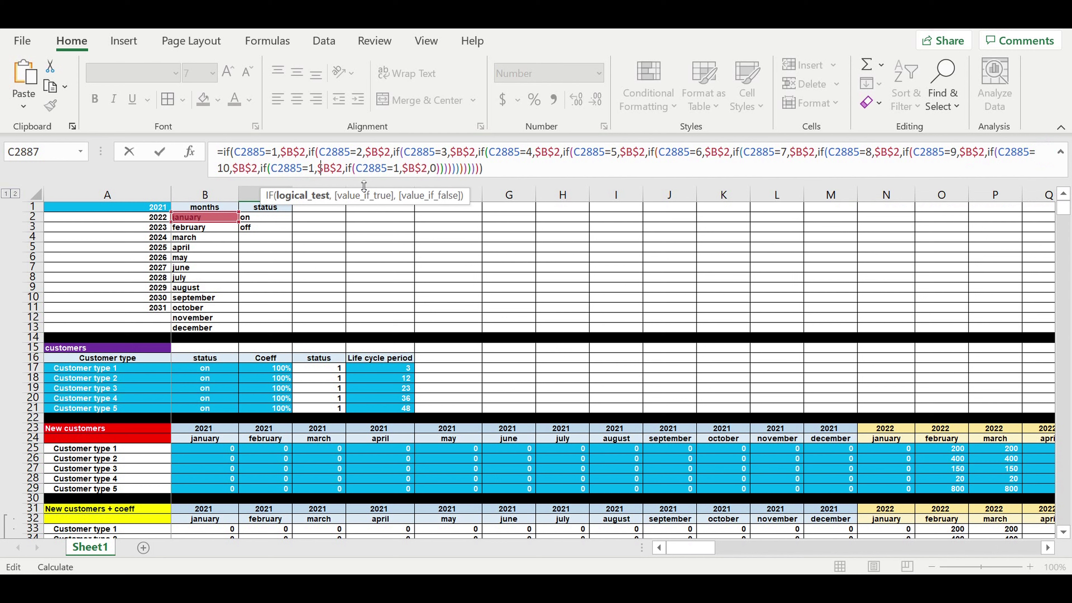
text(1)
click(408, 172)
text(2)
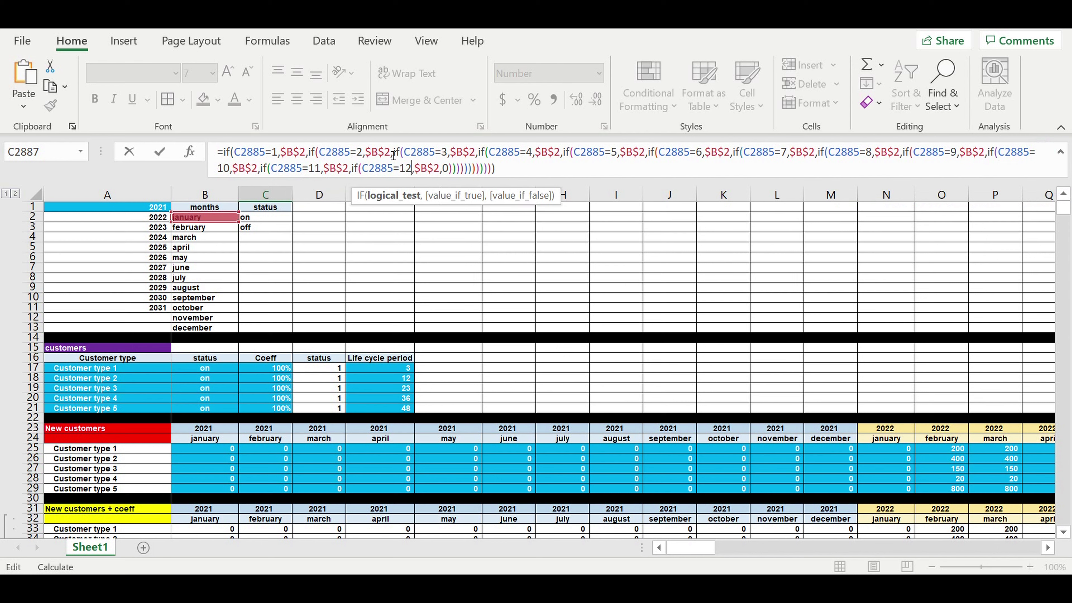
Step: Point the IF results at $B$3 through $B$13 and commit the formula
drag(390, 152, 383, 152)
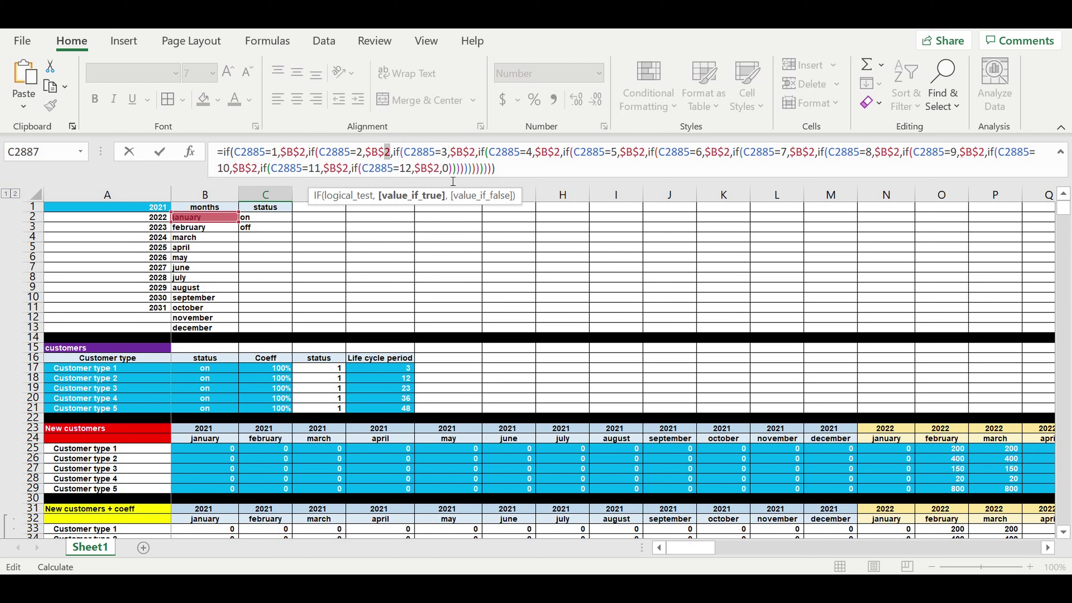
text(3)
drag(475, 152, 468, 152)
text(4)
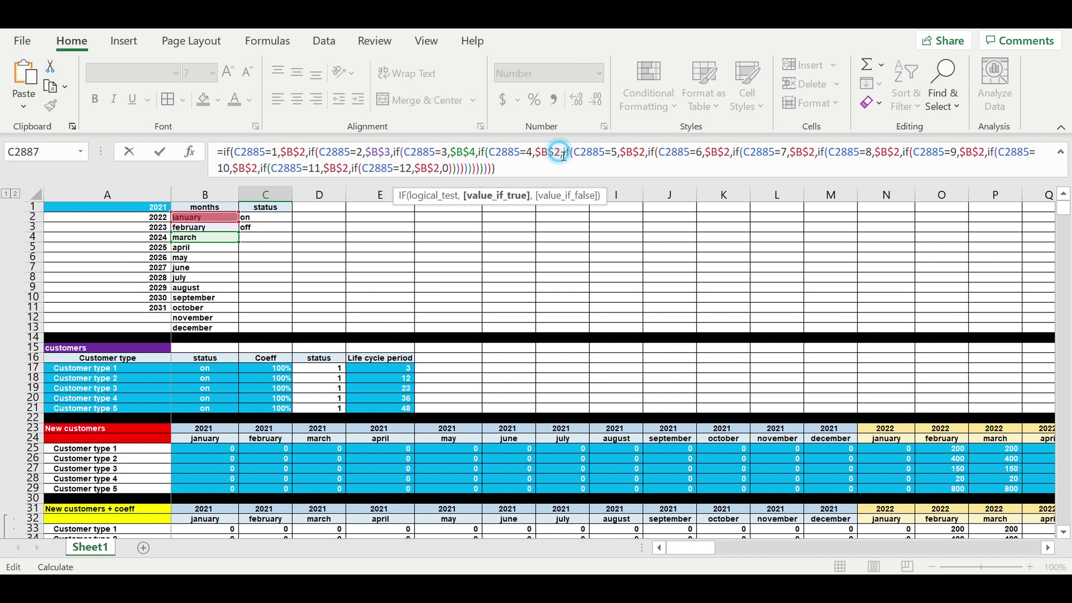
drag(561, 152, 555, 153)
text(5)
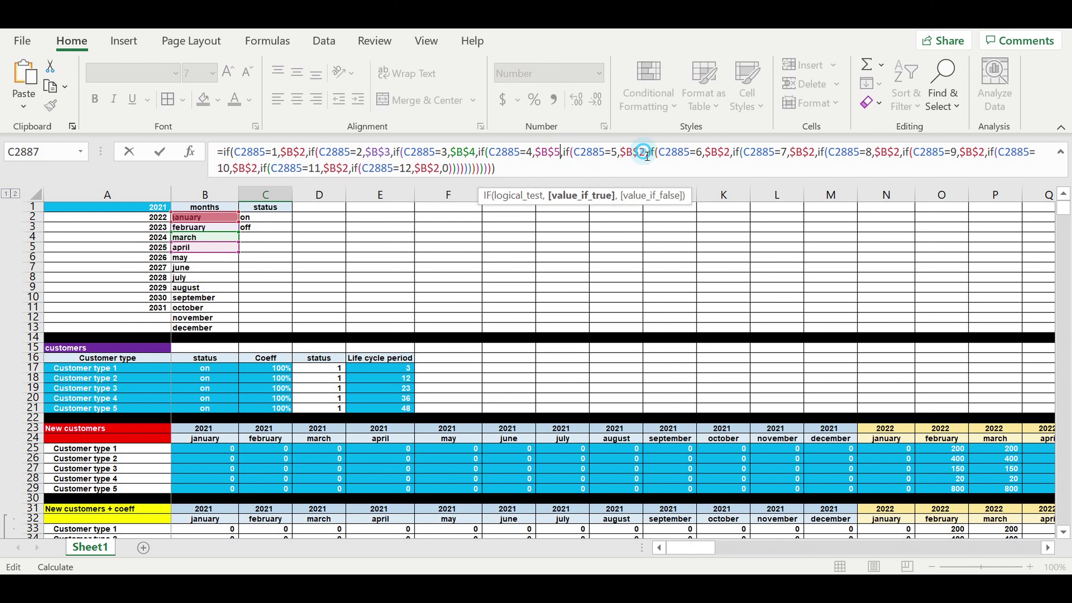
drag(648, 154, 640, 153)
text(6)
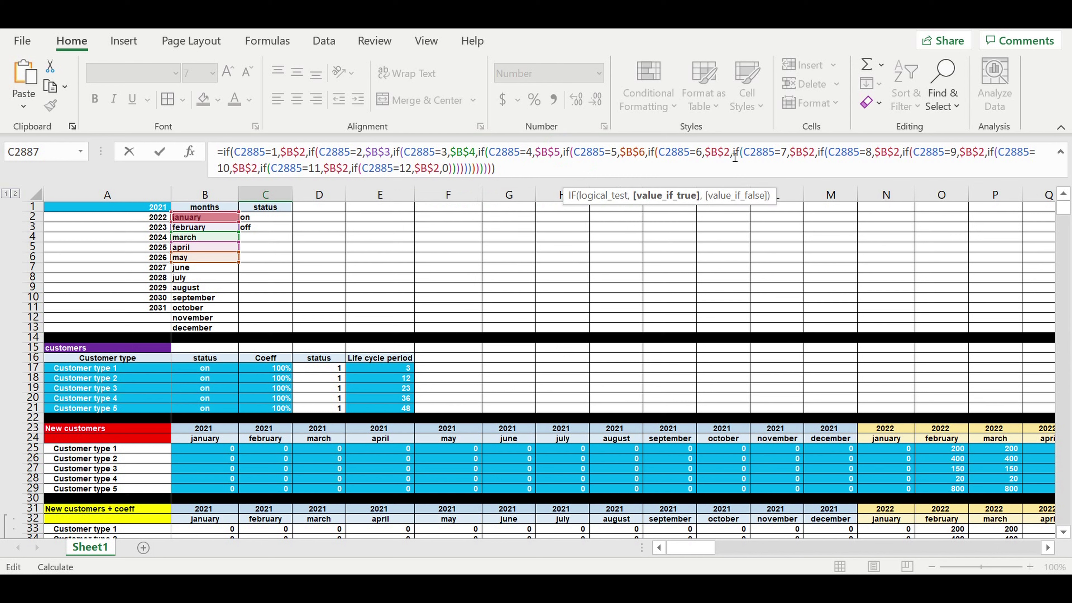
drag(734, 153, 725, 153)
text(7)
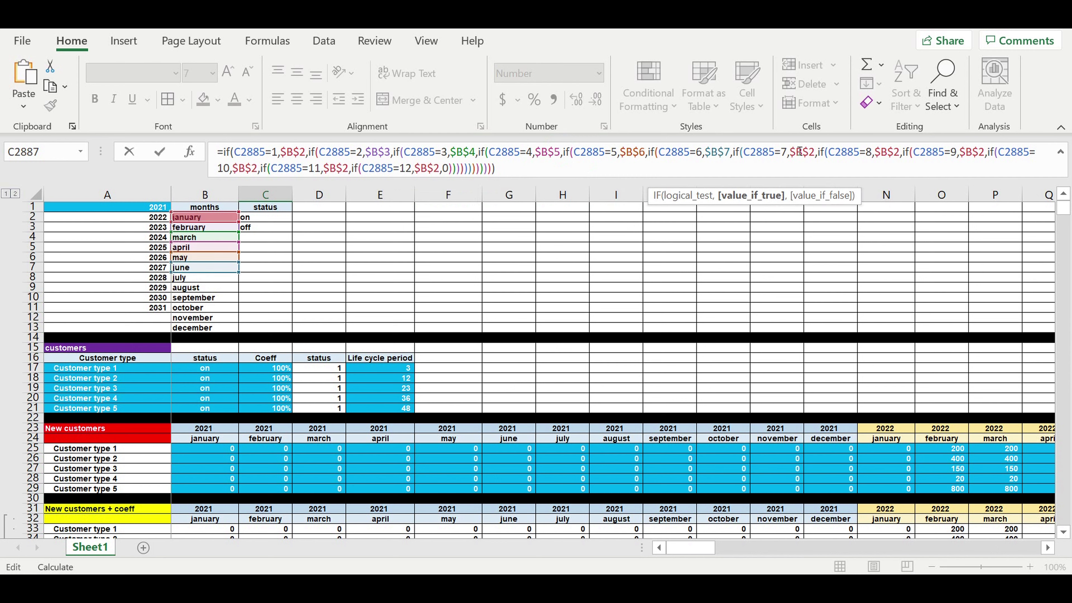
drag(819, 153, 810, 153)
text(8)
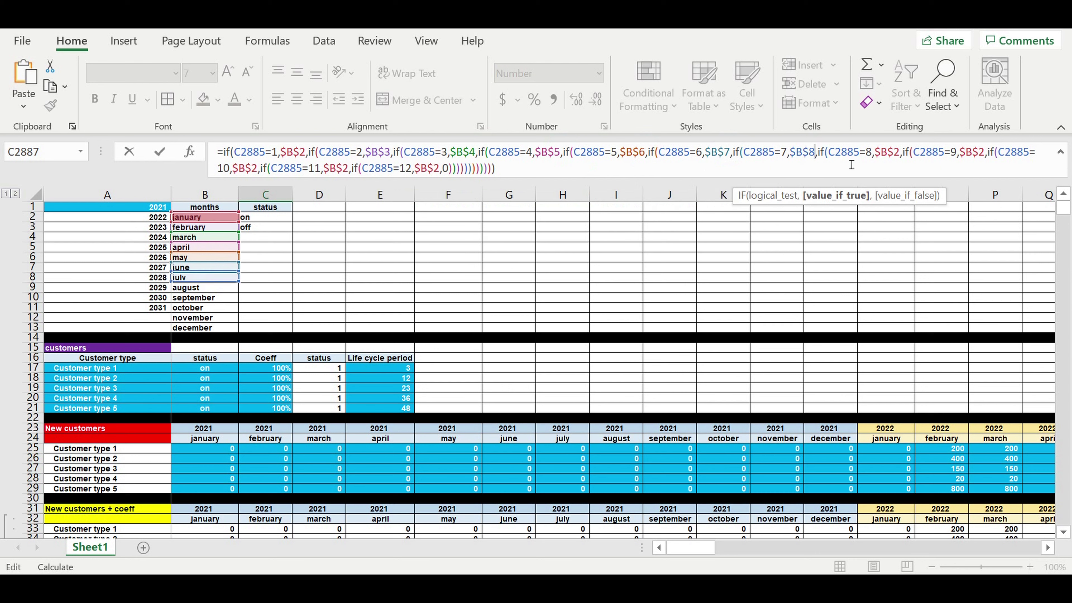
drag(904, 157, 895, 158)
text(9)
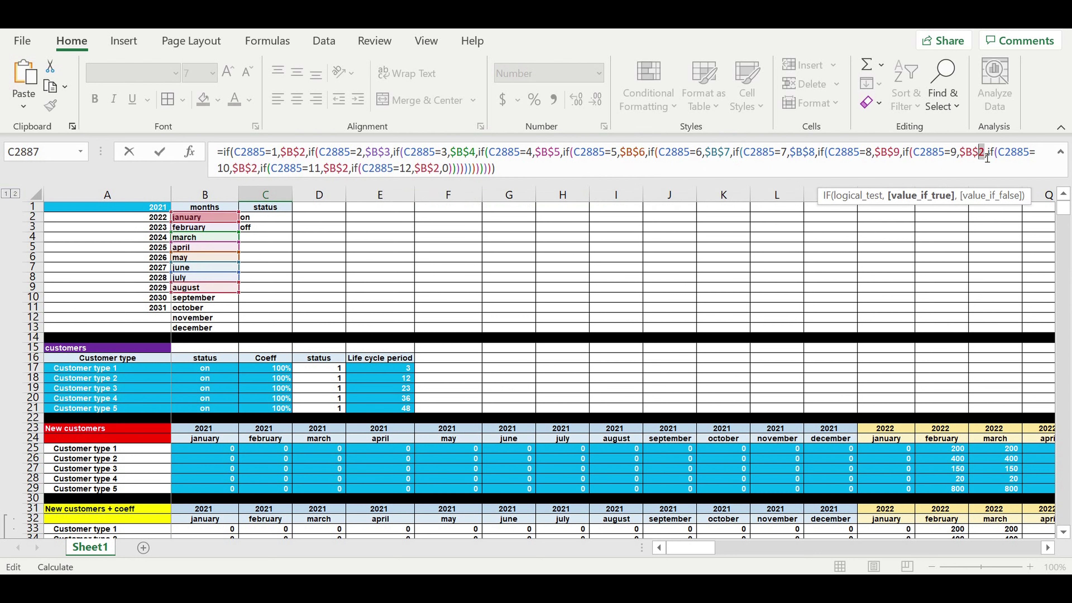
drag(986, 153, 978, 153)
text(10)
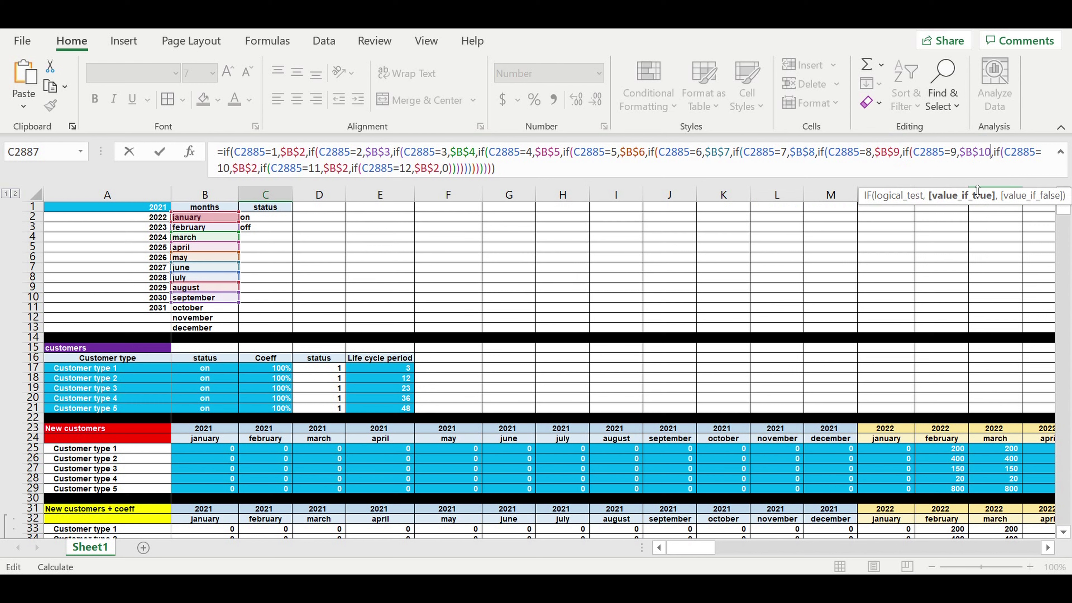
drag(253, 169, 258, 171)
text(11)
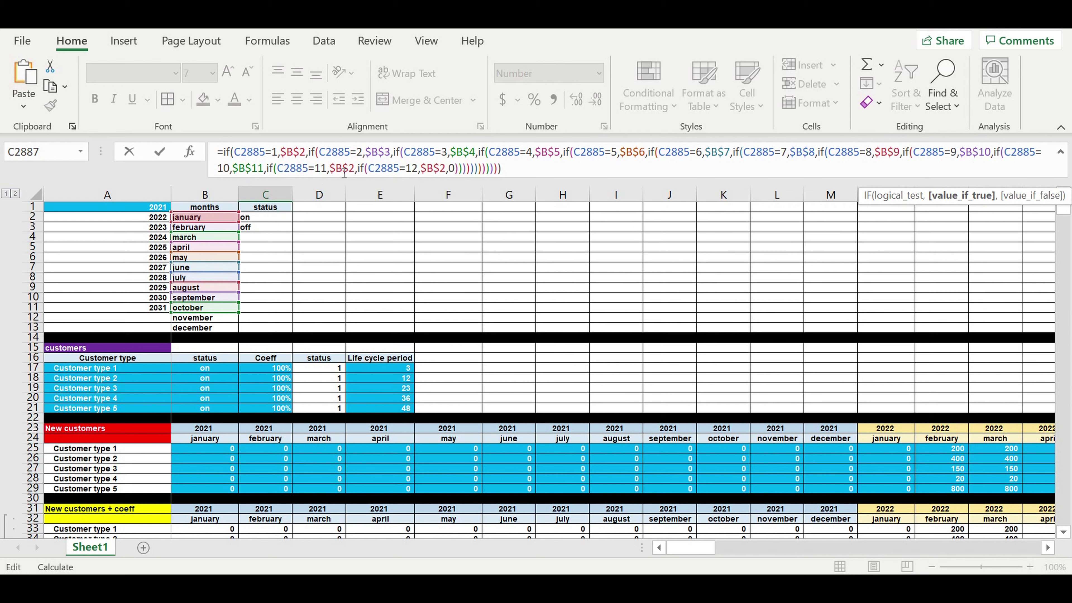
drag(355, 170, 350, 171)
text(12)
drag(452, 170, 446, 169)
text(1)
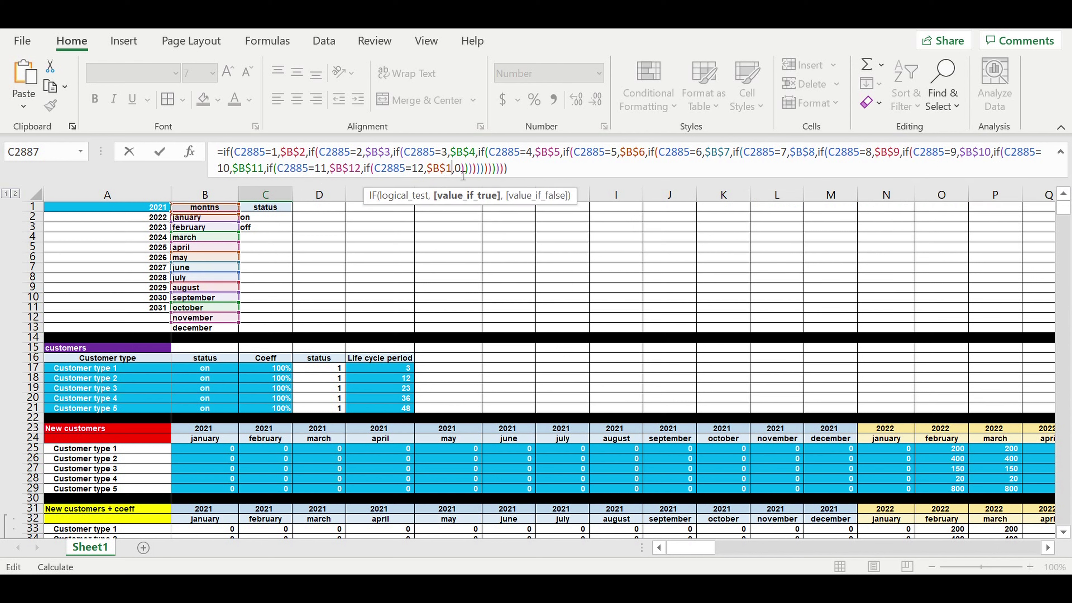
text(3)
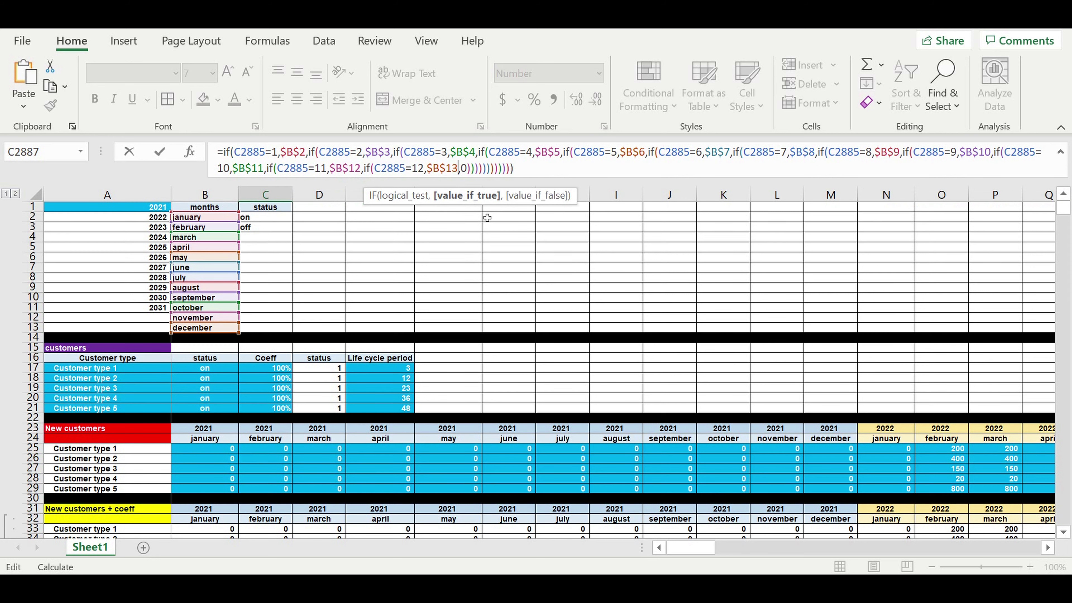
key(ctrl+Return)
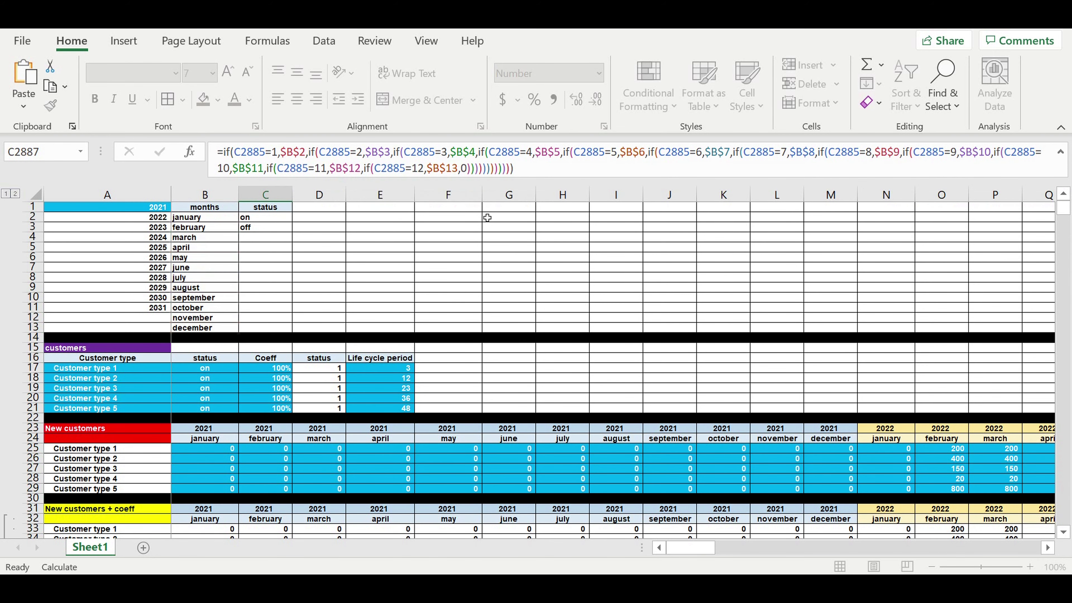
key(Return)
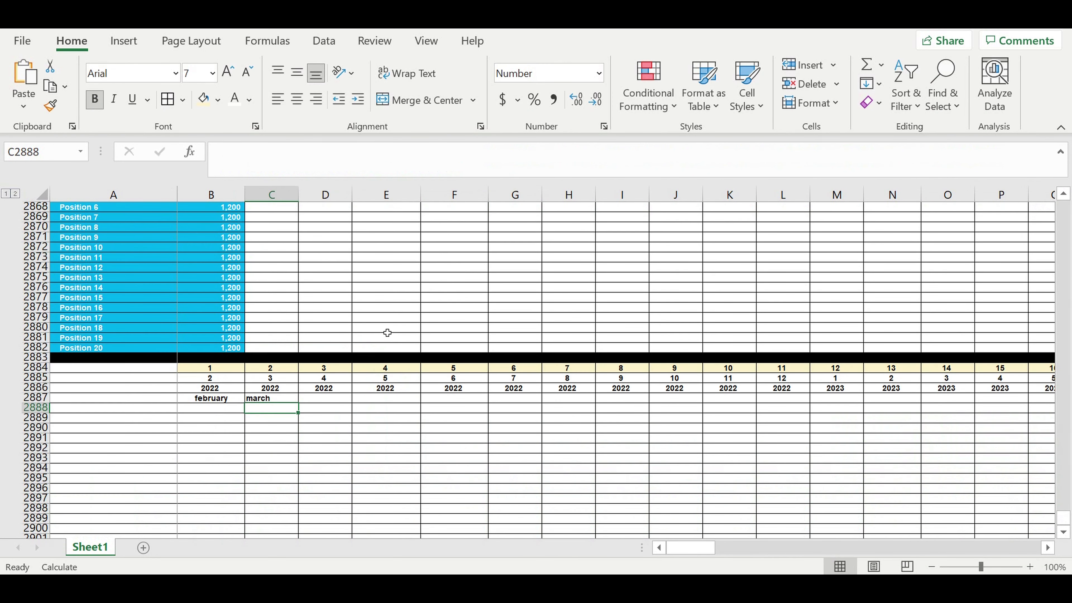
Step: Centre the month name in C2887 and fill the formula right through column Y
click(266, 400)
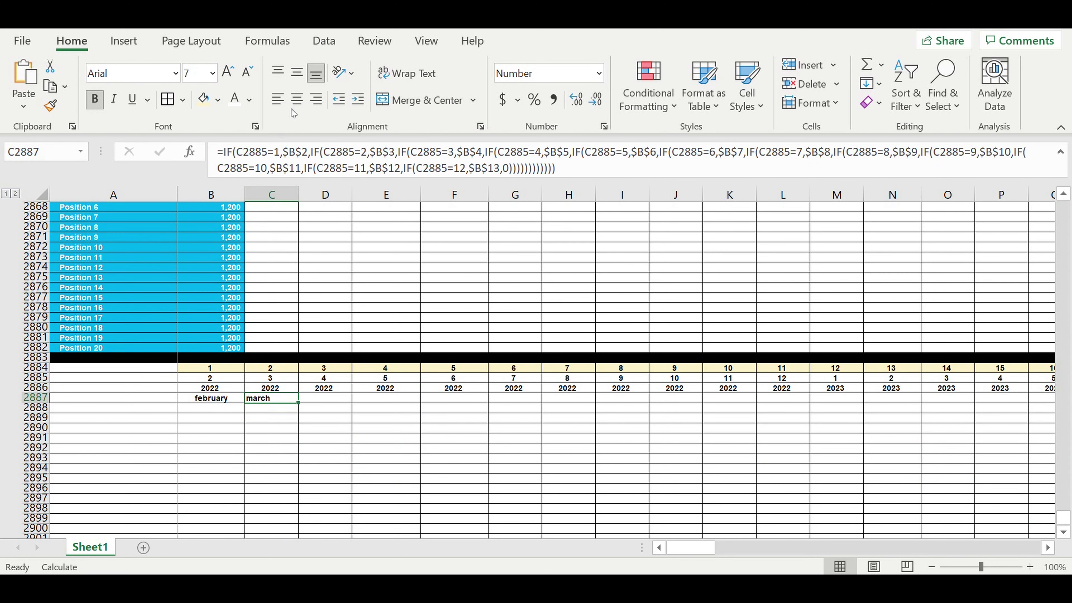
click(297, 103)
mouse_move(302, 406)
mouse_down()
mouse_move(1060, 400)
mouse_move(931, 410)
mouse_up()
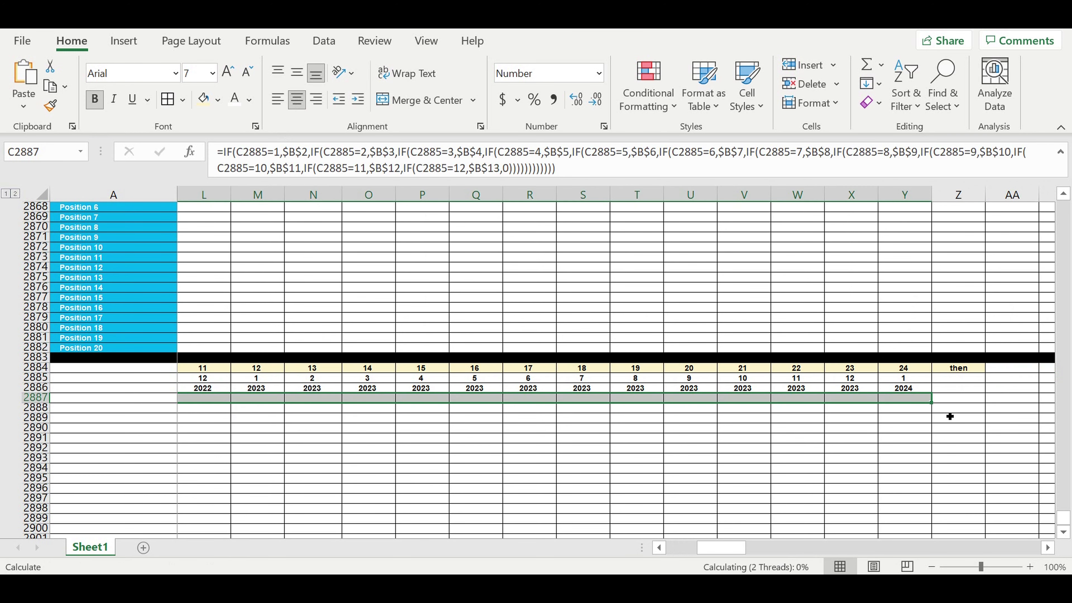
click(762, 430)
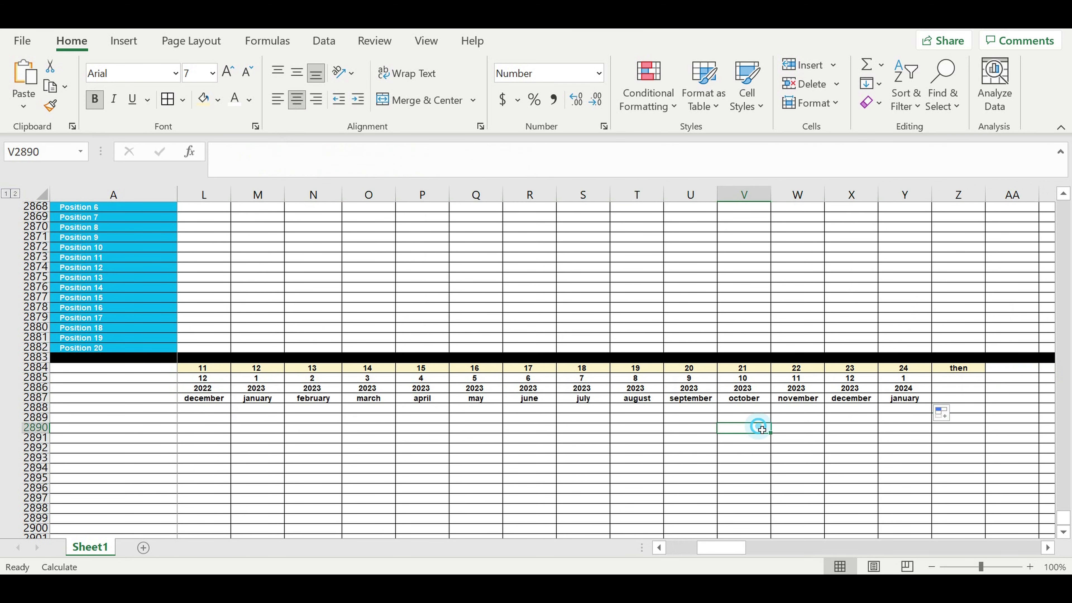
drag(723, 548, 521, 544)
click(152, 370)
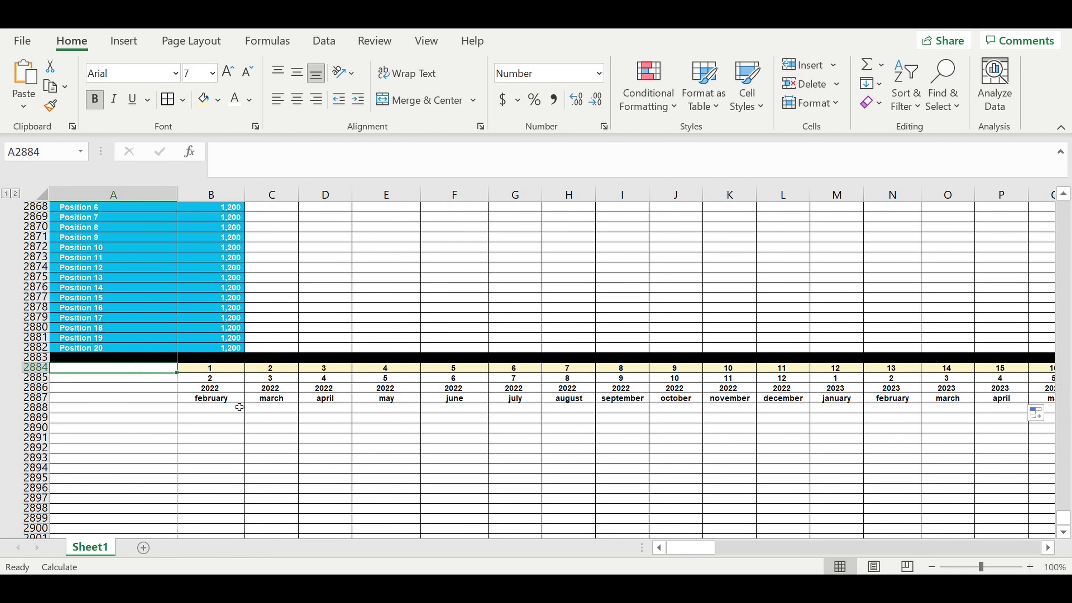
text(A)
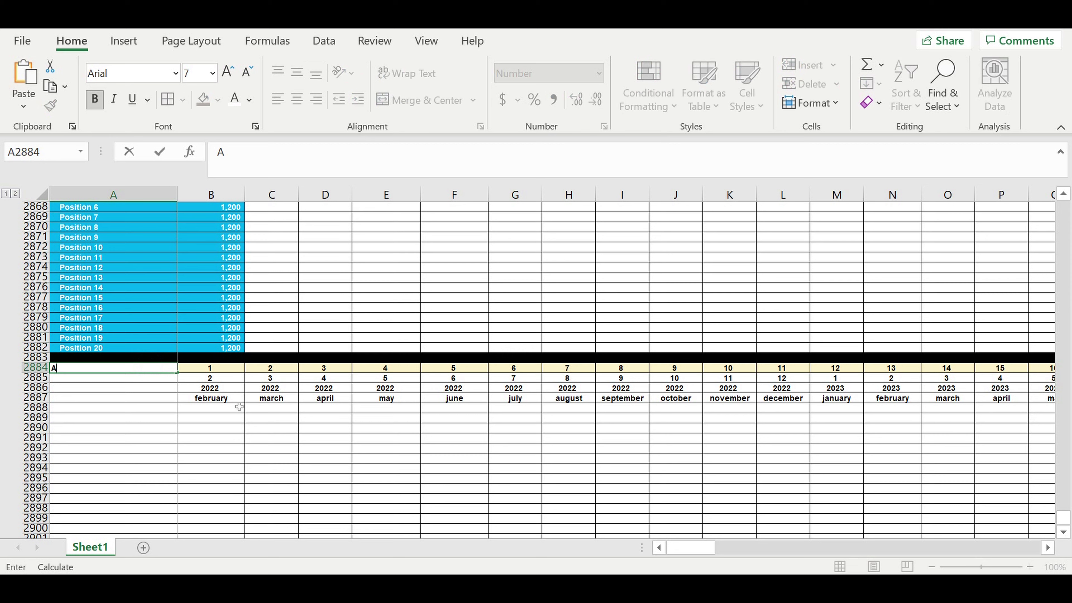
Step: Enter 'Amount of peope on each position' in A2884 and autofit column A
drag(198, 378, 523, 403)
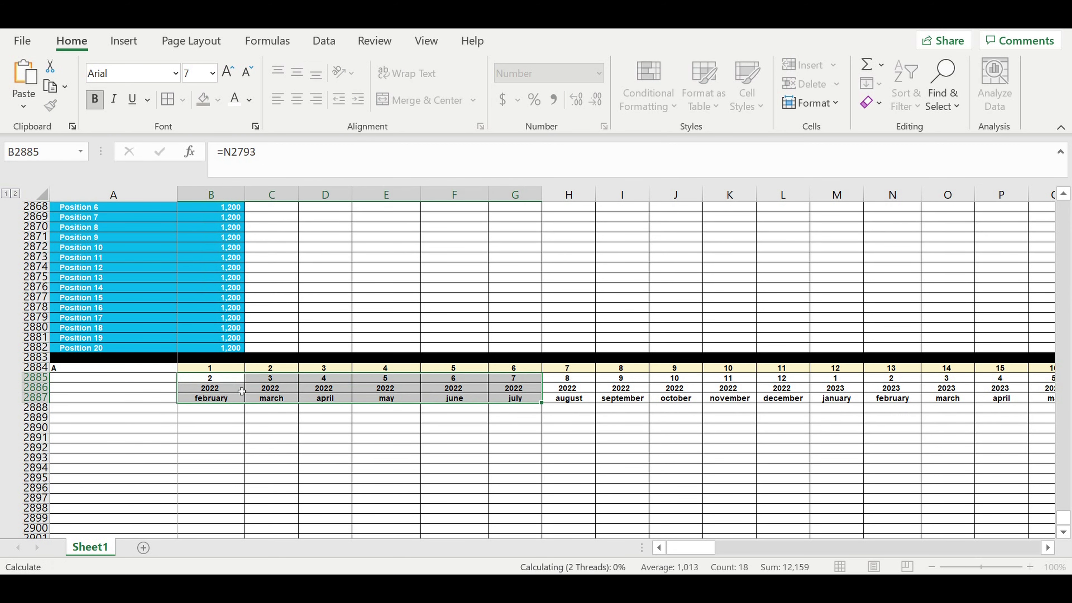
click(84, 369)
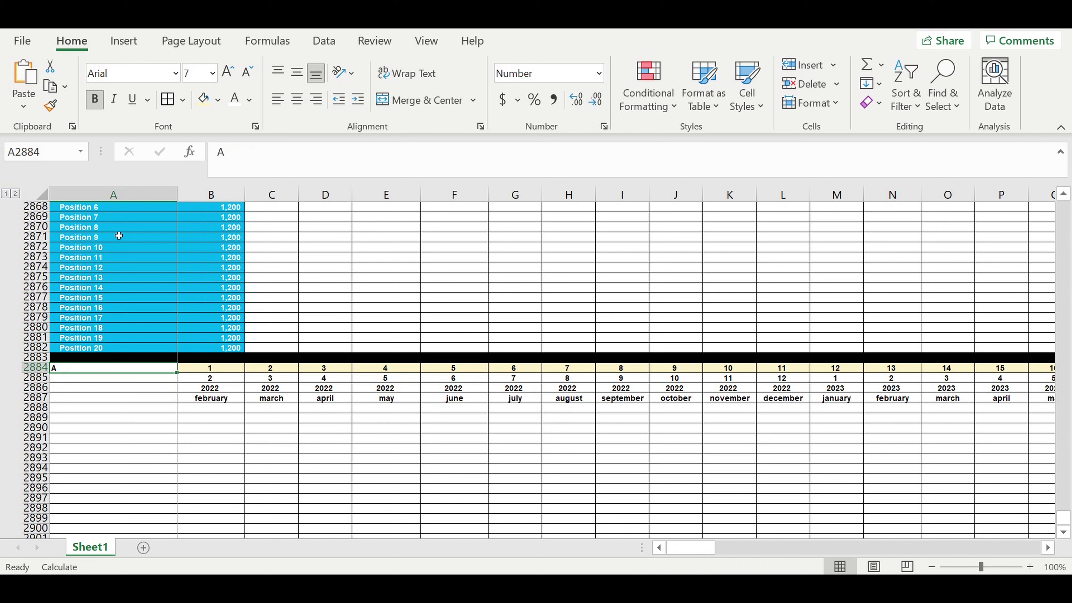
click(236, 157)
text(moun)
text(of peope)
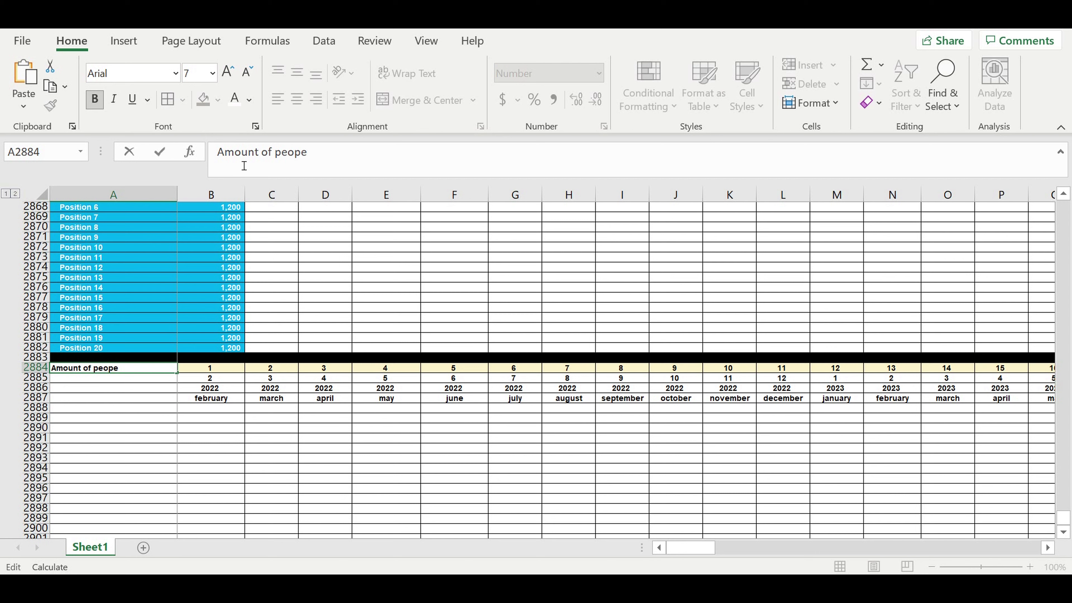
text(on e)
text(ach position)
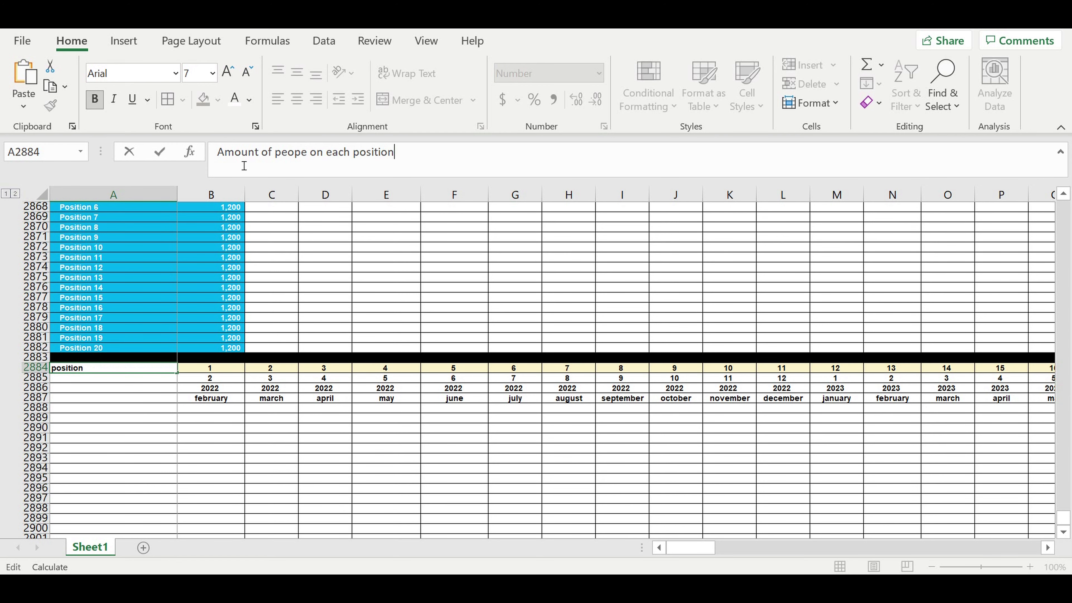
key(Return)
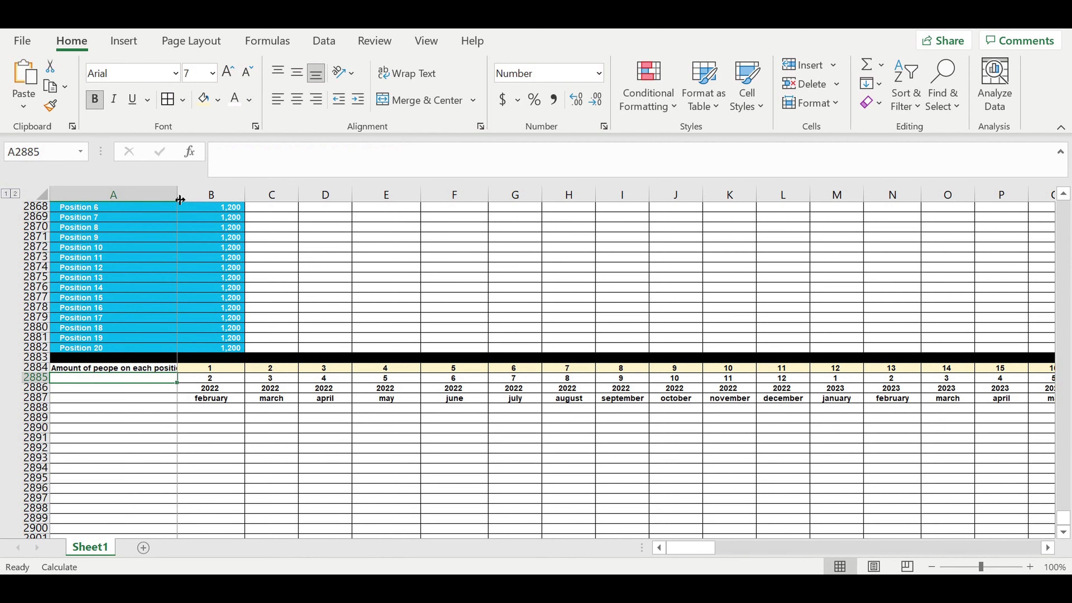
double_click(178, 197)
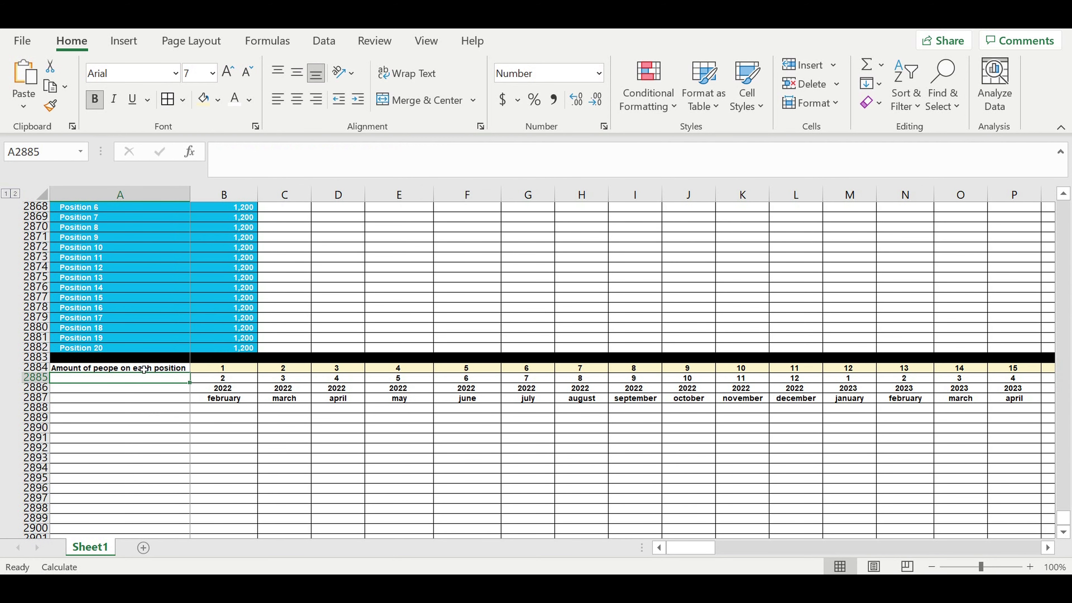
drag(143, 370, 142, 387)
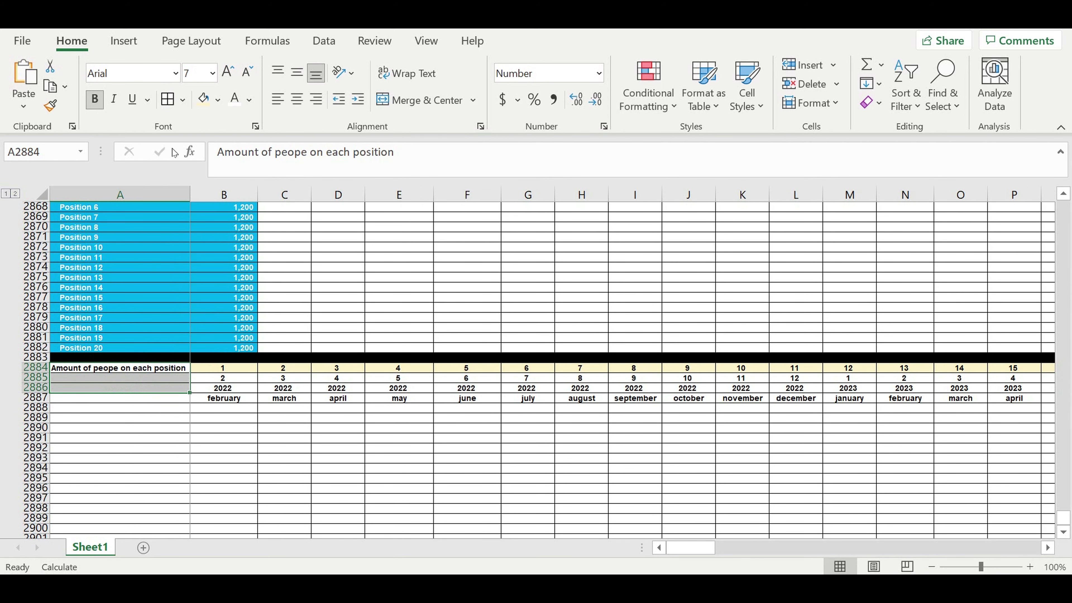
Step: Fill the table label cells A2884:A2886 yellow
click(182, 100)
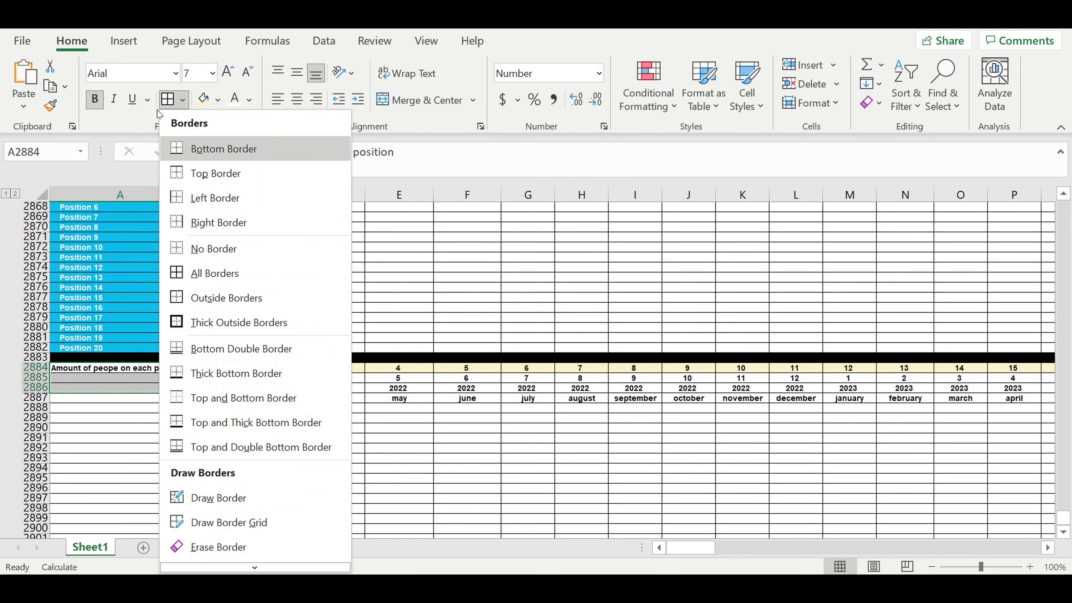
click(217, 100)
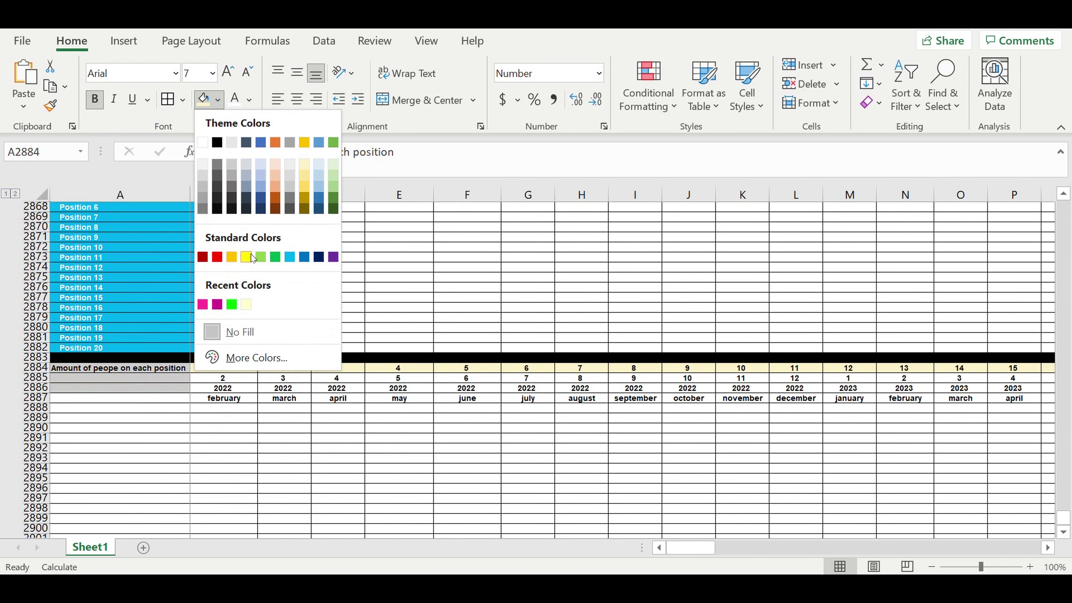
click(246, 256)
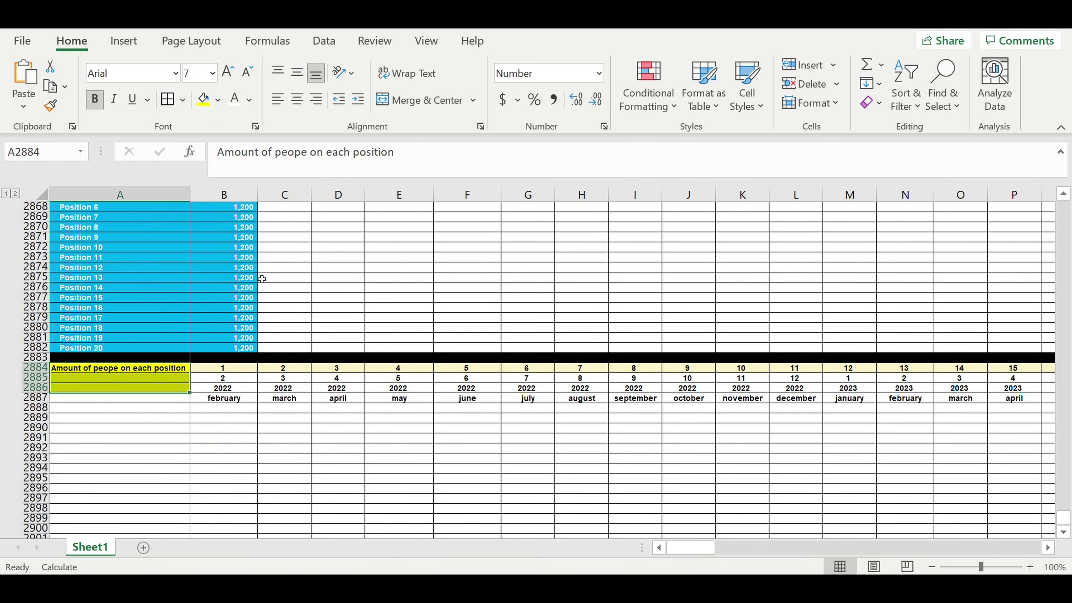
Step: Link A2887 to the Payroll Position header with =A2862, centred on light blue
click(185, 400)
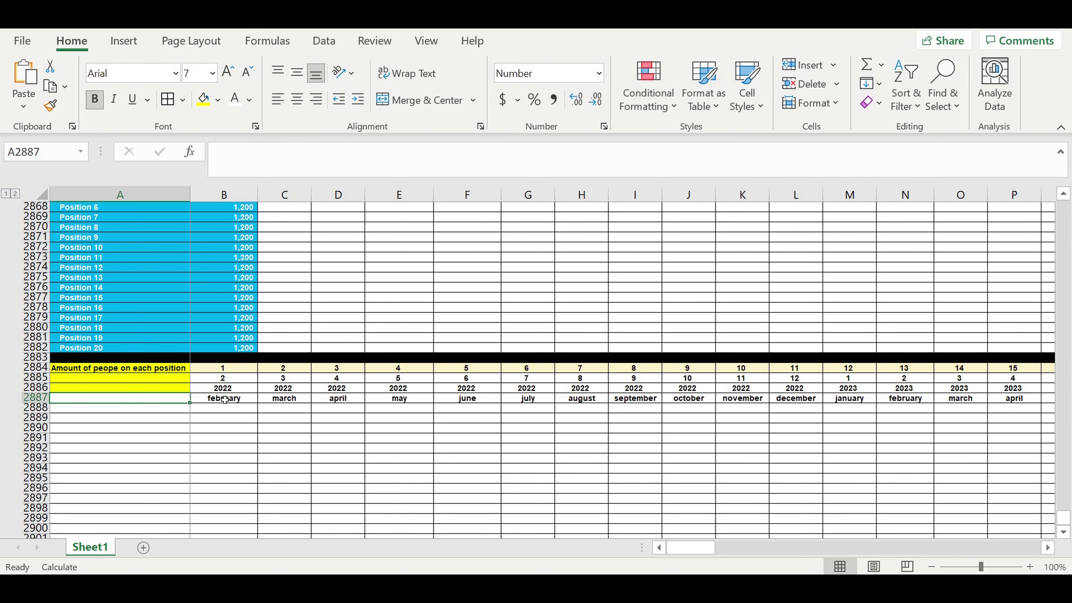
text(=)
scroll(218, 387, up, 2)
scroll(158, 266, up, 1)
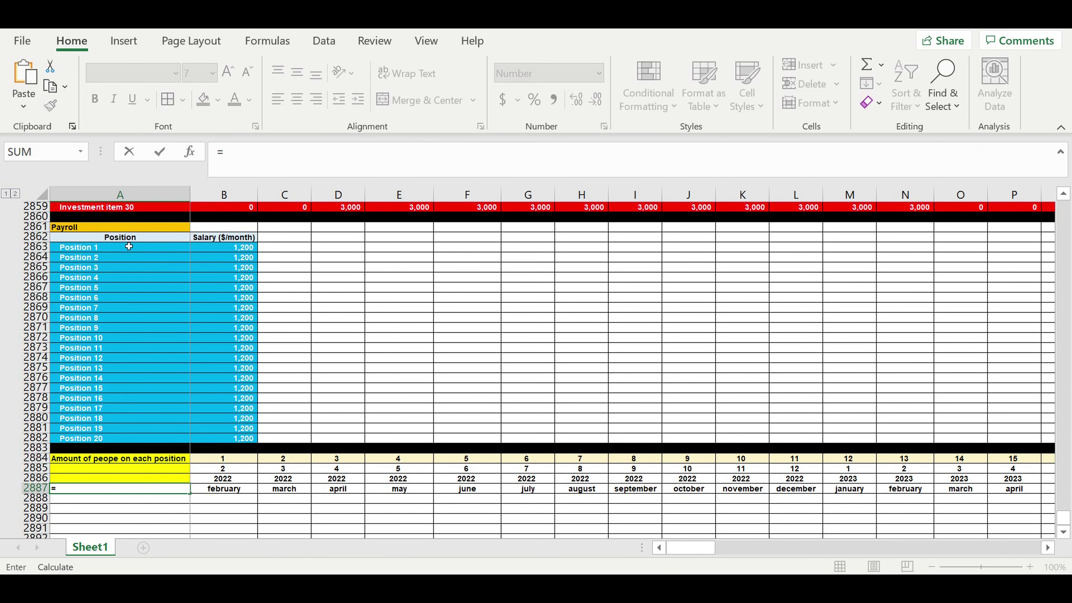
click(123, 241)
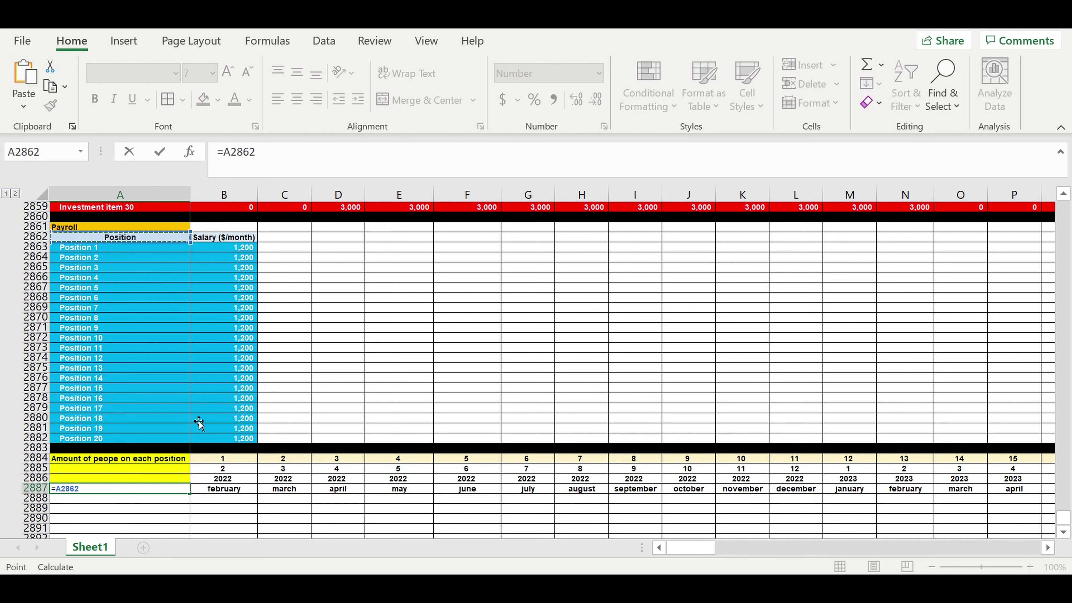
key(Return)
click(96, 488)
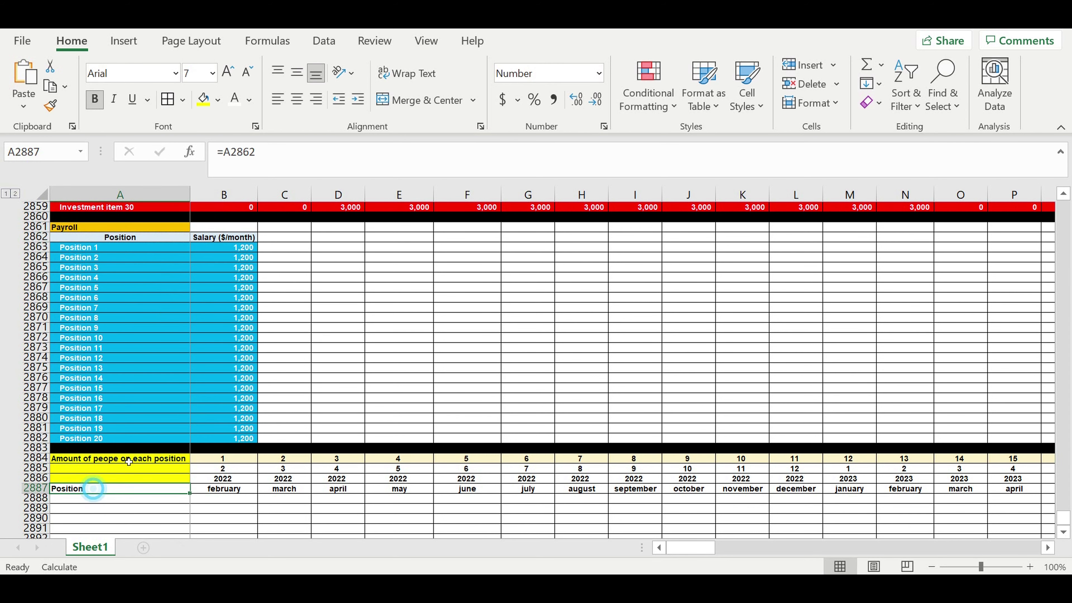
click(297, 99)
click(220, 101)
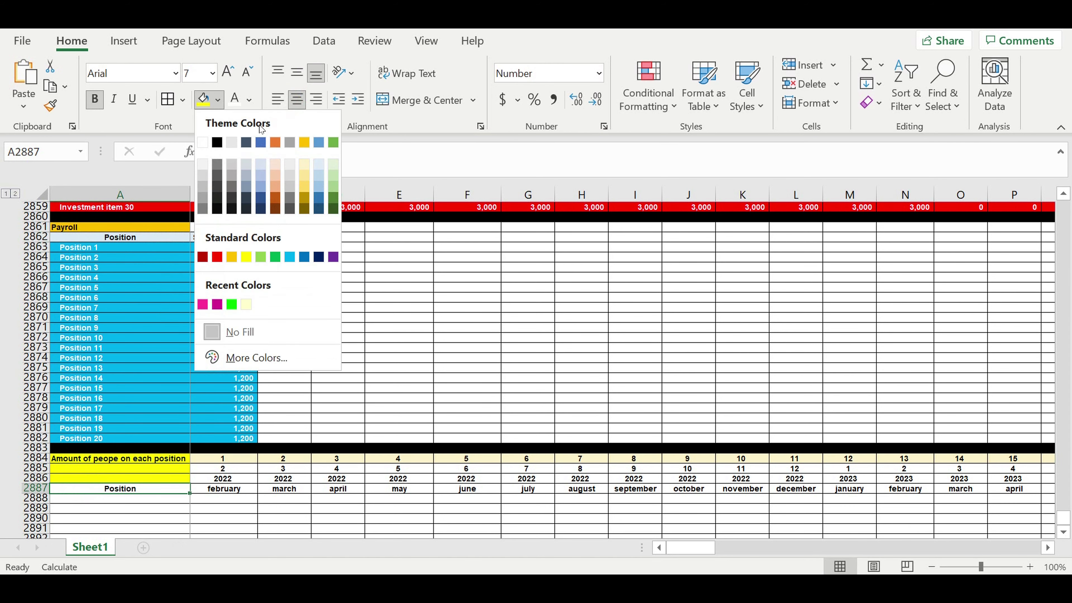
click(322, 167)
click(323, 401)
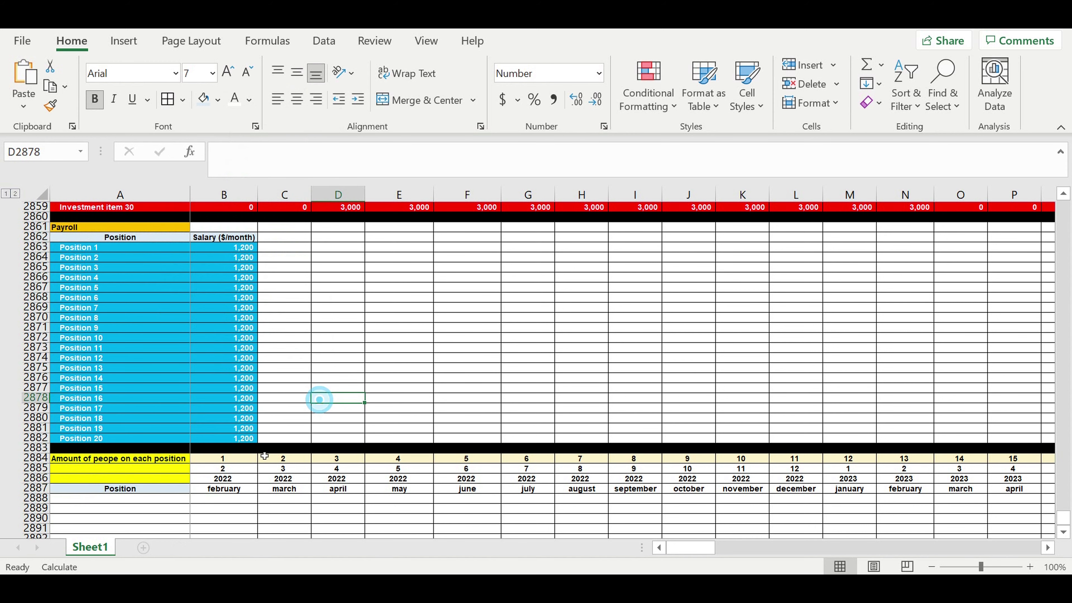
Step: Fill the month, year and month-name header rows B2885:Z2887 gold
drag(219, 471, 1066, 484)
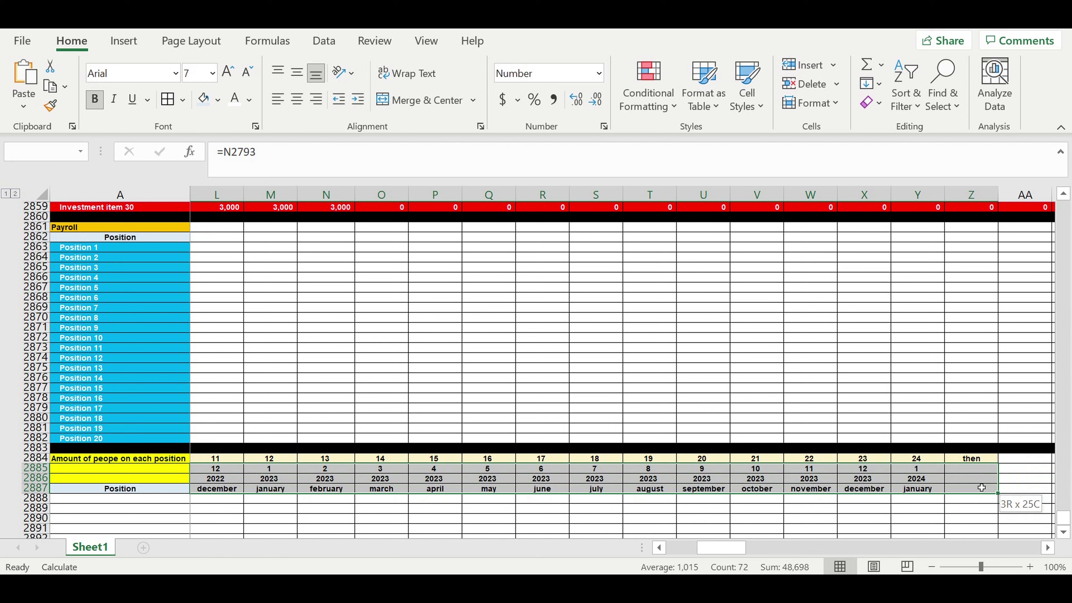
drag(1067, 484, 1067, 491)
click(217, 100)
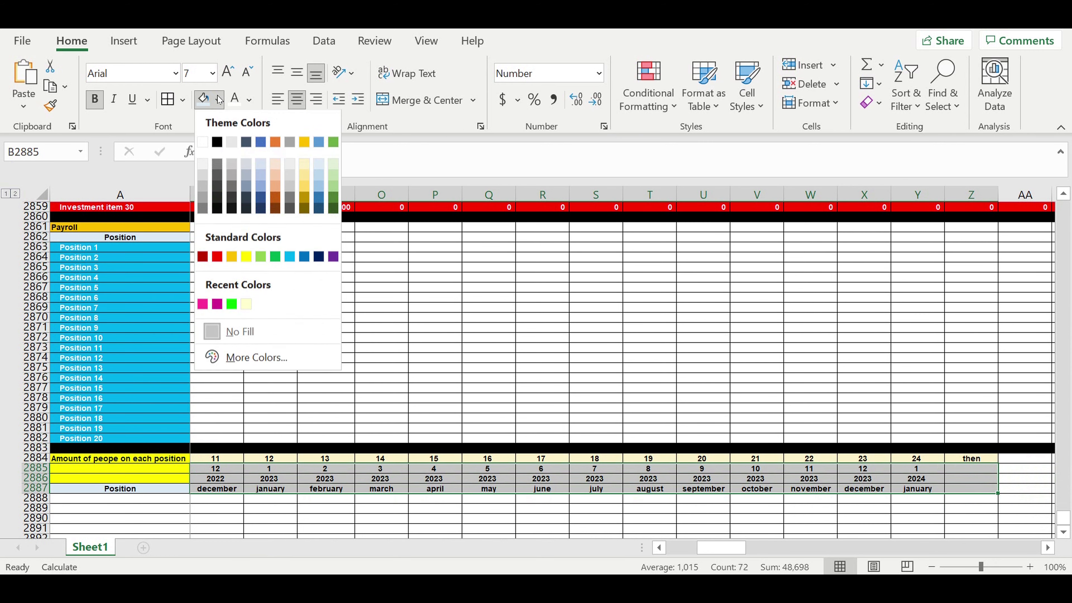
click(305, 188)
click(505, 338)
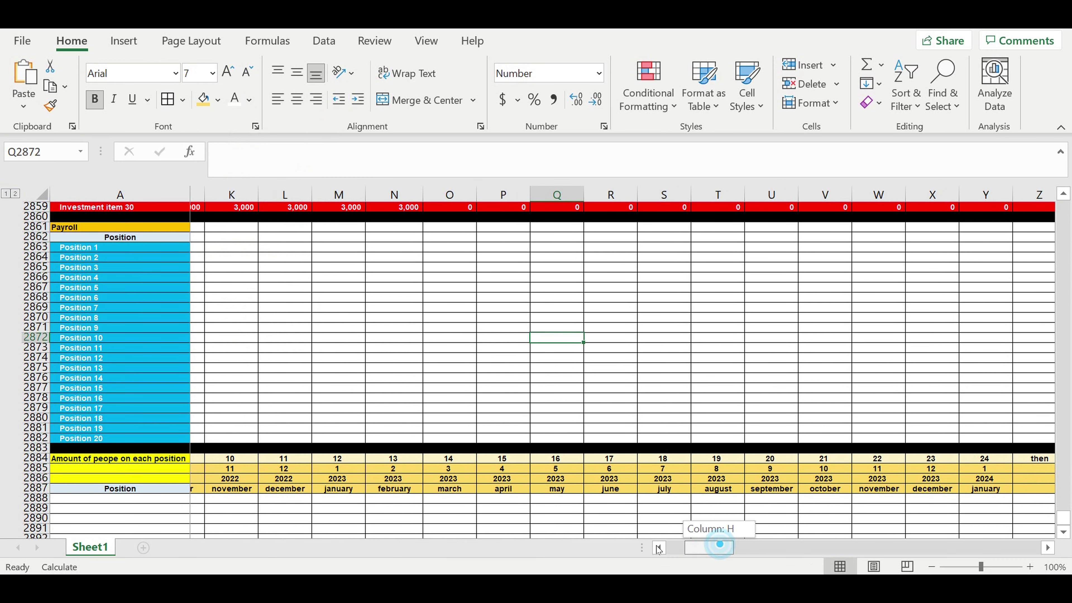
drag(722, 547, 691, 547)
scroll(490, 464, down, 3)
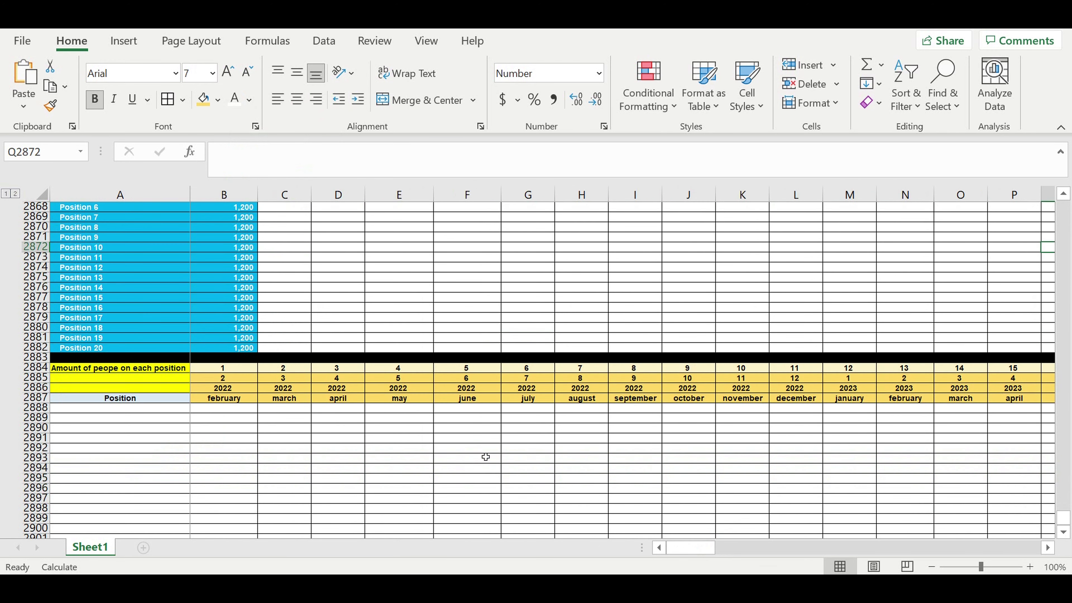
Step: Reference Position 1 in A2888, indent it, and fill down to list Position 1 to 20
click(169, 408)
text(=)
scroll(129, 306, up, 4)
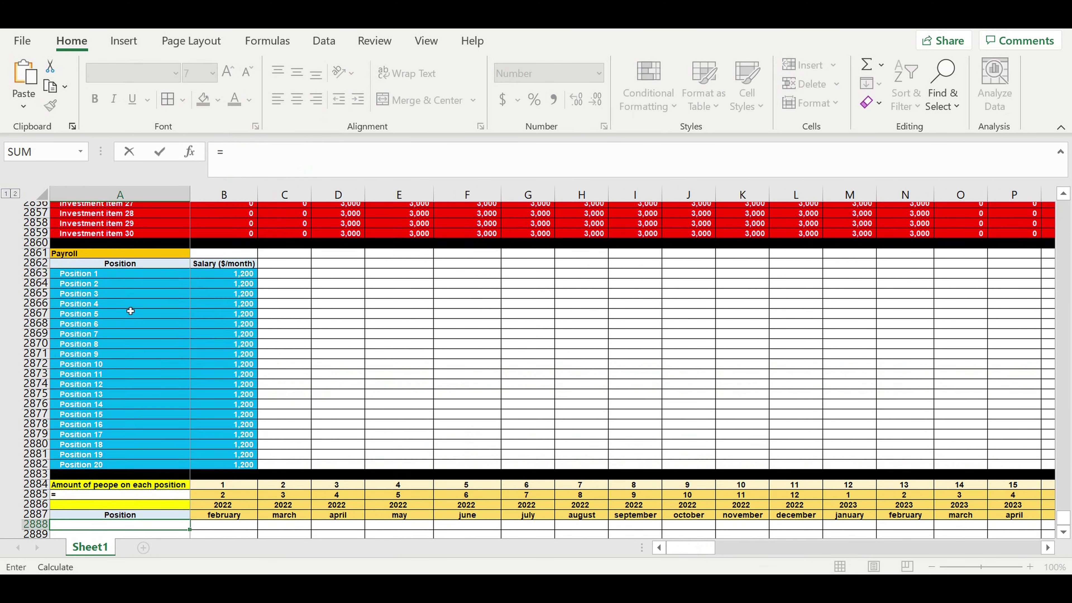
click(123, 277)
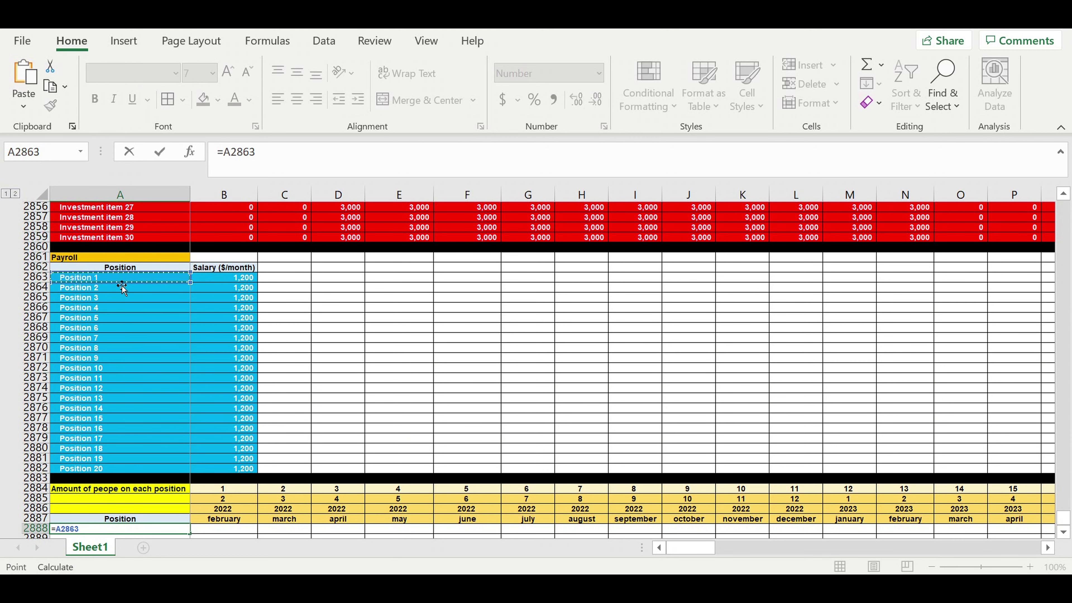
key(Return)
scroll(135, 334, down, 7)
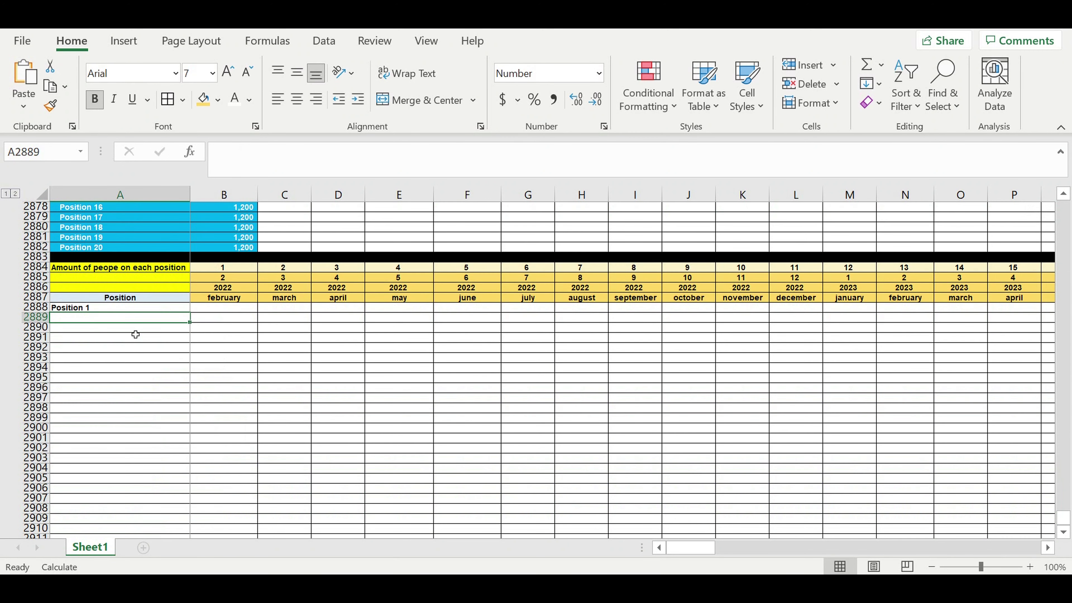
click(114, 309)
click(358, 99)
scroll(205, 289, down, 1)
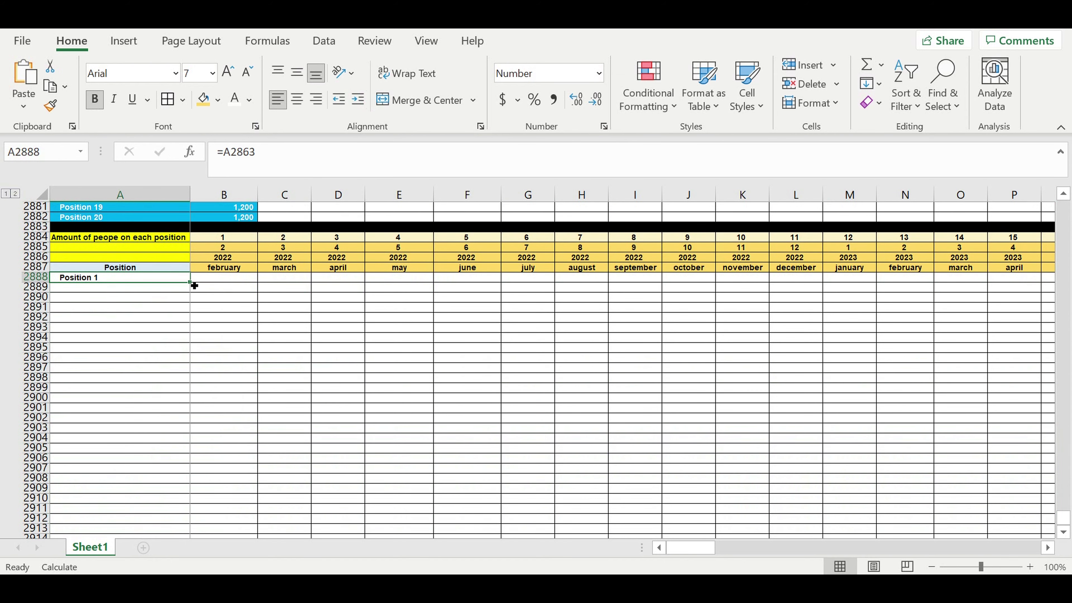
drag(195, 286, 184, 510)
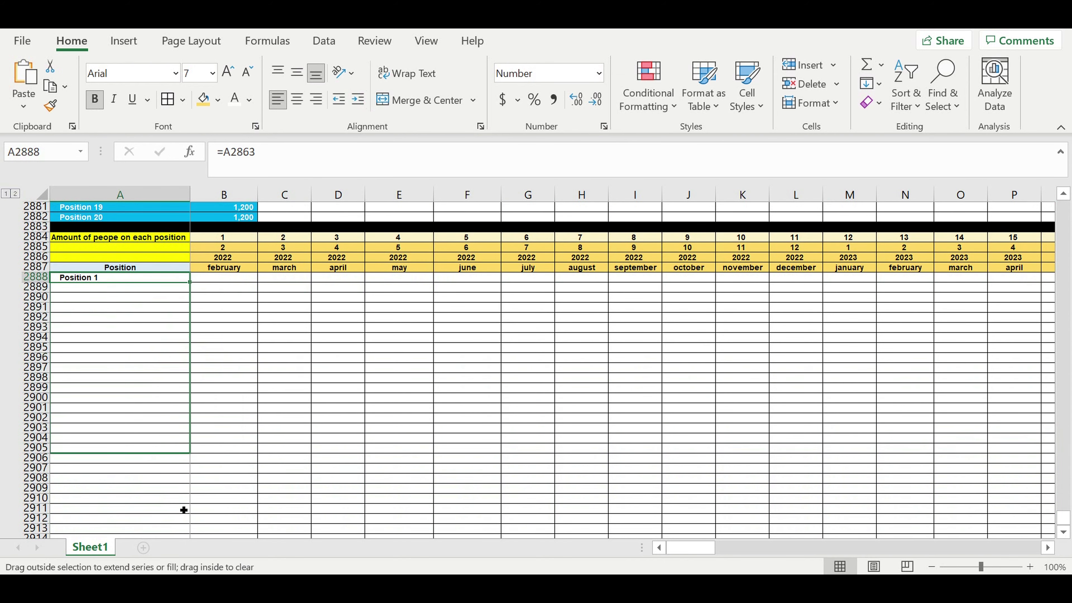
drag(184, 510, 204, 481)
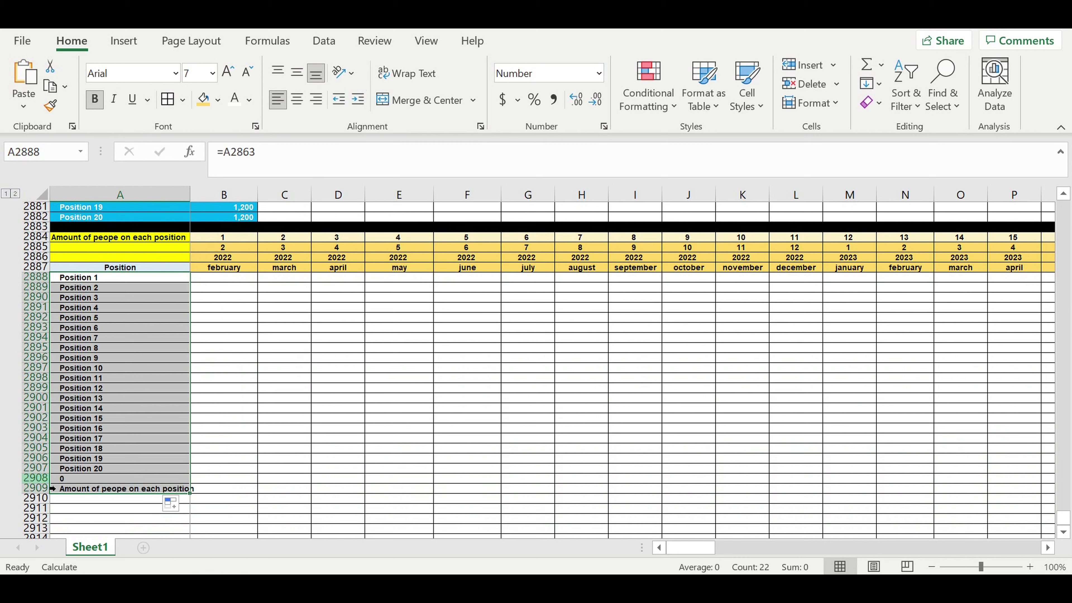
drag(36, 478, 36, 488)
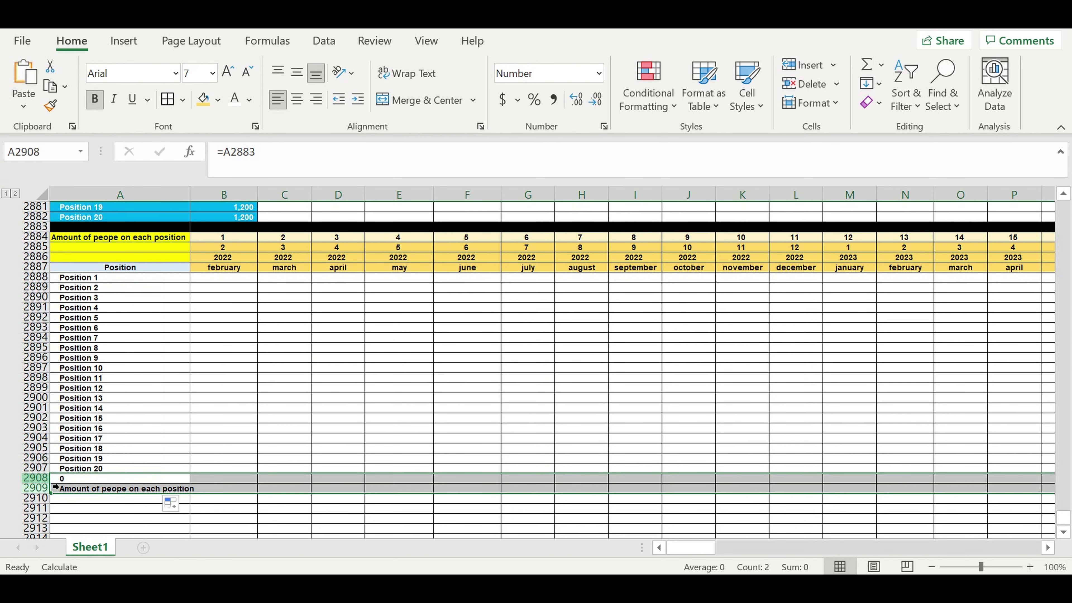
key(Delete)
Step: Fill row 2908 black to close the headcount table
click(36, 478)
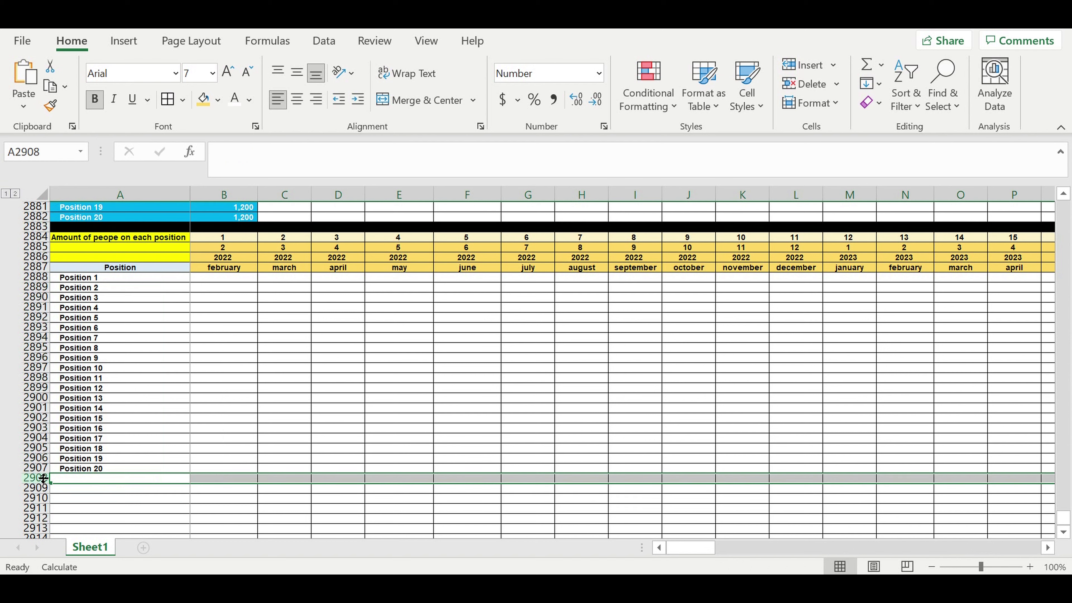
click(217, 100)
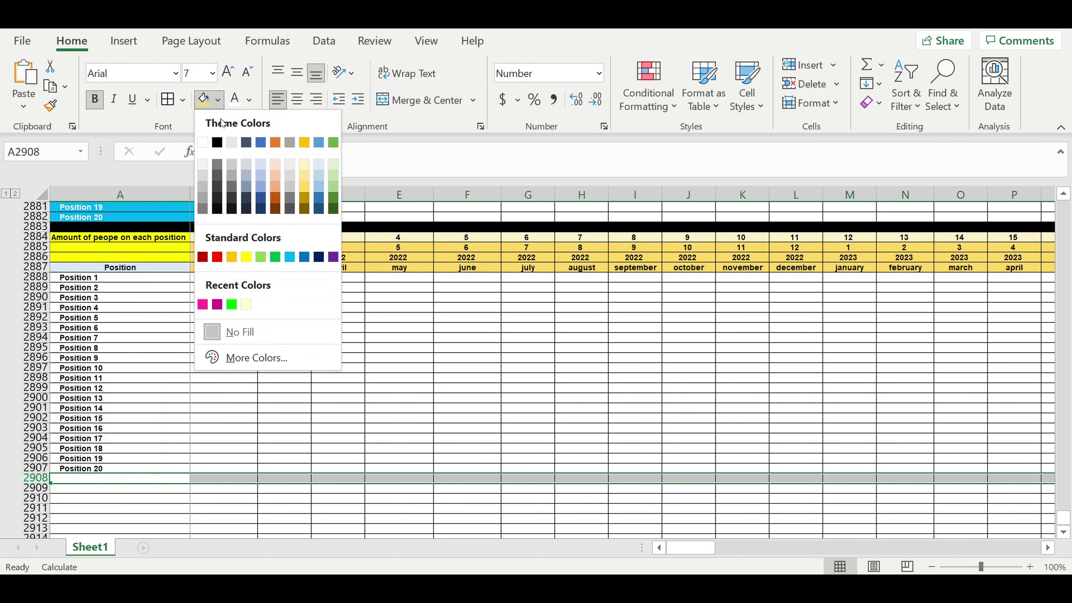
click(220, 143)
click(340, 366)
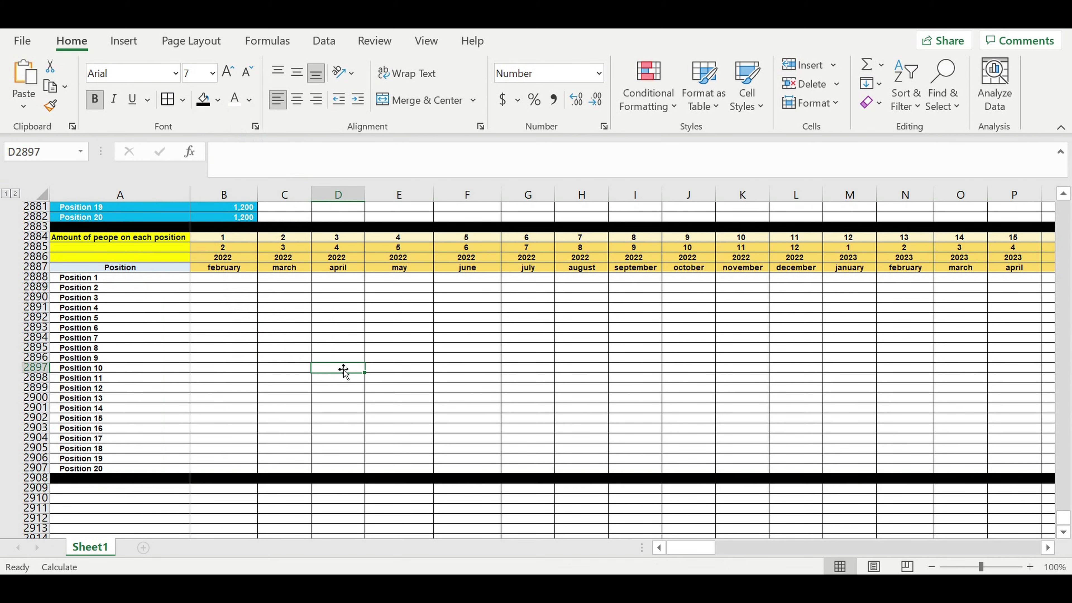
Step: Enter 1 in B2888 and fill it down toward Position 20
click(238, 281)
text(1)
click(234, 317)
click(237, 284)
drag(257, 282, 259, 477)
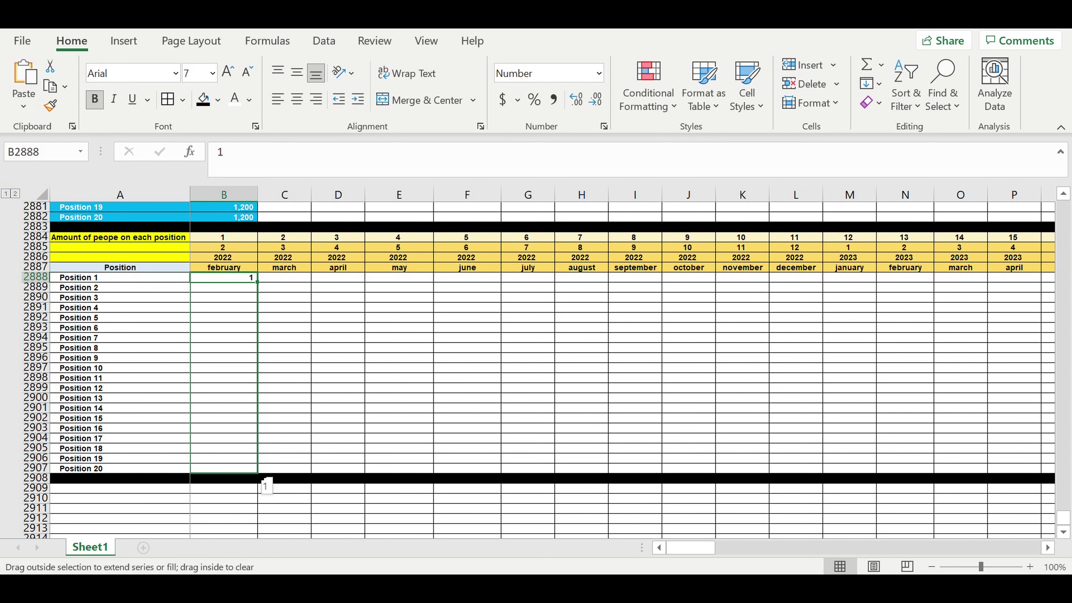
Step: Fill February's 1s down, format them white on light blue, and copy across to column Z
drag(259, 476, 265, 477)
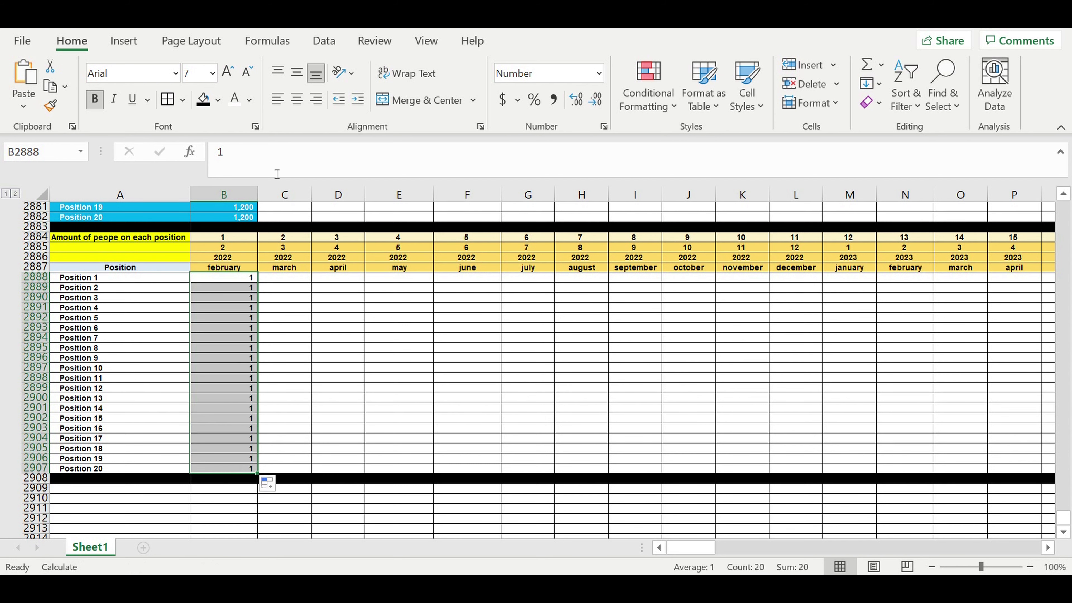
click(235, 99)
click(218, 99)
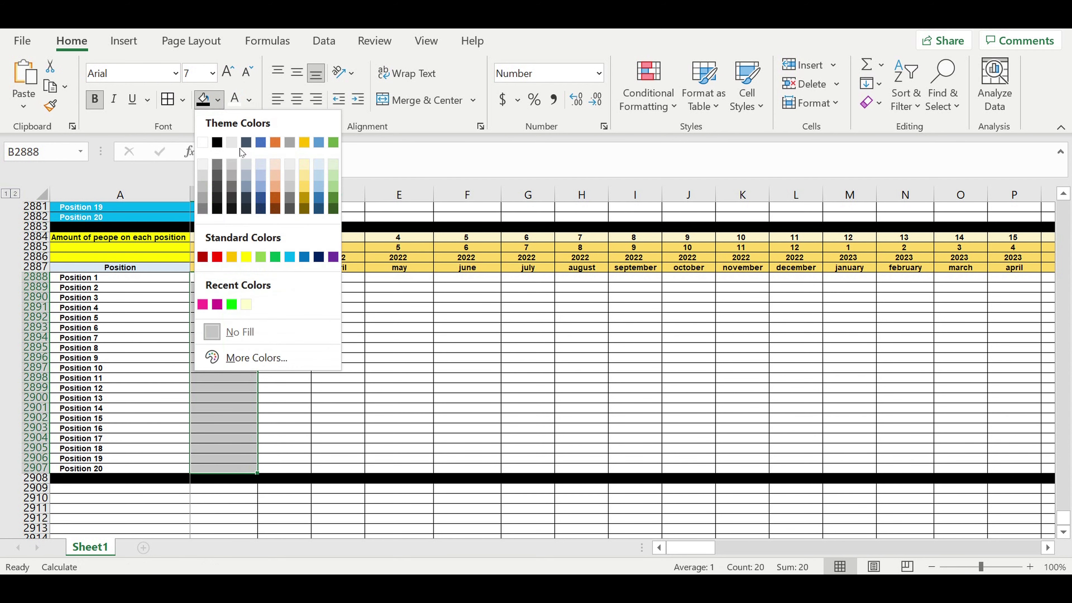
click(289, 257)
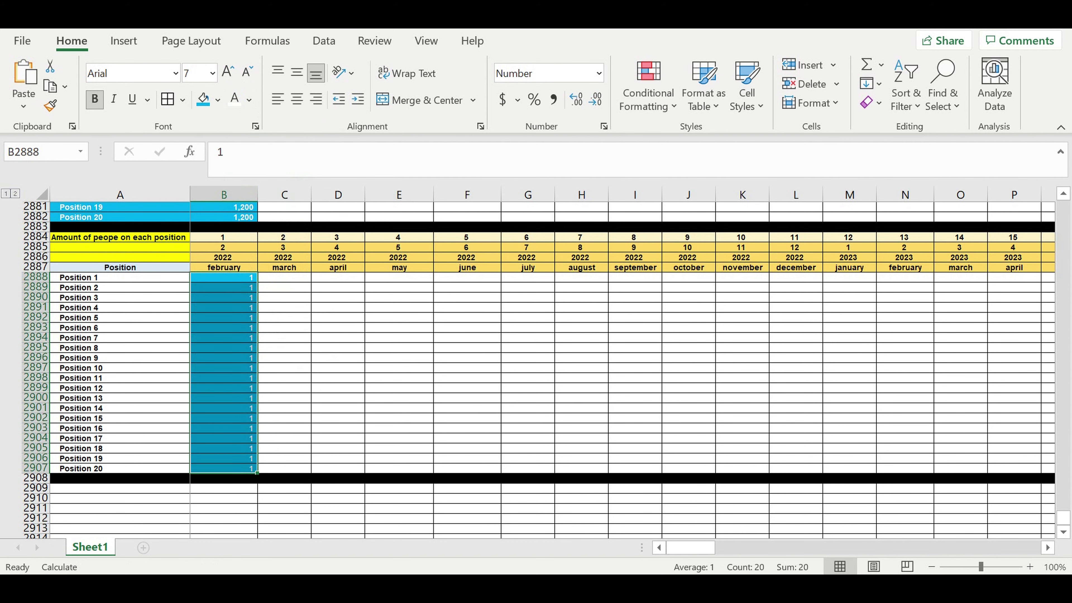
drag(256, 473, 961, 377)
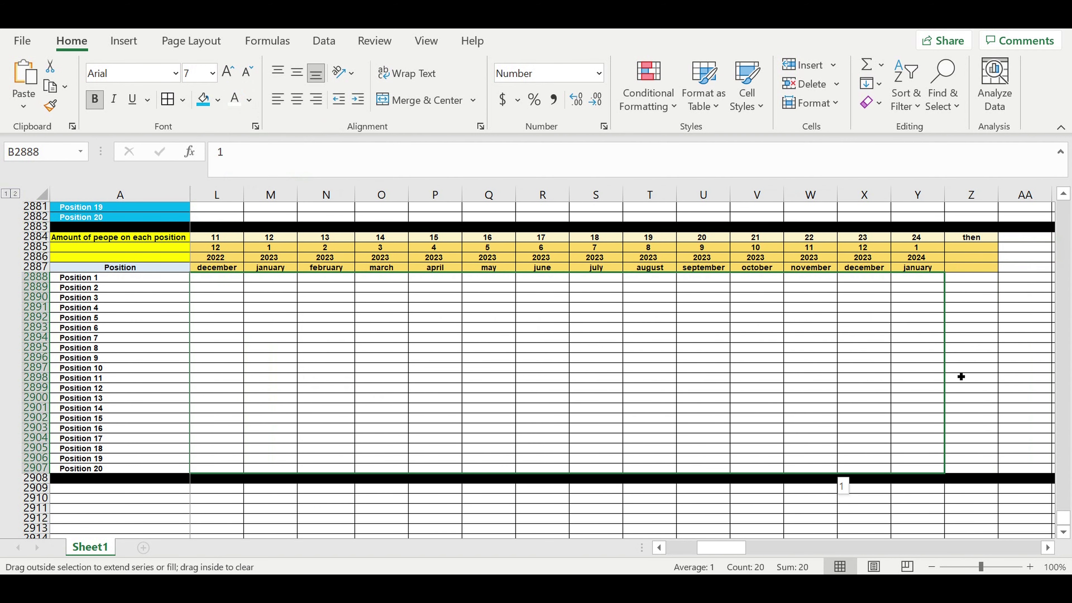
drag(961, 376, 986, 373)
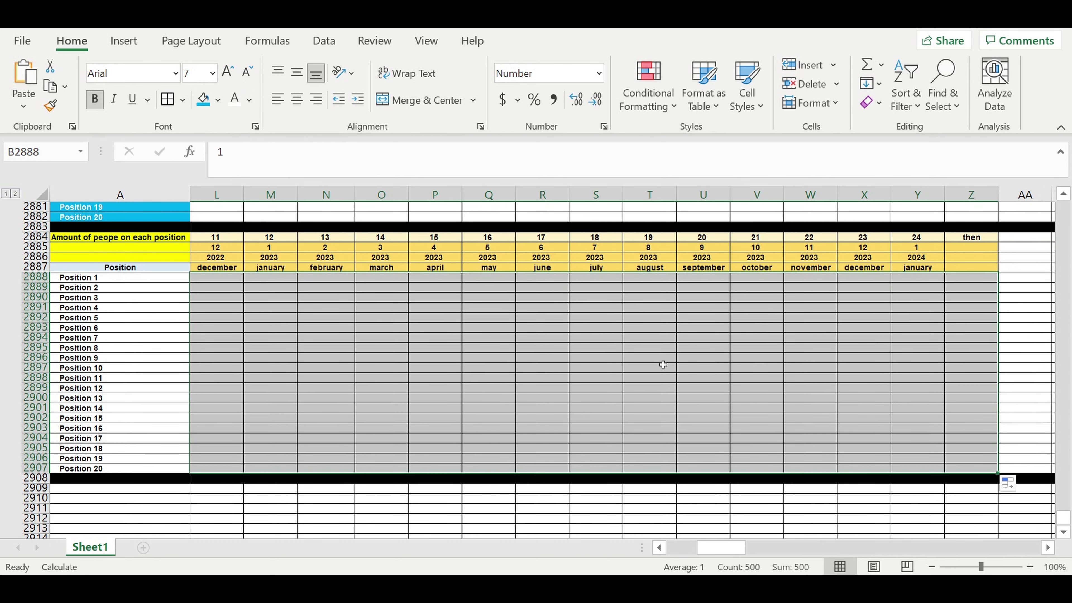
click(649, 359)
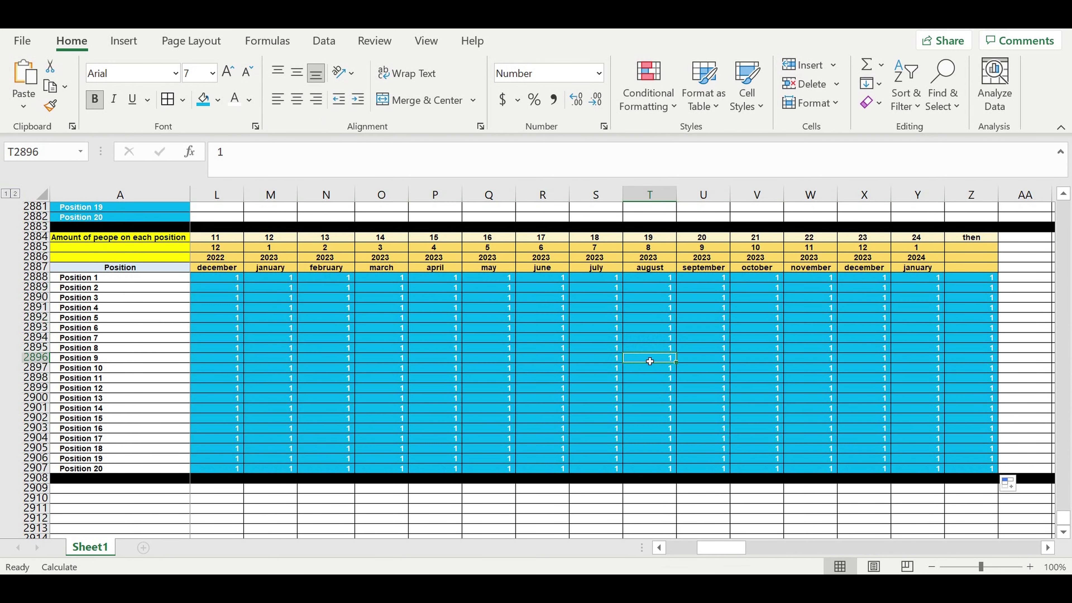
drag(701, 548, 676, 547)
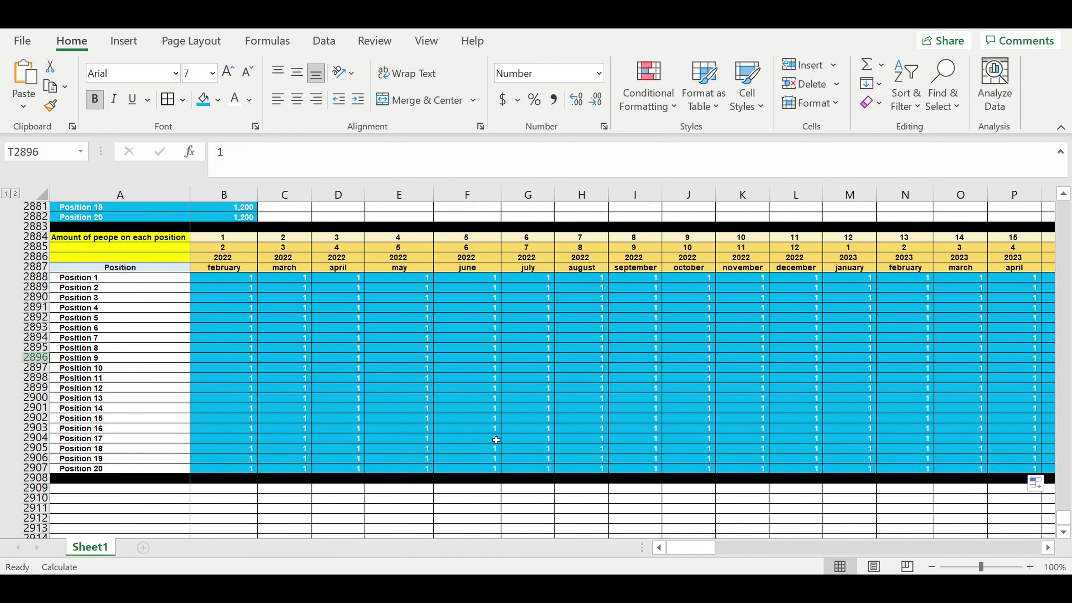
Step: Change B2888 to 2 and refill it down all positions and across all months
click(279, 280)
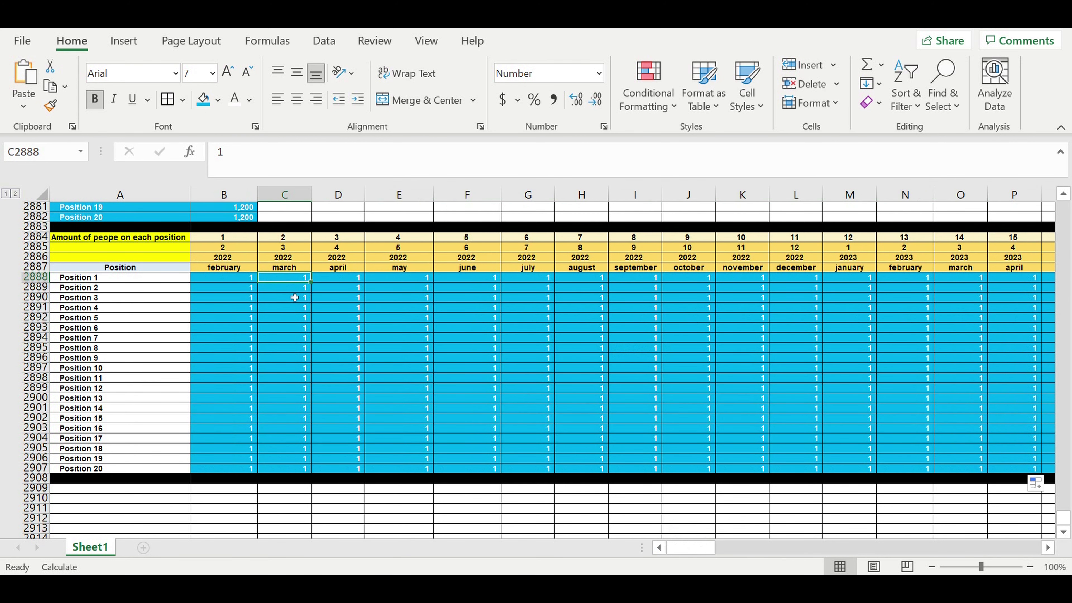
click(245, 281)
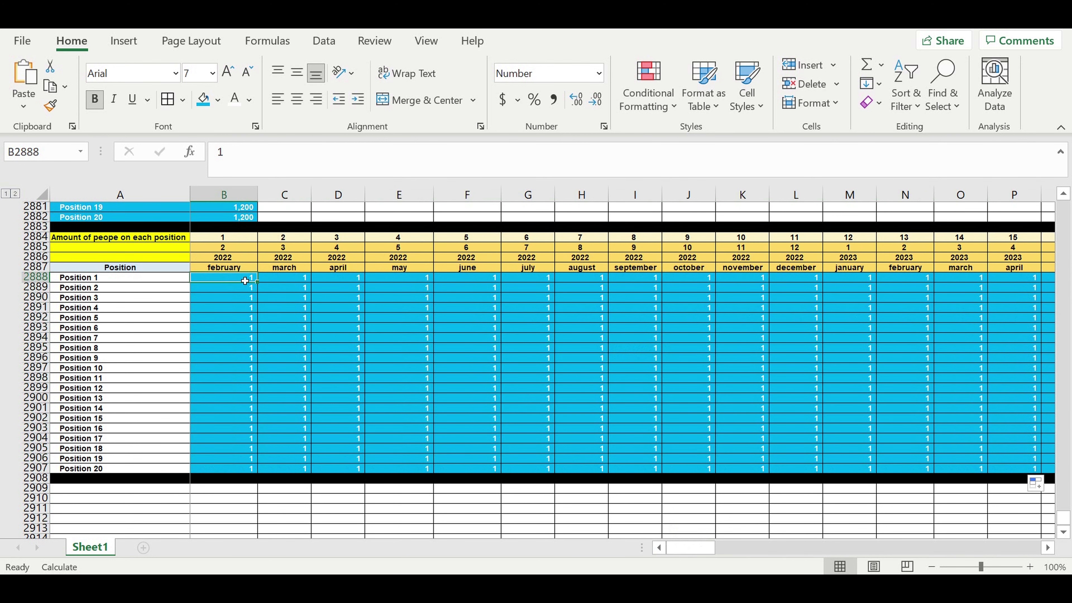
text(2)
click(231, 308)
click(253, 280)
drag(261, 287, 254, 473)
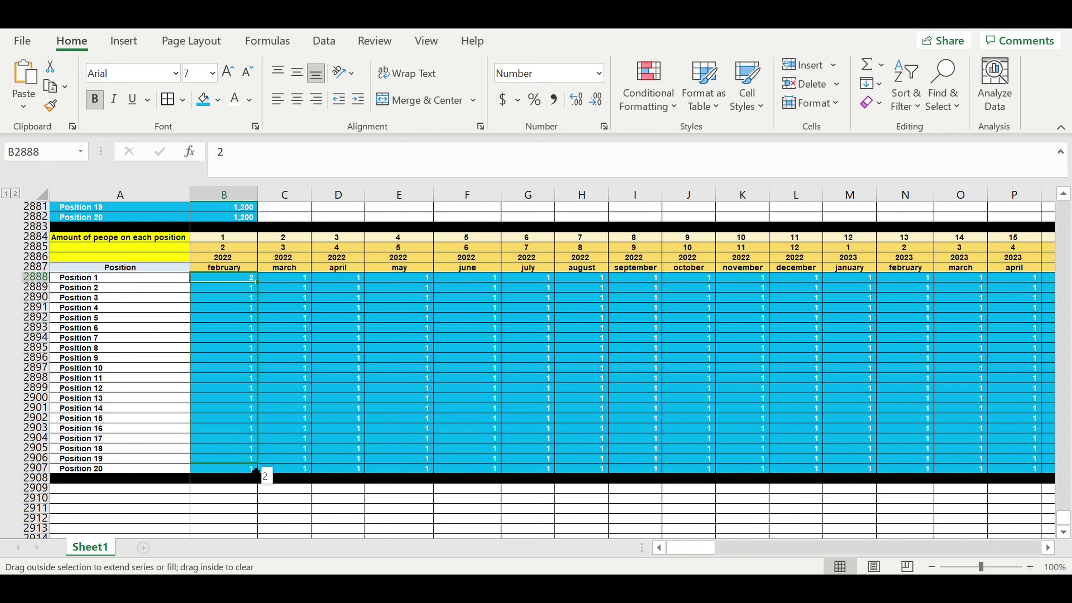
drag(254, 473, 991, 357)
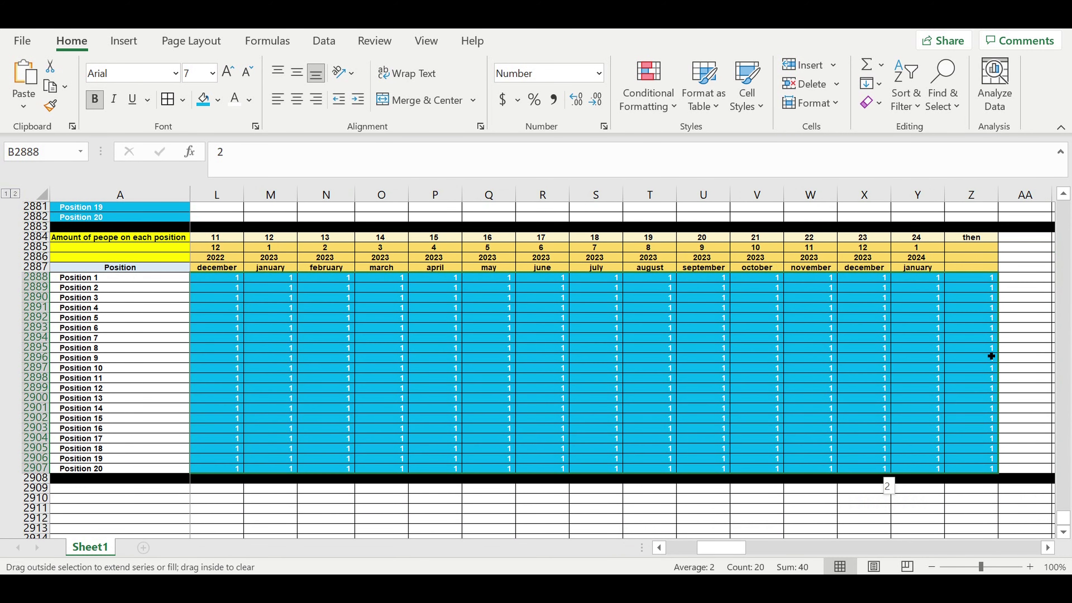
drag(992, 356, 992, 356)
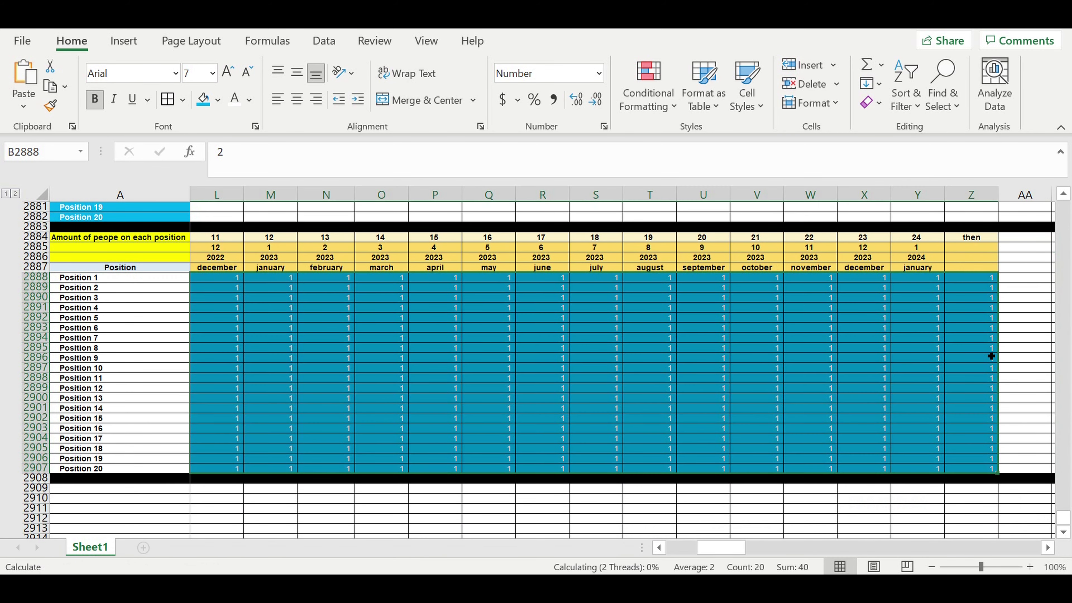
click(887, 382)
drag(738, 548, 634, 548)
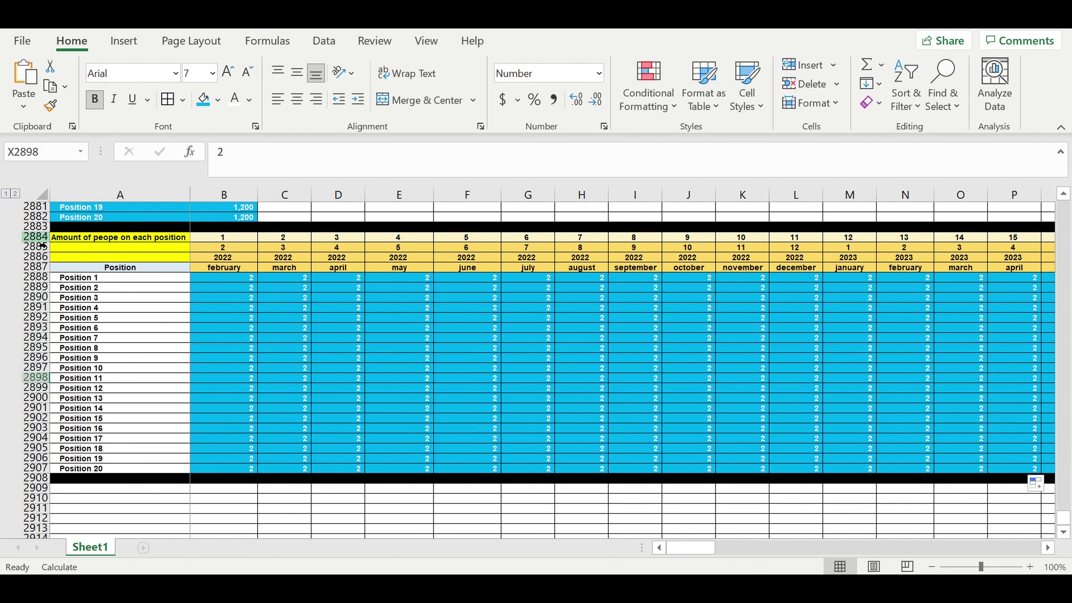
click(36, 237)
Step: Copy headcount table rows 2884–2907 and paste them at A2909 below the black separator
drag(46, 296, 25, 477)
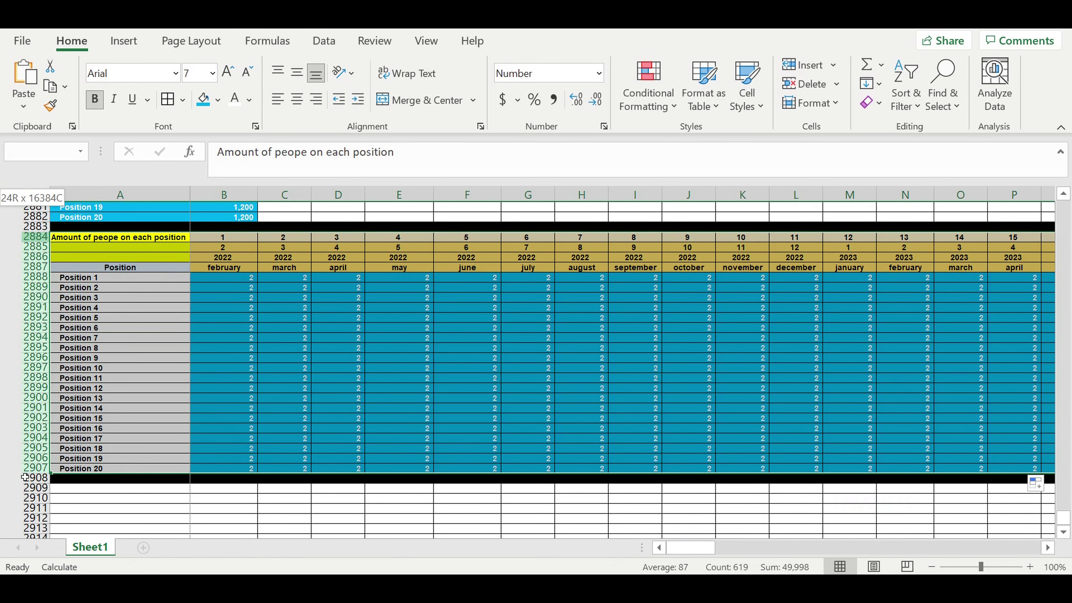
right_click(106, 325)
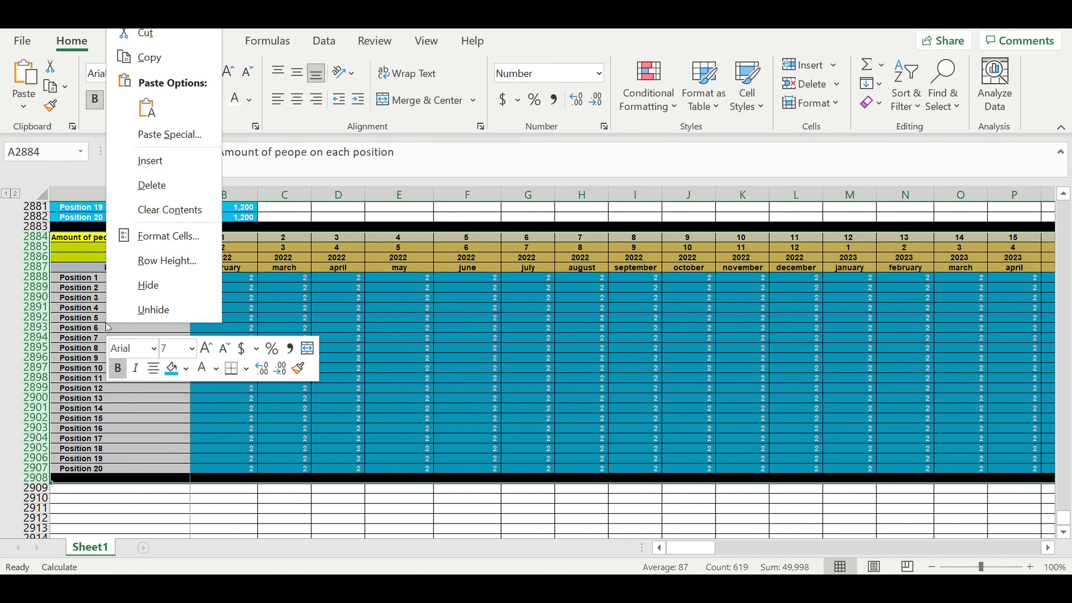
click(146, 57)
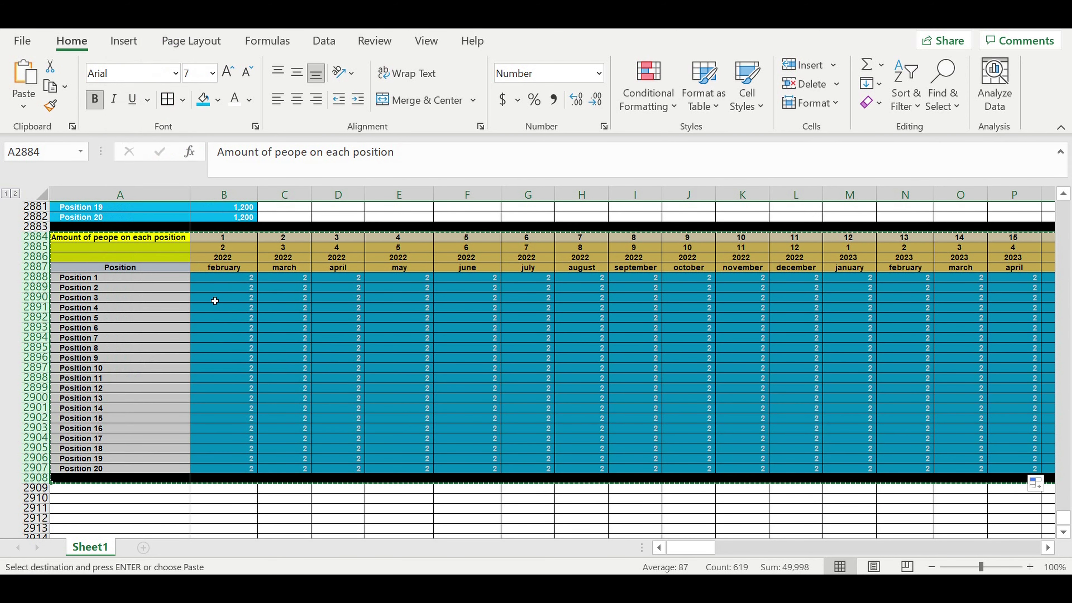
scroll(217, 314, down, 2)
scroll(217, 315, down, 4)
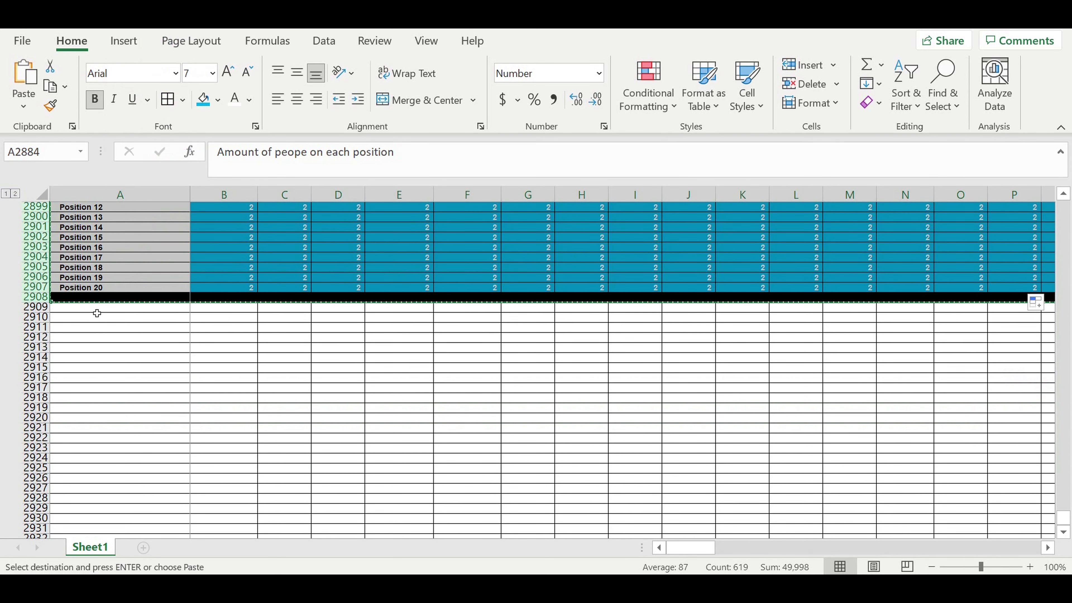
click(96, 313)
key(ctrl+v)
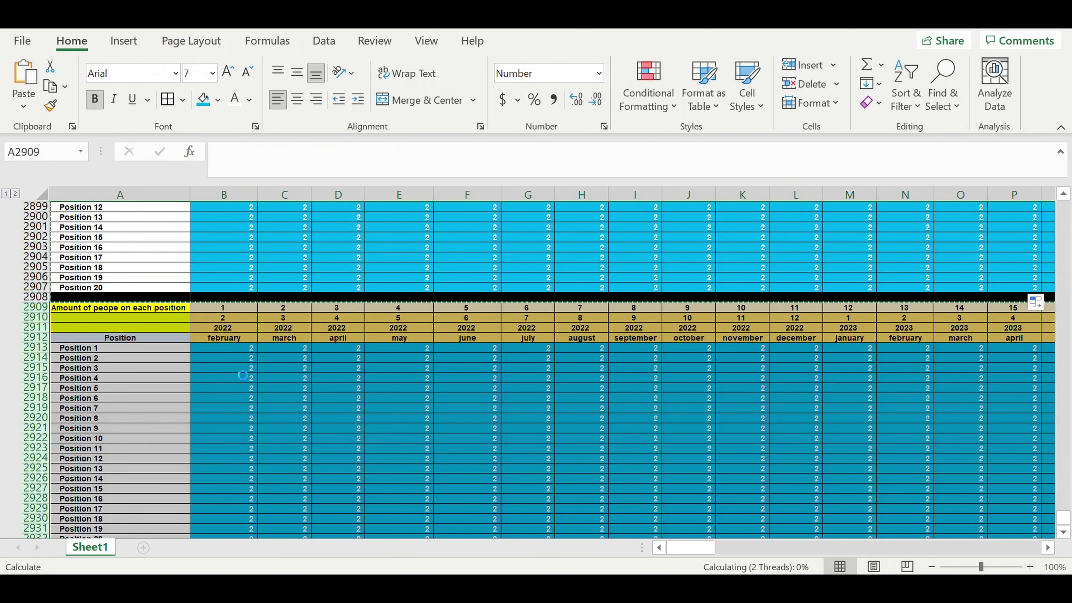
Step: Start retyping the pasted table's title in A2909 as Payroll ($/month)
scroll(260, 369, down, 3)
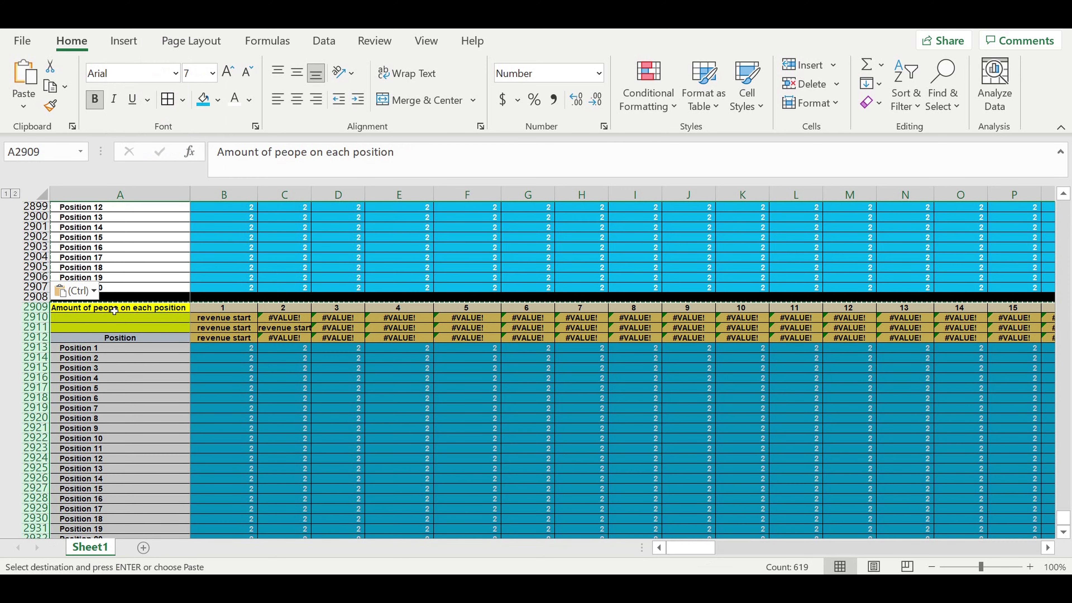
click(115, 310)
text(Payroll ($/month)
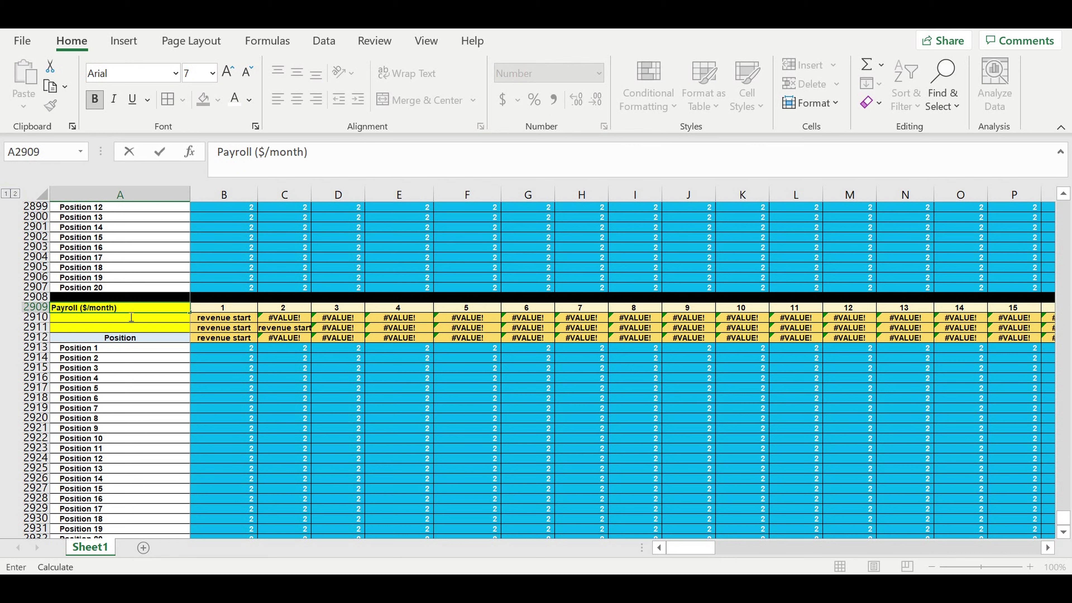
Step: Confirm the Payroll ($/month) title and give A2909:A2911 a dark gold fill with white text
key(Return)
click(110, 340)
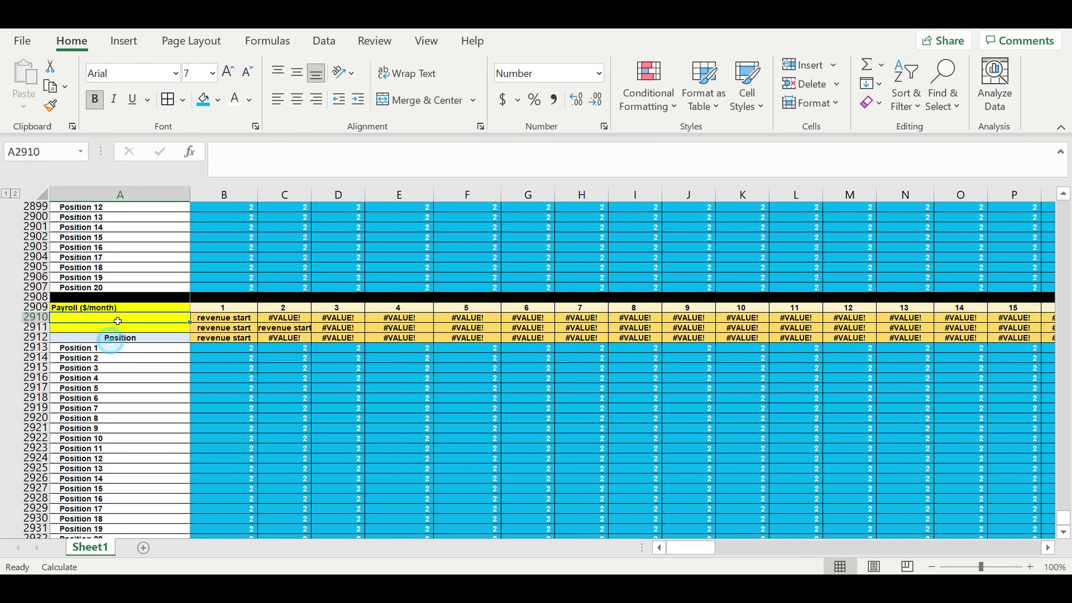
click(114, 312)
drag(114, 312, 114, 329)
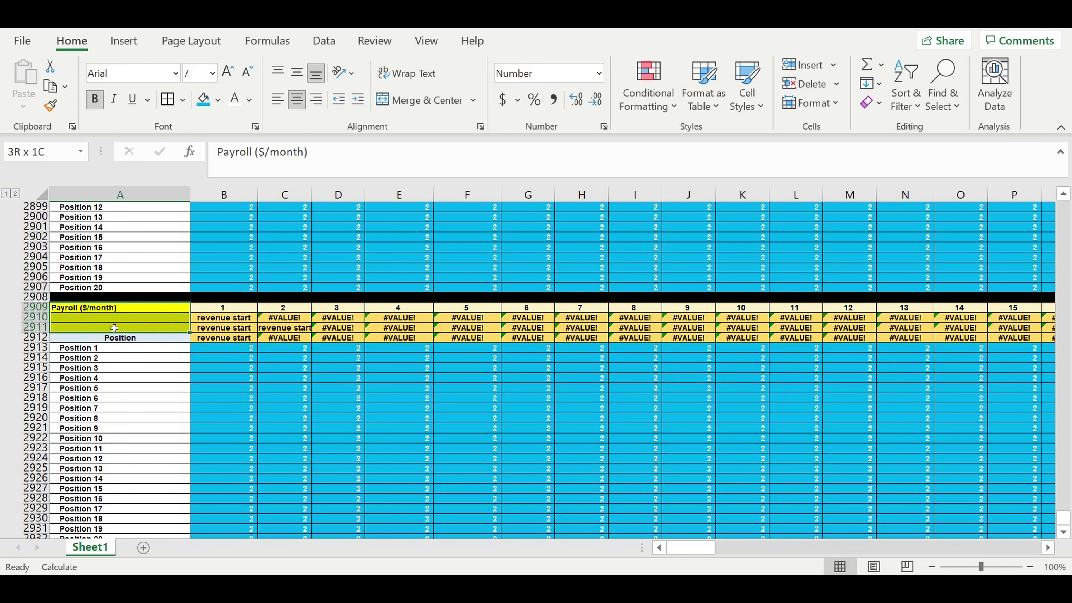
click(217, 100)
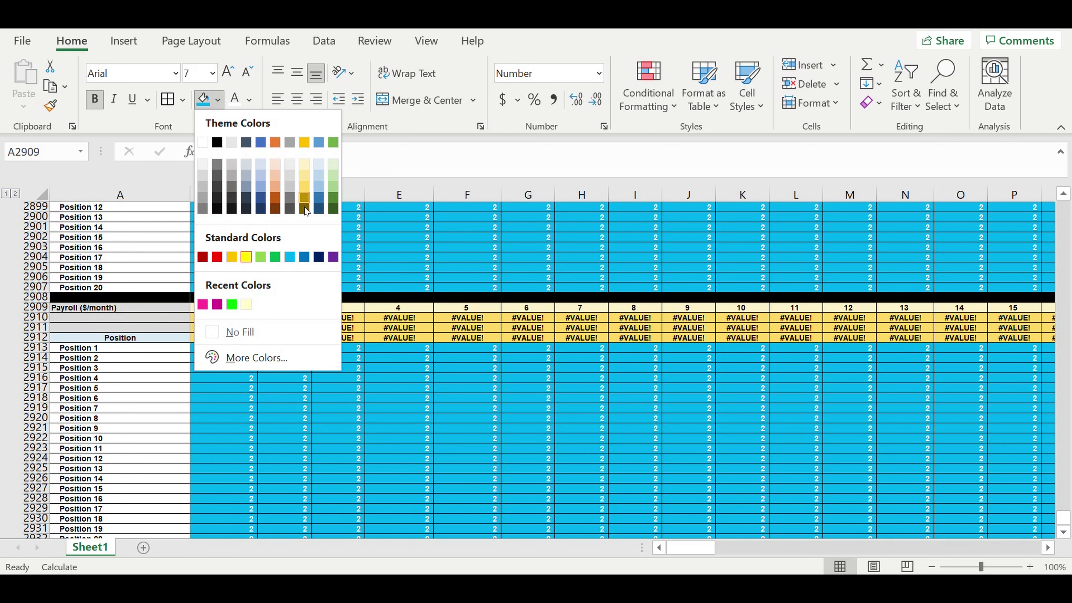
click(305, 209)
click(235, 100)
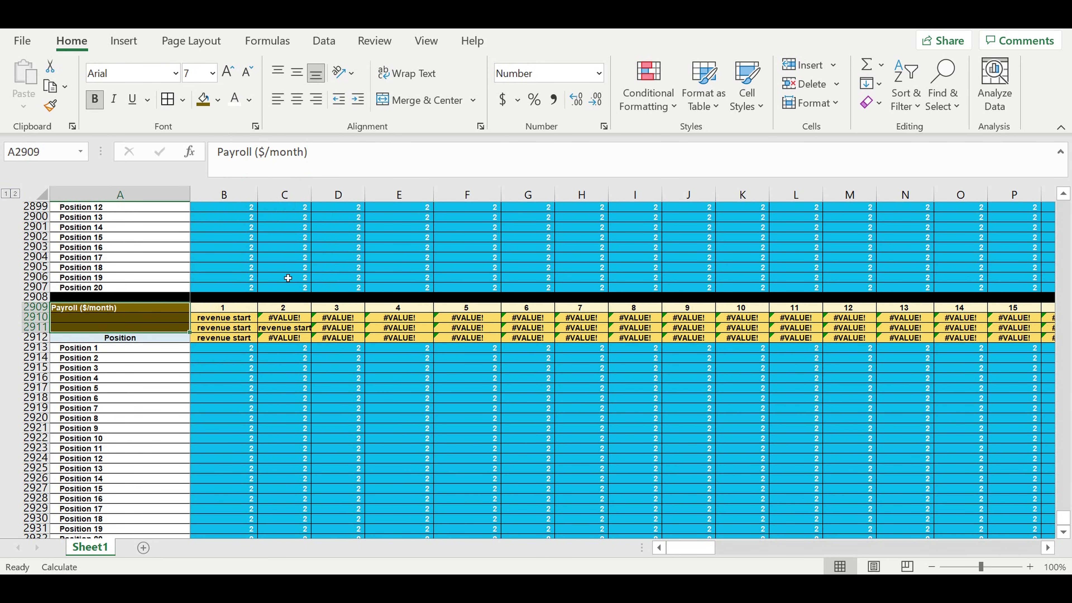
Step: Link B2909 to the headcount table's first month number with =B2884
click(235, 309)
text(=)
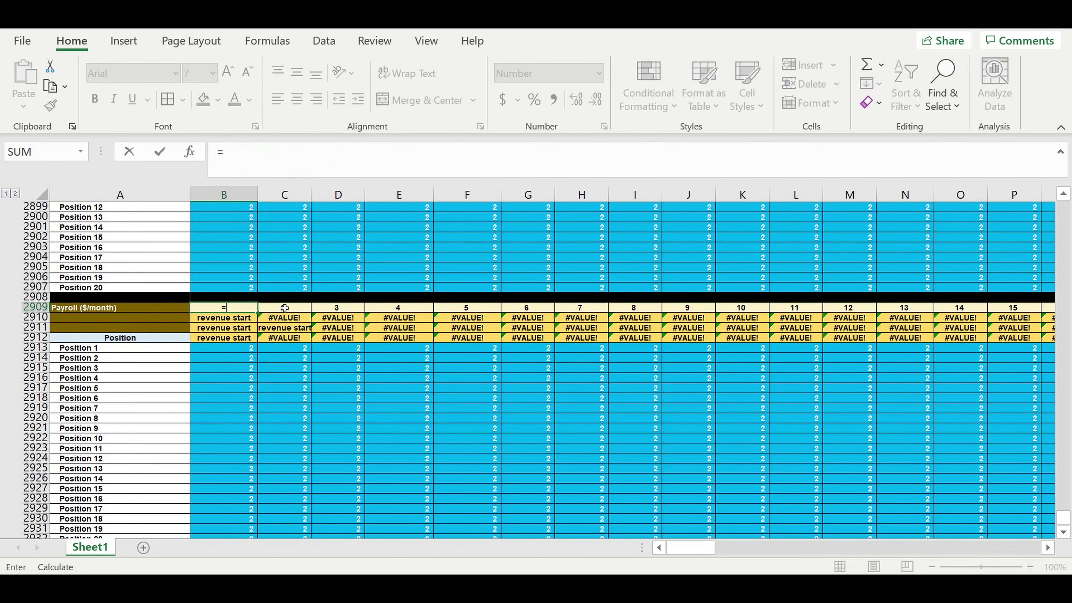
scroll(285, 309, up, 2)
scroll(286, 308, up, 5)
click(225, 270)
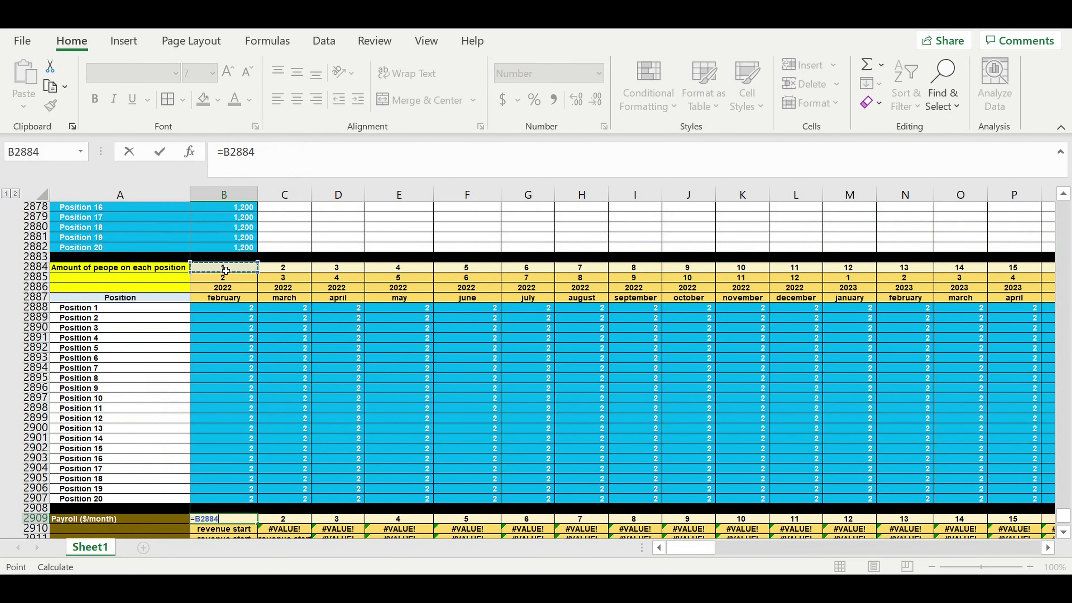
key(Return)
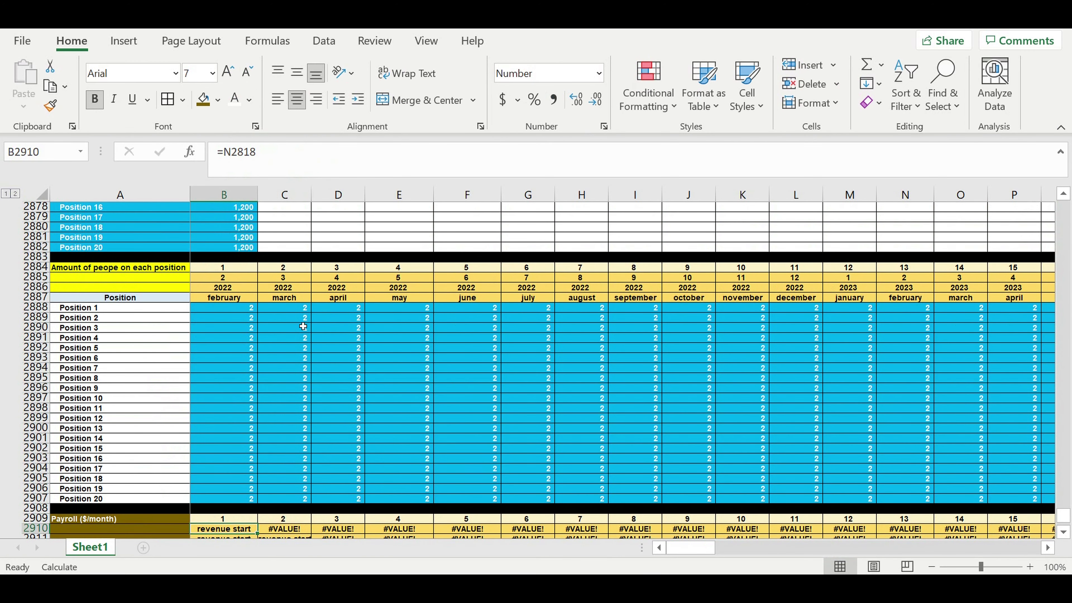
scroll(304, 325, down, 2)
scroll(292, 342, down, 1)
scroll(273, 363, down, 2)
Step: Fill the B2909 header formula down to row 2912 and across to column Z
click(237, 372)
mouse_move(258, 375)
mouse_down()
mouse_move(261, 406)
mouse_move(992, 403)
mouse_up()
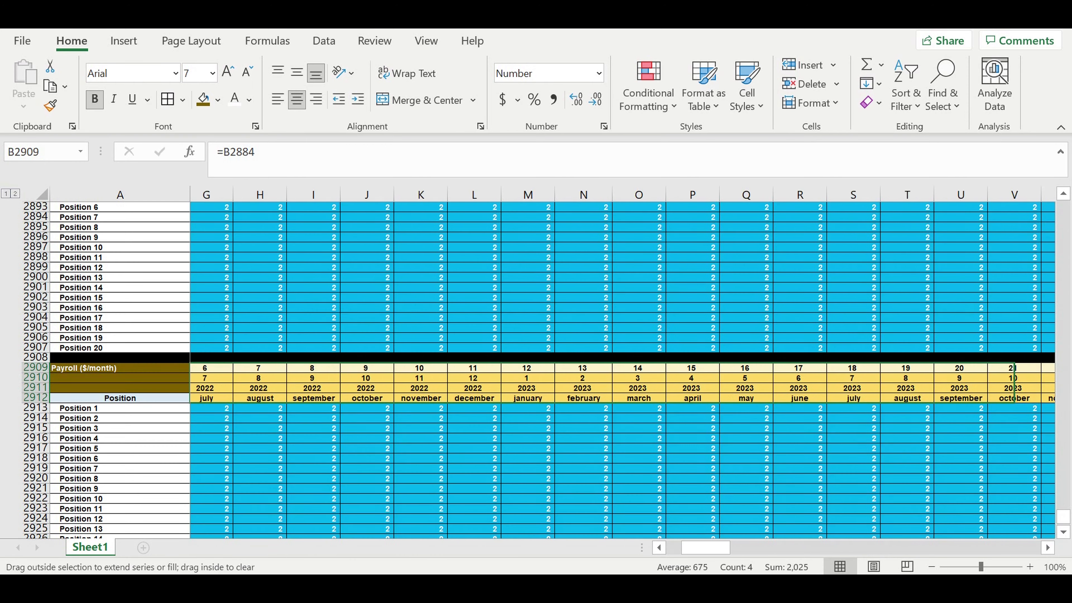
drag(991, 403, 939, 394)
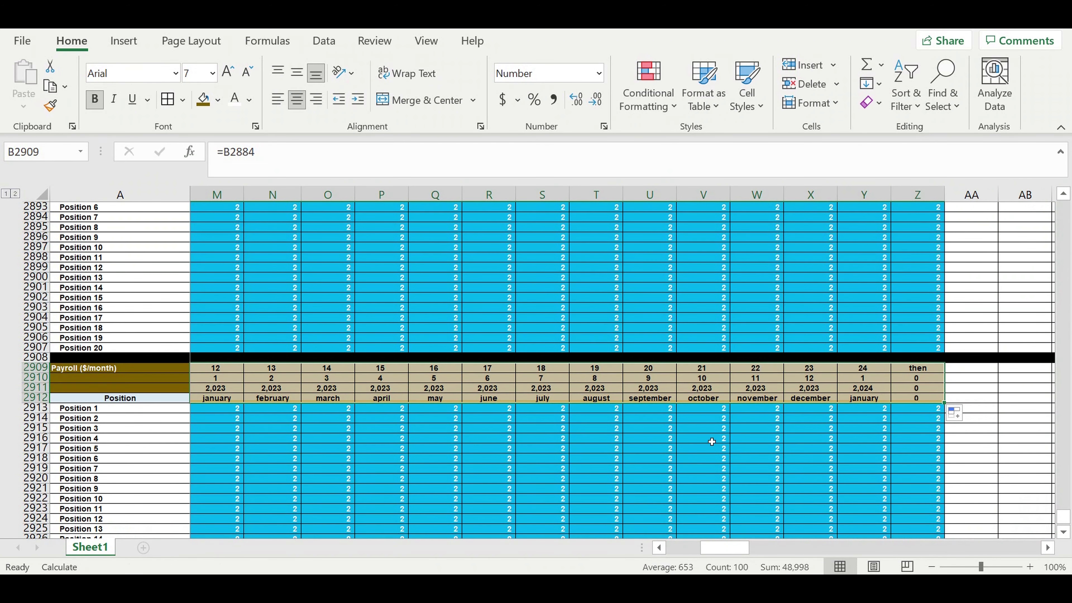
click(649, 441)
Step: Select the Payroll header rows 2910–2911 from column B through Z
click(739, 440)
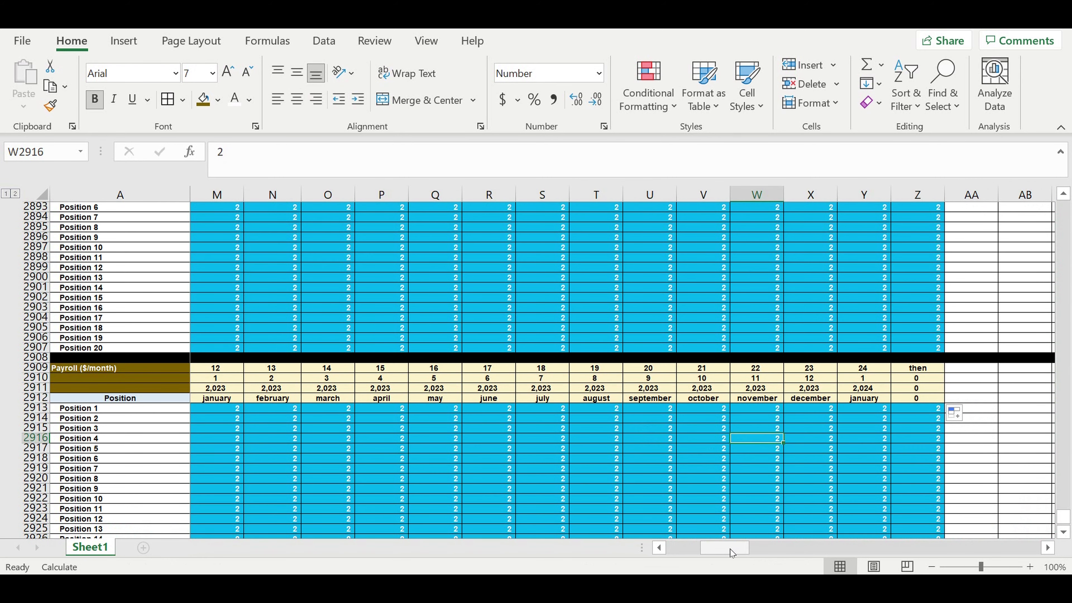
drag(732, 549, 500, 554)
click(231, 412)
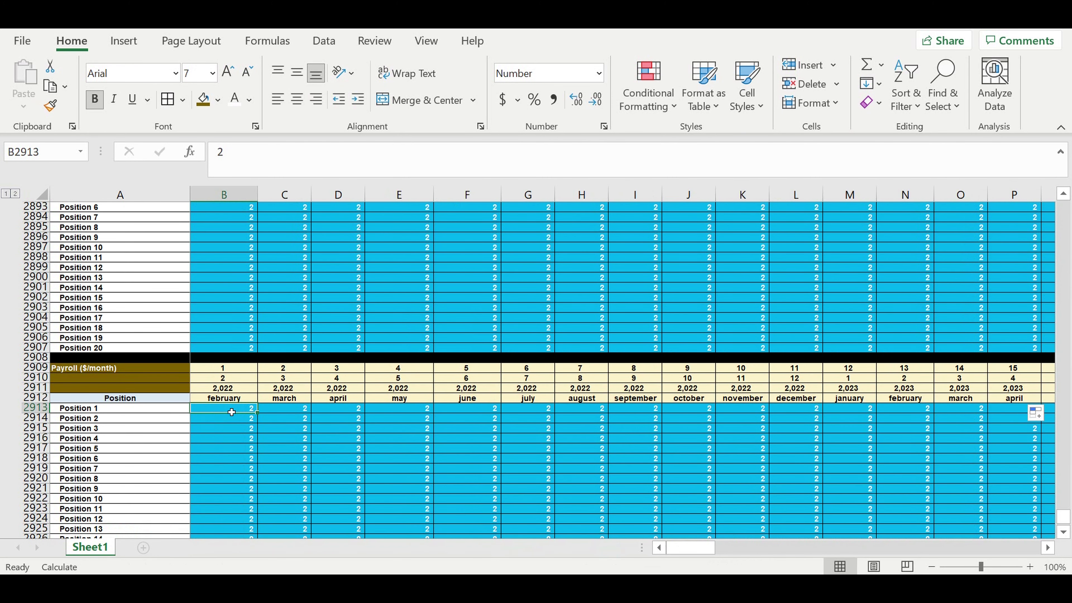
drag(222, 391, 1028, 383)
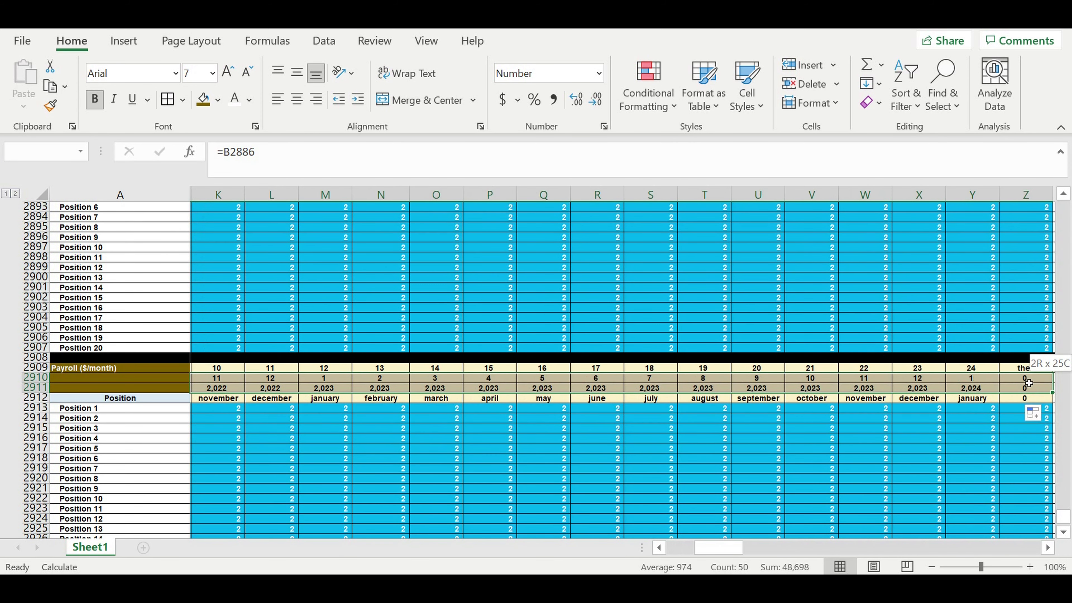
drag(1029, 383, 793, 393)
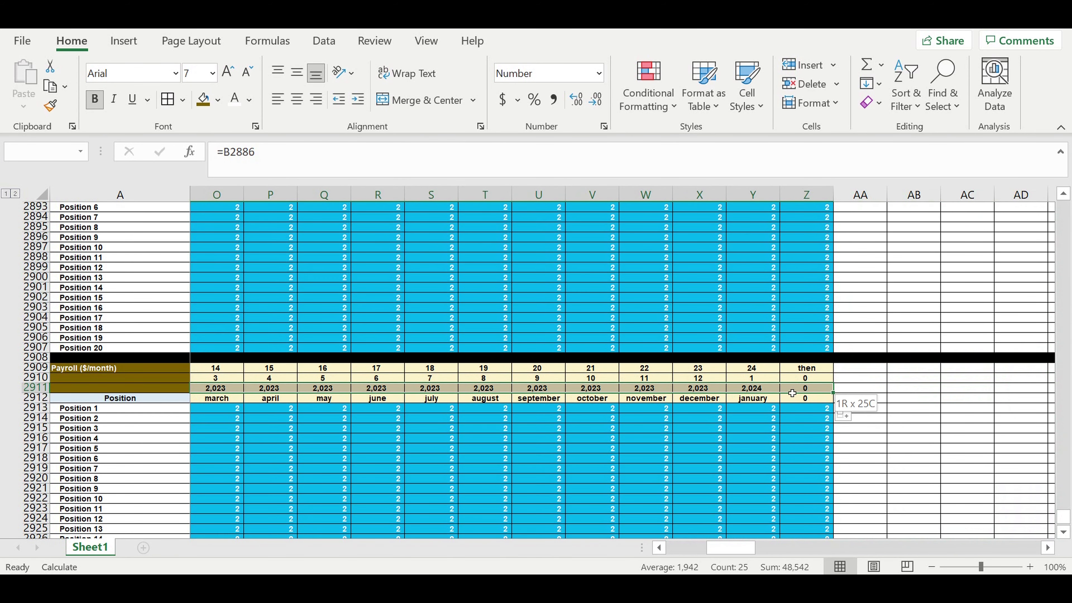
Step: Copy the headcount header B2884:Z2887 and paste it at B2909 in the Payroll table
right_click(793, 393)
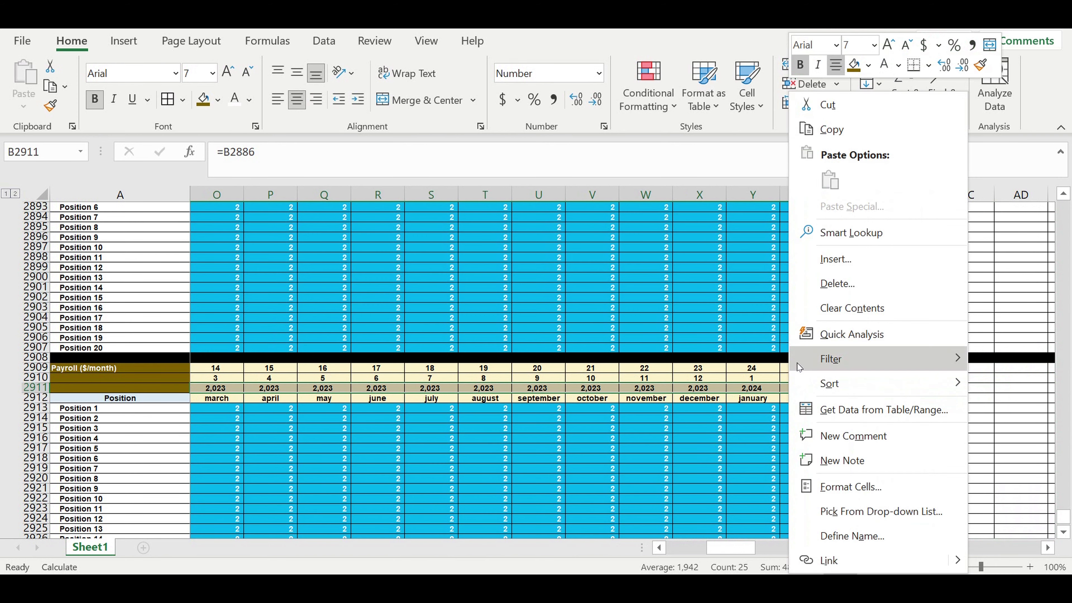
key(Escape)
scroll(788, 341, up, 3)
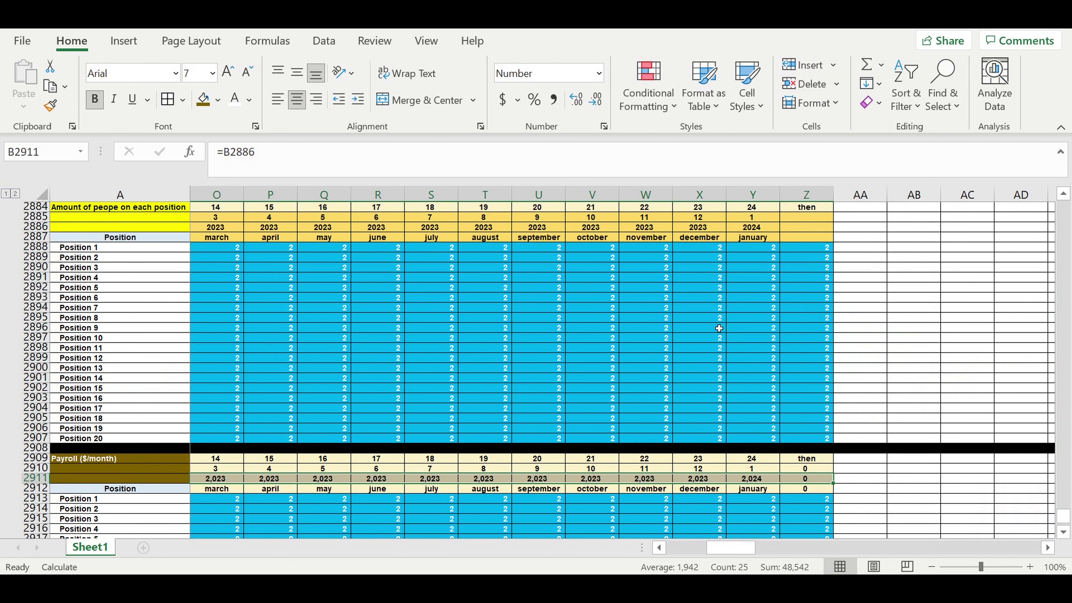
scroll(787, 340, up, 3)
drag(817, 332, 4, 320)
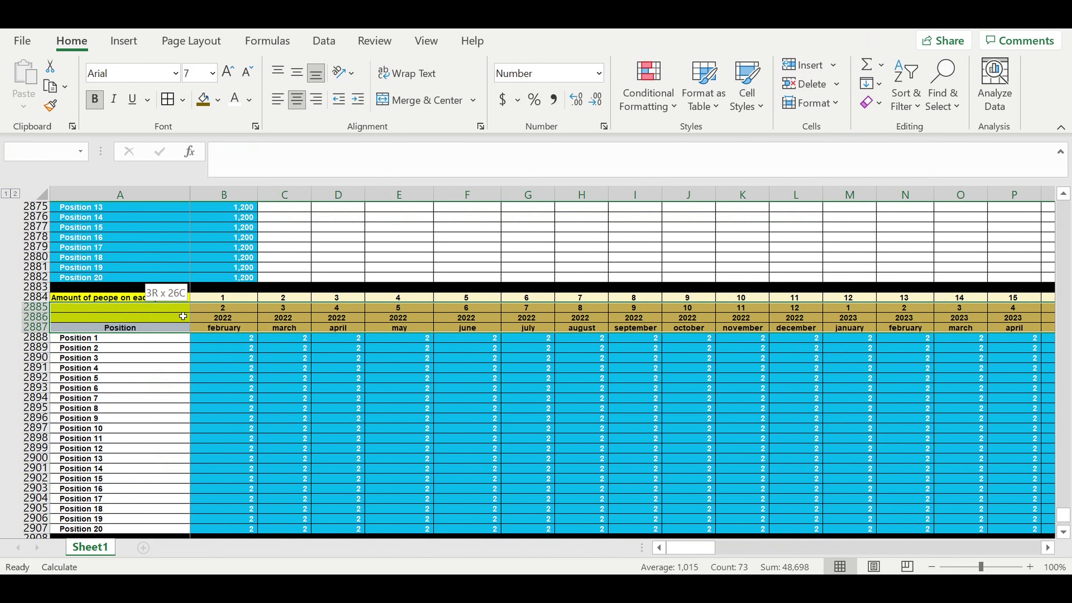
drag(5, 320, 223, 305)
right_click(224, 304)
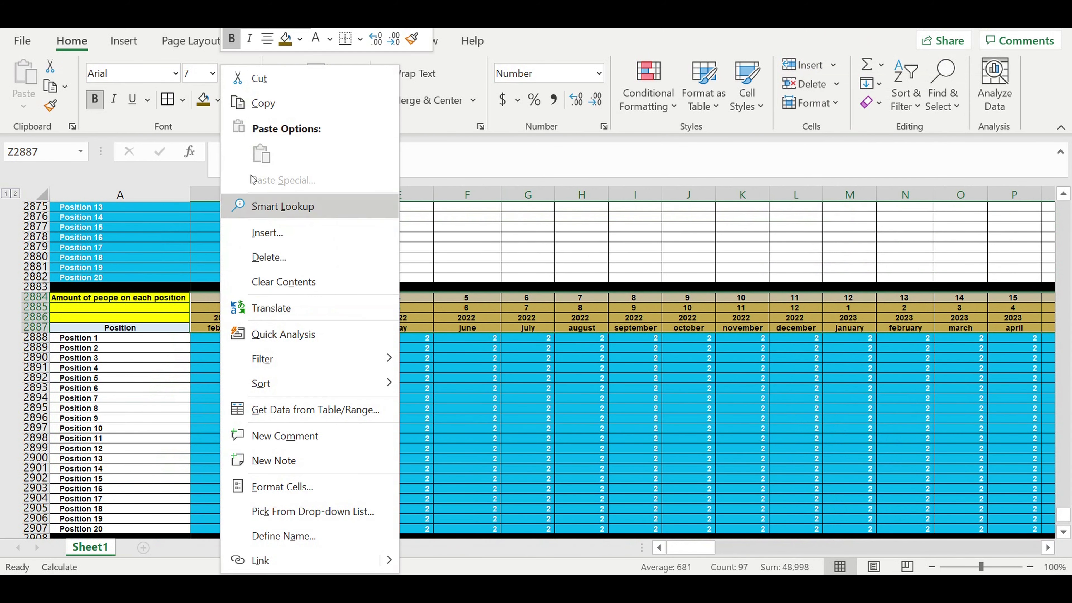
click(264, 101)
scroll(280, 315, down, 2)
scroll(259, 361, down, 3)
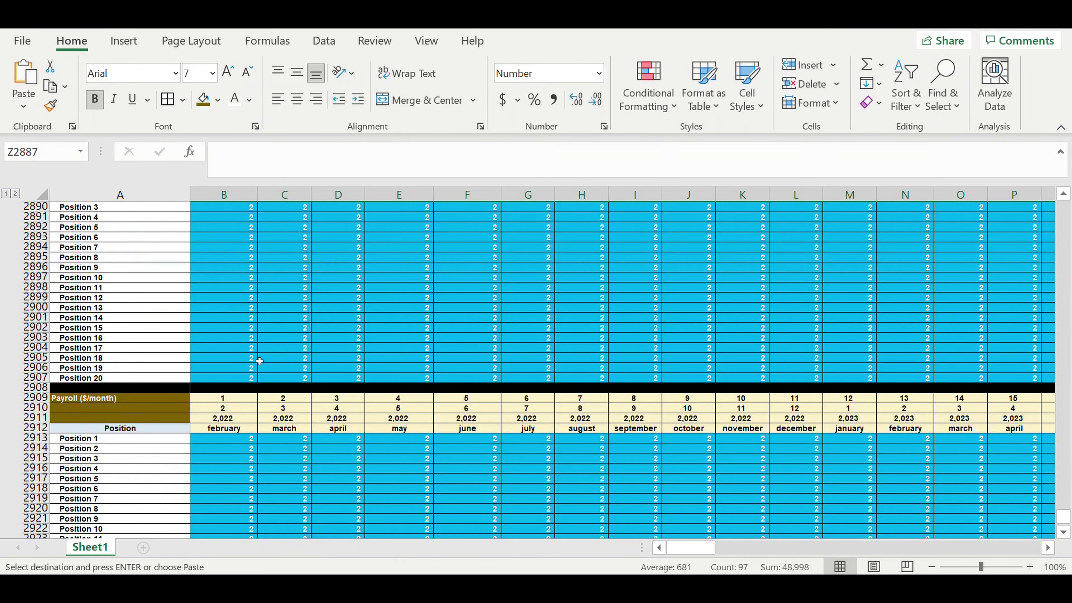
click(220, 403)
right_click(220, 403)
click(351, 177)
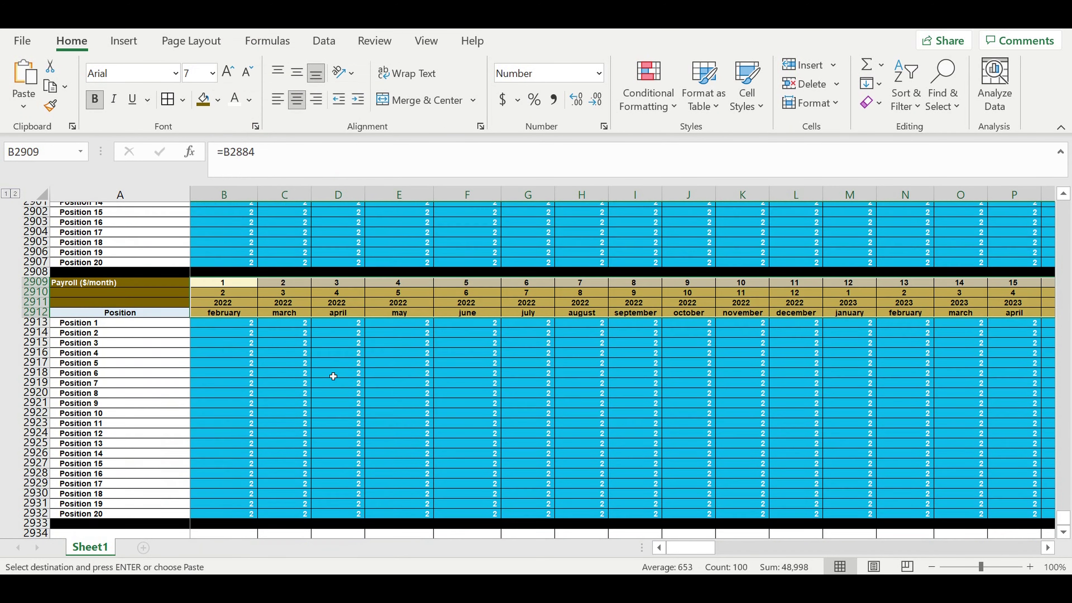
Step: Enter =B2888*$B2863 in B2913, multiplying Position 1's February headcount by its monthly salary
scroll(295, 359, down, 4)
click(226, 328)
click(223, 316)
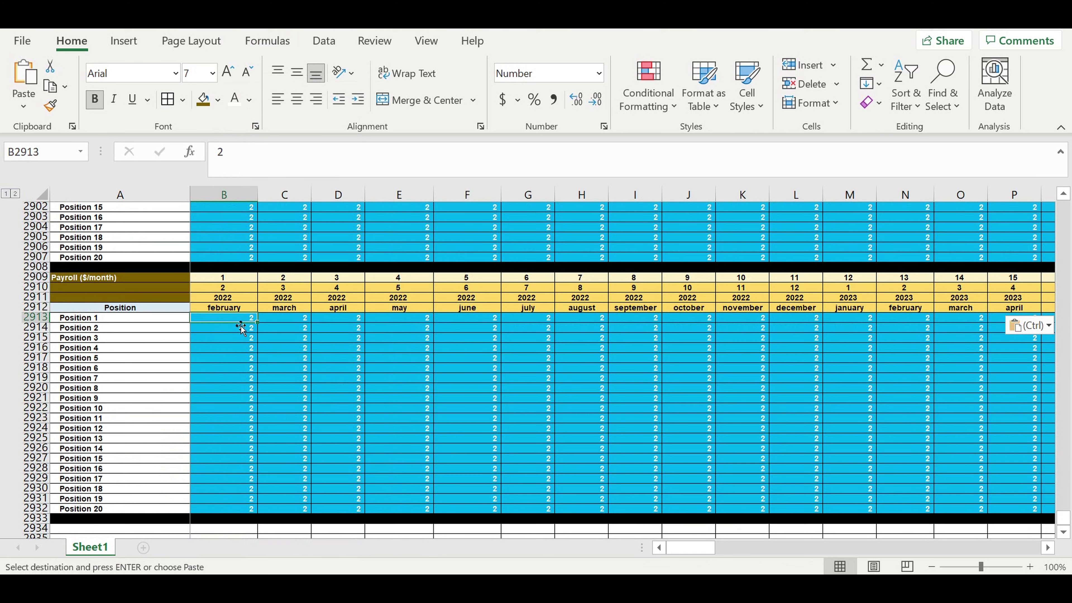
text(=)
scroll(275, 336, up, 3)
scroll(278, 335, up, 3)
scroll(278, 334, up, 2)
click(233, 312)
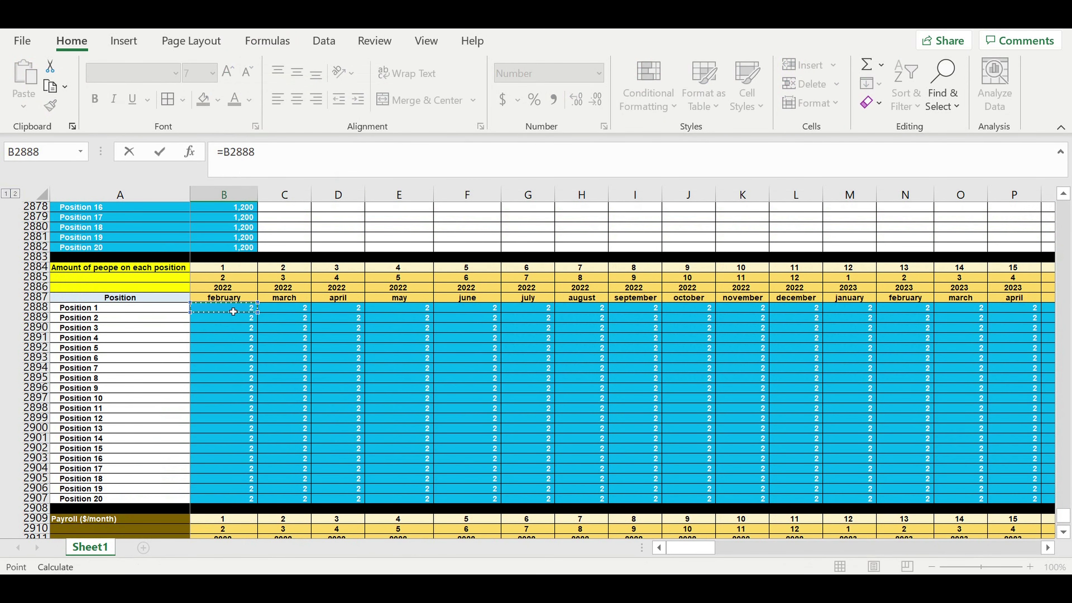
text(*)
scroll(241, 317, up, 5)
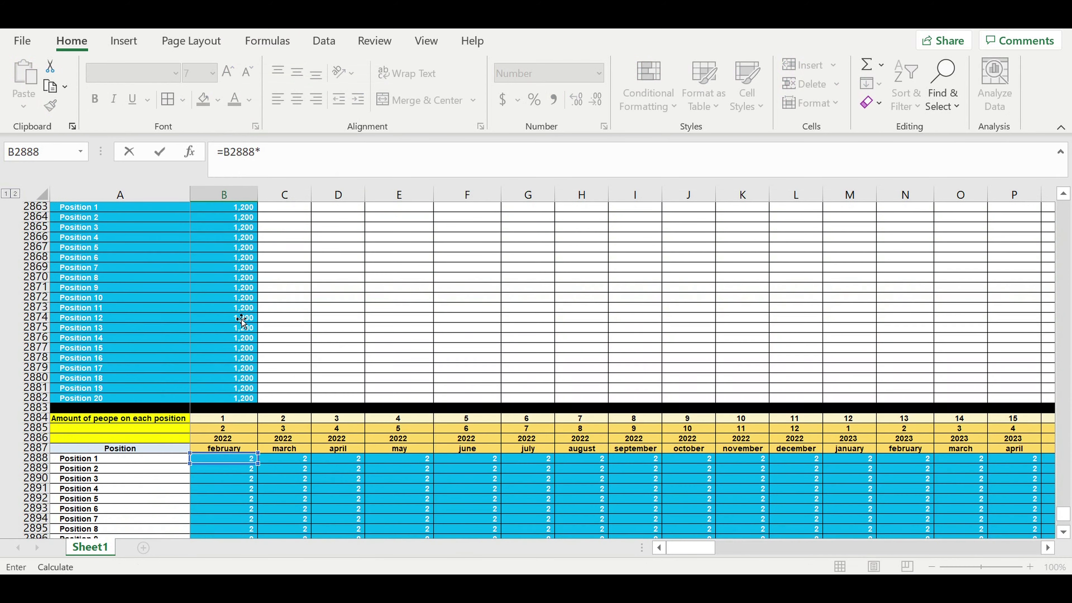
scroll(245, 312, up, 2)
scroll(253, 308, up, 1)
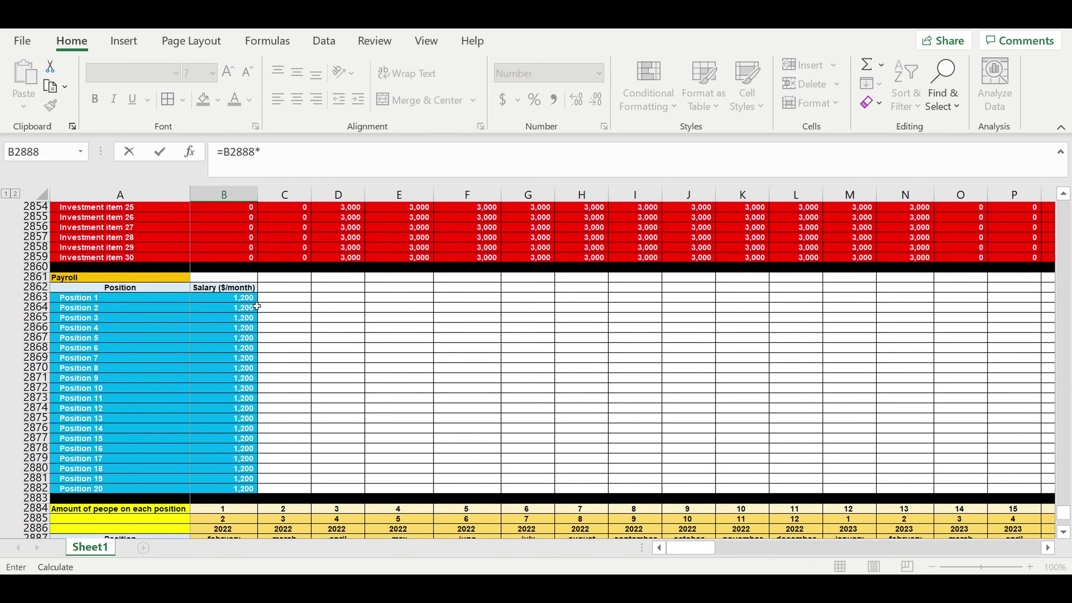
click(224, 301)
click(261, 153)
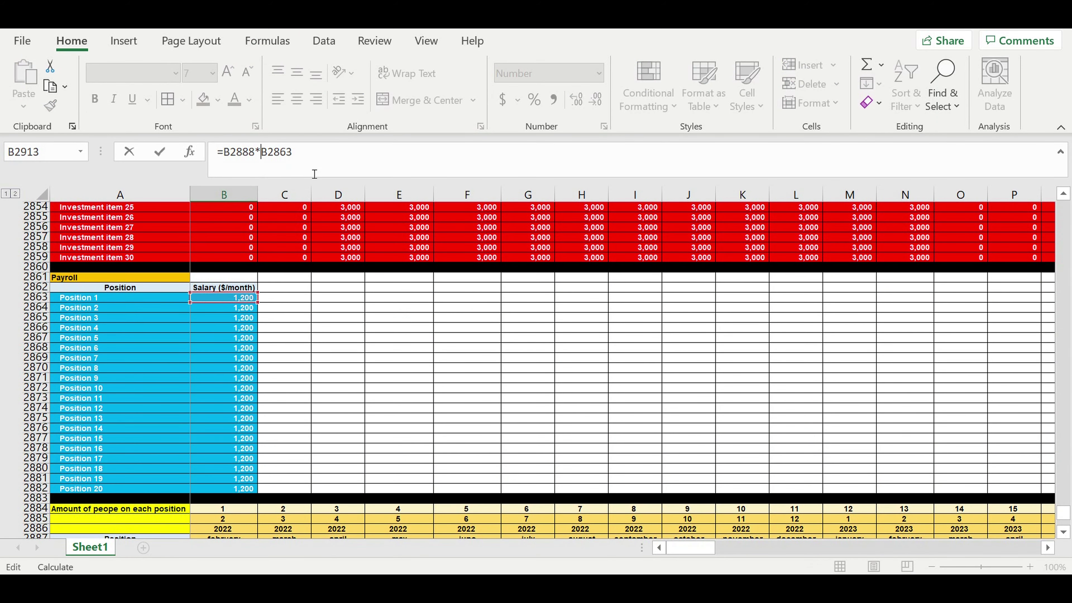
text($)
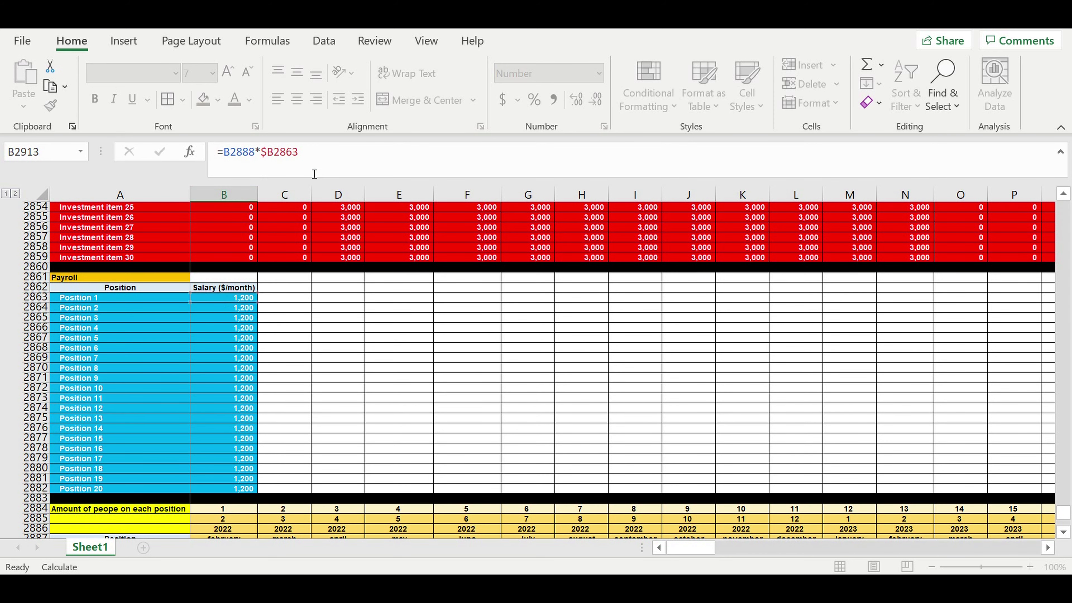
key(Return)
key(Return)
Step: Format B2913 with black text on a white fill
scroll(337, 204, down, 2)
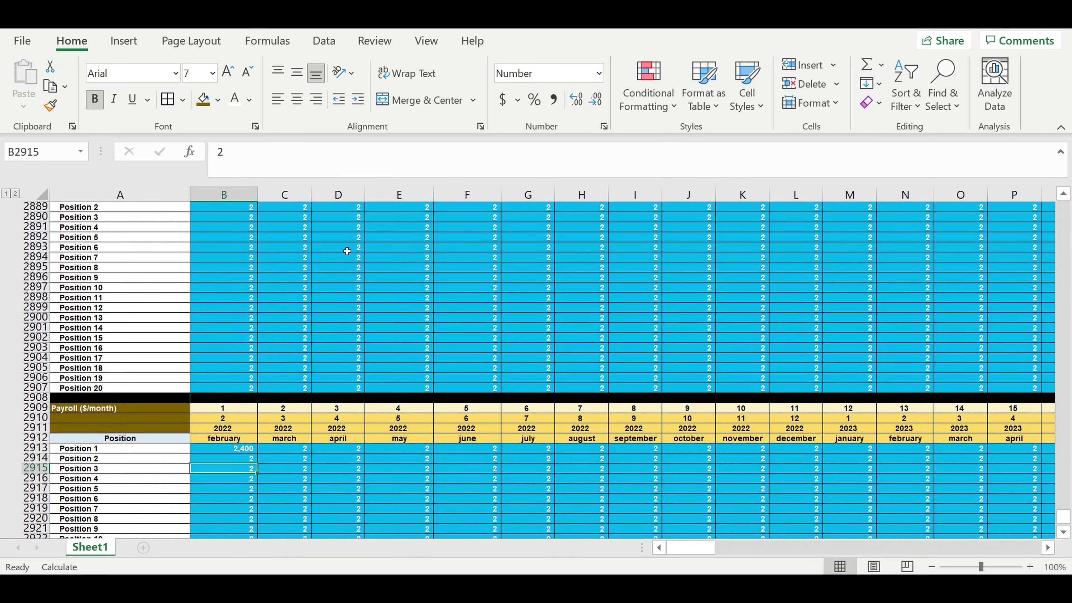
scroll(337, 205, down, 3)
click(233, 360)
click(249, 99)
click(240, 117)
click(217, 100)
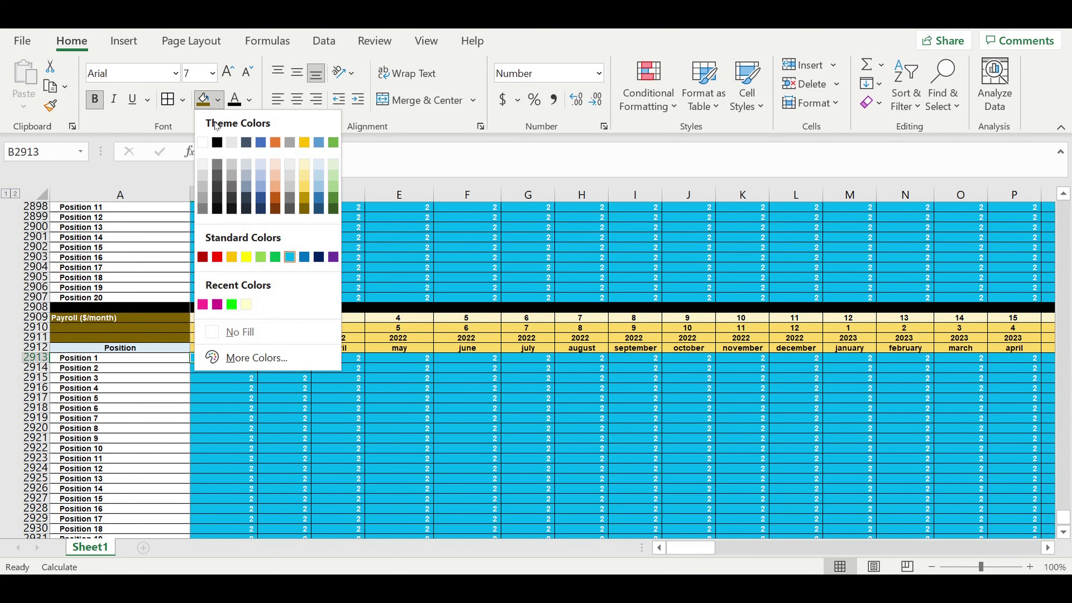
click(203, 142)
click(326, 389)
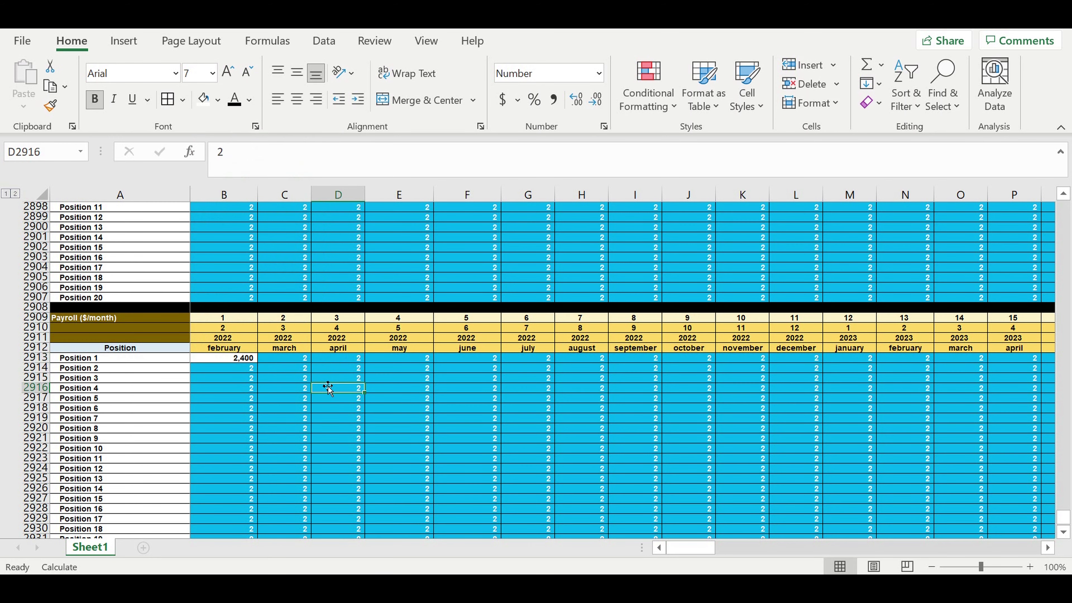
Step: Fill the payroll formula down to Position 20 and across to column Z, clearing stray values under 'then'
scroll(329, 390, down, 3)
click(238, 267)
drag(262, 282, 269, 476)
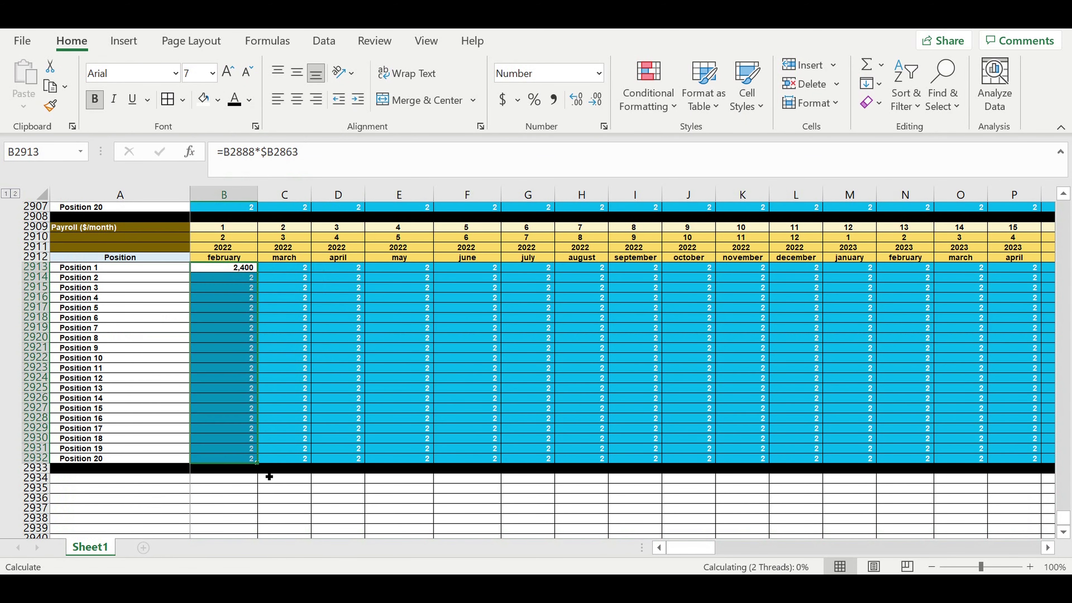
mouse_move(258, 464)
mouse_down()
mouse_move(979, 337)
mouse_move(935, 315)
mouse_move(916, 239)
mouse_up()
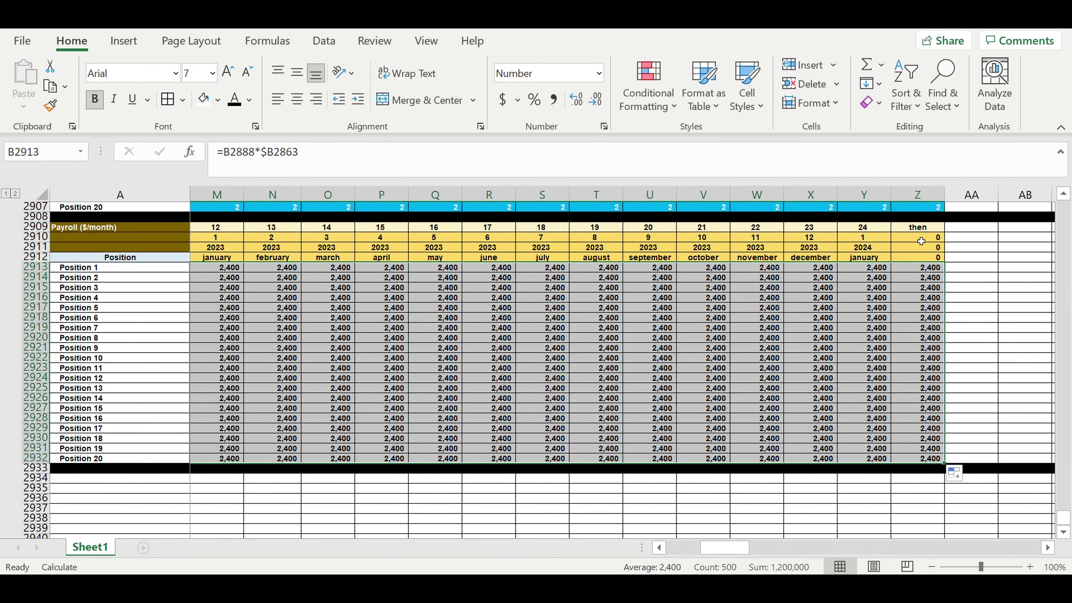
drag(921, 241, 925, 259)
key(Delete)
Step: Check the copied formula in W2924 and select the whole payroll value block
click(861, 319)
click(768, 378)
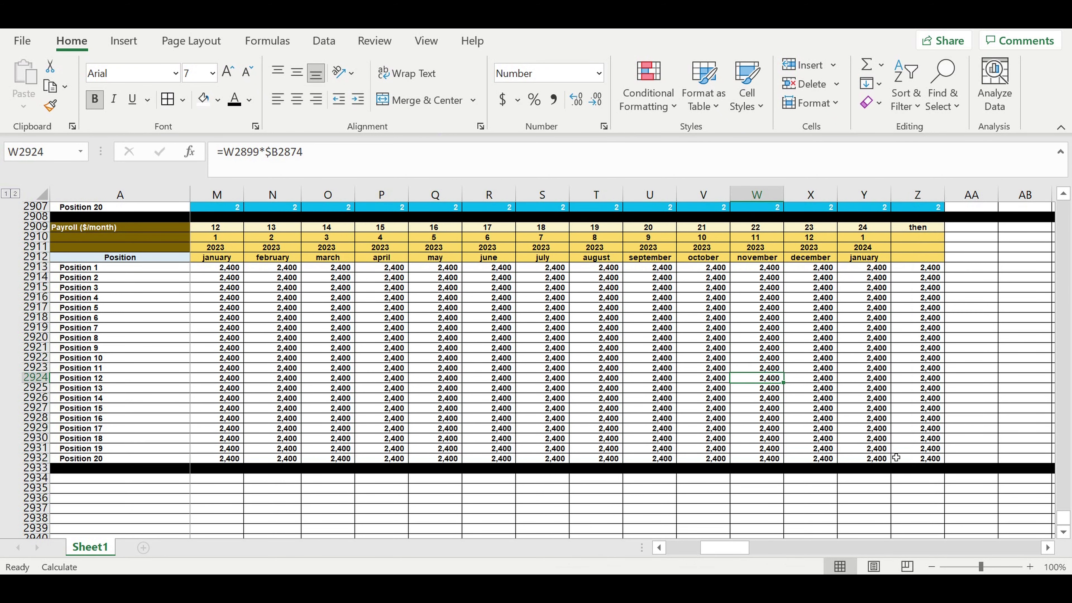
drag(925, 464, 4, 417)
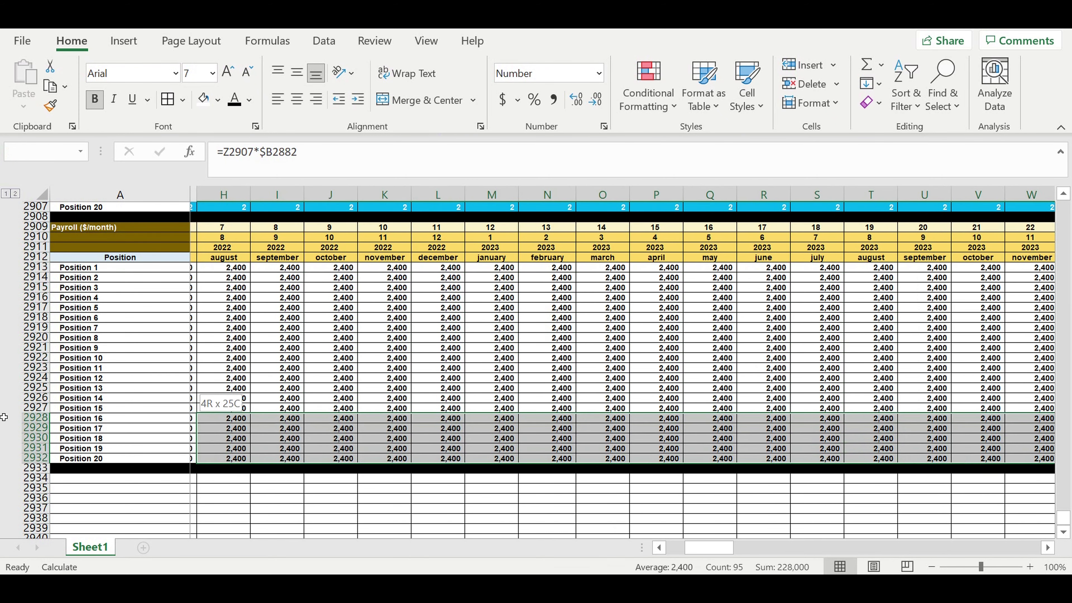
drag(4, 417, 216, 273)
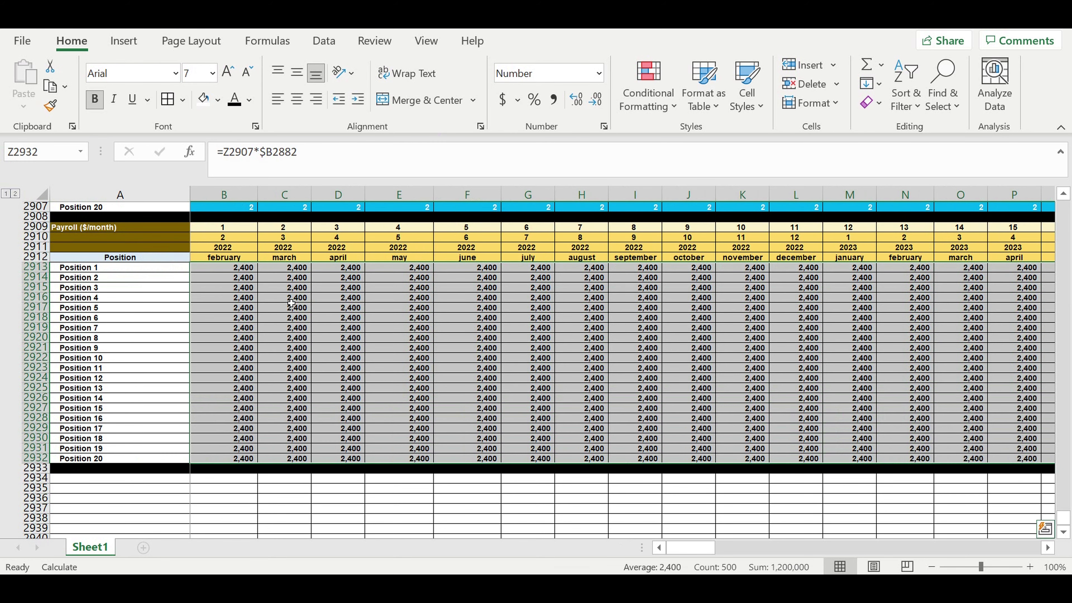
scroll(291, 303, up, 13)
scroll(291, 303, up, 8)
scroll(291, 303, up, 4)
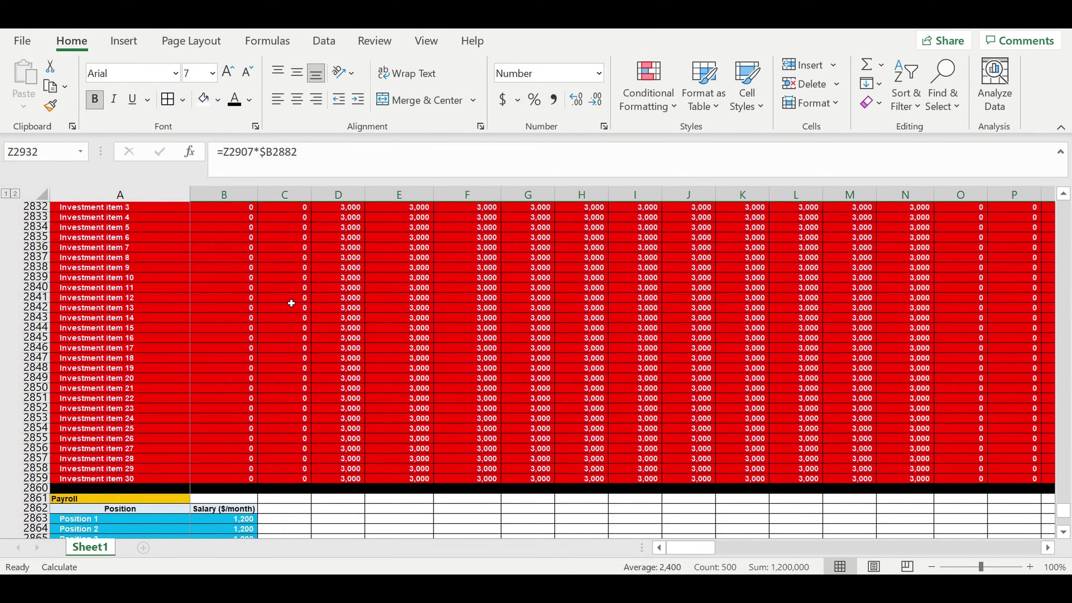
scroll(291, 303, up, 5)
scroll(551, 337, up, 3)
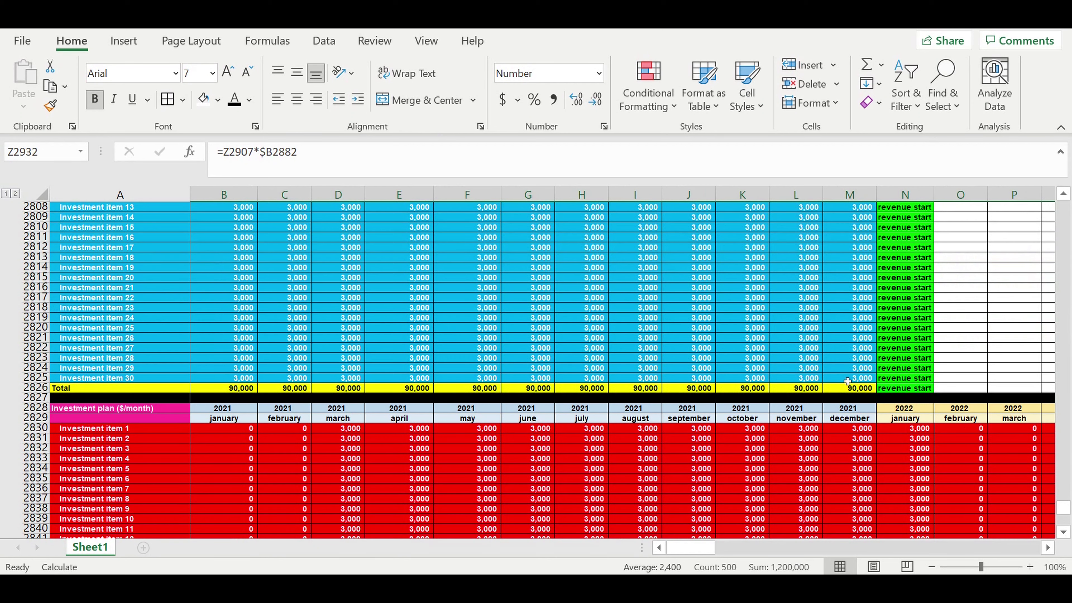
drag(964, 432, 1024, 470)
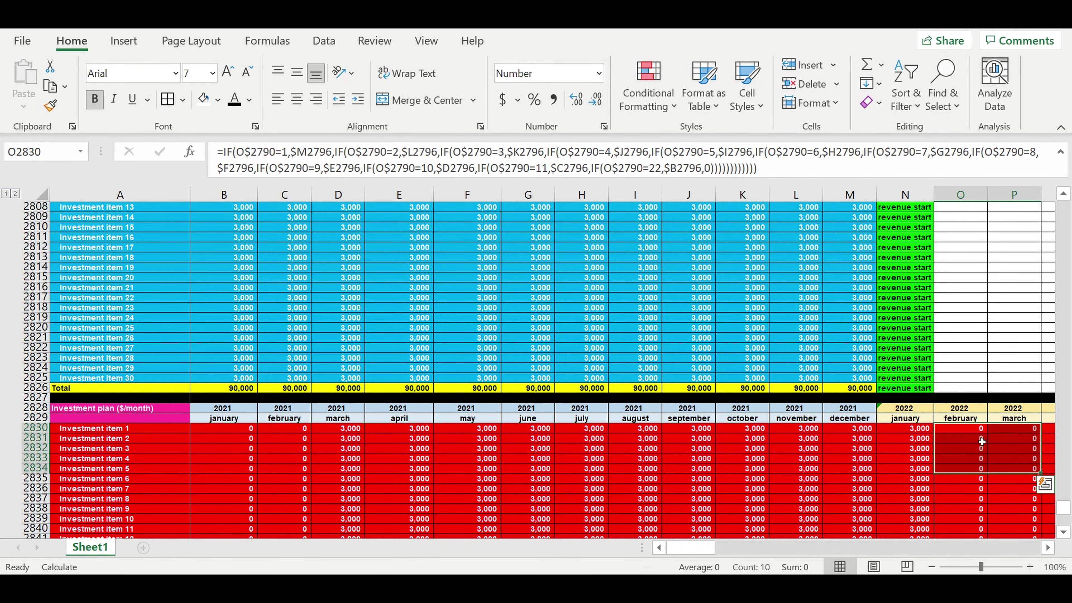
drag(967, 410, 967, 418)
scroll(965, 412, up, 8)
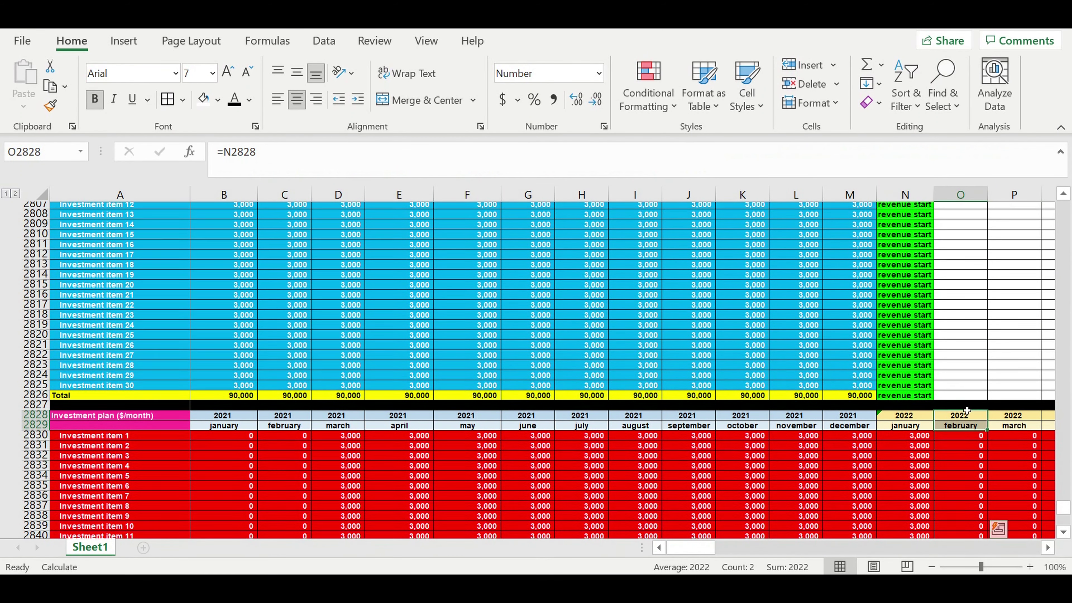
scroll(963, 406, up, 5)
scroll(962, 409, up, 4)
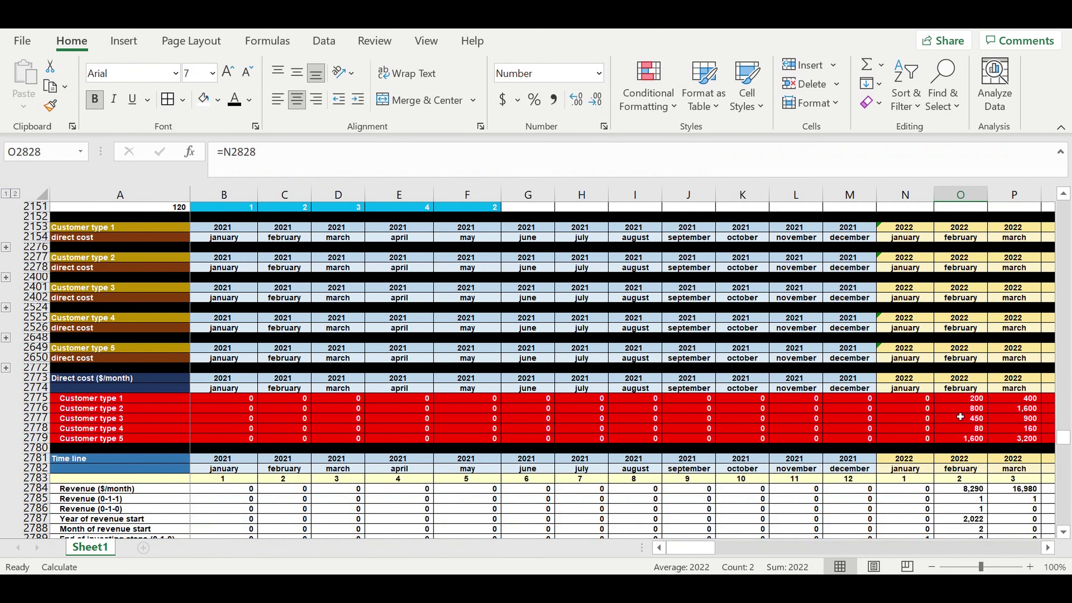
drag(958, 403, 1015, 438)
scroll(996, 404, up, 5)
scroll(997, 404, up, 5)
scroll(994, 394, up, 5)
scroll(994, 395, up, 10)
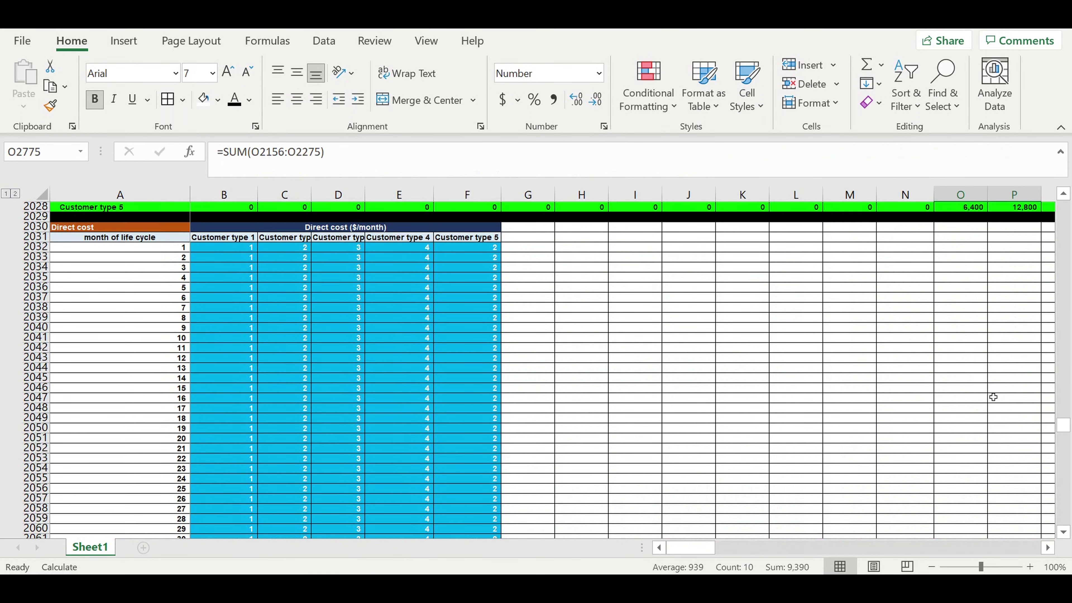
scroll(987, 380, up, 5)
scroll(984, 367, up, 1)
drag(966, 308, 1010, 351)
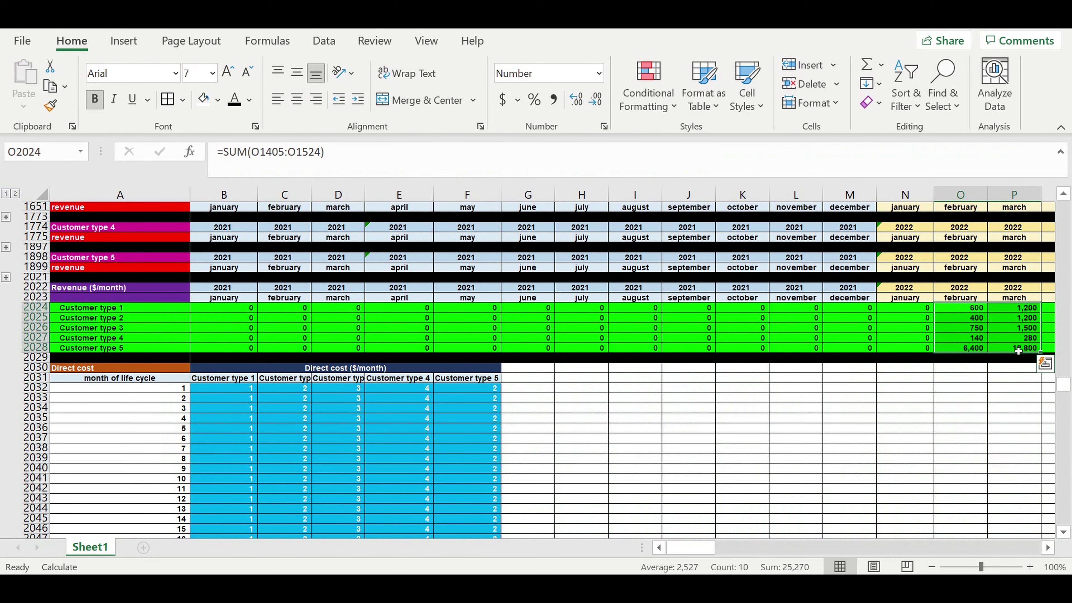
drag(1069, 390, 1066, 522)
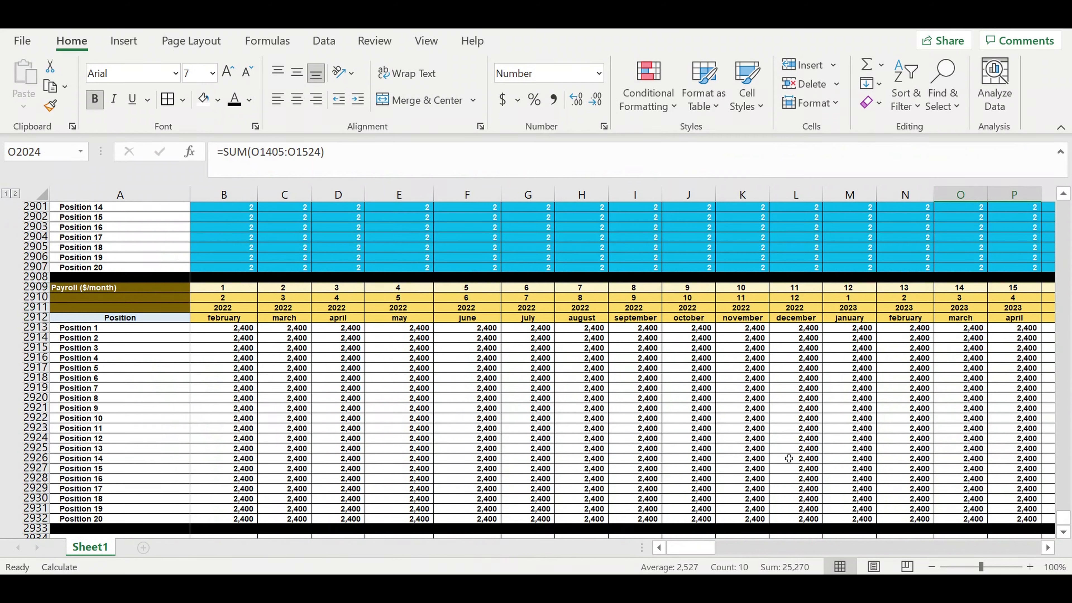
scroll(428, 340, up, 4)
drag(238, 328, 766, 524)
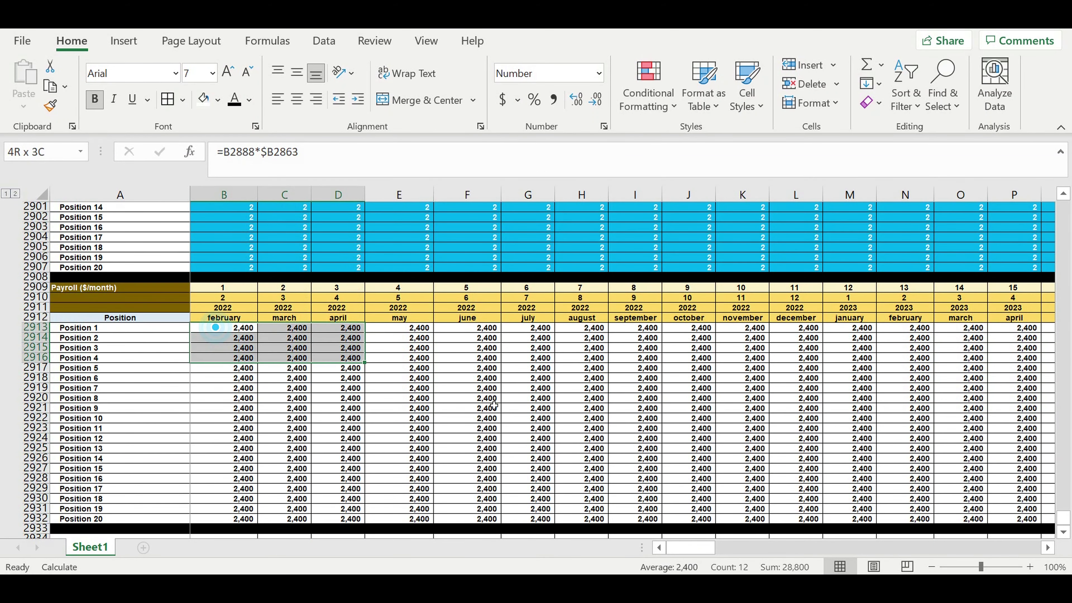
click(416, 449)
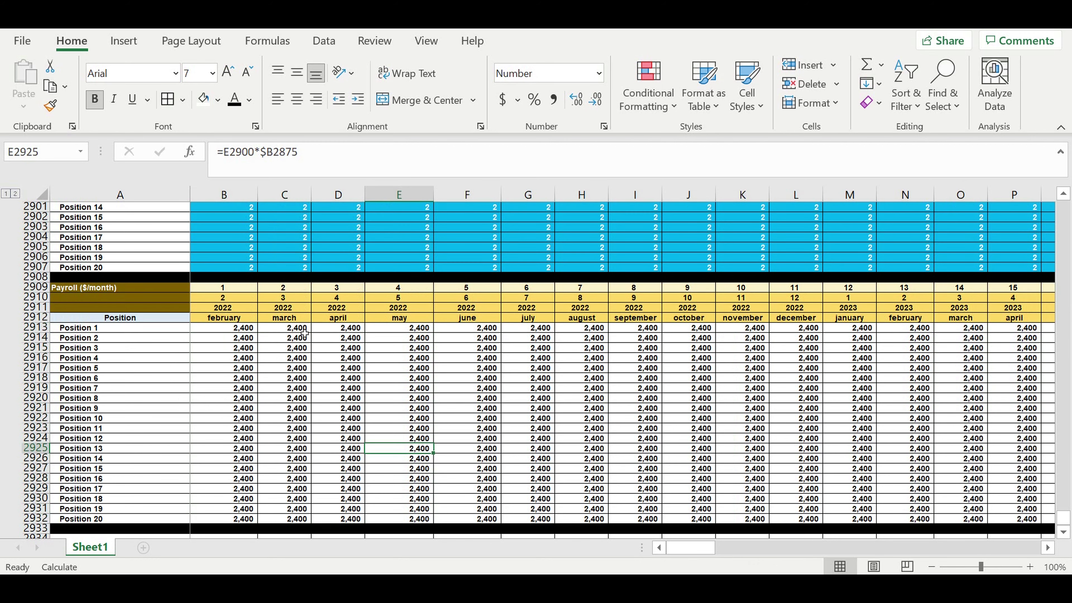
scroll(119, 314, up, 4)
scroll(121, 316, up, 7)
scroll(122, 317, up, 1)
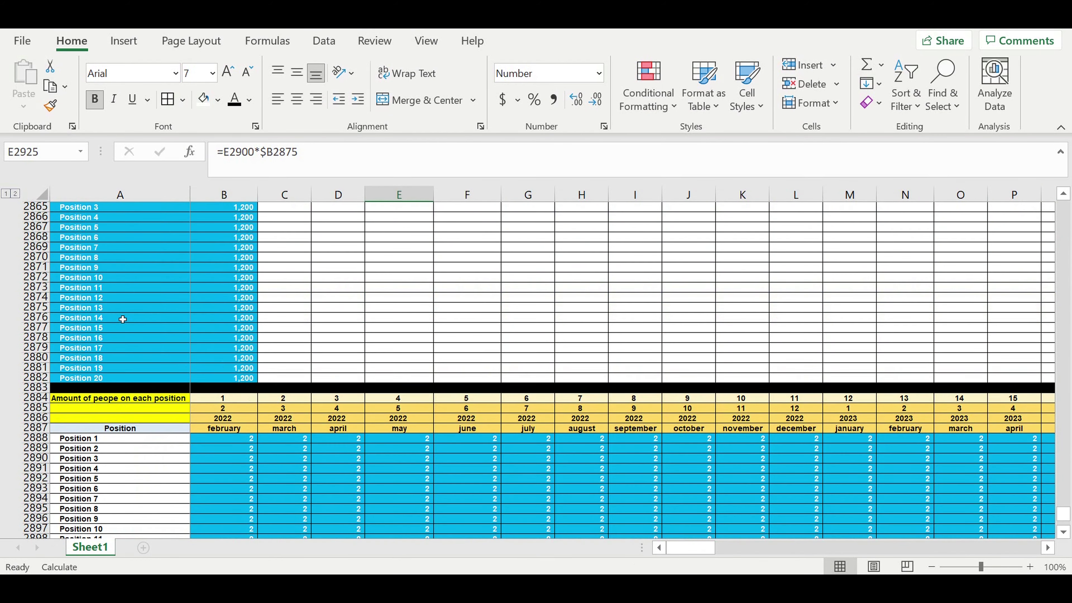
scroll(122, 319, up, 8)
scroll(122, 319, up, 5)
scroll(84, 296, up, 1)
scroll(51, 267, up, 1)
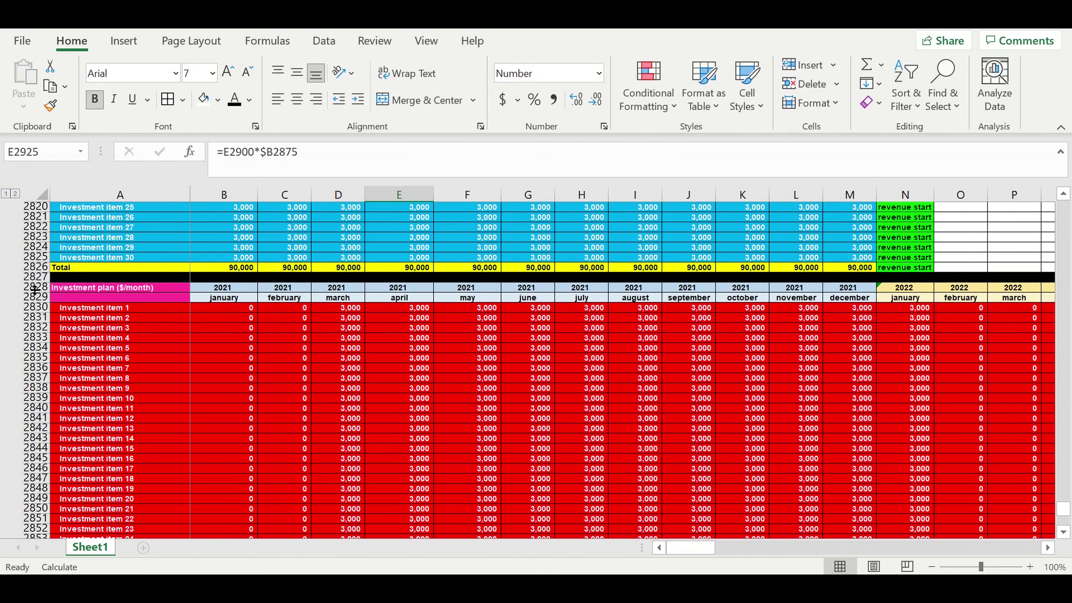
drag(30, 288, 55, 300)
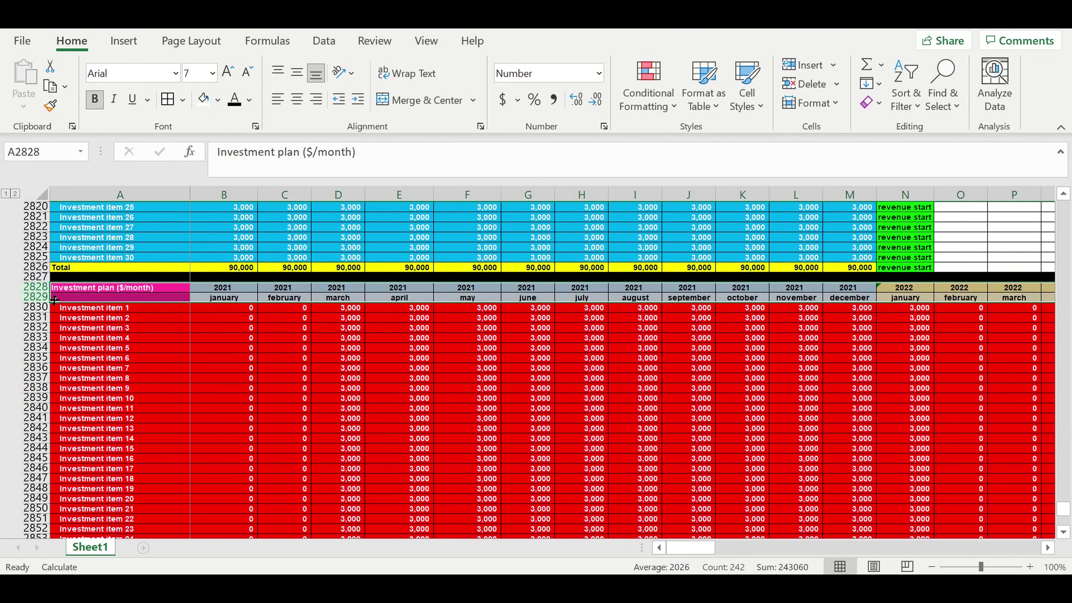
Step: Copy the Investment plan header rows 2828:2829 and paste them at A2934 below the Payroll table
key(ctrl+c)
scroll(163, 333, down, 1)
scroll(162, 338, down, 11)
scroll(162, 338, down, 9)
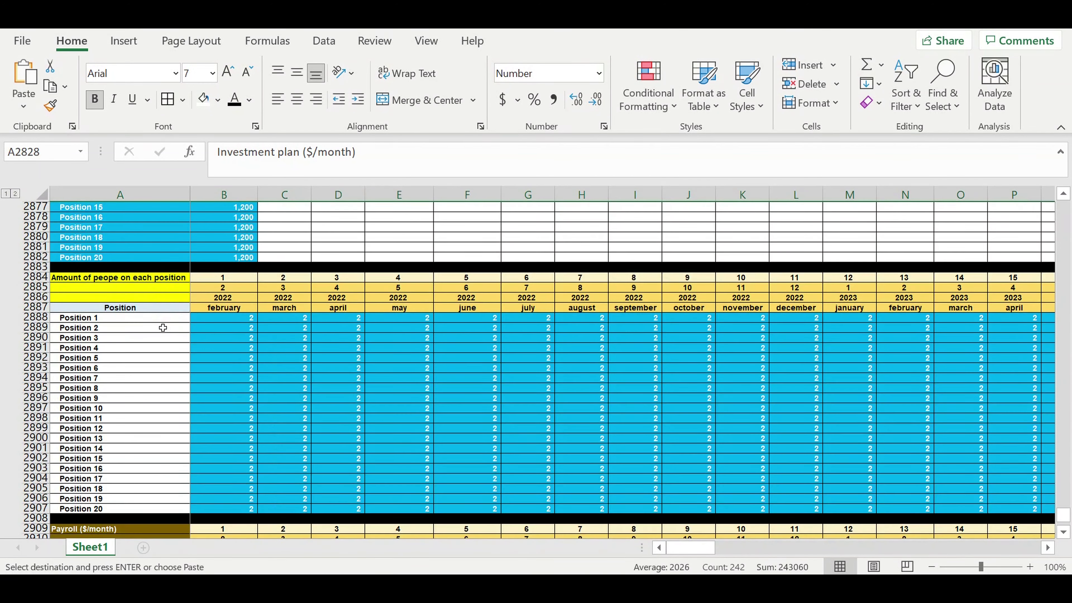
scroll(163, 328, down, 10)
scroll(163, 328, down, 5)
click(105, 300)
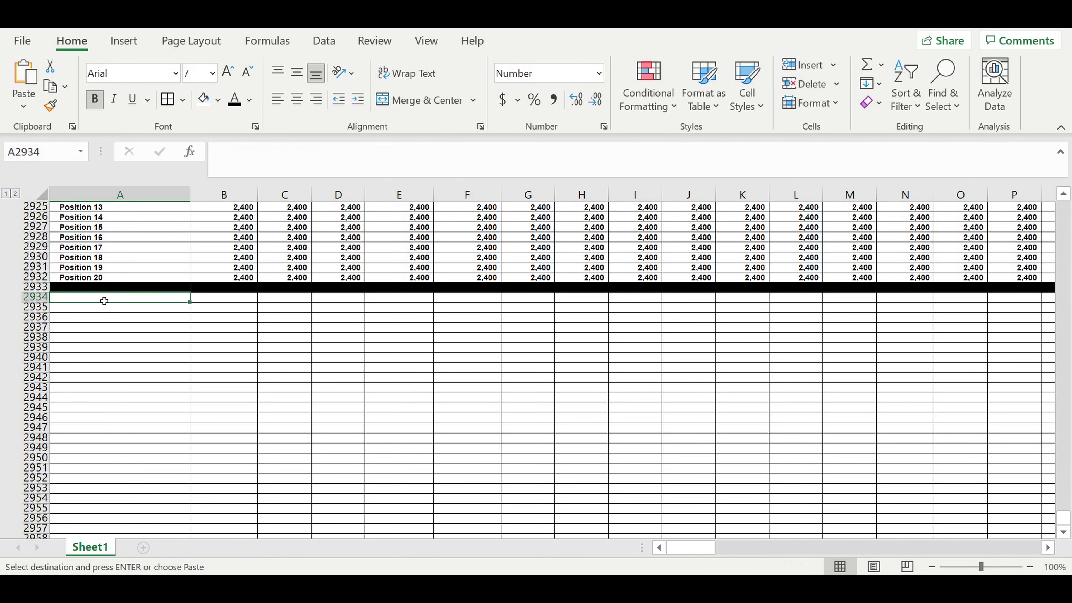
key(ctrl+v)
click(239, 356)
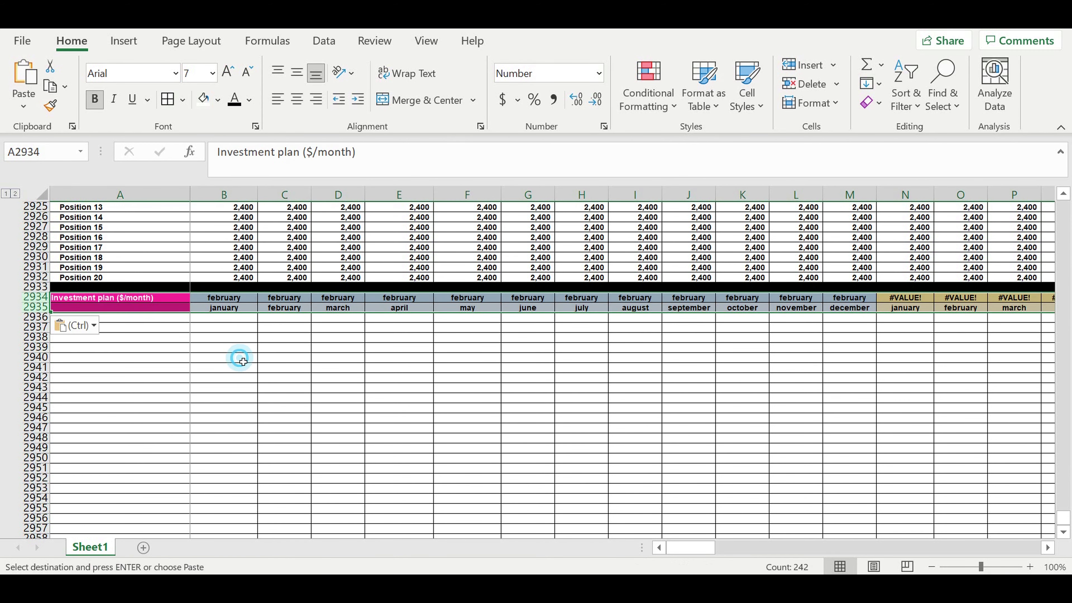
Step: Link B2934 to the original 2021 header with =B2828
click(218, 301)
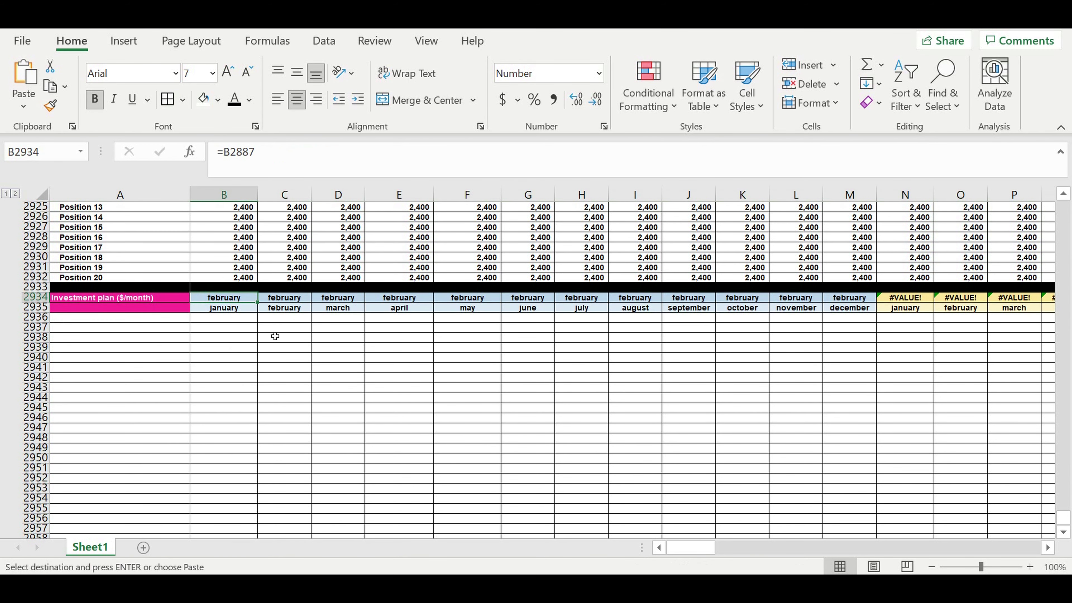
text(=)
scroll(275, 337, up, 2)
scroll(277, 336, up, 8)
scroll(274, 335, up, 7)
scroll(270, 332, up, 5)
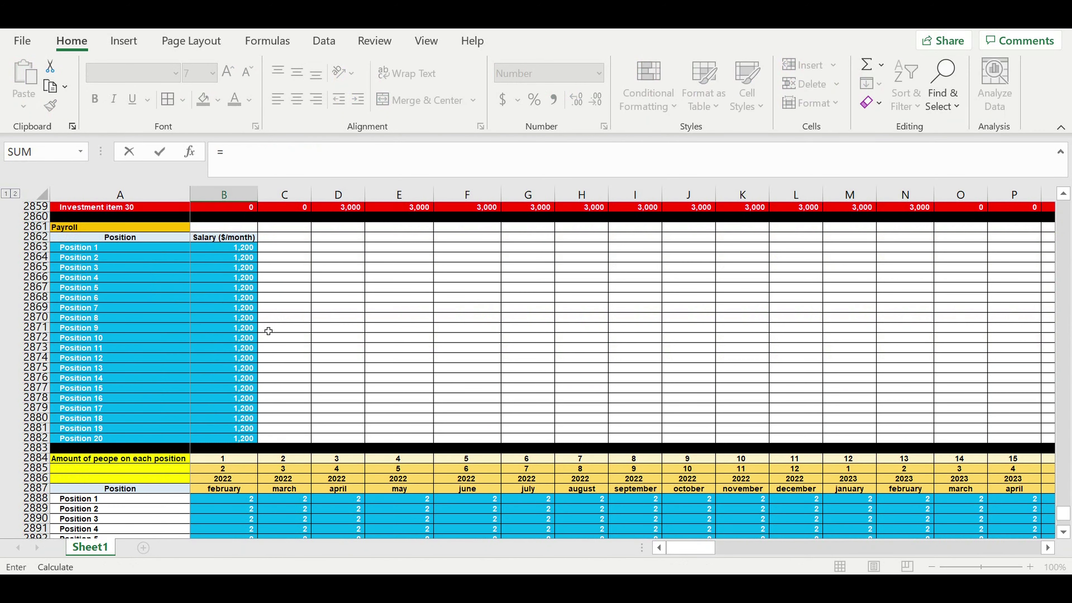
scroll(266, 330, up, 5)
scroll(266, 330, up, 4)
scroll(267, 330, up, 8)
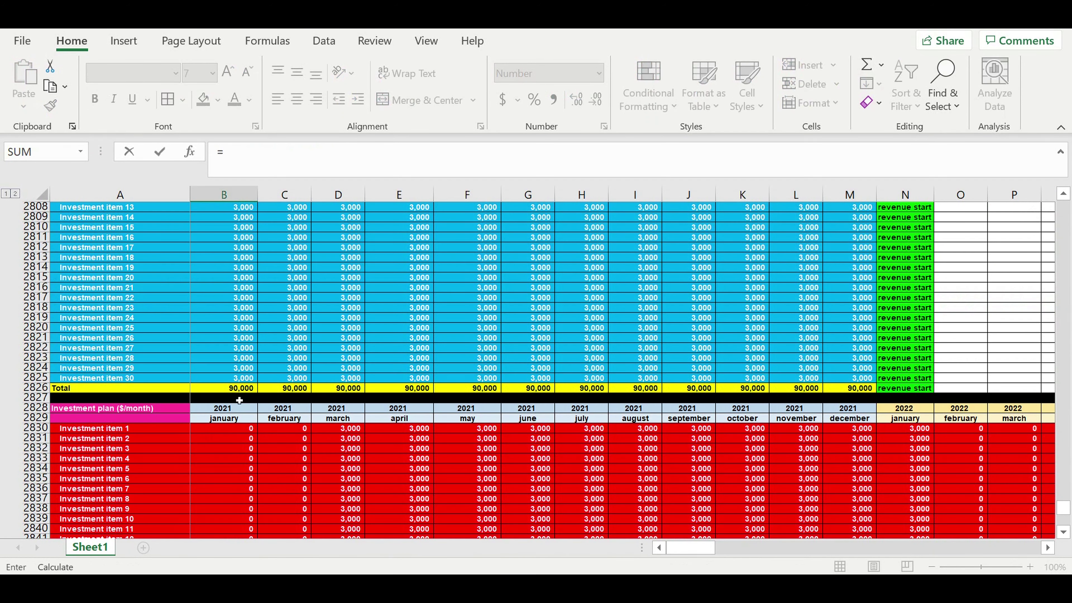
click(231, 411)
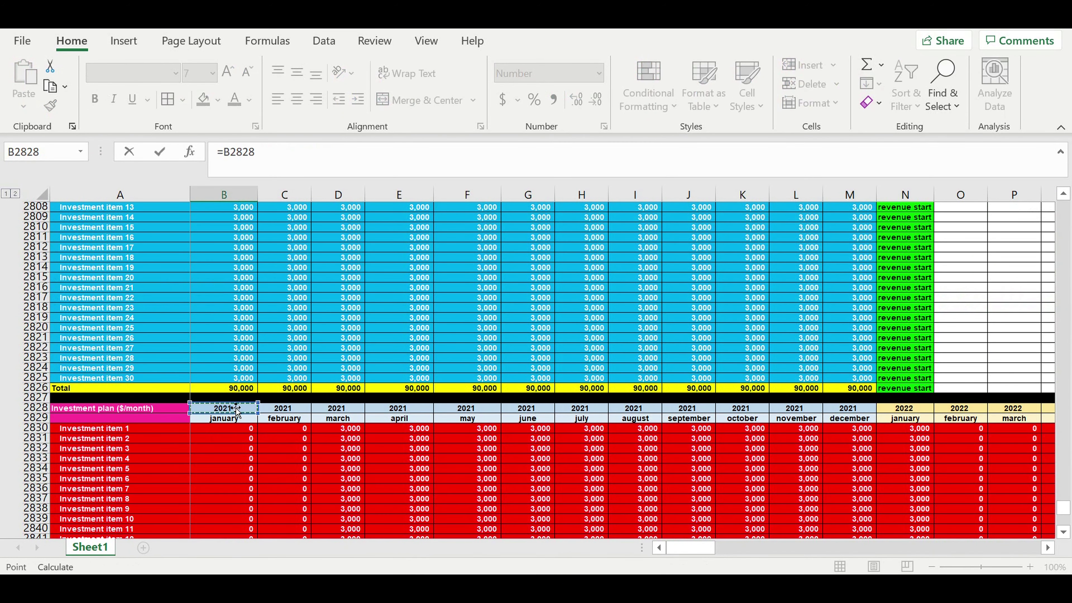
key(Return)
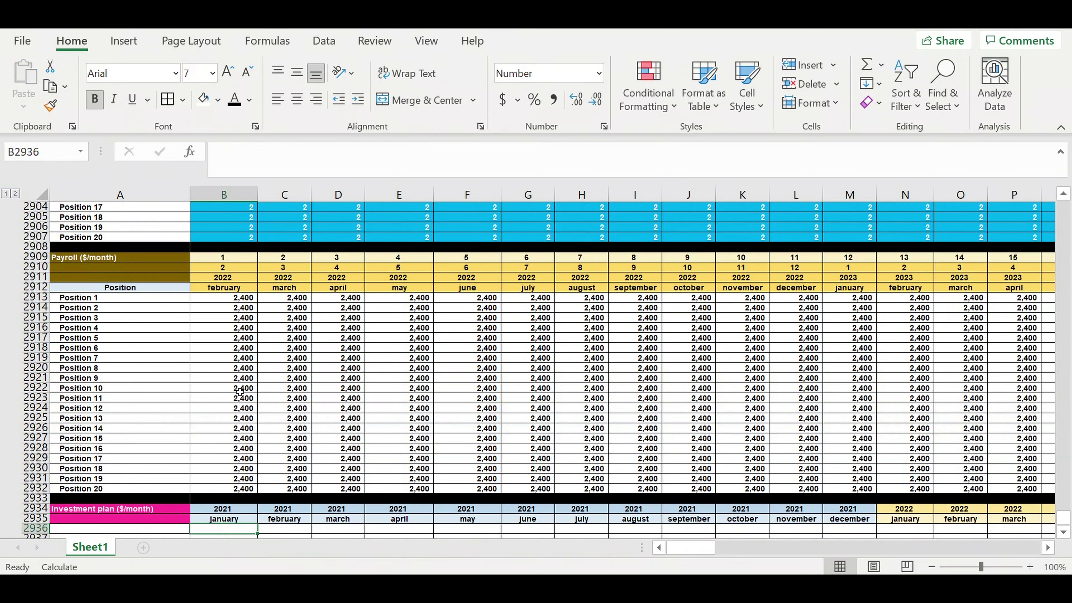
Step: Start renaming the copied title in A2934 to Payroll
scroll(229, 398, down, 2)
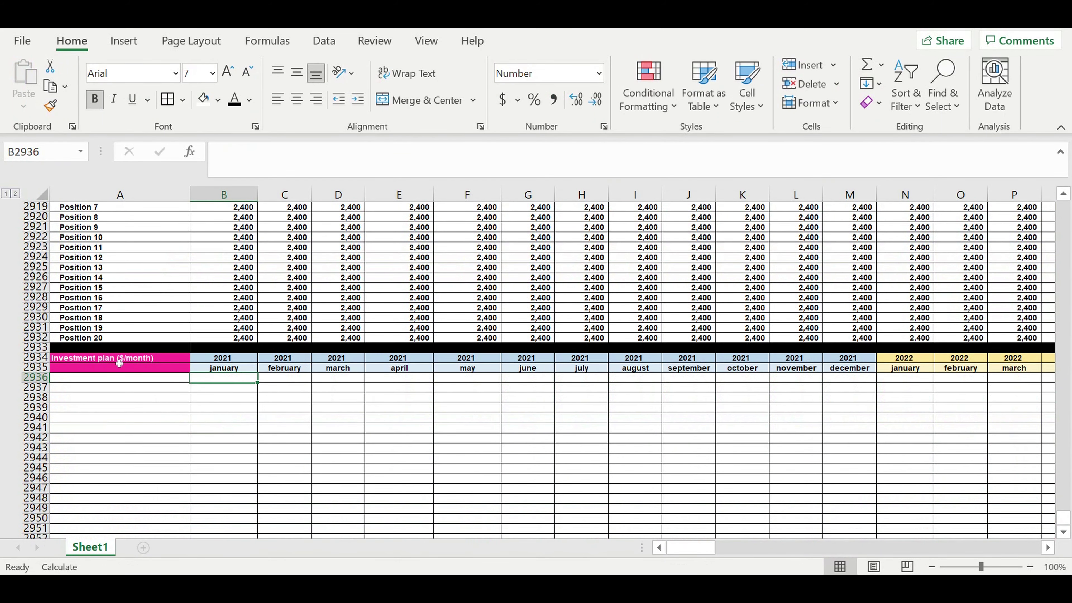
click(110, 361)
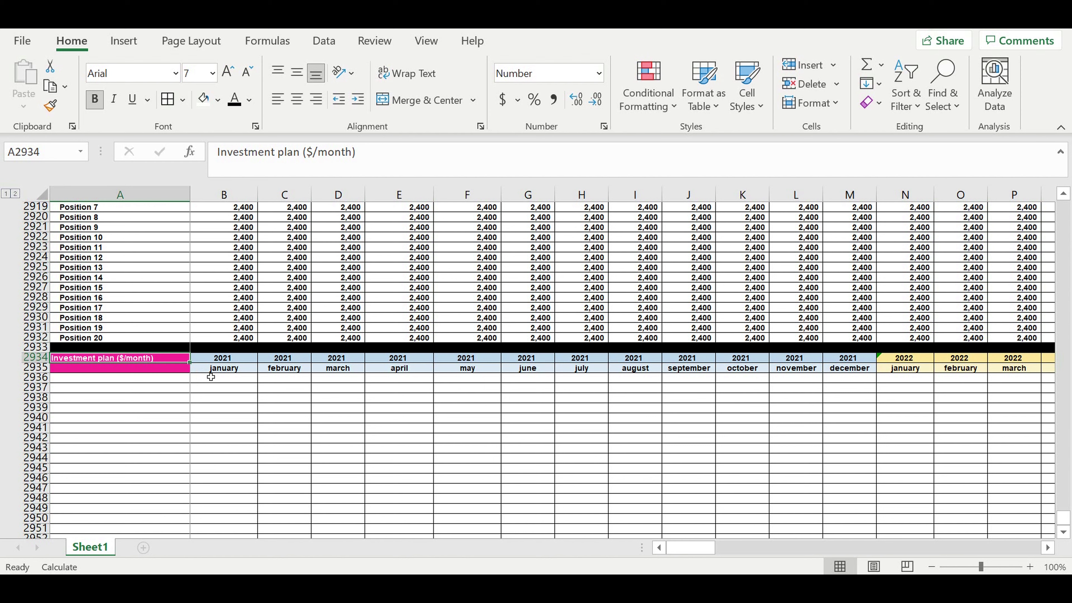
text(Payroll)
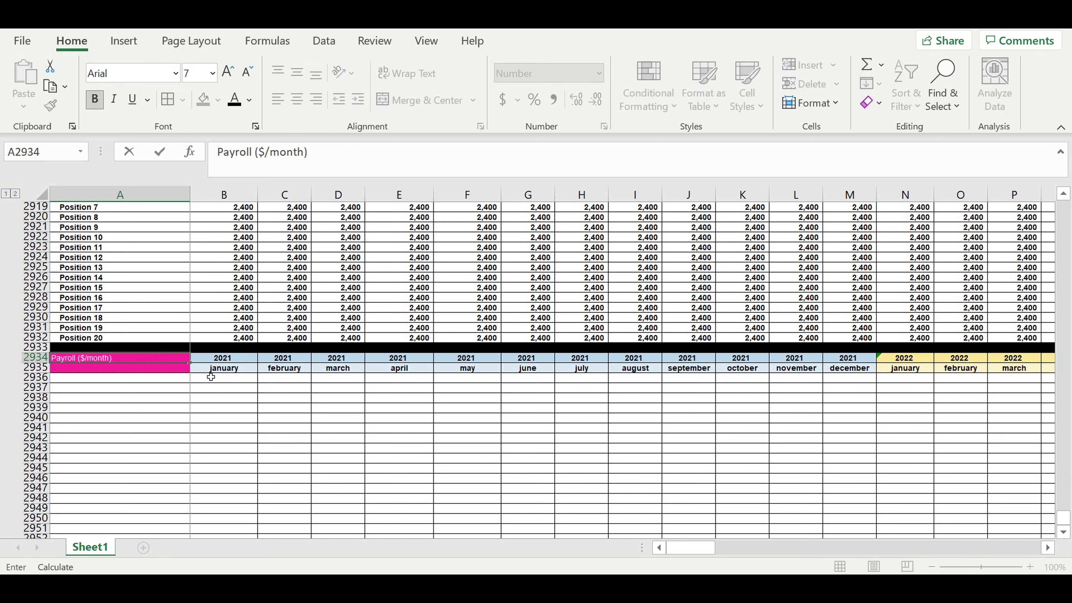
Step: Fill the Payroll ($/month) header cells A2934:A2935 purple
click(120, 418)
drag(103, 360, 101, 371)
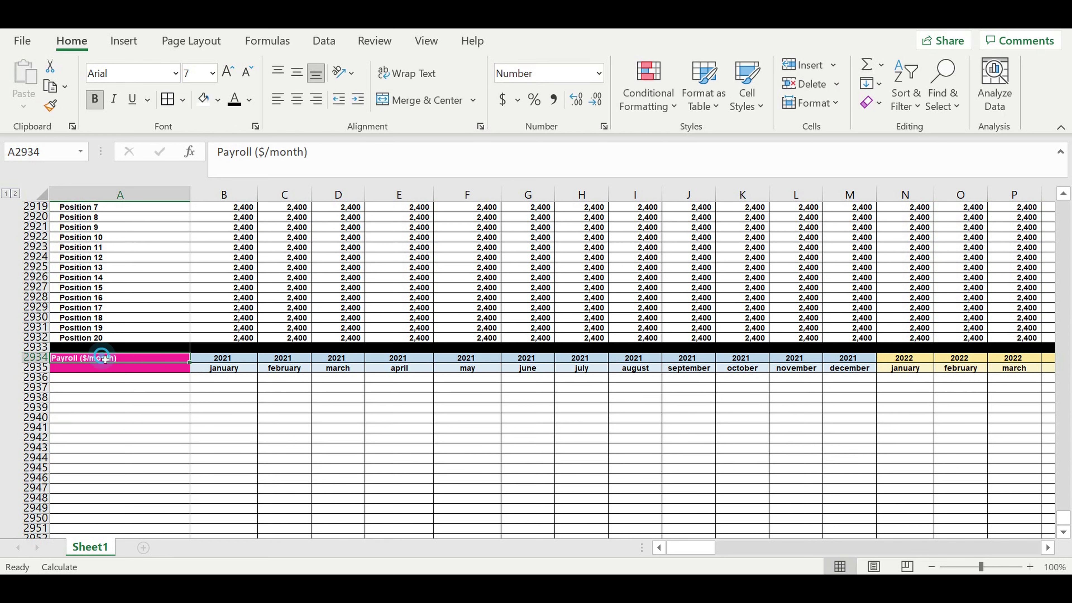
click(217, 100)
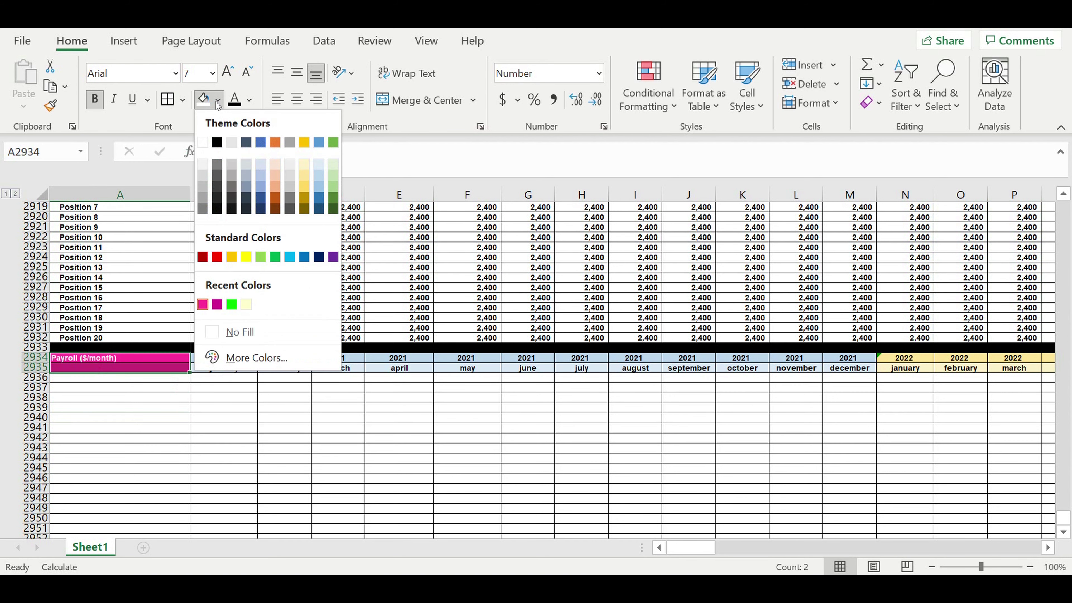
click(333, 257)
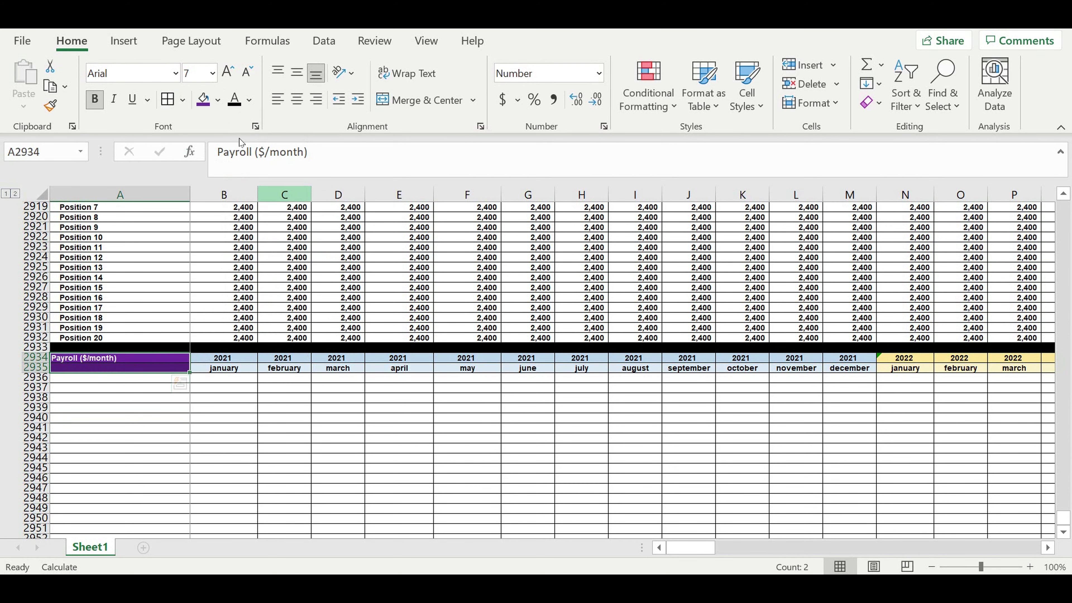
Step: Link A2936 to the Position 1 name above with =A2913
click(150, 409)
click(144, 383)
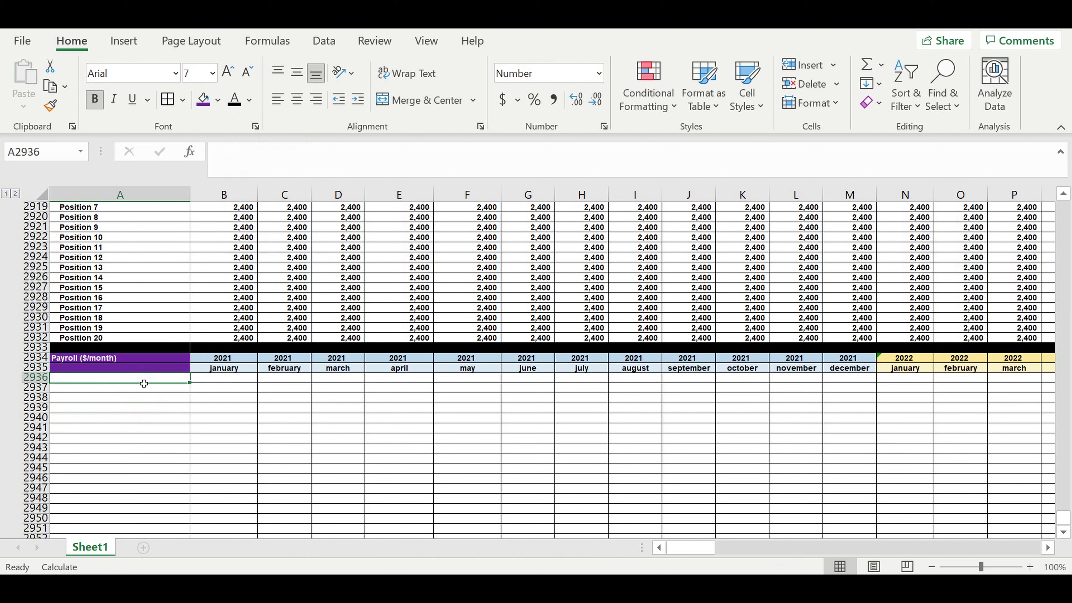
text(=)
scroll(135, 323, up, 2)
scroll(135, 323, up, 3)
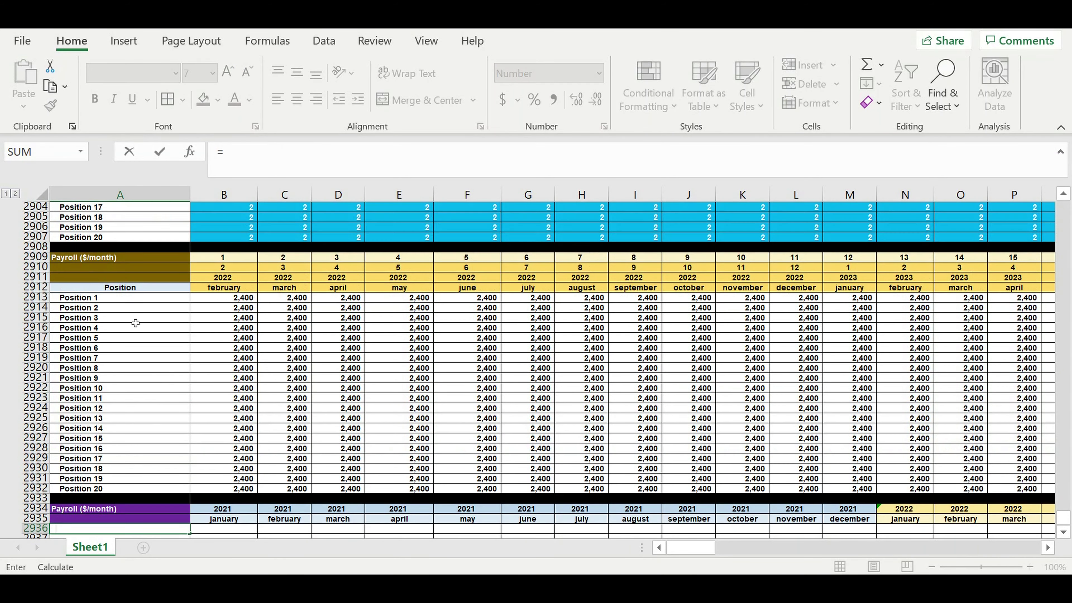
click(100, 298)
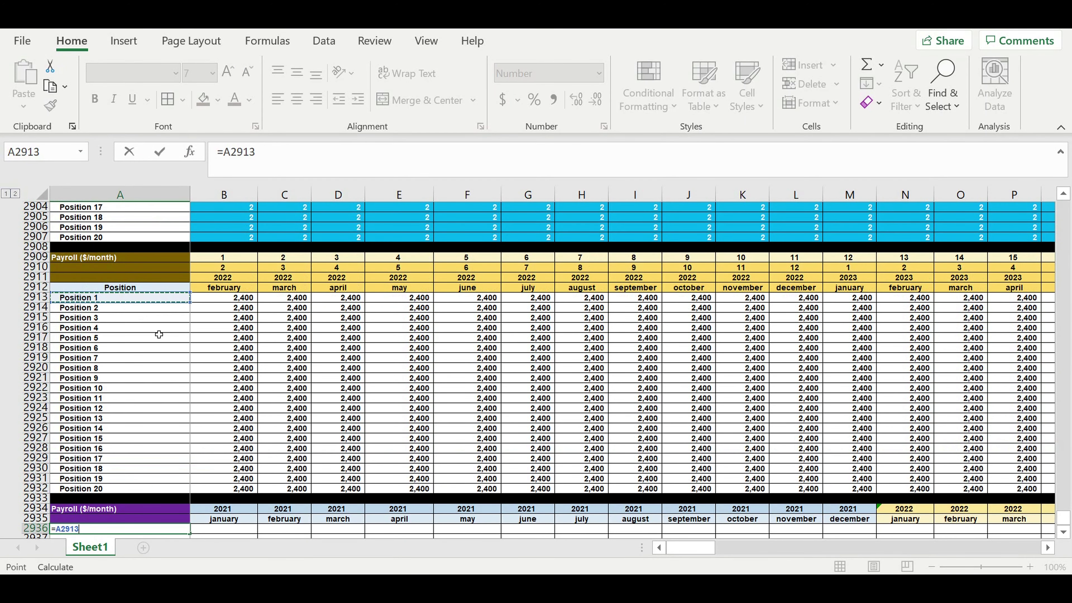
key(Return)
key(Return)
Step: Fill the name link down to A2955 to list Position 1 through Position 20
scroll(164, 359, down, 1)
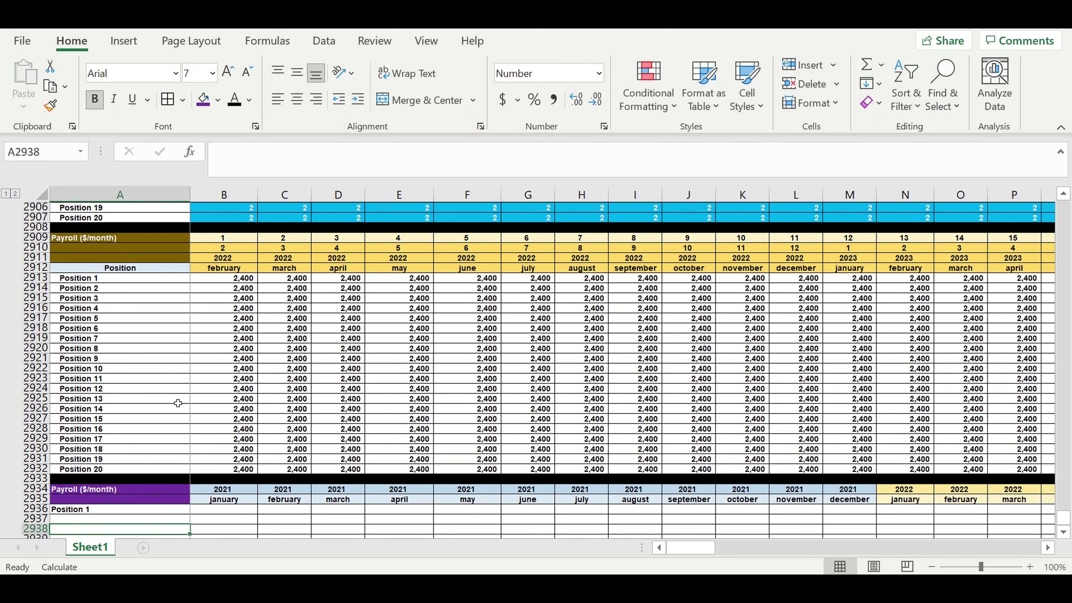
scroll(177, 398, down, 3)
scroll(178, 399, down, 3)
click(140, 329)
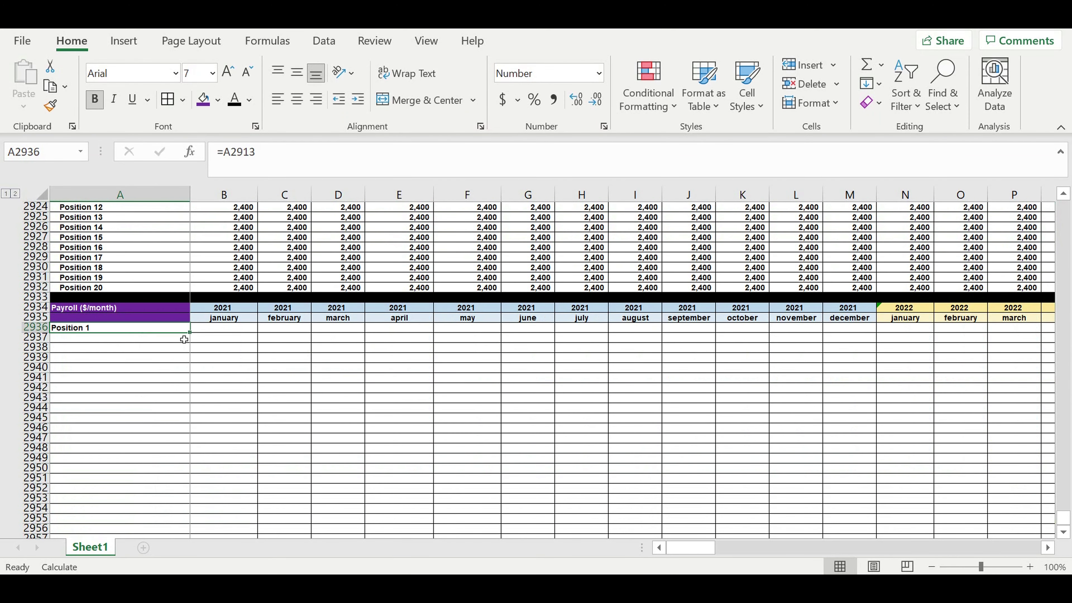
drag(195, 338, 187, 470)
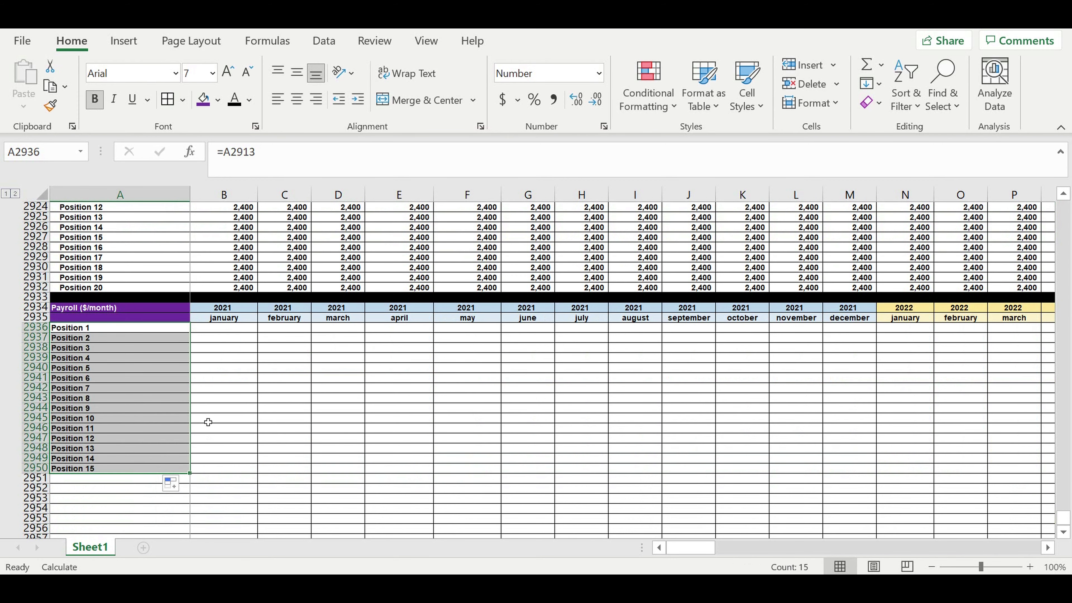
scroll(208, 422, down, 2)
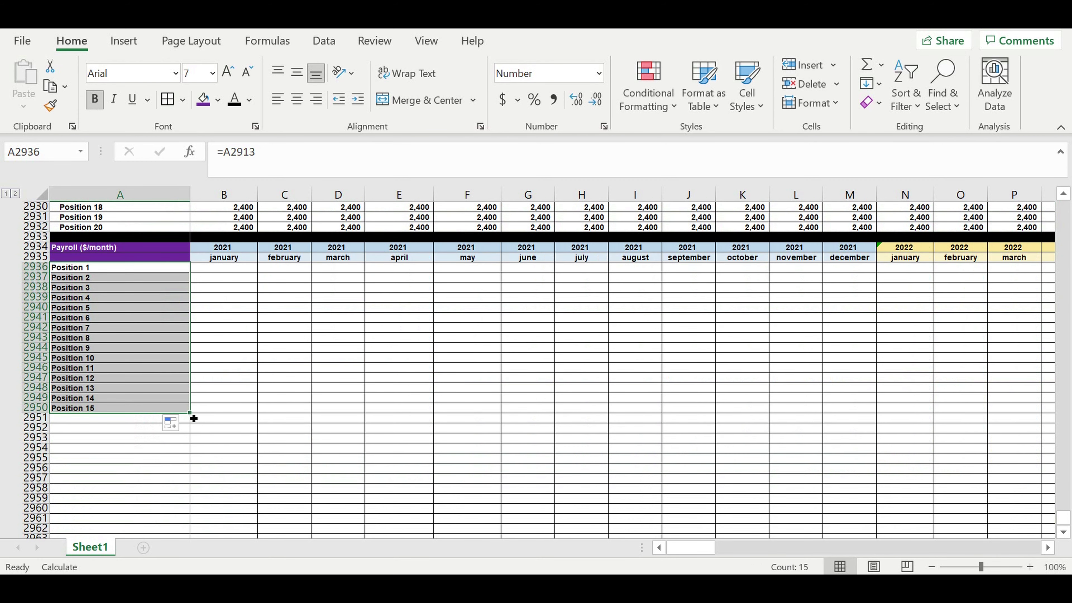
drag(194, 419, 194, 464)
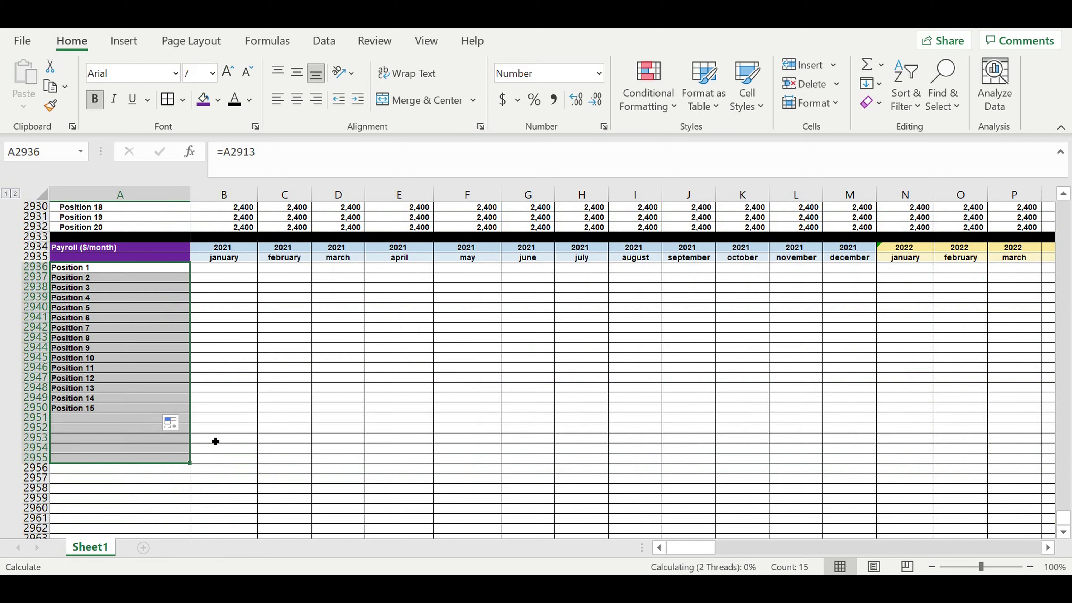
Step: Fill row 2956 black as a divider under the position names
click(41, 468)
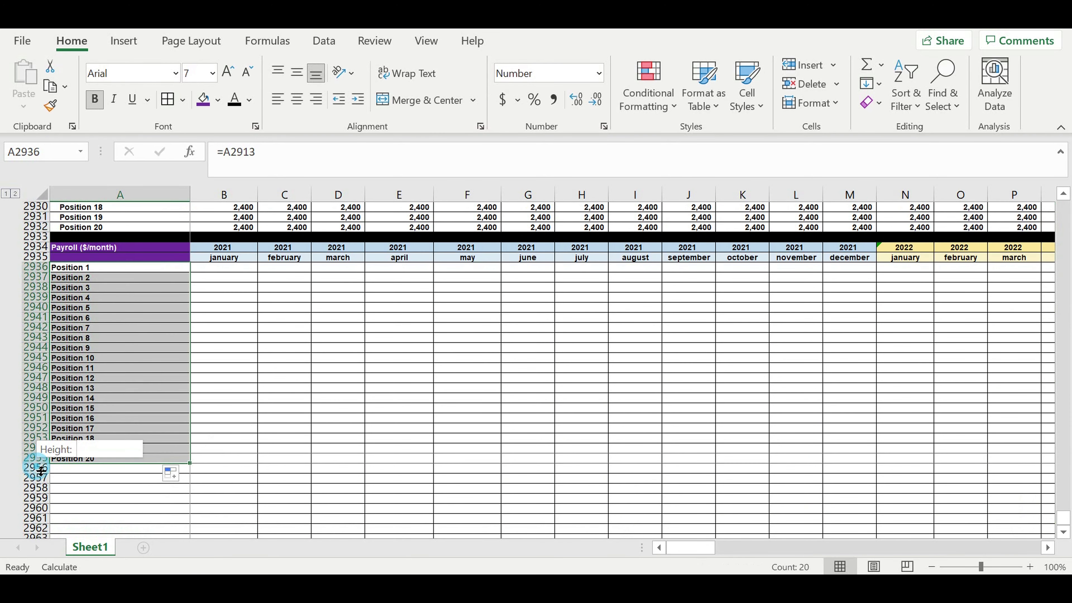
click(36, 469)
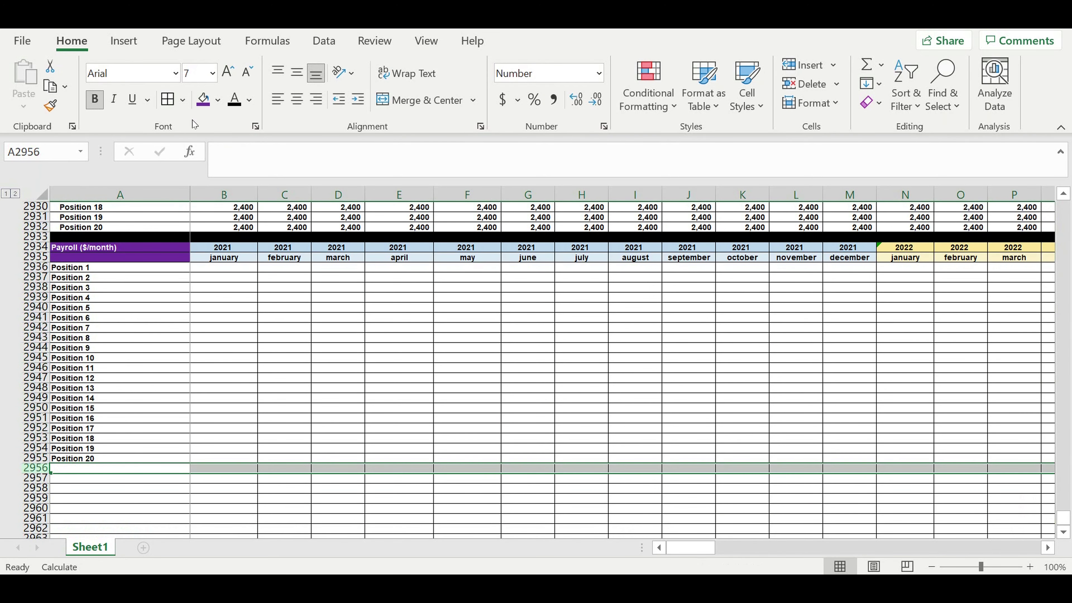
click(219, 100)
click(217, 140)
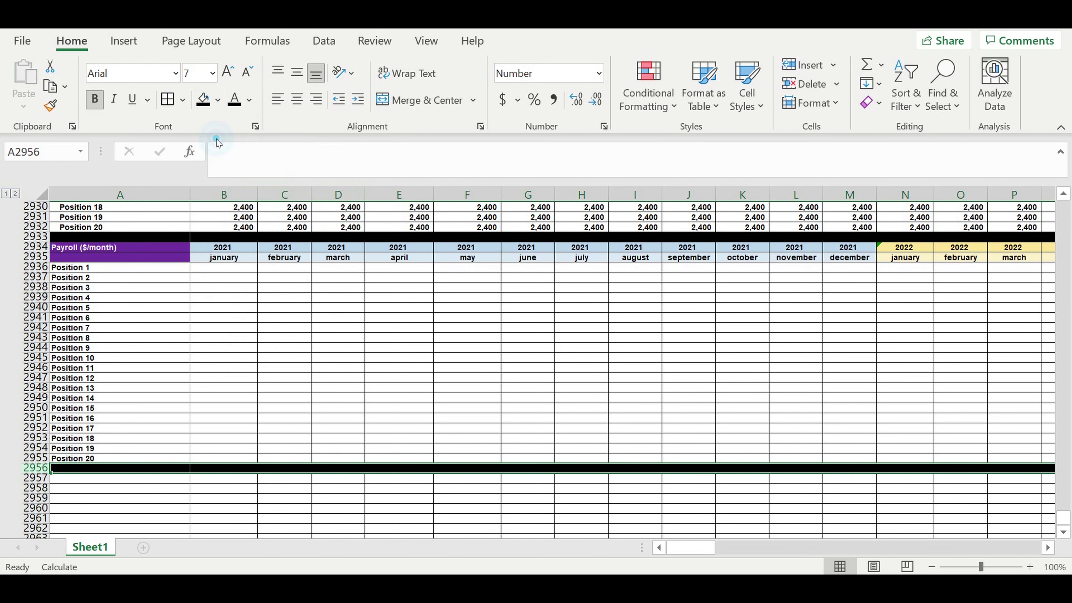
Step: Increase the indent of the twenty position names in A2936:A2955
drag(112, 271, 102, 462)
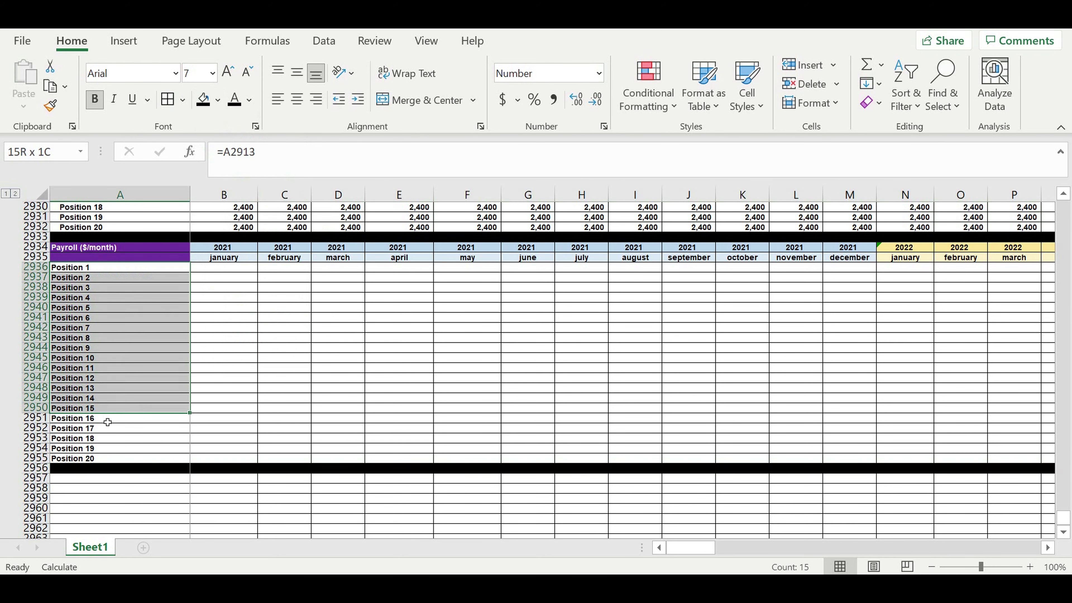
click(359, 102)
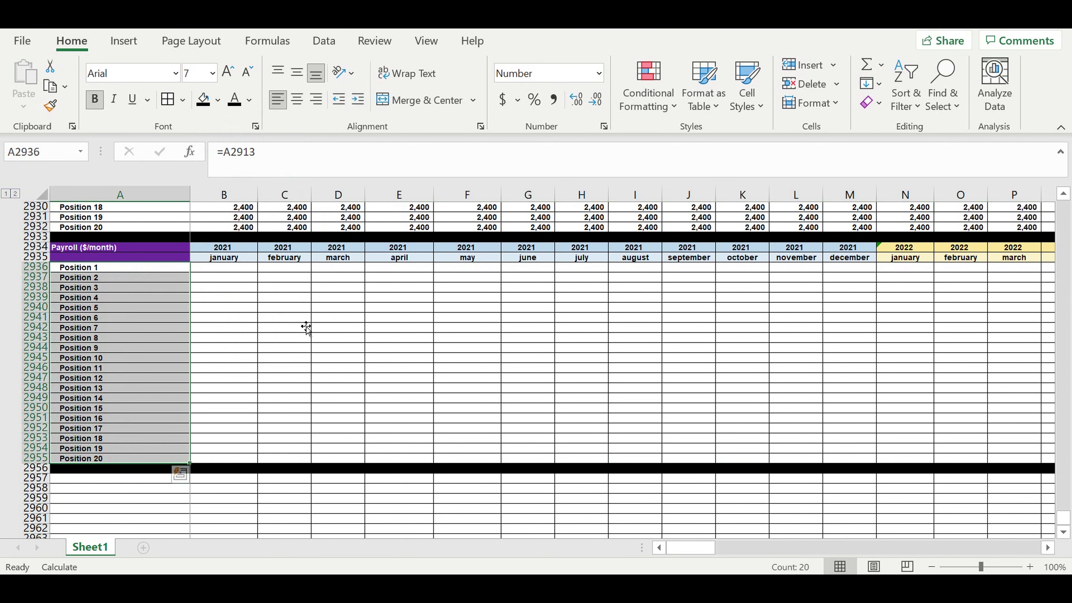
click(298, 317)
scroll(321, 320, up, 7)
Step: Insert two blank rows at 2791:2792 beneath Investment stage (3-2-1-0)
scroll(320, 319, up, 9)
scroll(320, 315, up, 9)
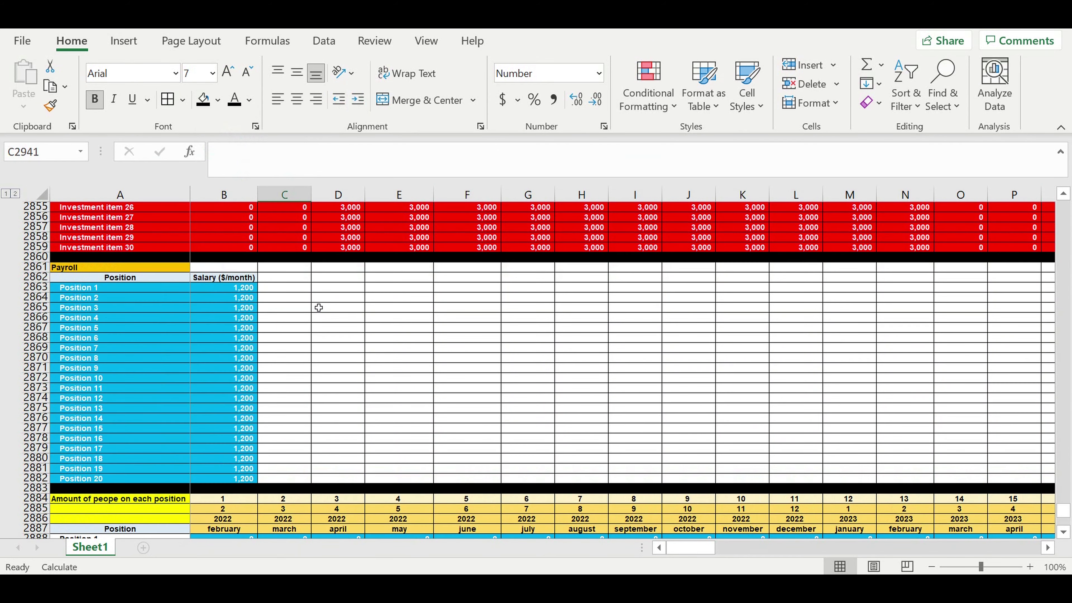
scroll(319, 307, up, 9)
scroll(318, 307, up, 3)
scroll(319, 308, up, 6)
scroll(319, 307, up, 8)
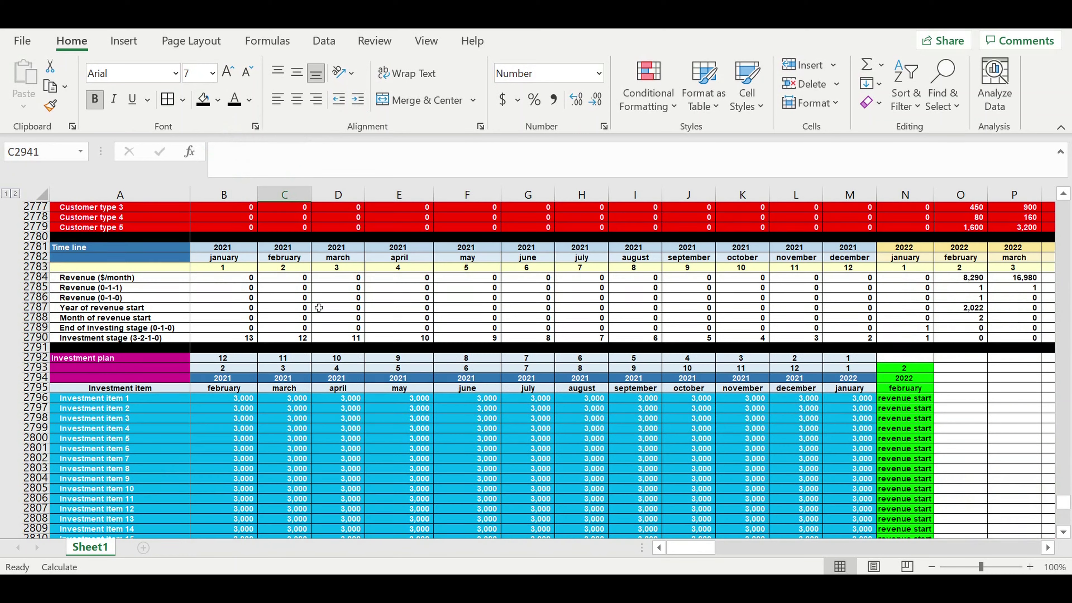
click(700, 329)
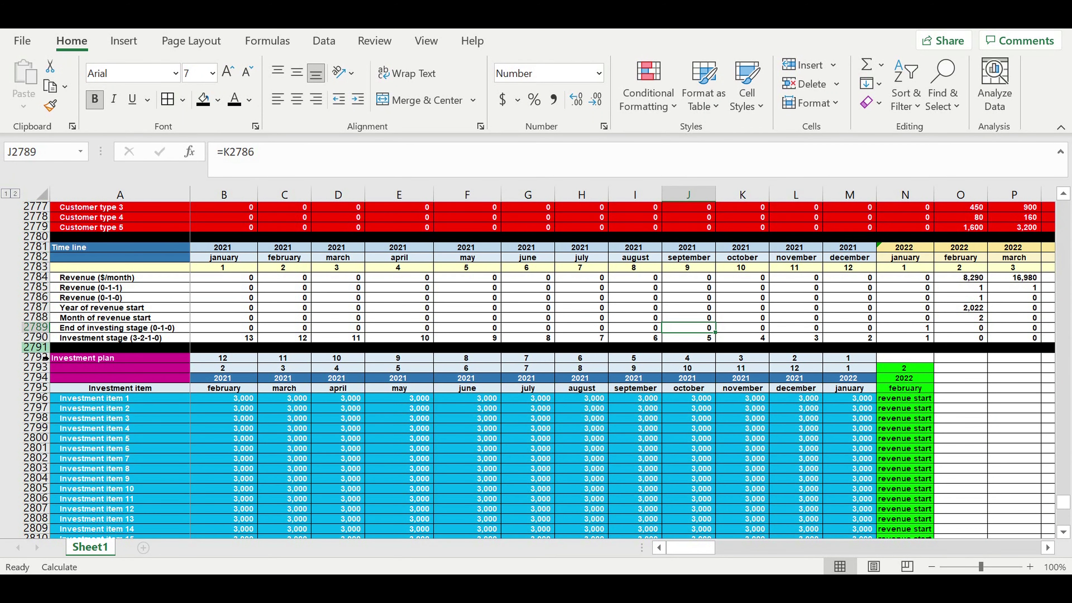
drag(38, 347, 38, 357)
right_click(38, 358)
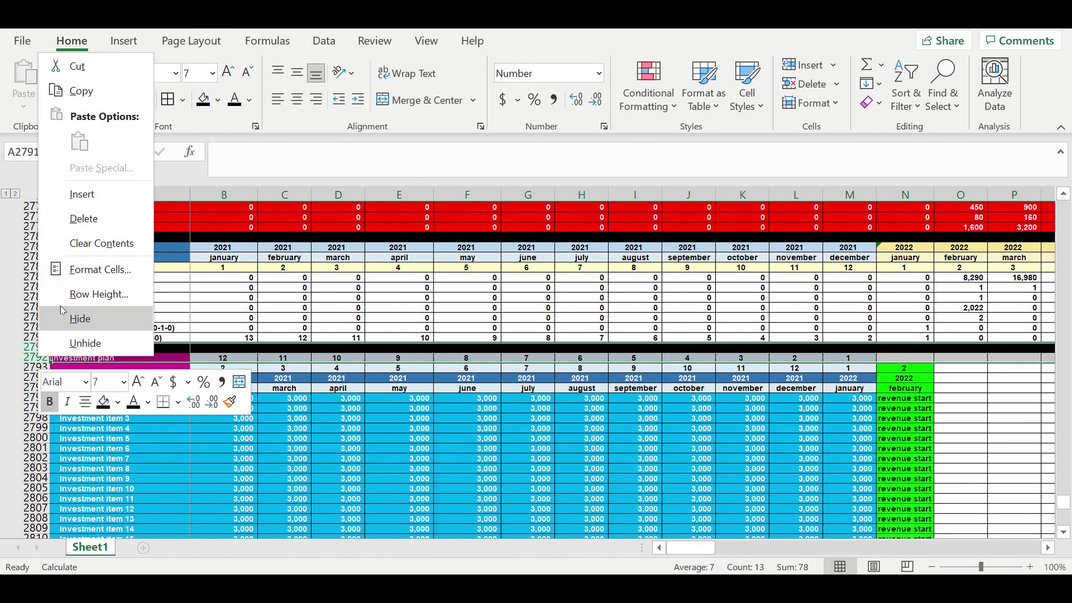
key(Escape)
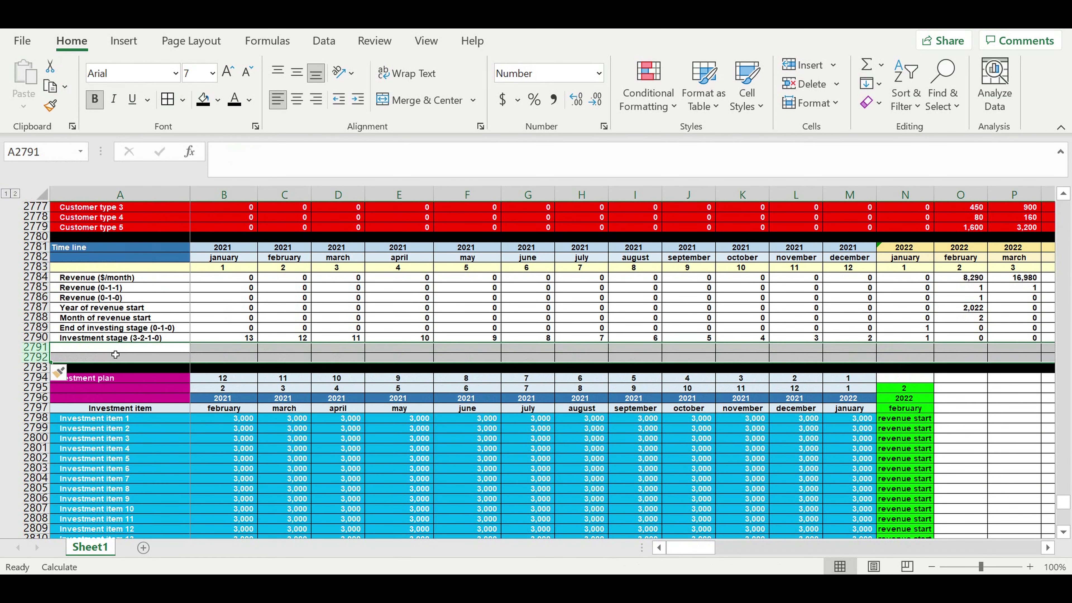
Step: Label A2791 'Operating activity (0-1-2-3)'
click(105, 348)
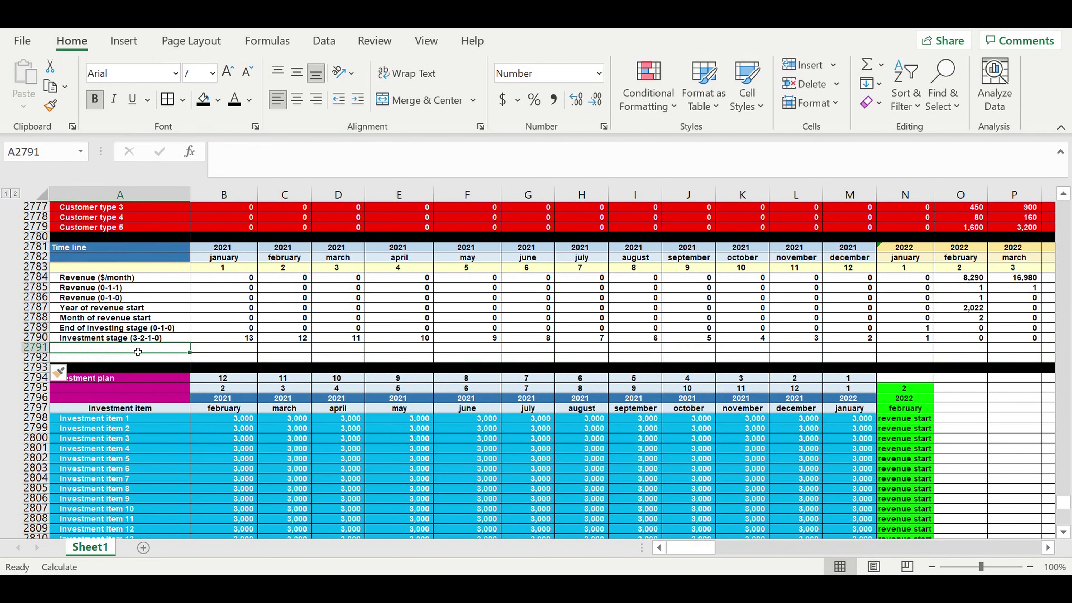
text(Operati)
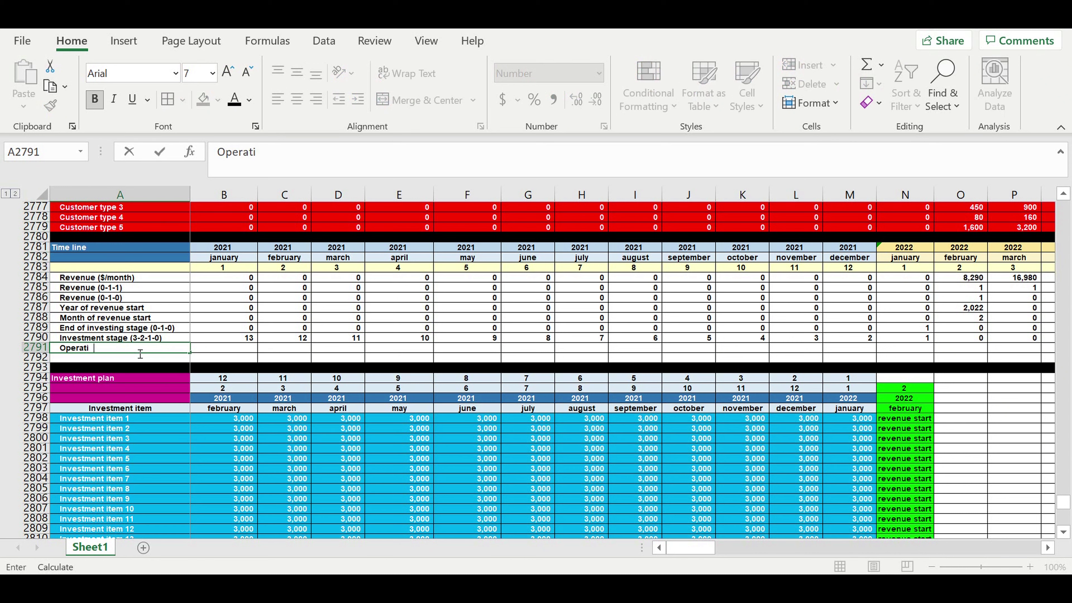
text(ng activity (0-)
text(1-2-3)
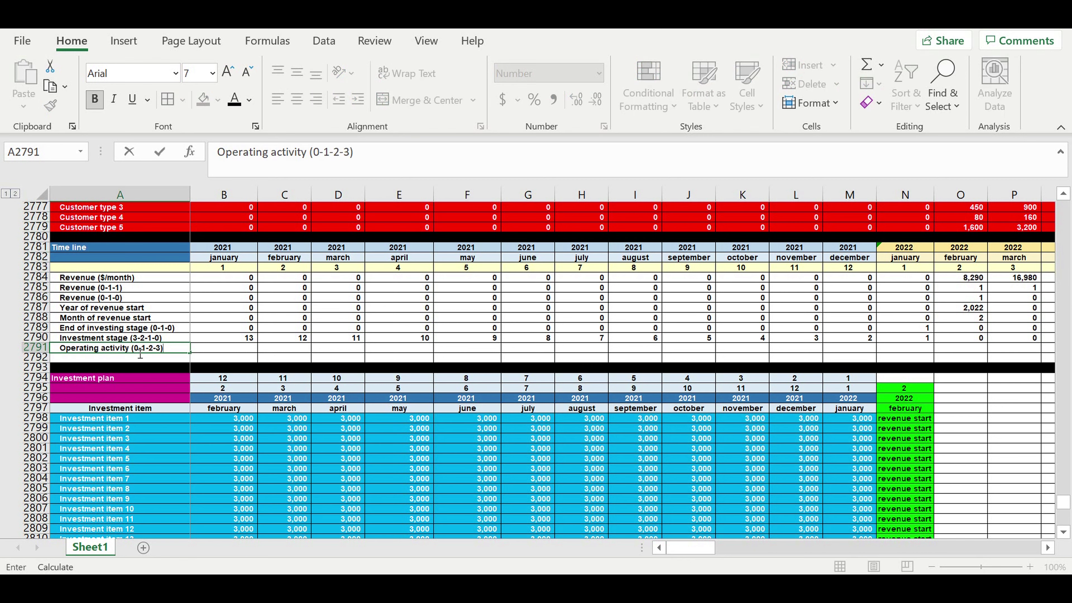
key(Return)
Step: Link B2791 to January's Revenue (0-1-1) value and set C2791 to =B2791+C2785
click(223, 307)
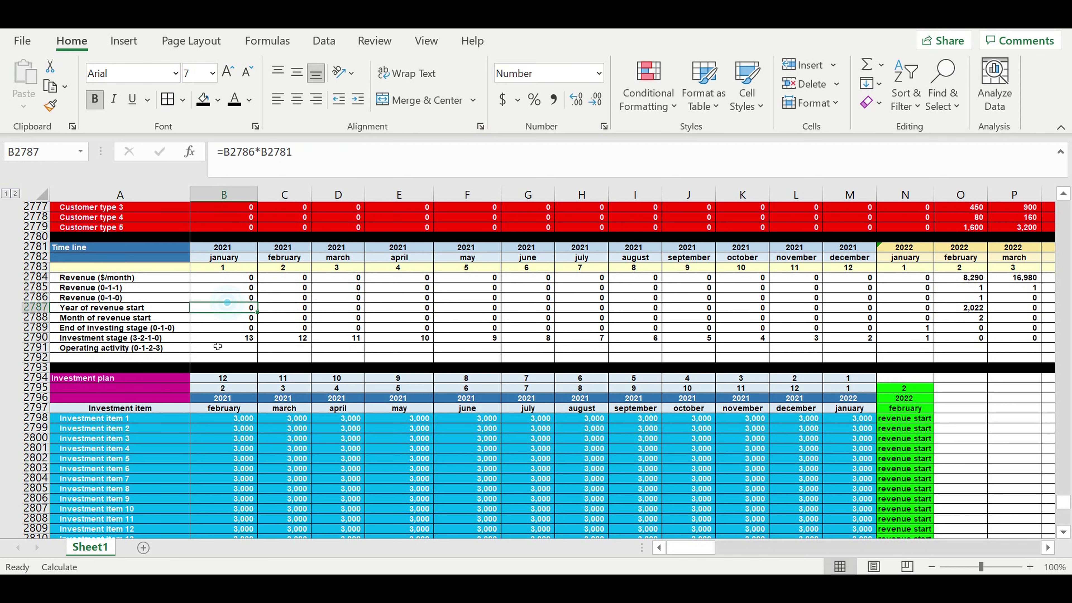
click(215, 352)
text(=)
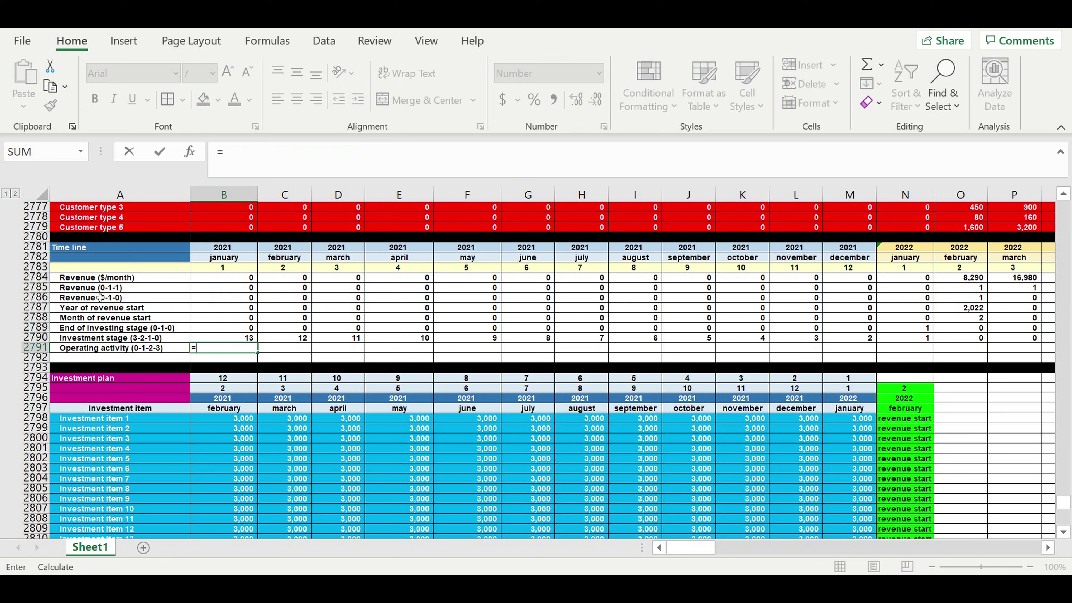
click(216, 291)
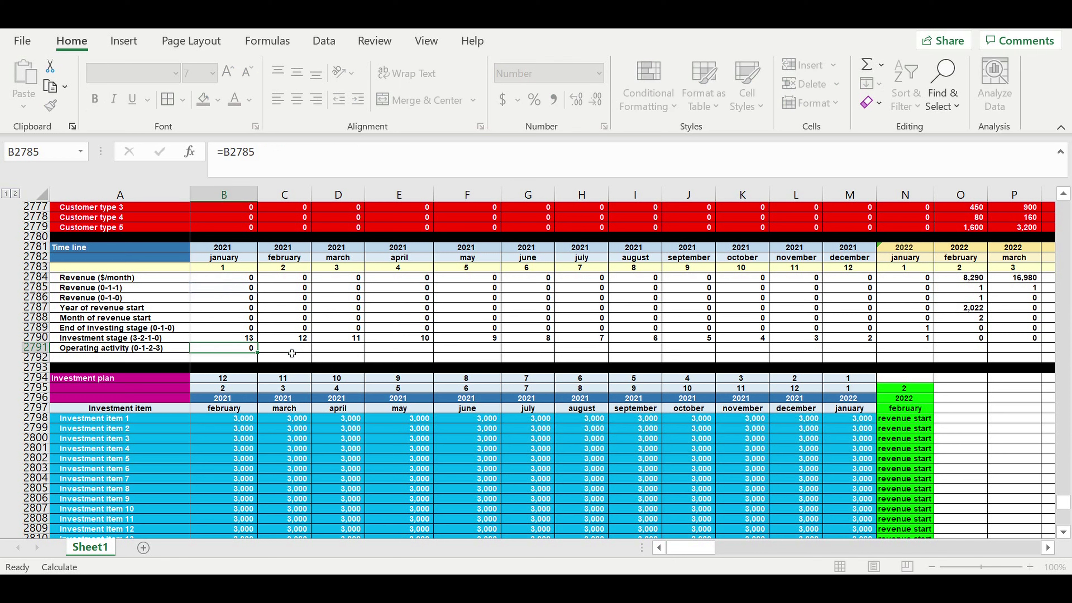
key(Tab)
text(=)
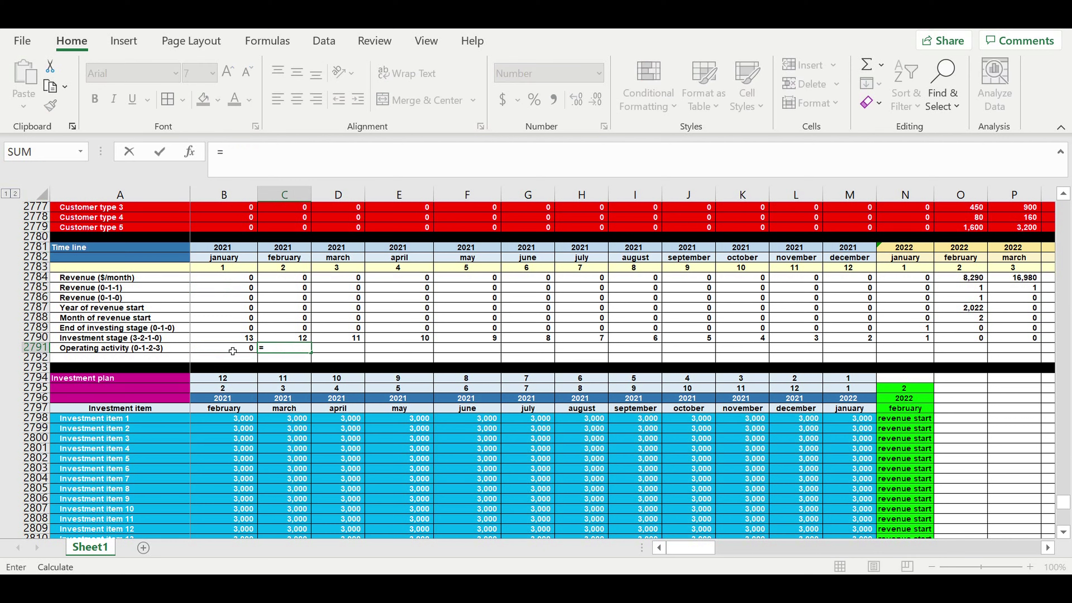
click(233, 351)
text(+)
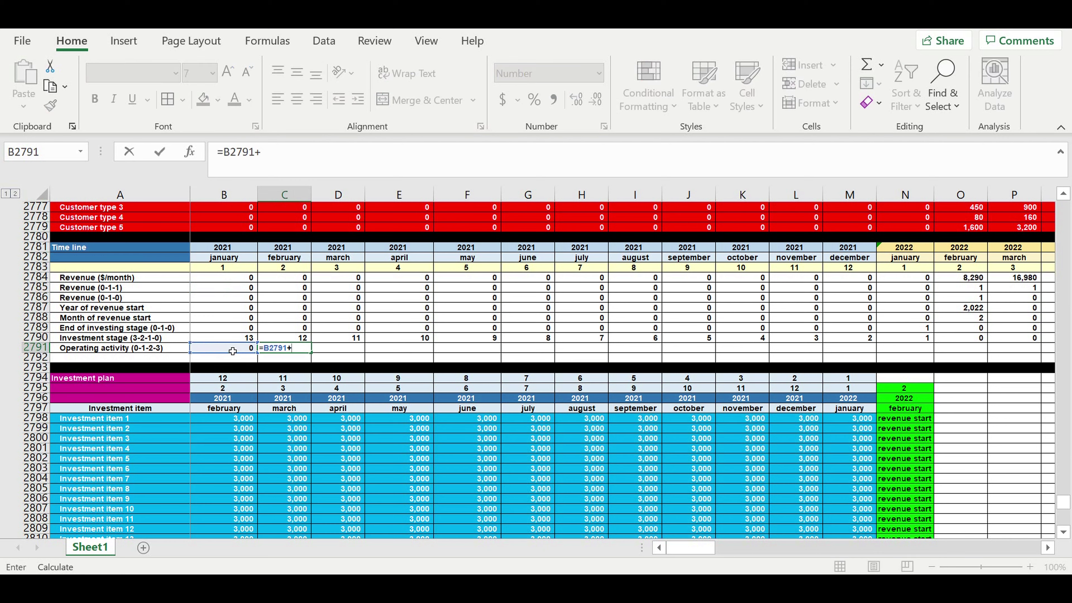
click(301, 289)
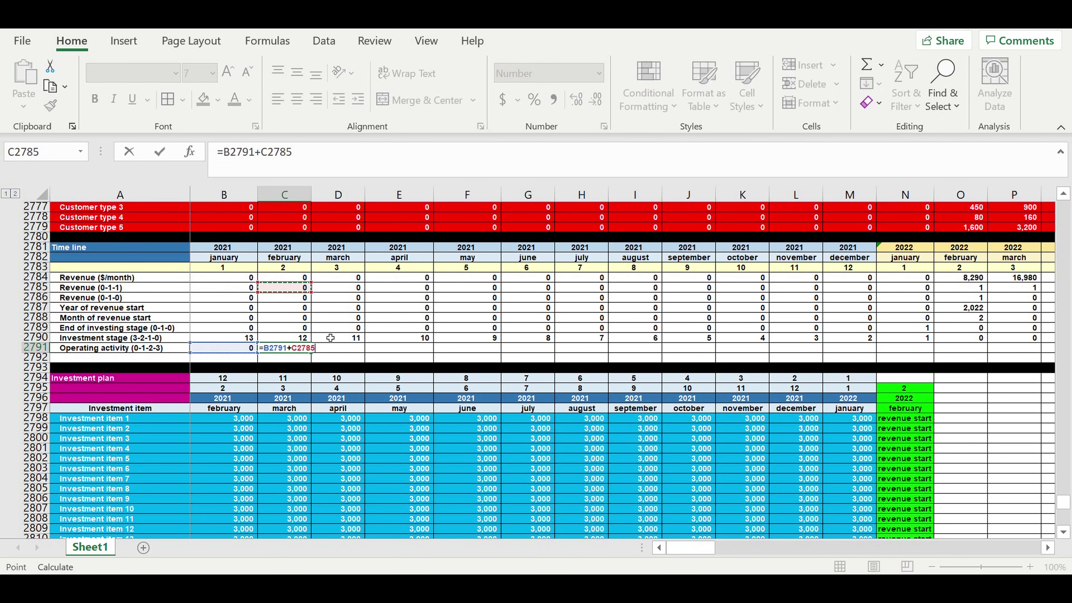
key(Return)
Step: Fill the C2791 counter formula across row 2791 through December 2030
click(298, 349)
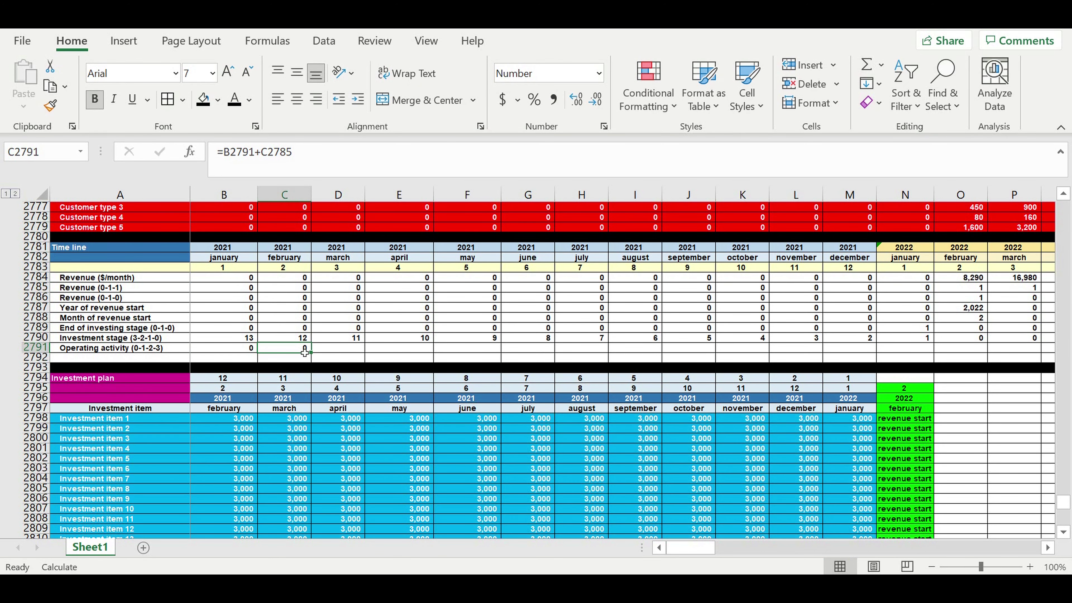
mouse_move(311, 362)
mouse_down()
mouse_move(994, 348)
mouse_move(935, 348)
mouse_up()
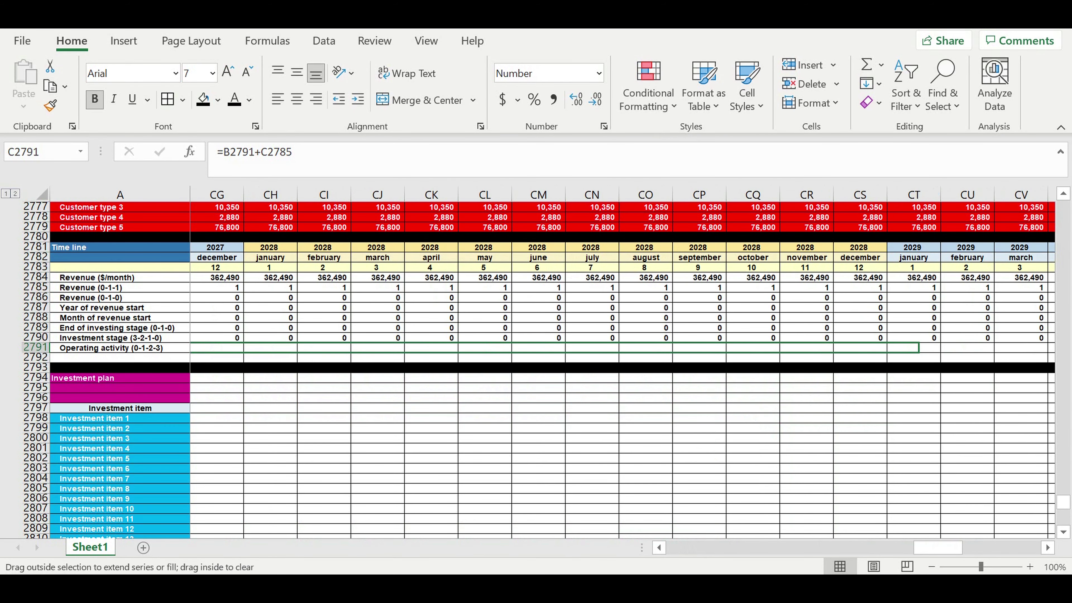
mouse_move(935, 349)
mouse_down()
mouse_move(1022, 335)
mouse_move(896, 361)
mouse_up()
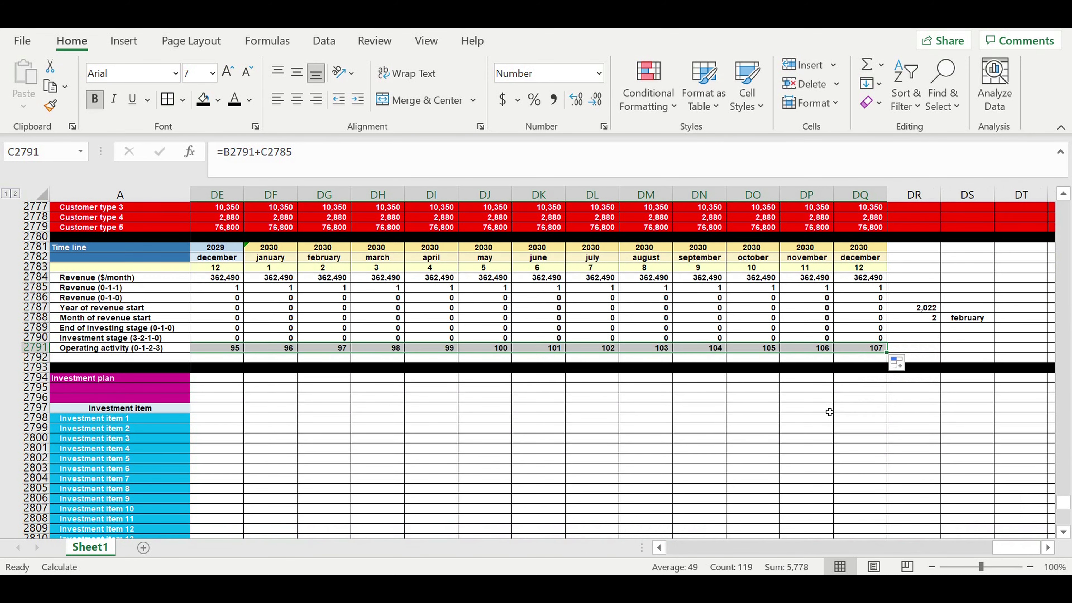
click(829, 412)
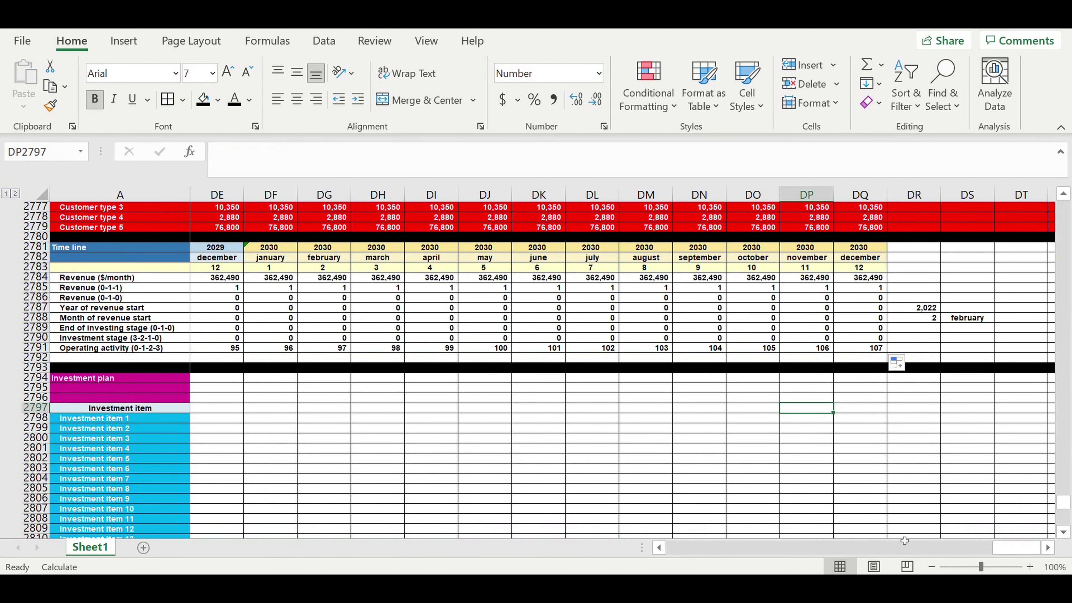
mouse_move(1018, 548)
mouse_down()
mouse_move(751, 553)
mouse_move(435, 468)
mouse_up()
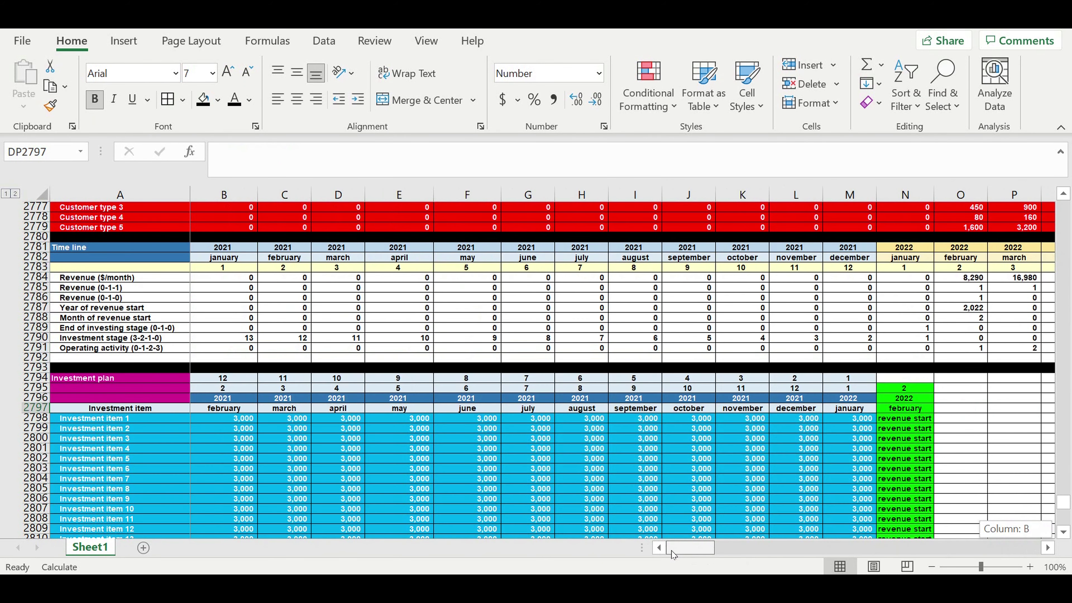
click(42, 357)
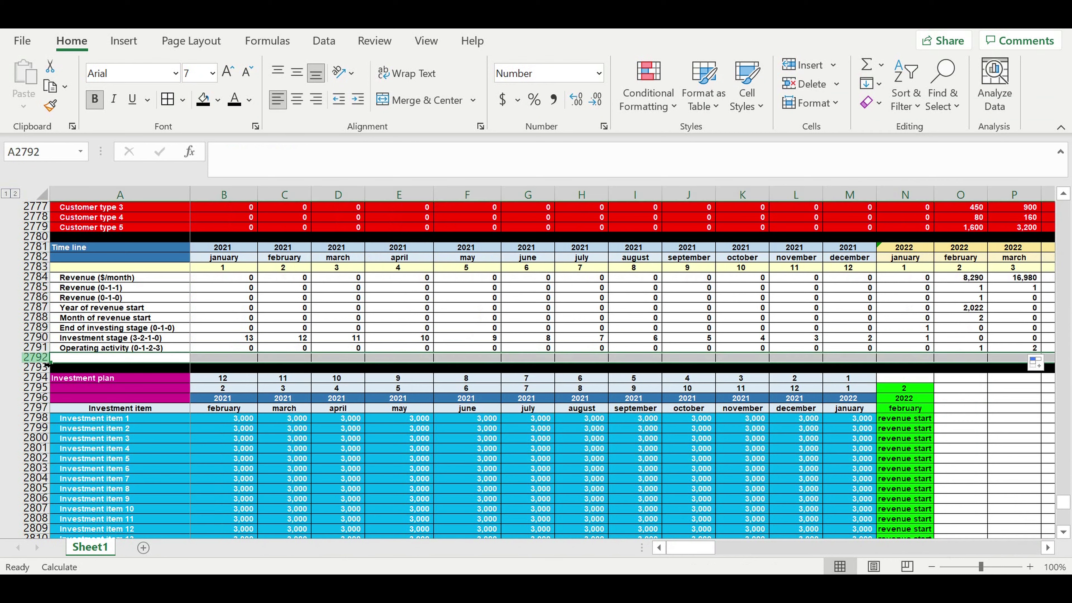
Step: Delete empty row 2792 and move to Position 1's January payroll cell B2937
right_click(42, 357)
click(86, 219)
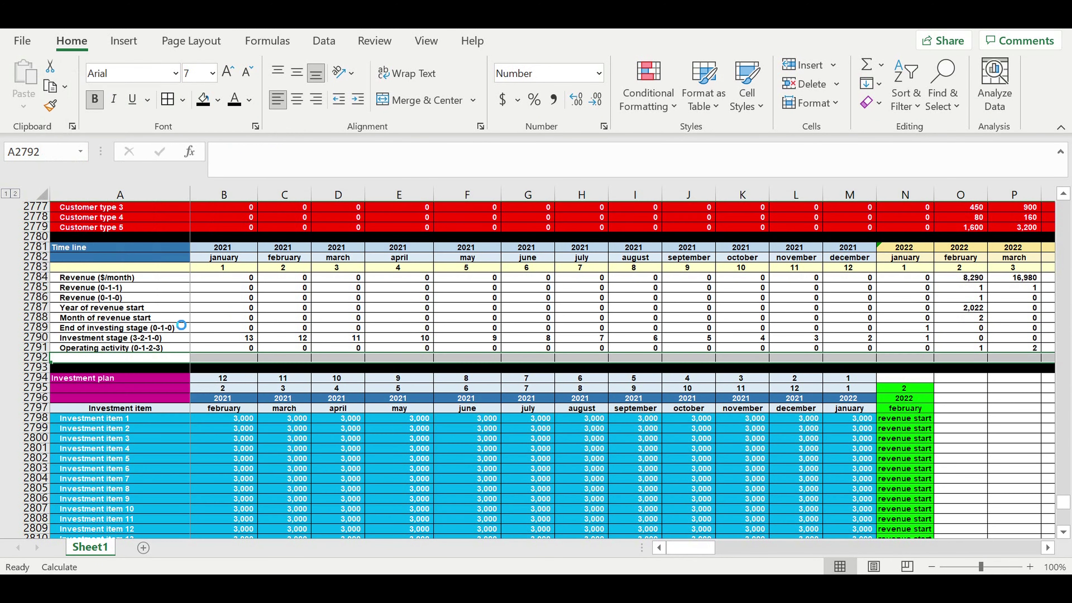
click(141, 442)
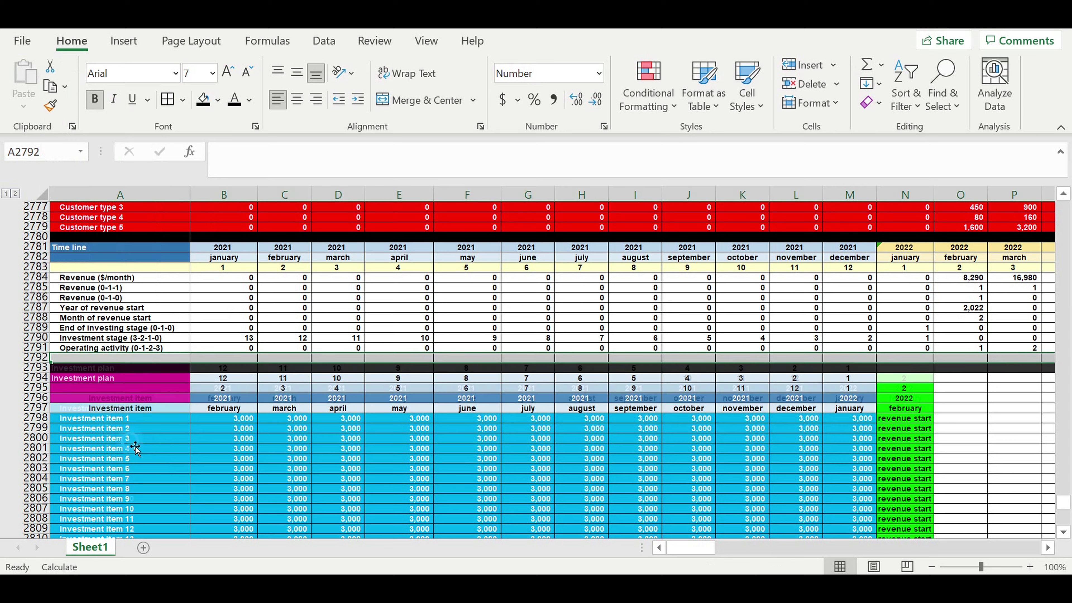
scroll(132, 438, down, 9)
scroll(134, 431, down, 7)
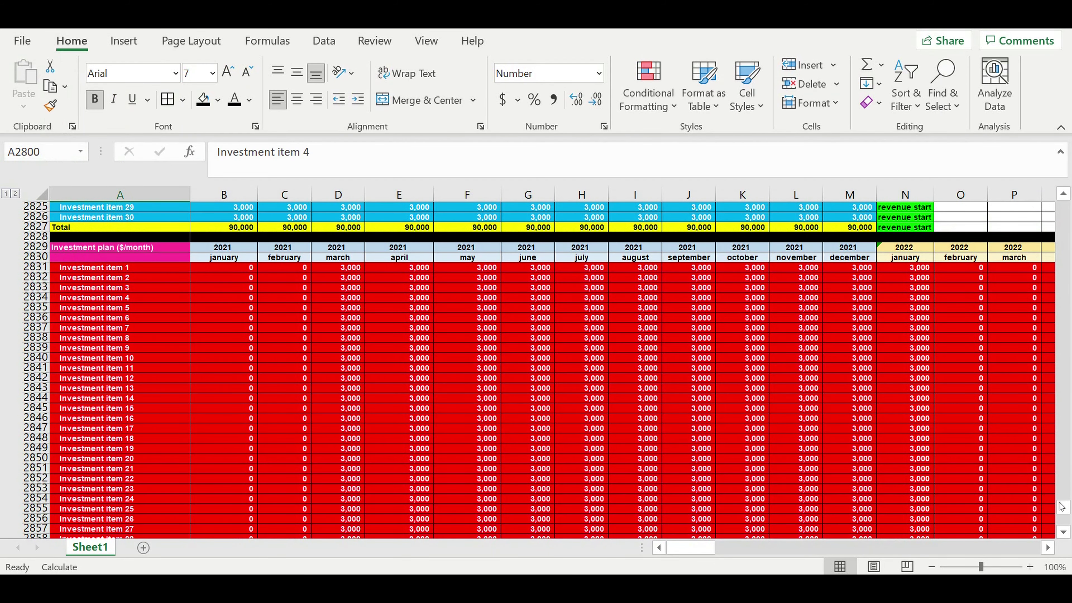
drag(1063, 507, 1065, 532)
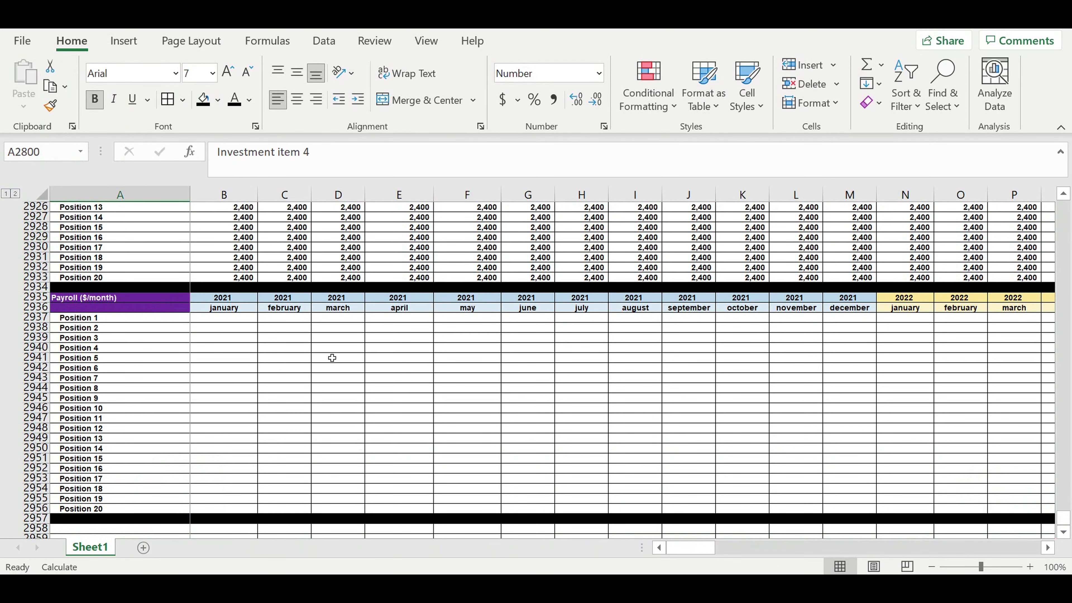
click(228, 323)
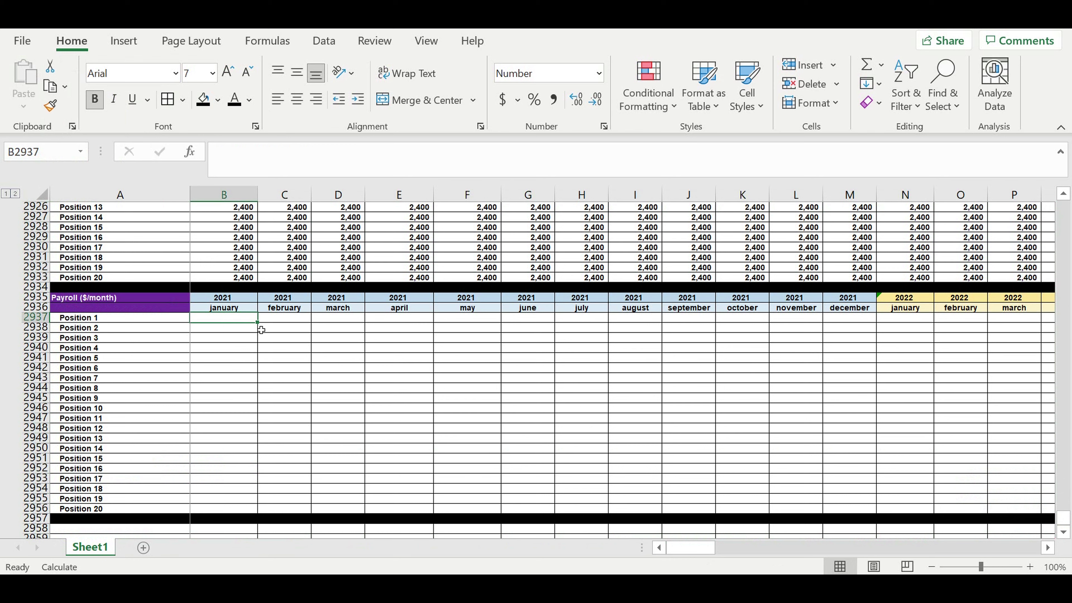
Step: Start B2937 with =if(B$2791=0,0, locking the operating activity row
text(=if)
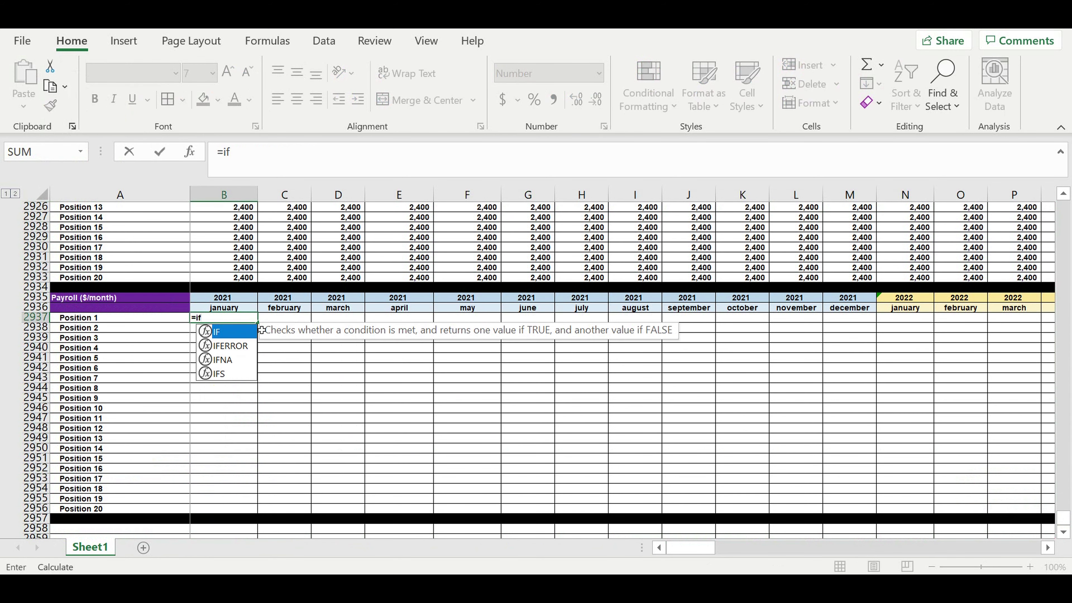
text(()
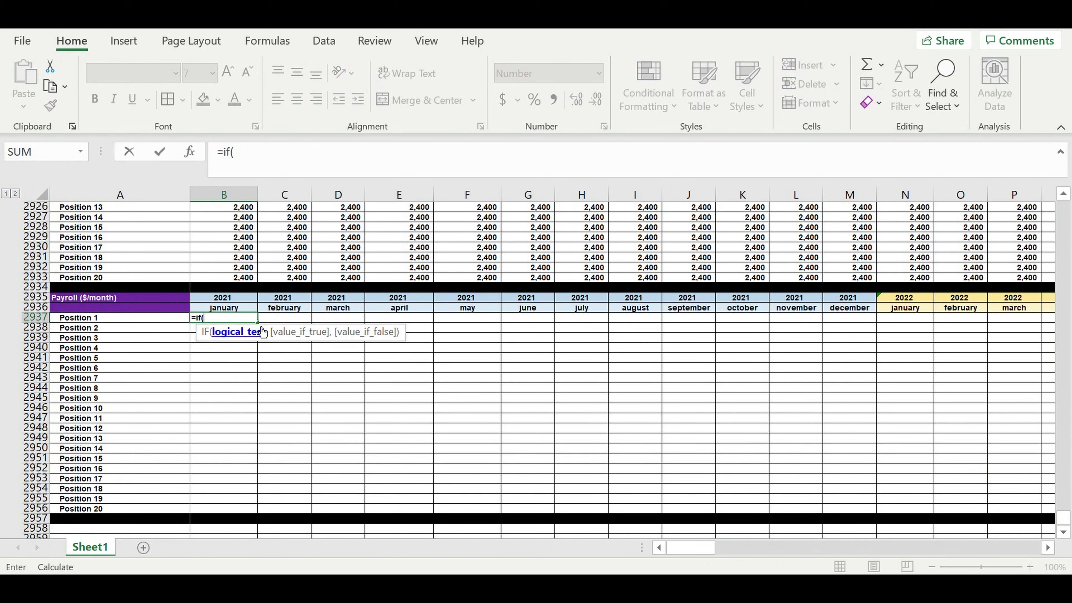
scroll(174, 436, up, 5)
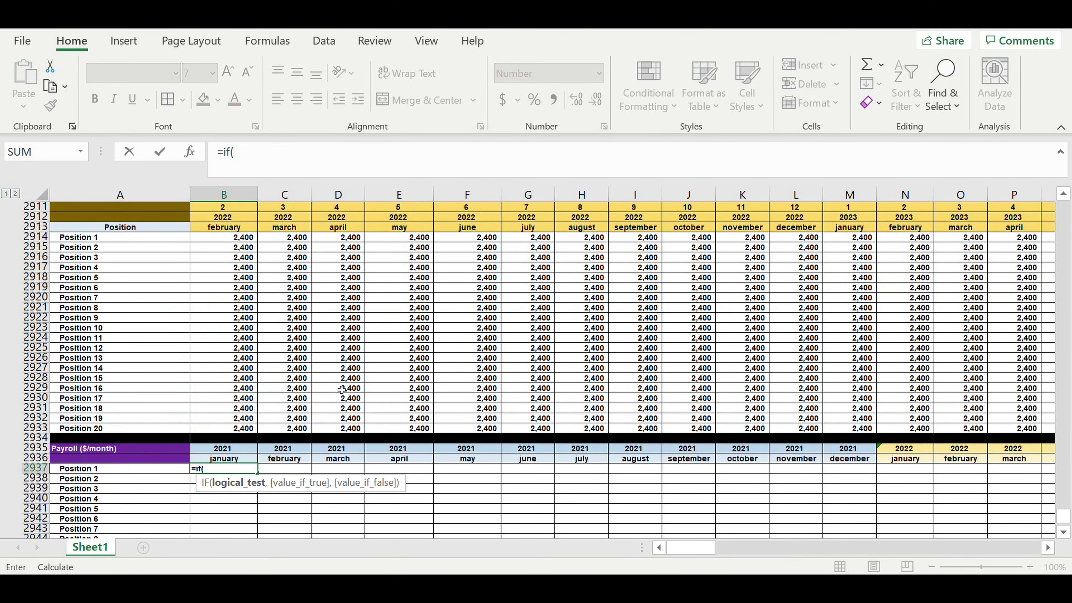
scroll(341, 386, up, 5)
scroll(337, 361, up, 10)
scroll(334, 346, up, 10)
scroll(329, 331, up, 10)
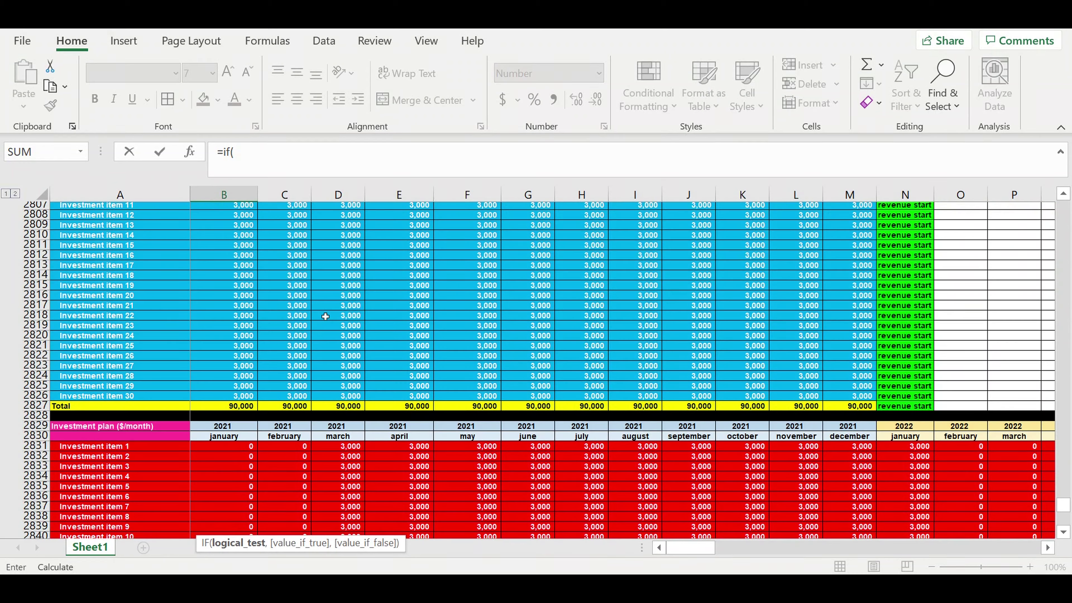
scroll(325, 317, up, 8)
scroll(326, 317, up, 8)
scroll(325, 317, down, 4)
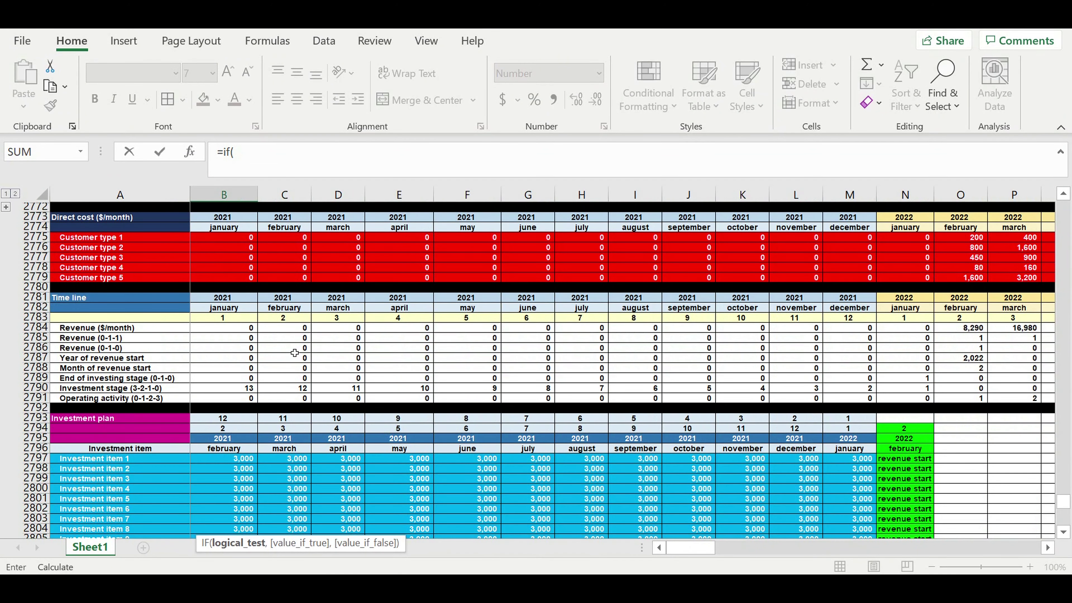
click(218, 403)
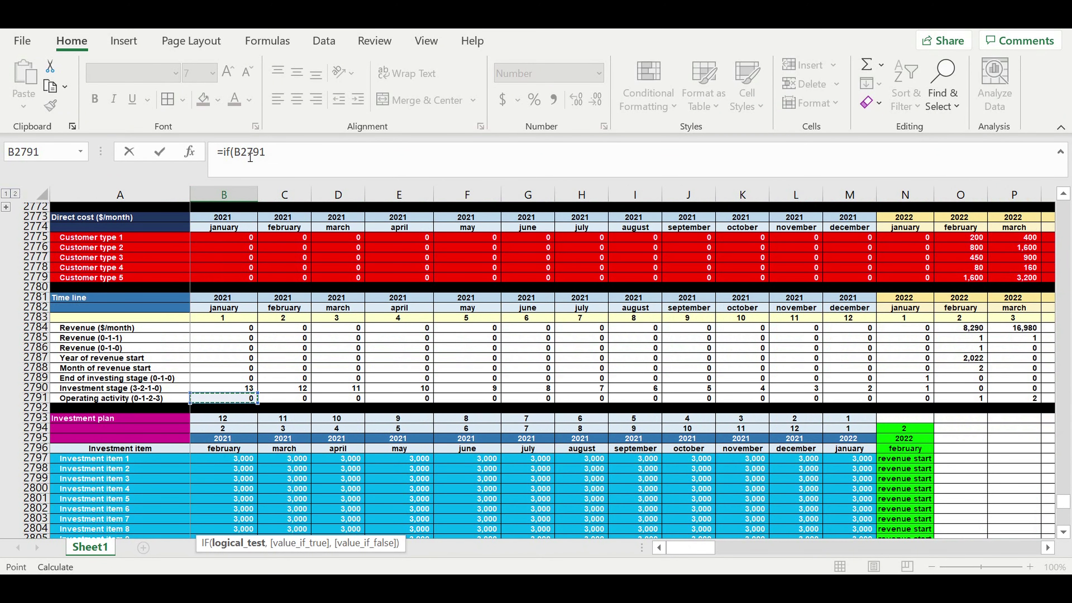
click(242, 154)
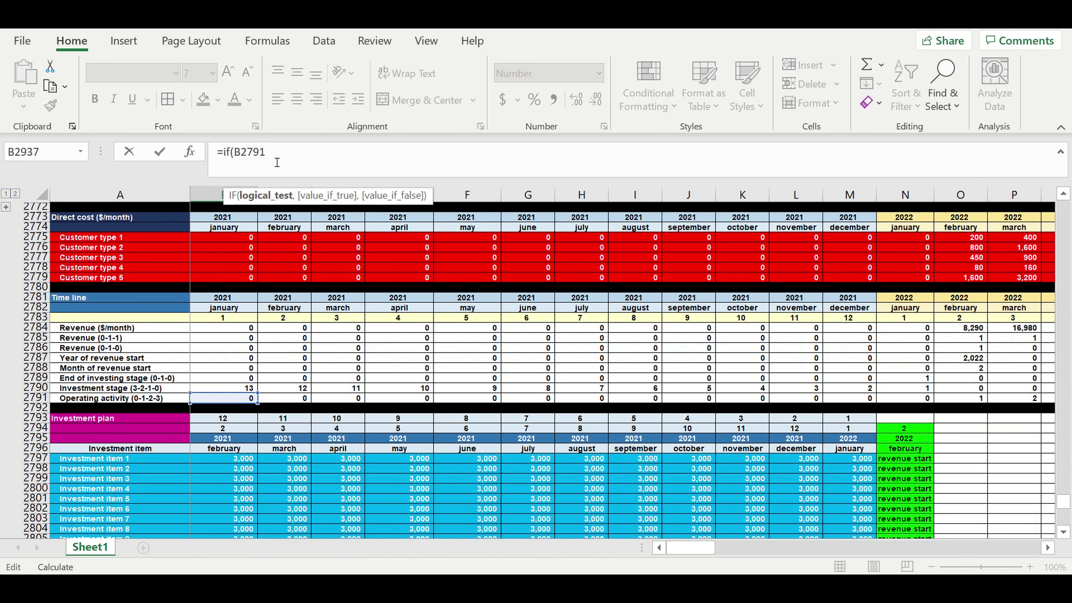
text($)
text(=0,0,)
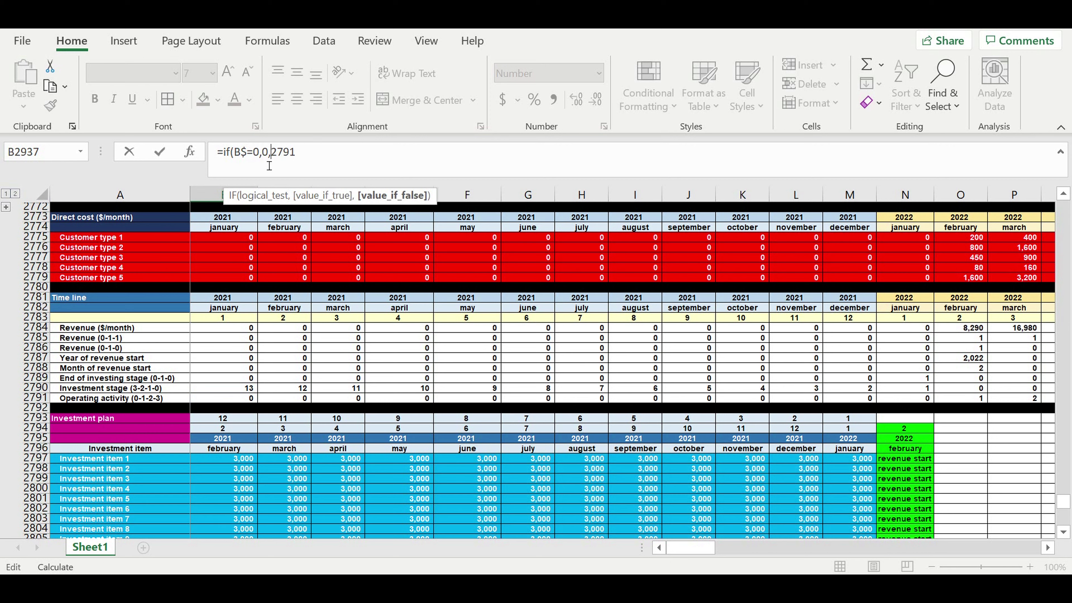
key(BackSpace)
key(BackSpace)
key(BackSpace)
key(BackSpace)
key(BackSpace)
text(=0)
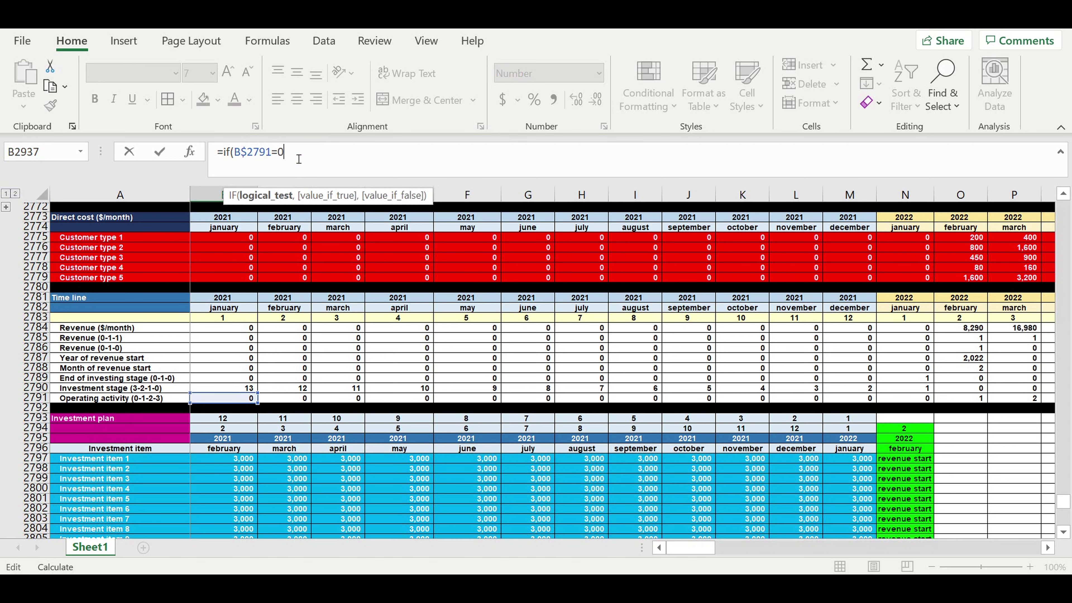
text(,)
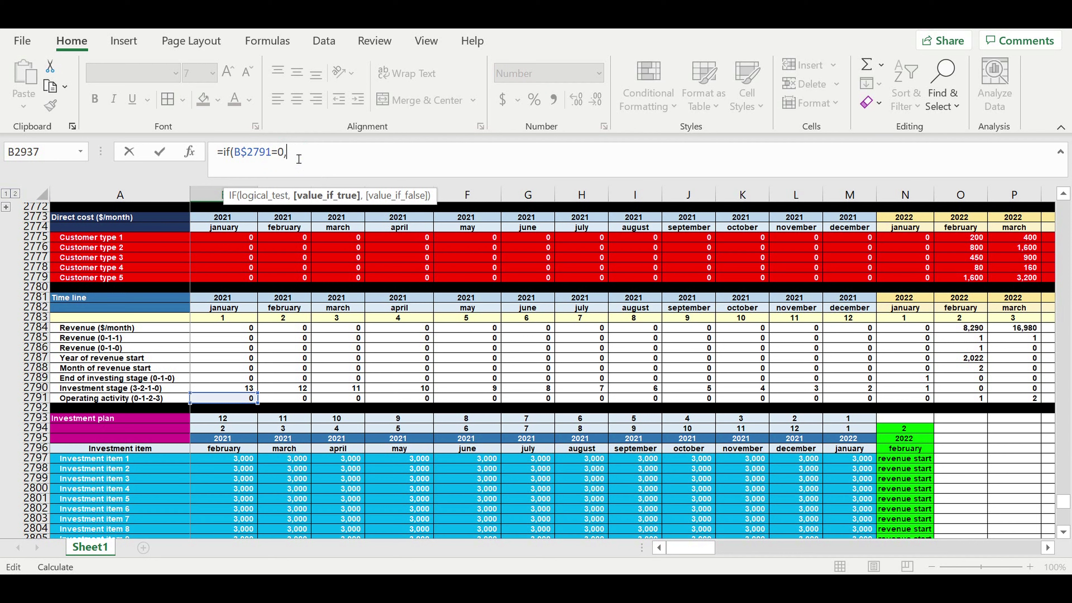
text(0,)
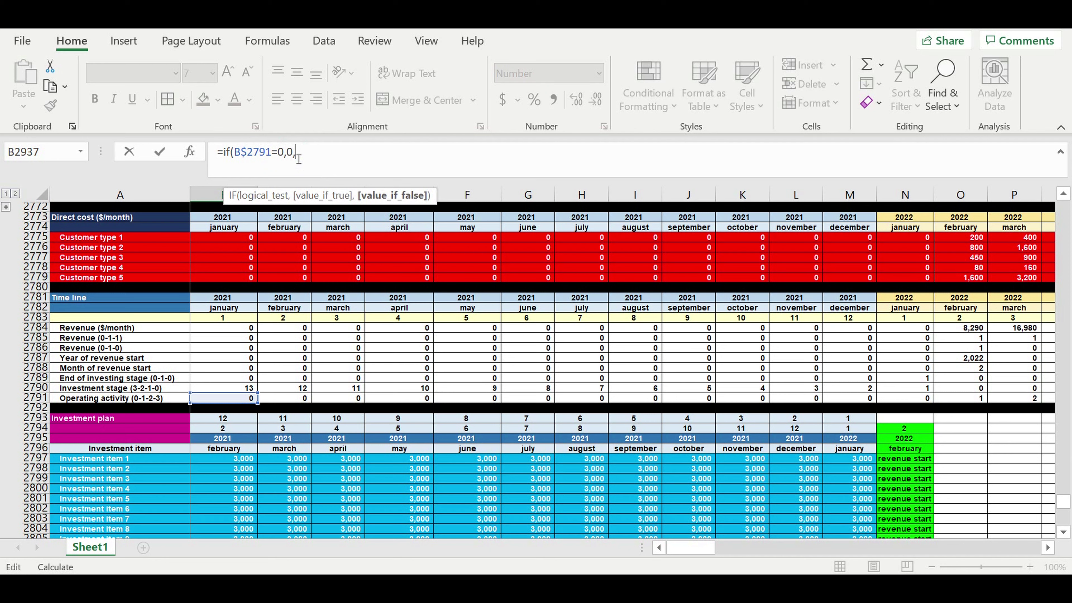
Step: Copy the if(B$2791=0,0, clause for reuse at the formula's end
drag(312, 161, 223, 160)
key(ctrl+c)
click(328, 152)
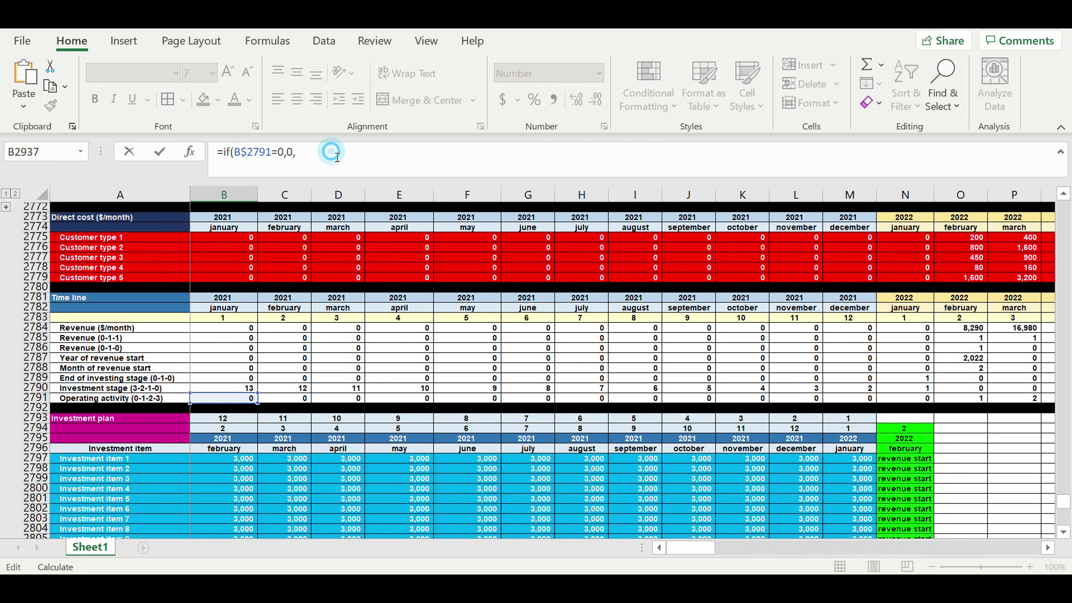
Step: Append a second IF testing B$2791=1
key(ctrl+v)
drag(350, 156, 357, 156)
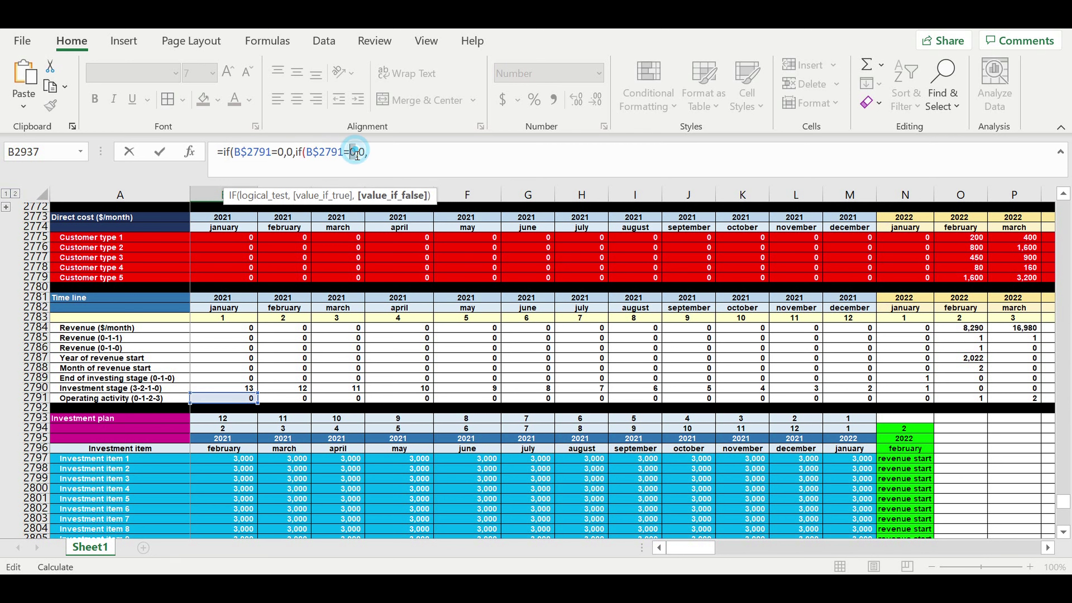
text(1)
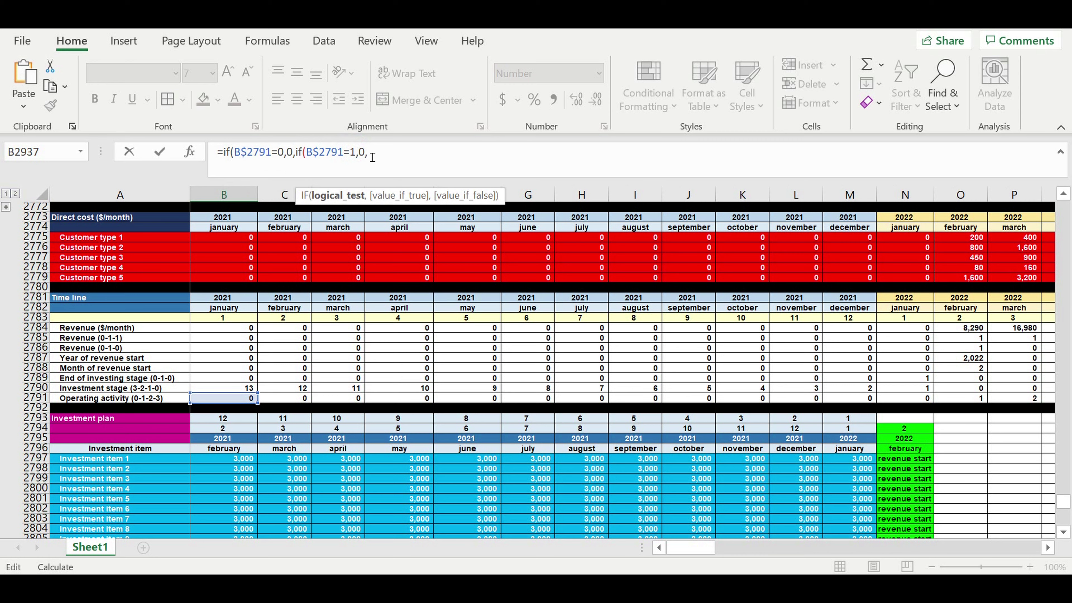
key(Right)
key(Delete)
key(Delete)
Step: Return the locked $B2914 salary for that case, enlarge the formula bar, and select the inner IF clause
drag(1061, 505, 1064, 522)
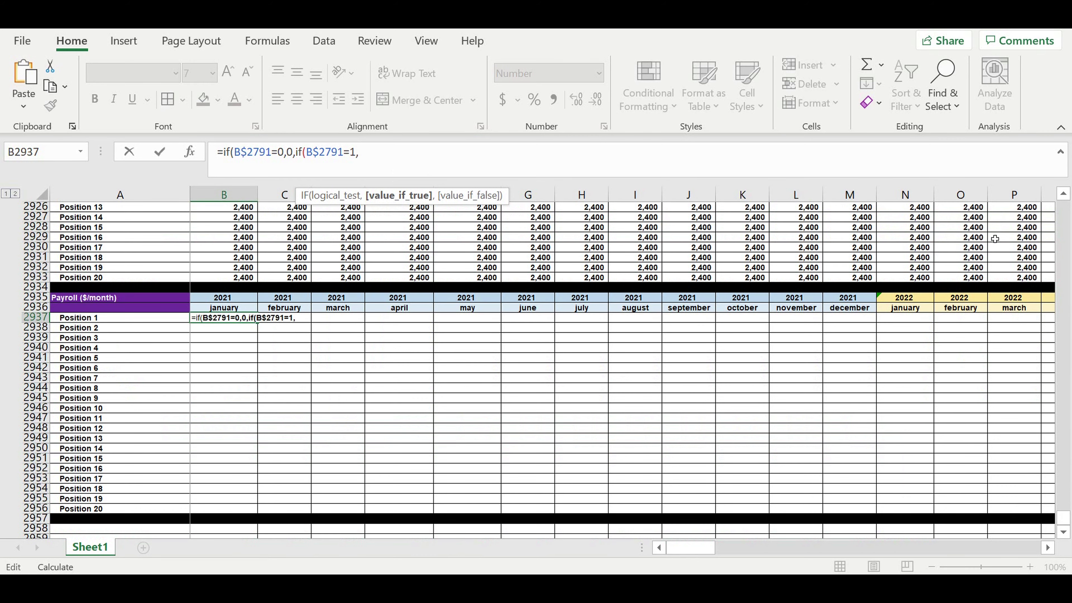
click(1063, 193)
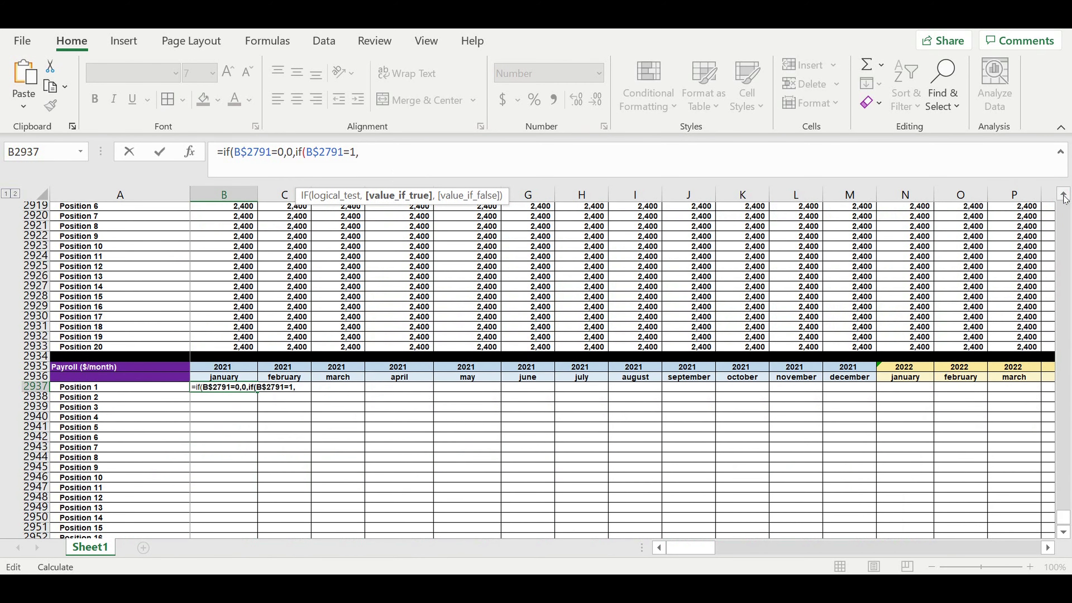
click(1064, 193)
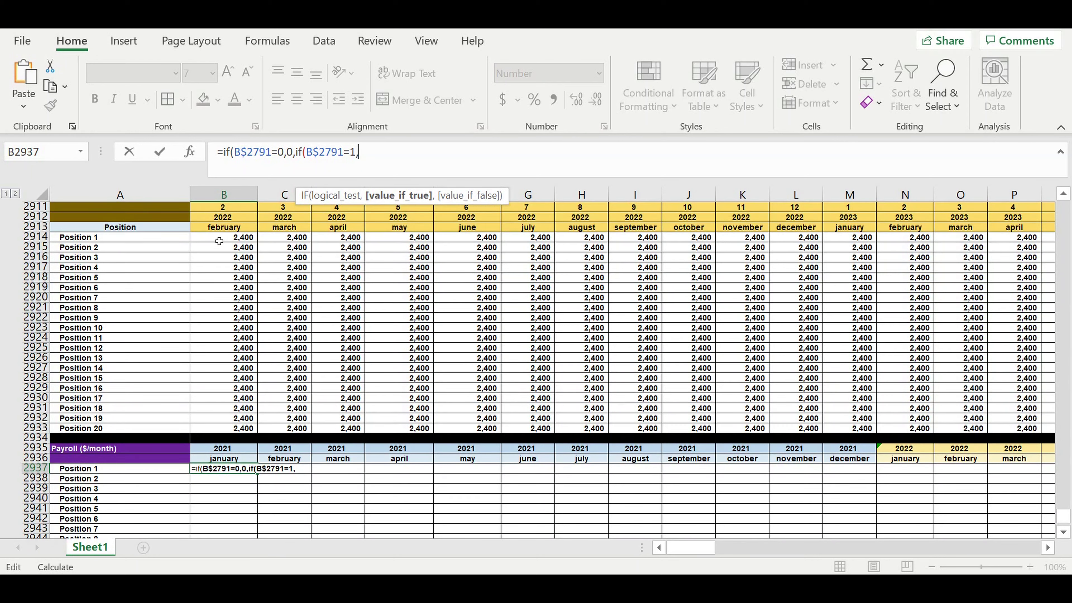
click(219, 241)
click(359, 151)
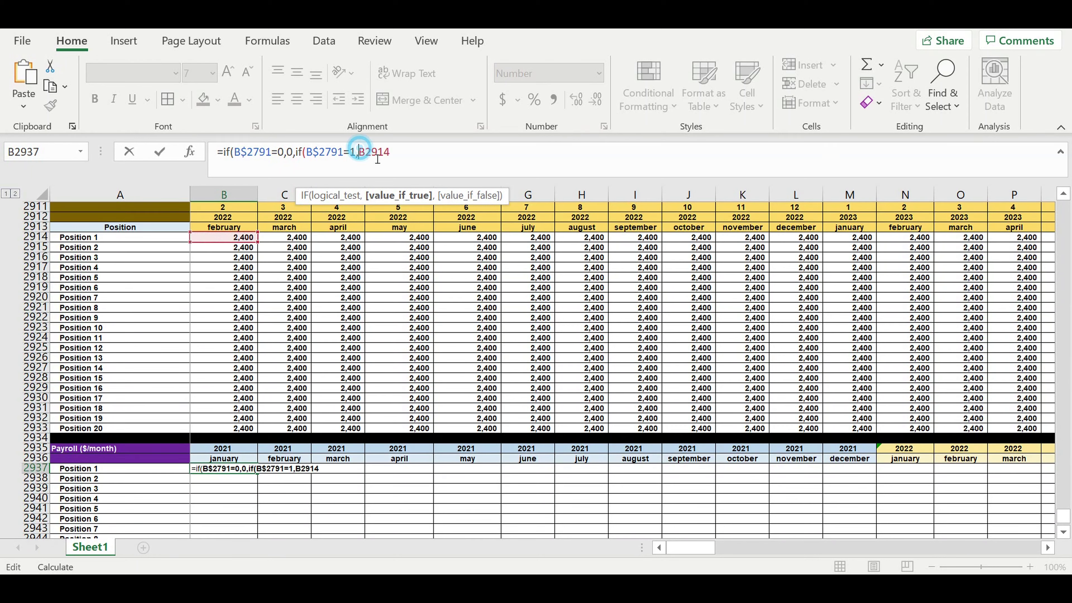
text($)
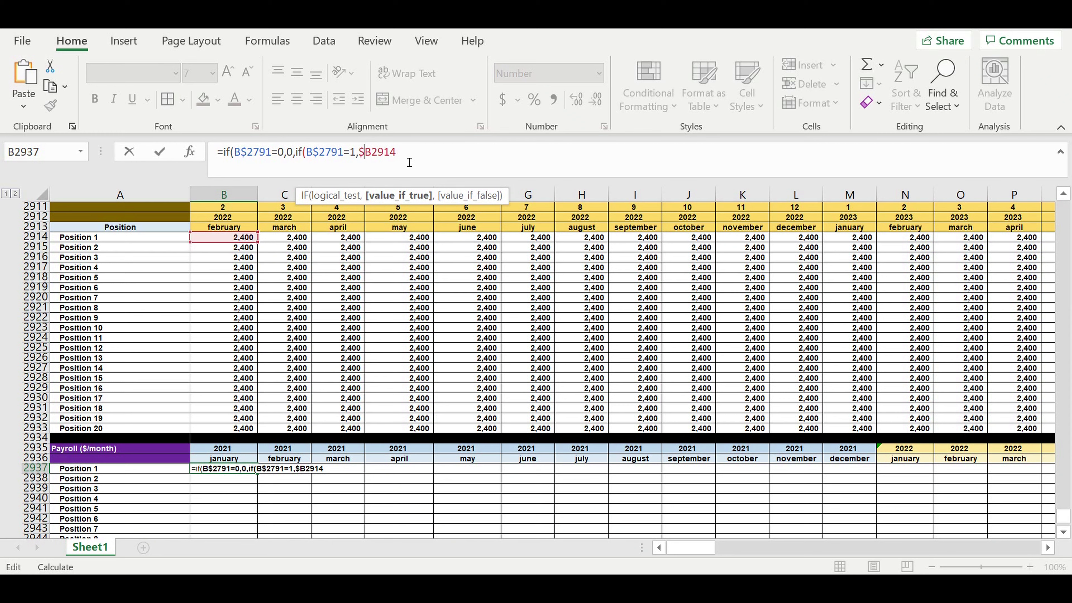
text(,)
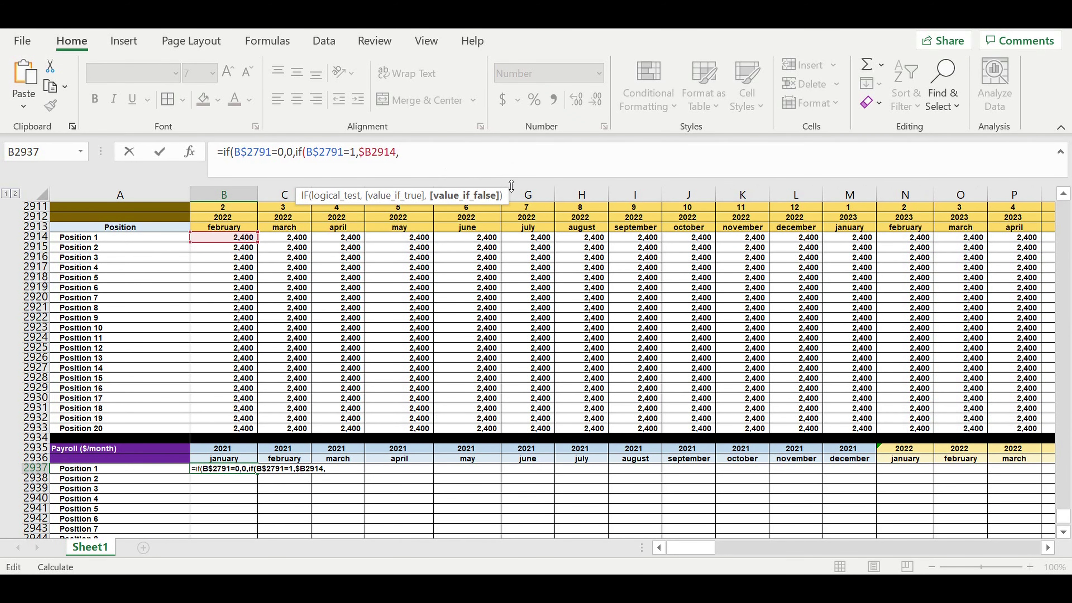
drag(511, 177, 500, 243)
drag(419, 153, 295, 153)
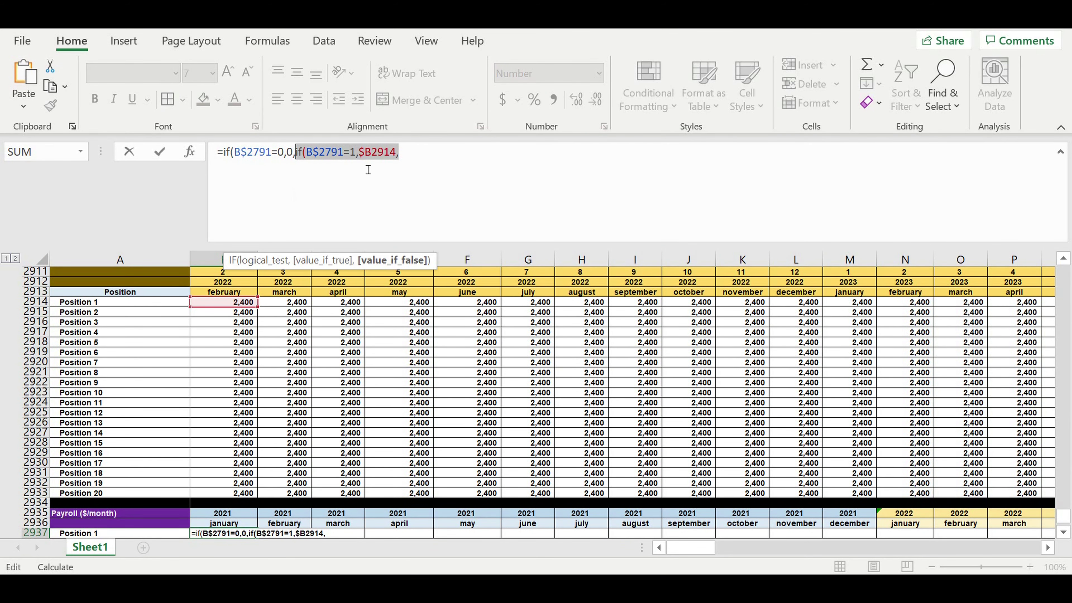
Step: Paste the IF clause repeatedly, end with 0 and closing parentheses, and commit; B2937 shows 0
click(434, 159)
key(ctrl+v)
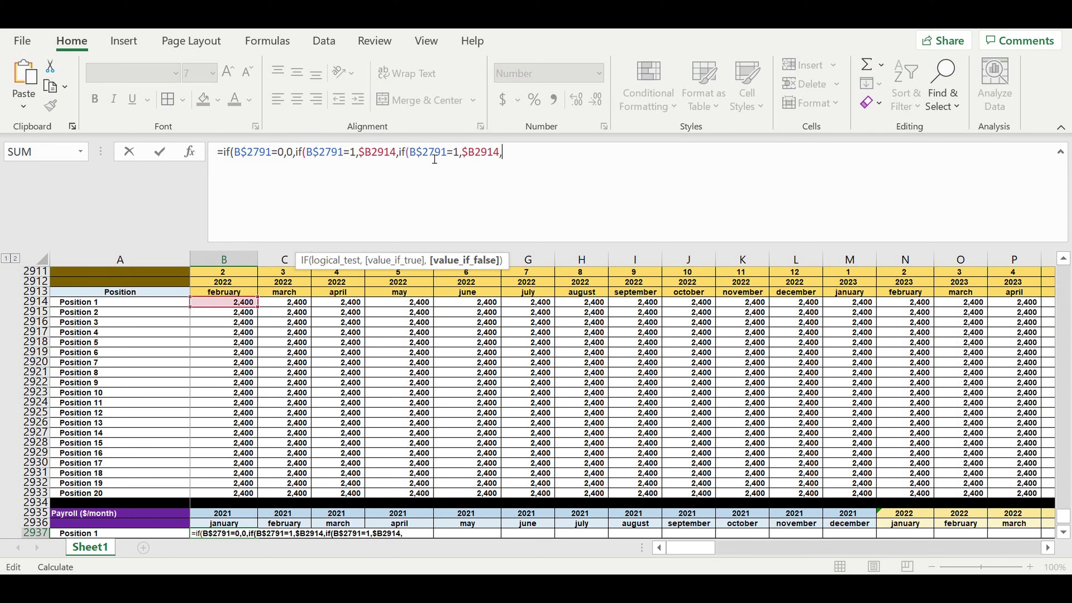
key(ctrl+v)
key(ctrl+v)
key(ctrl+v)
key(ctrl+v)
key(ctrl+v)
key(ctrl+v)
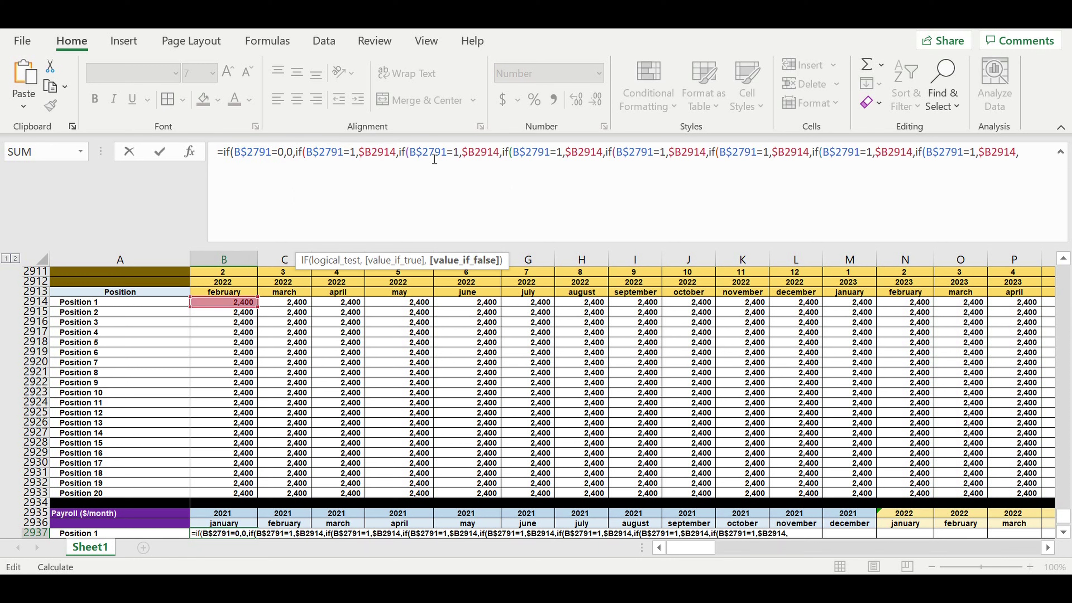
key(ctrl+v)
key(ctrl+v)
key(ctrl+v)
key(ctrl+v)
key(ctrl+v)
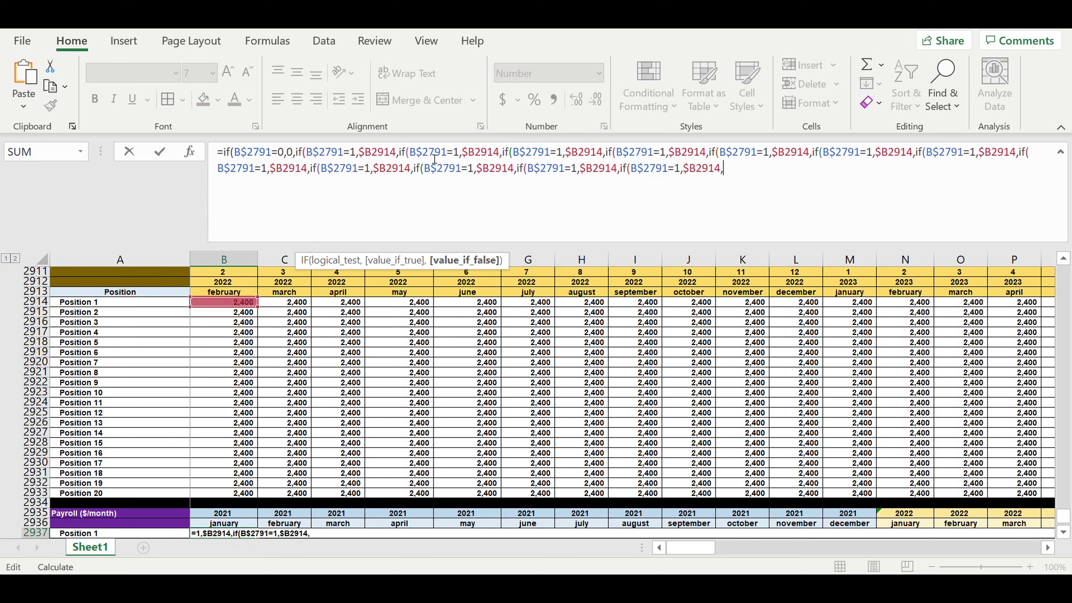
key(ctrl+v)
key(ctrl+v)
key(ctrl+v)
key(ctrl+v)
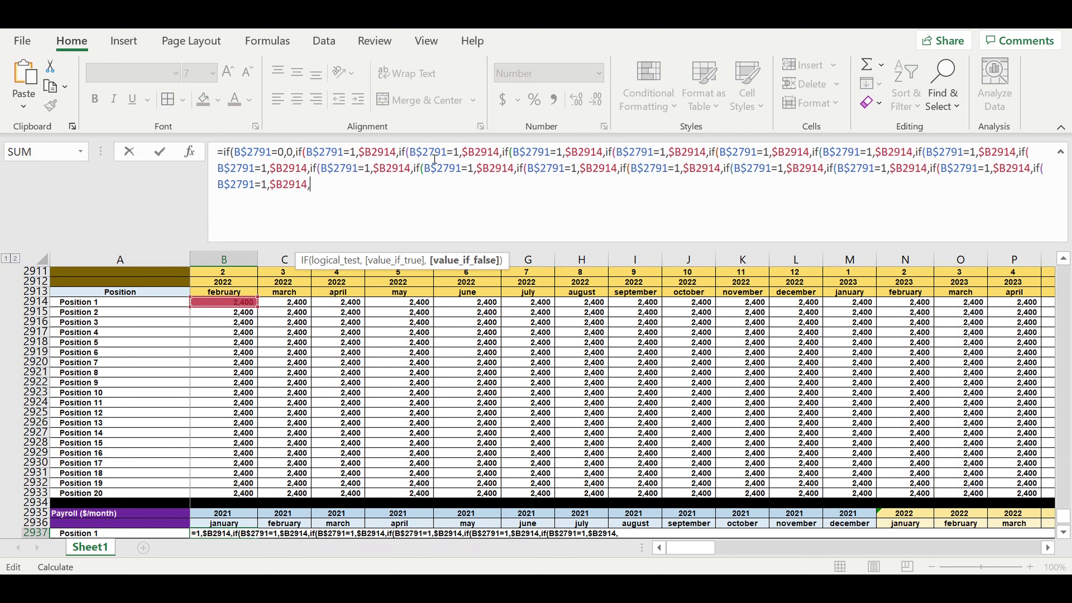
key(ctrl+v)
key(ctrl+v)
key(ctrl+v)
key(ctrl+v)
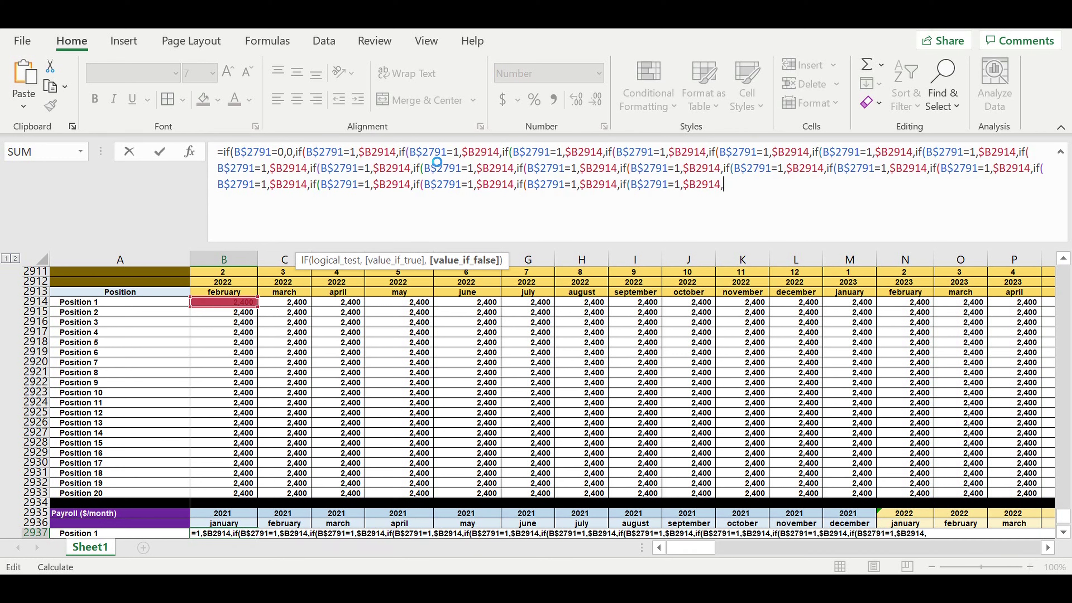
key(ctrl+v)
key(ctrl+v)
key(ctrl+v)
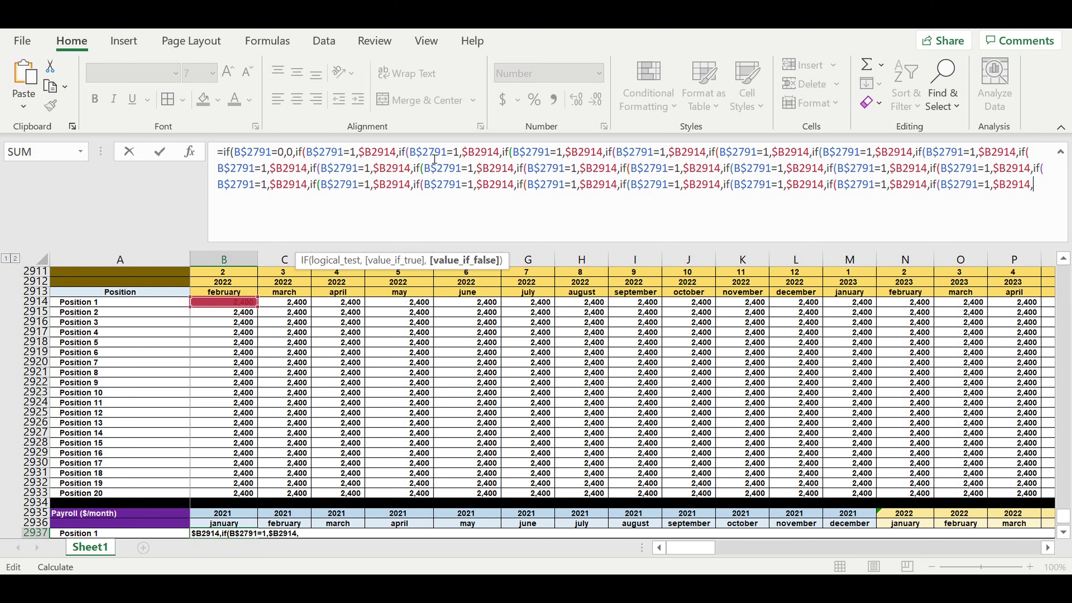
key(ctrl+v)
text(0)
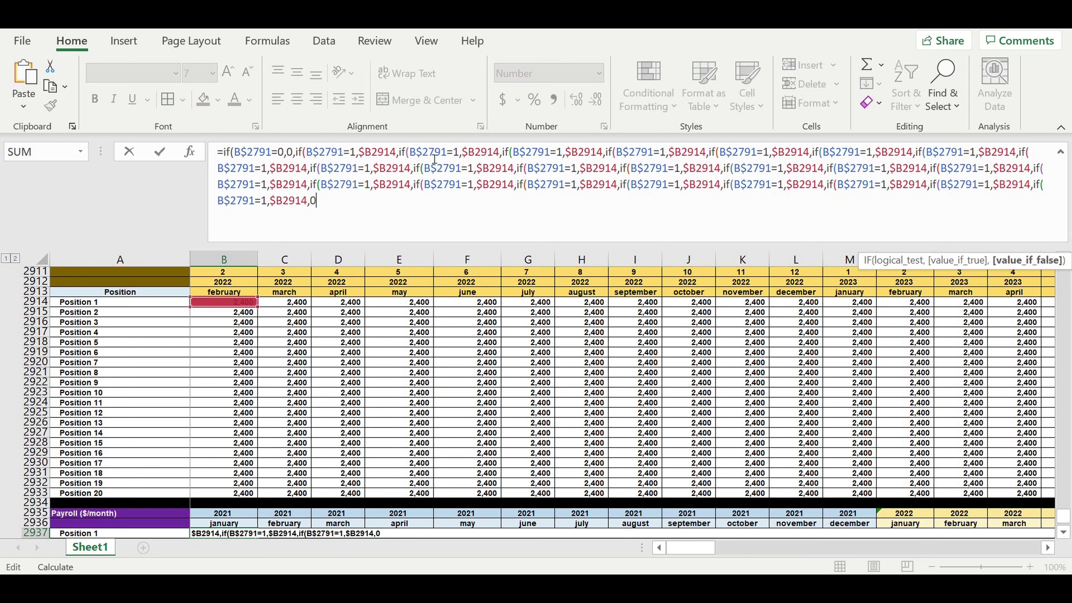
text())
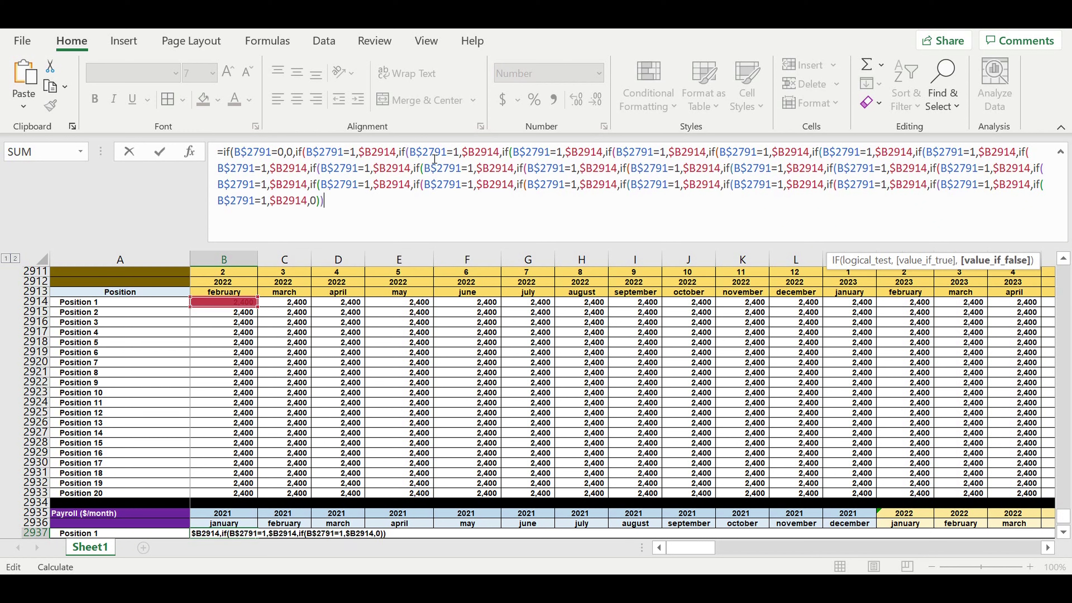
text())))
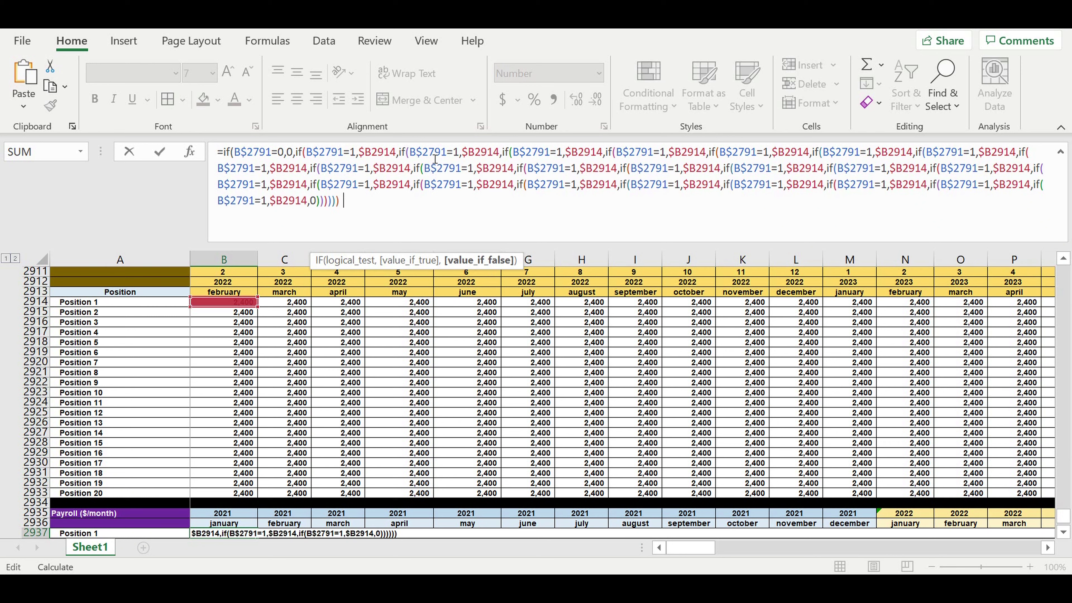
text()))))))
text())
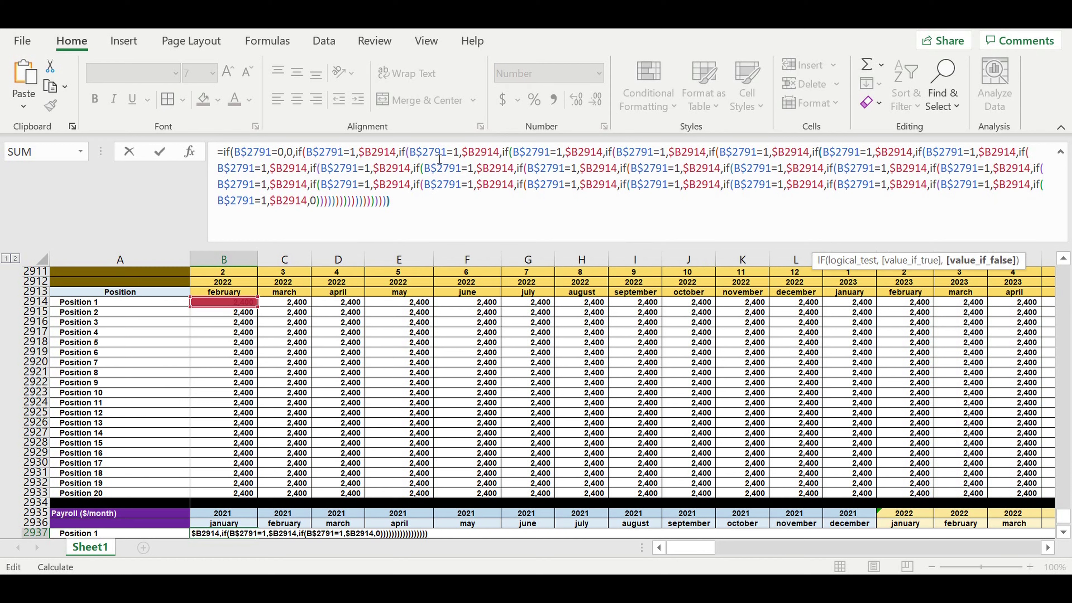
text( )))))))
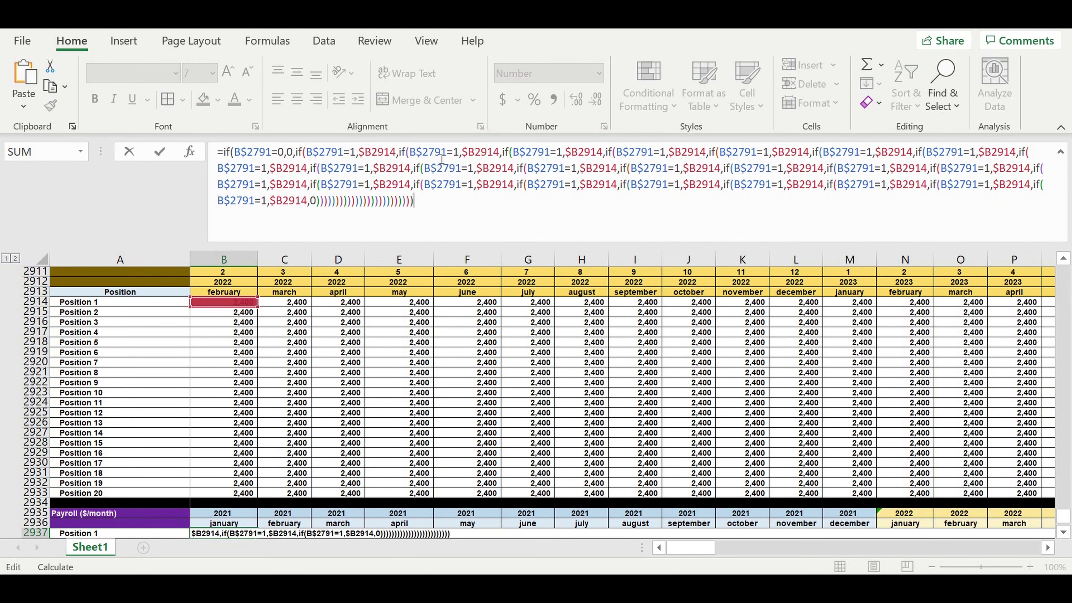
key(Return)
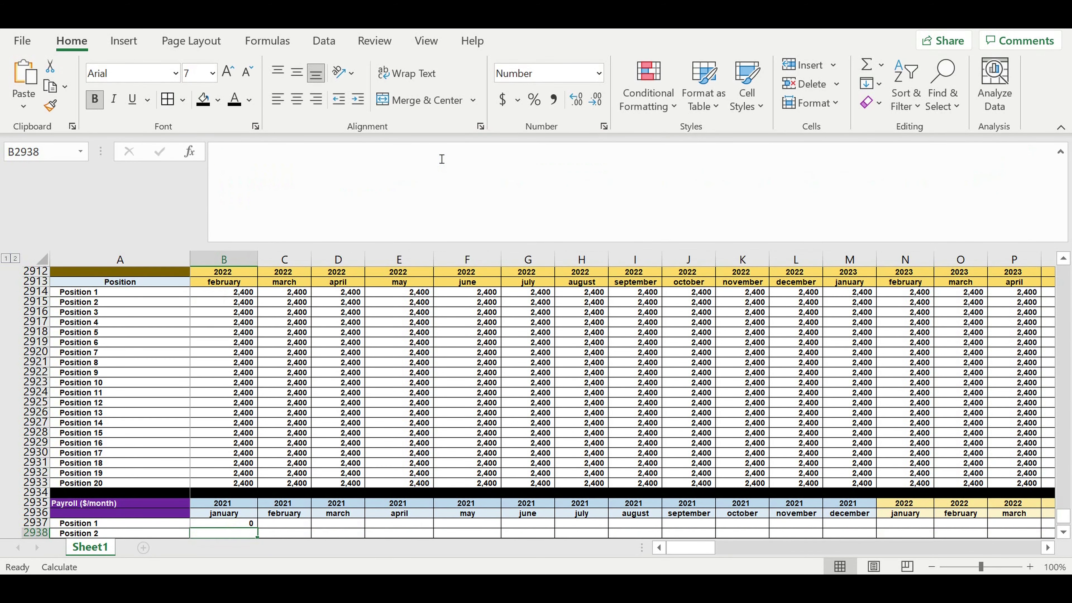
Step: In B2937's nested IF formula, renumber the early B$2791 tests to headcounts 2 through 8
click(237, 524)
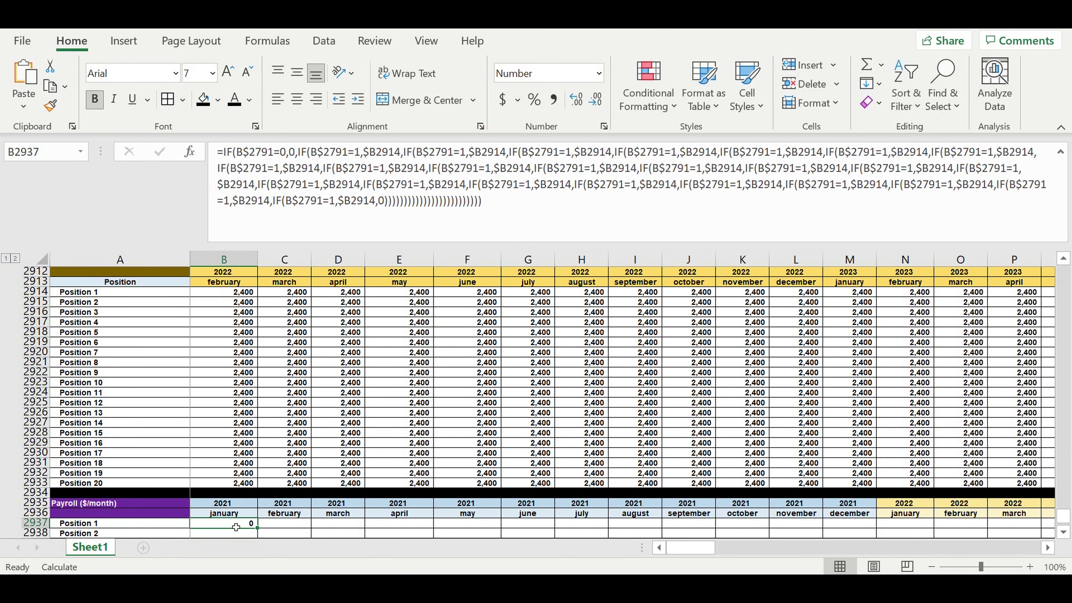
click(281, 171)
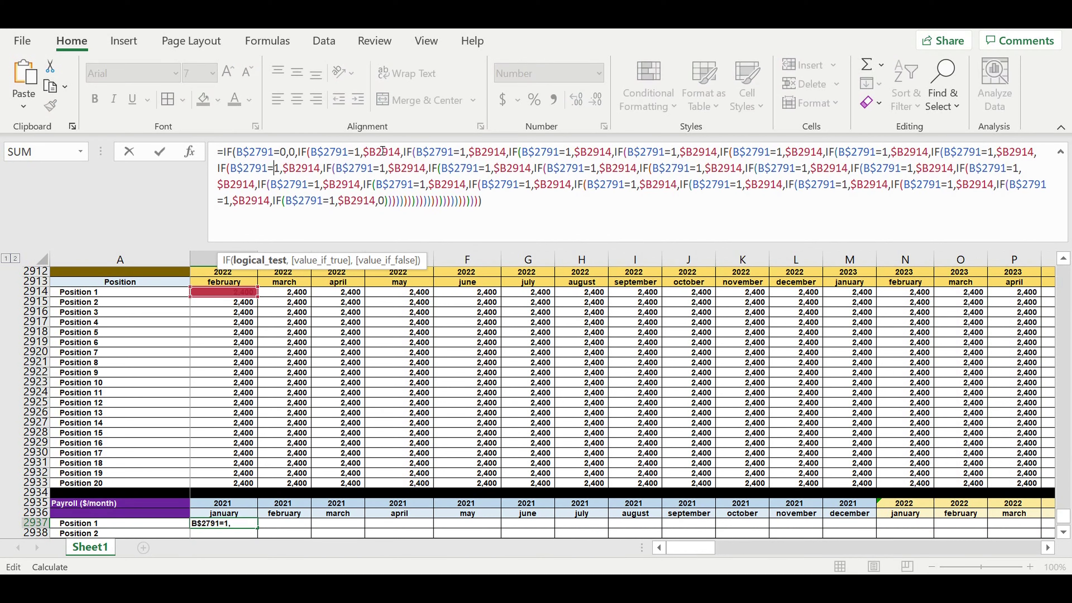
double_click(462, 153)
text(2914,IF(B$2791=2)
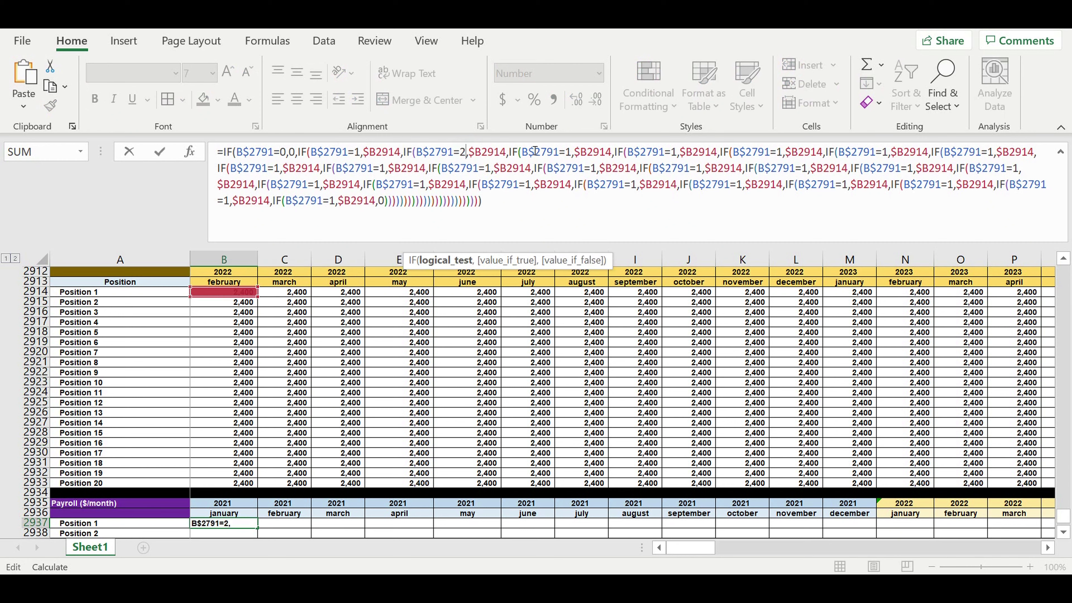
double_click(568, 152)
text(3)
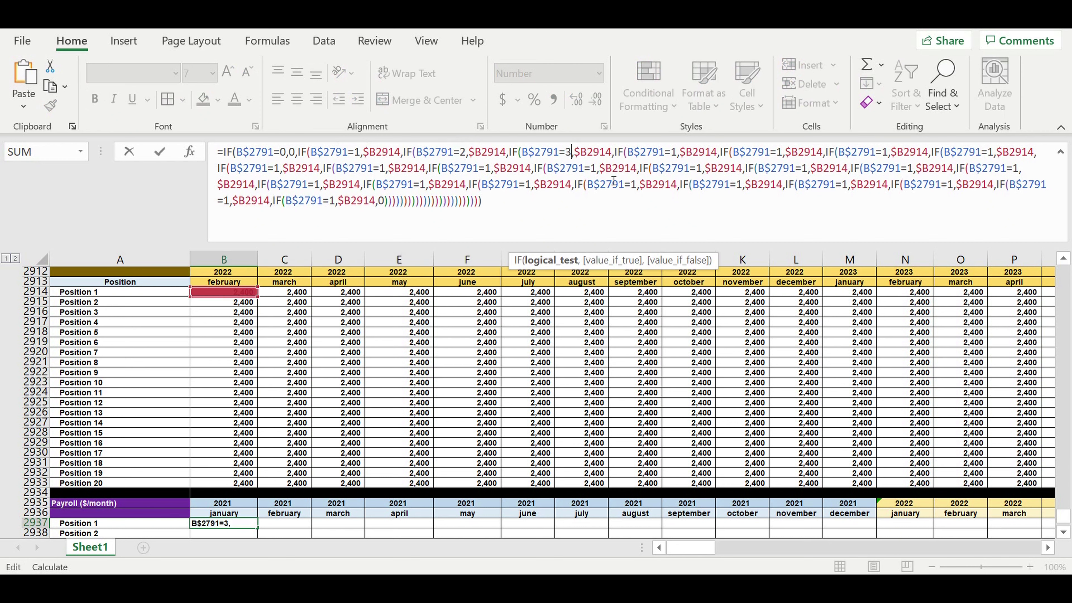
double_click(675, 153)
text(4)
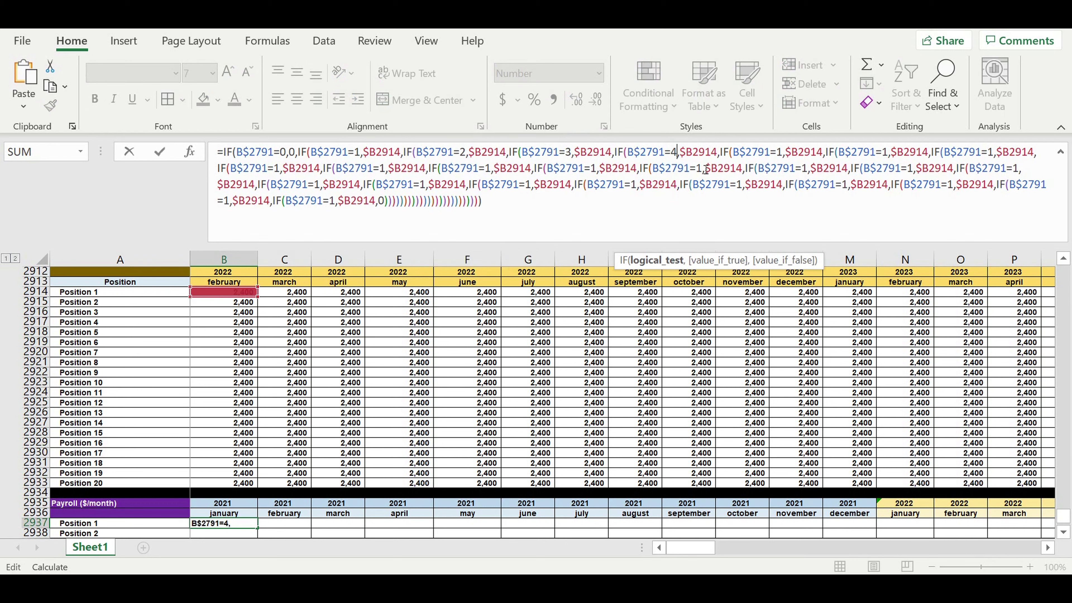
double_click(781, 152)
text(5)
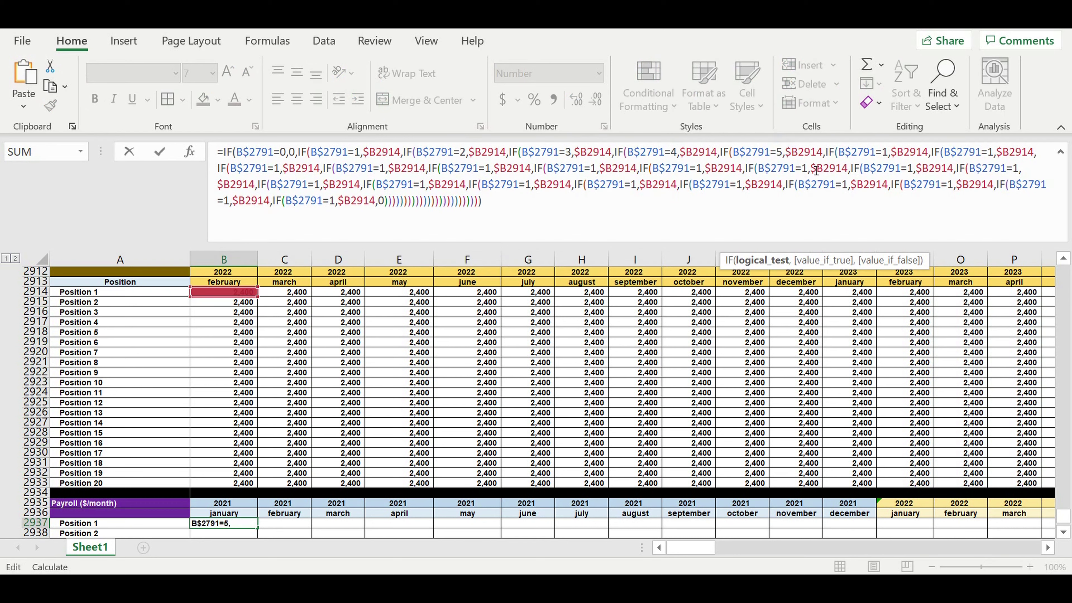
double_click(886, 152)
text(6)
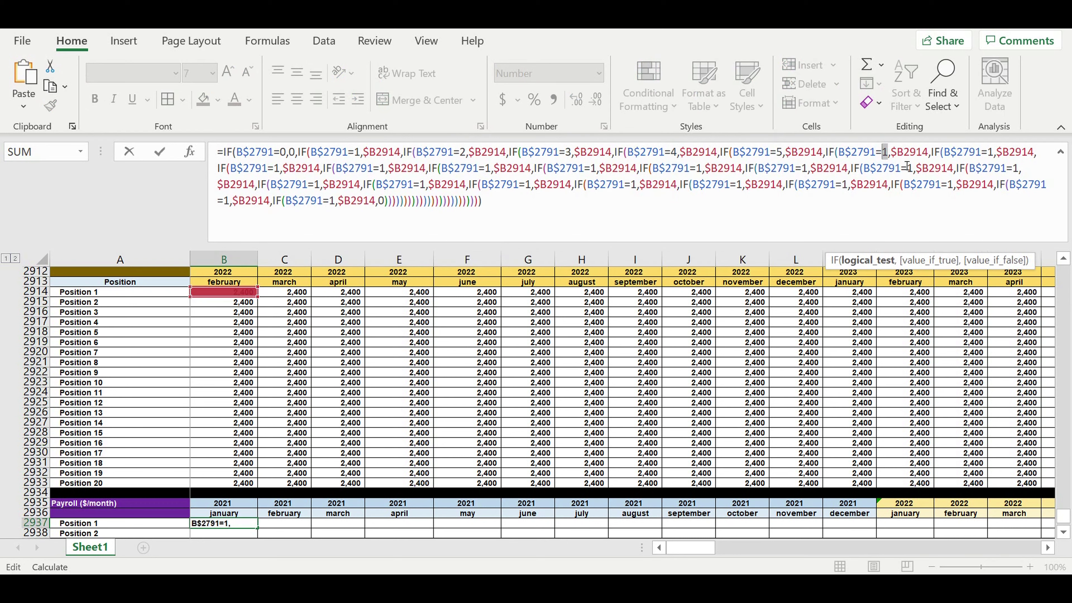
double_click(991, 153)
text(7)
double_click(277, 169)
text(8)
Step: Renumber the following IF tests to check headcounts 9 through 19
click(386, 169)
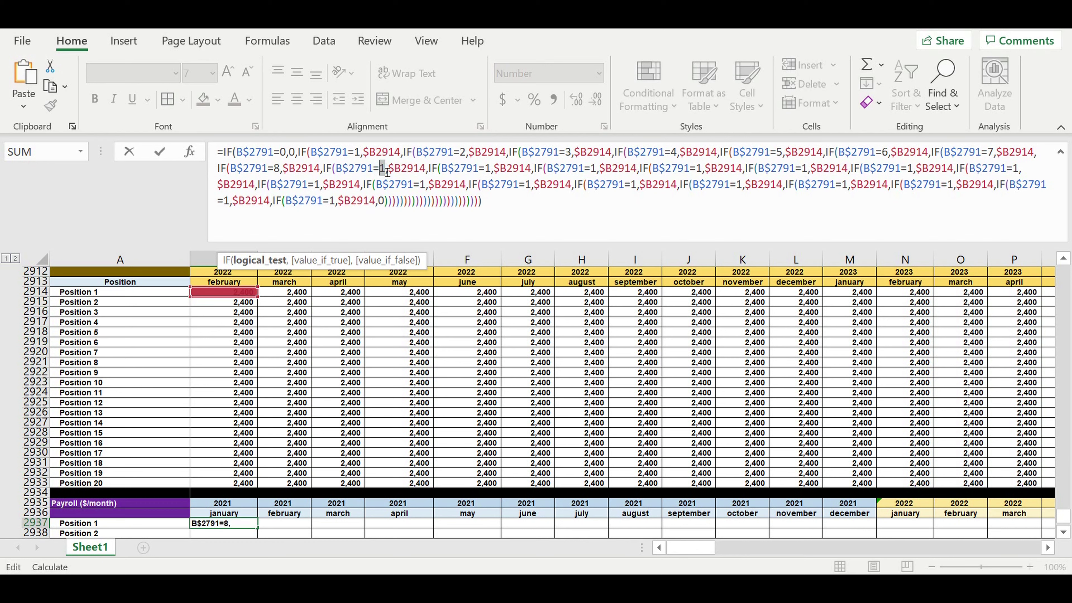
key(BackSpace)
text(914,IF(B$2791=9)
click(492, 169)
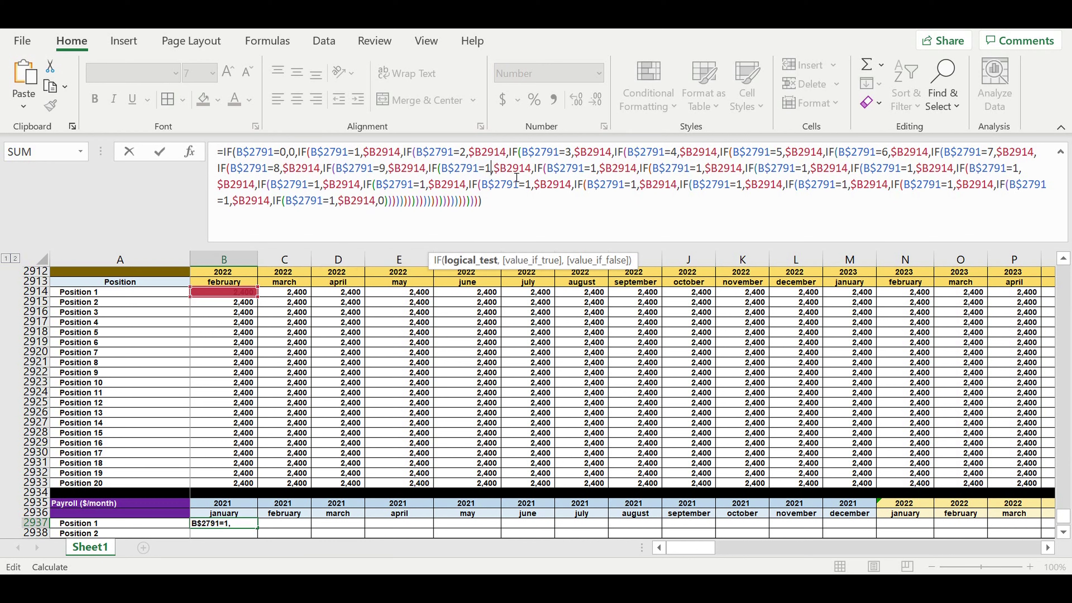
text(0)
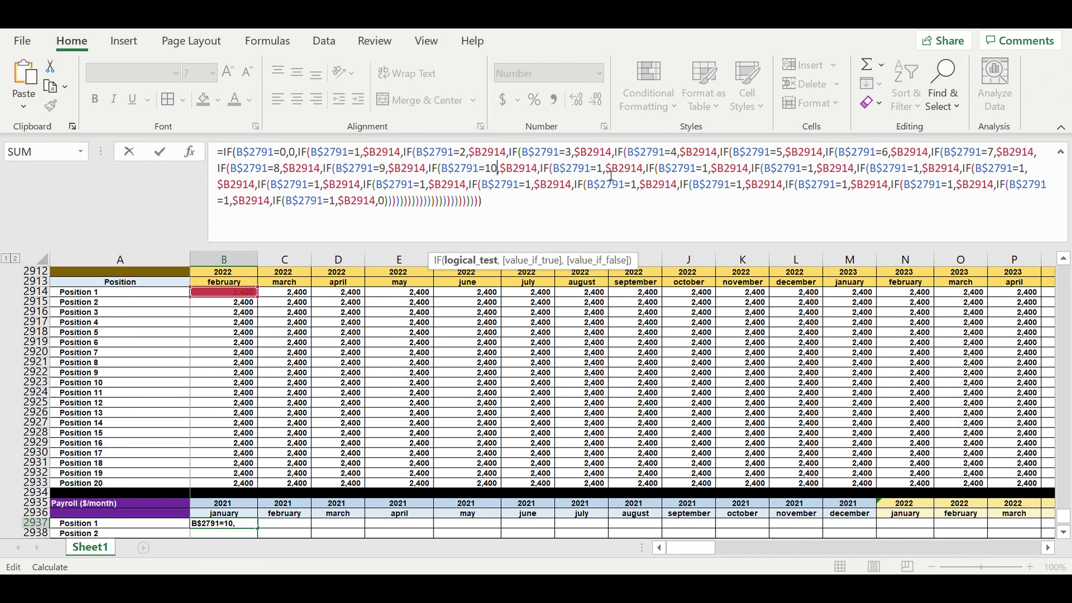
click(604, 170)
text(1)
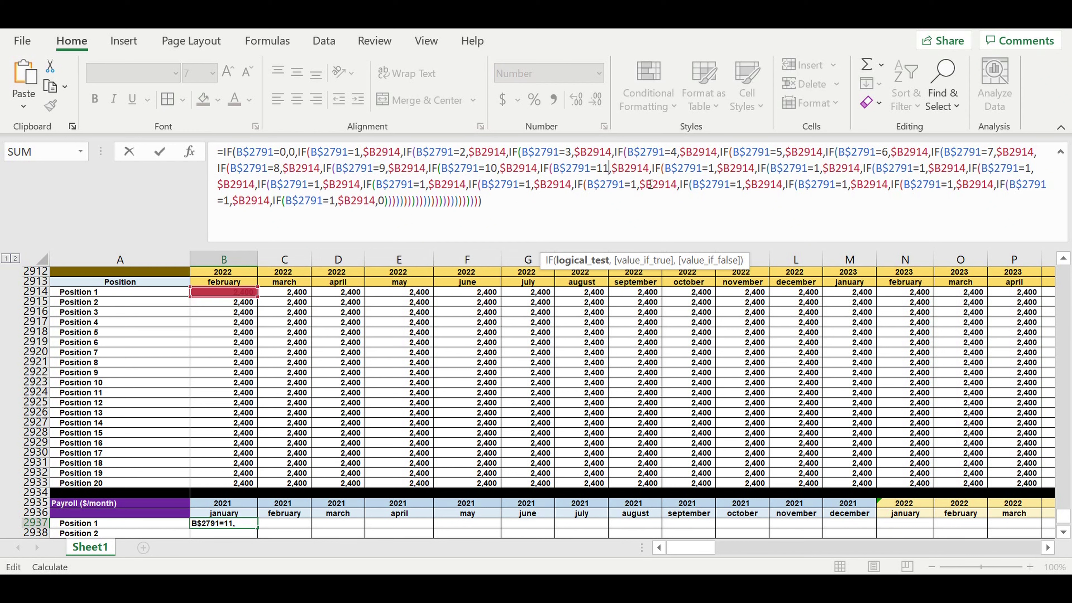
click(720, 170)
text(2)
click(824, 170)
text(3)
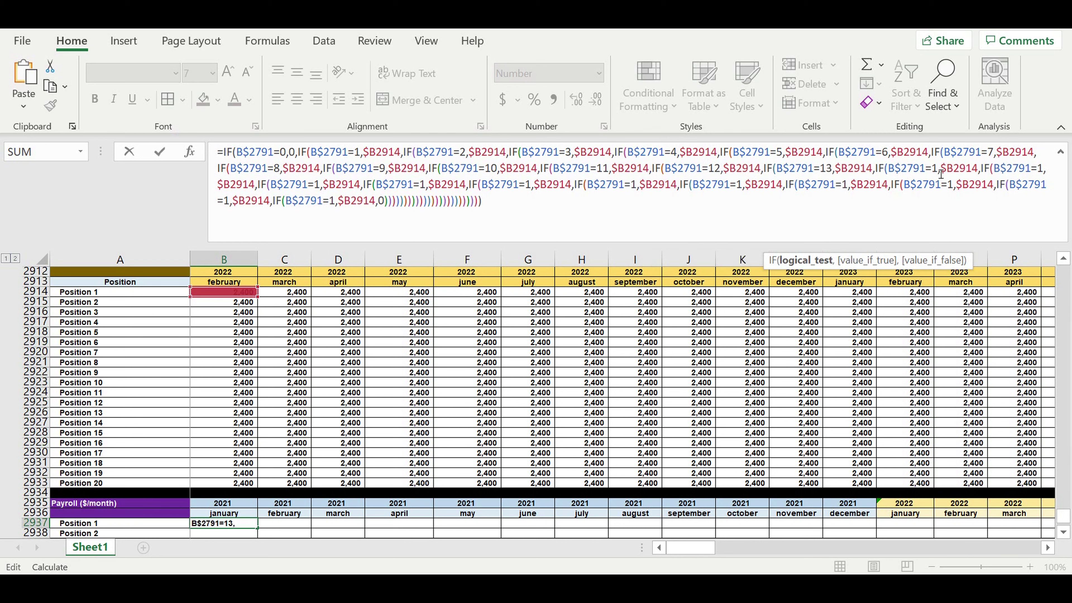
click(939, 170)
text(4)
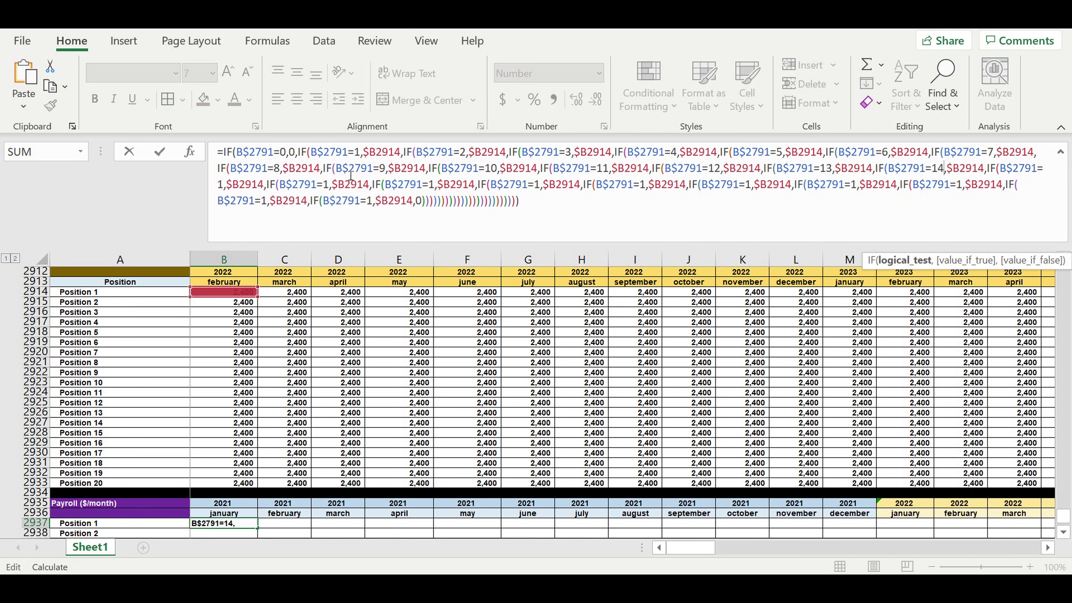
click(223, 184)
text(5)
click(337, 186)
text(6)
click(451, 186)
text(791=17)
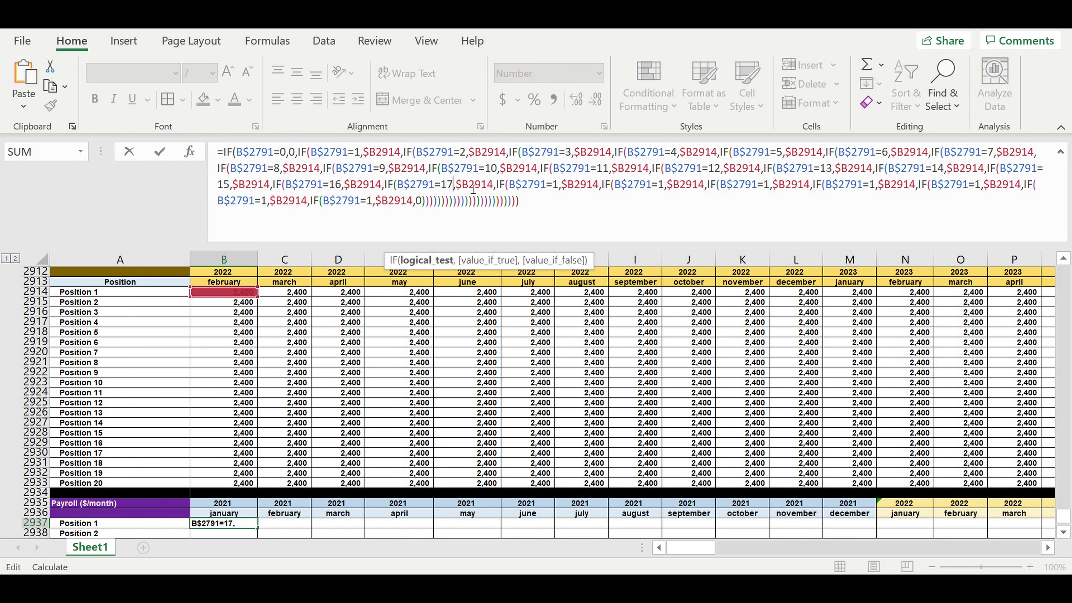
click(558, 185)
text(8)
click(670, 186)
text(914,IF(B$2791=19)
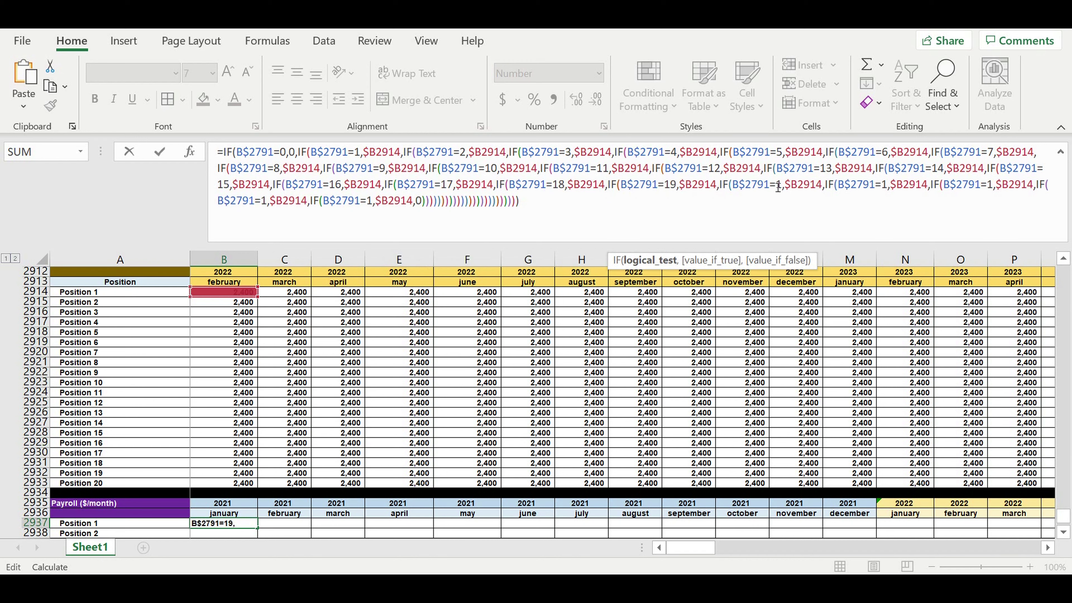
Step: Renumber the last IF tests to check headcounts 20, 21, 22, 23 and 24
double_click(778, 184)
text(20)
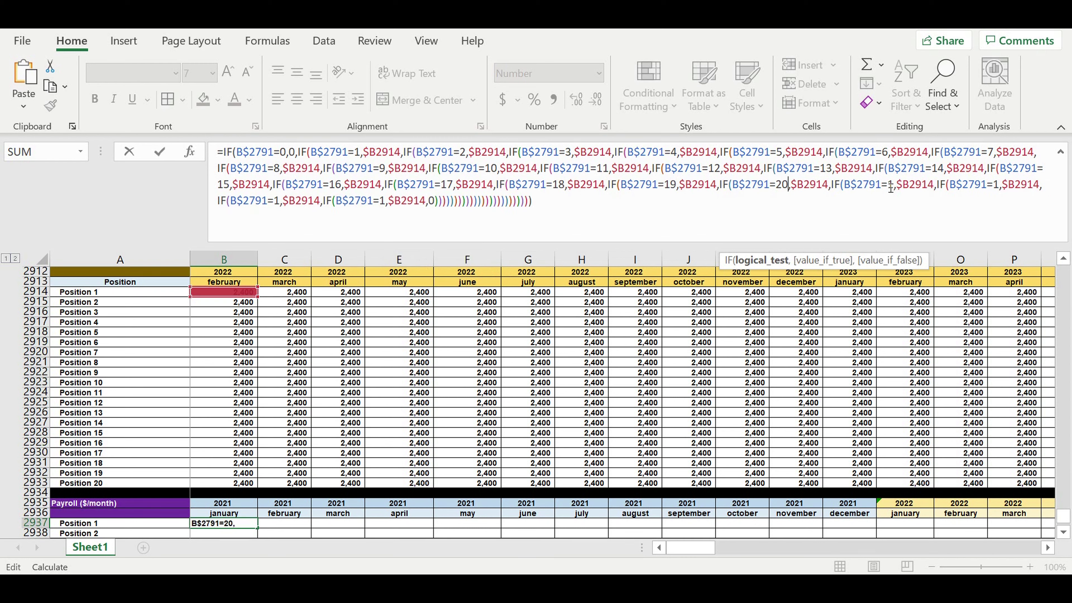
click(889, 184)
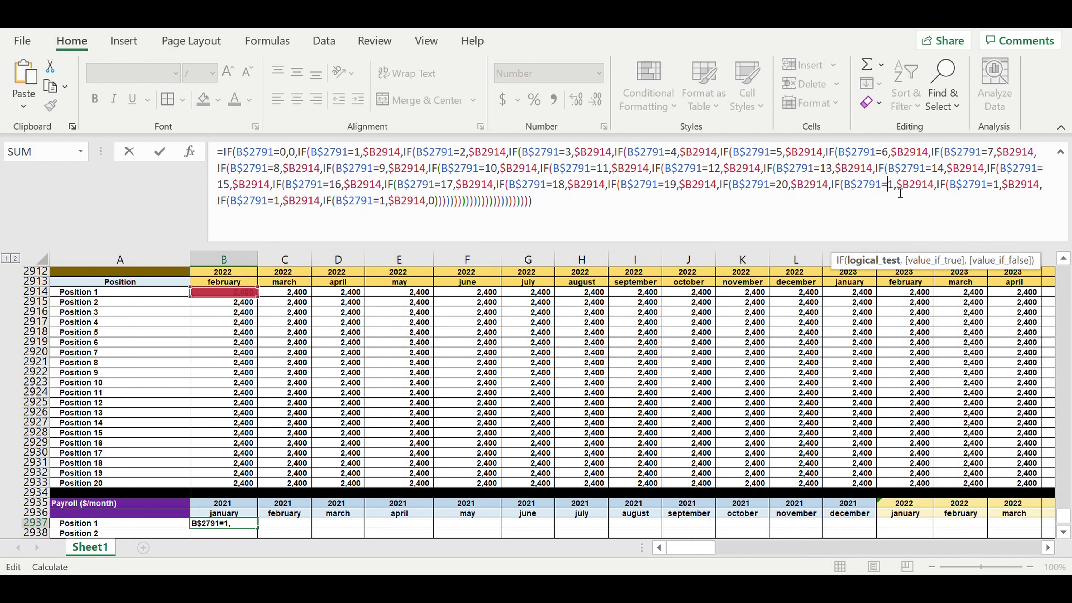
text(2)
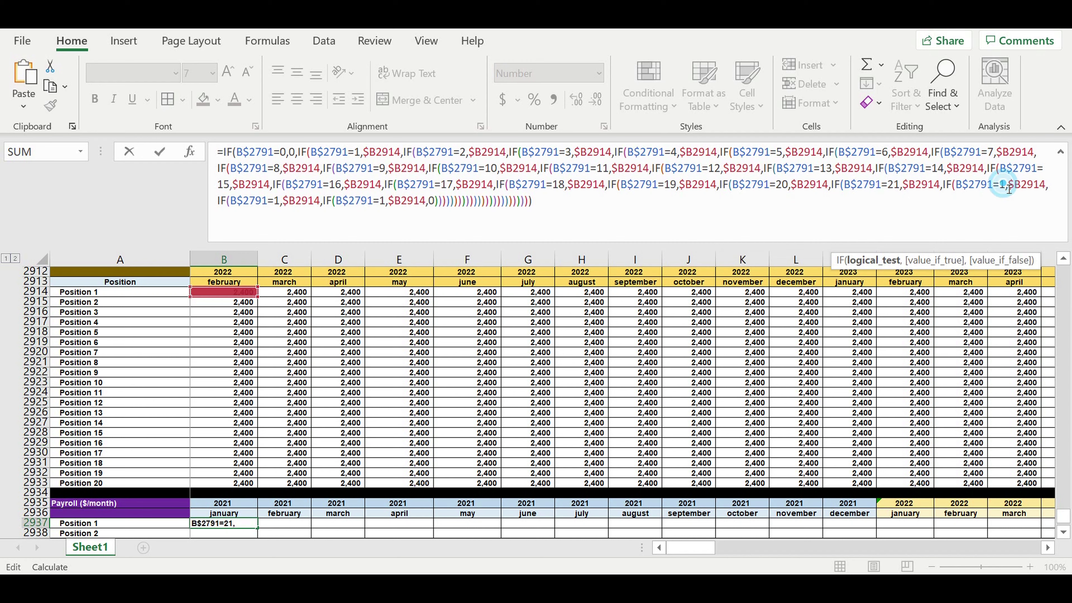
double_click(1002, 185)
text(22)
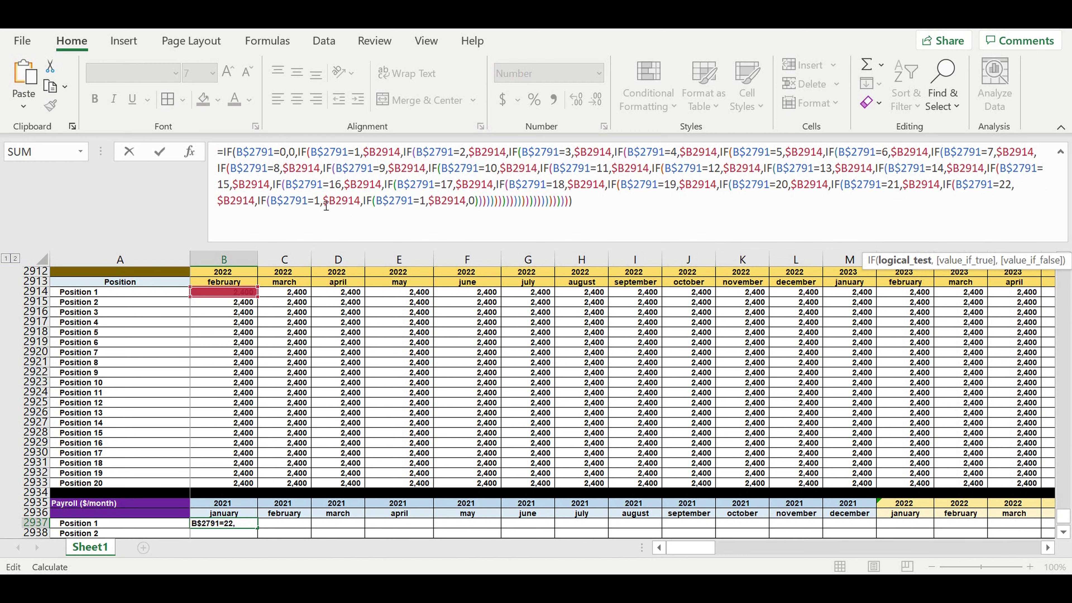
click(326, 202)
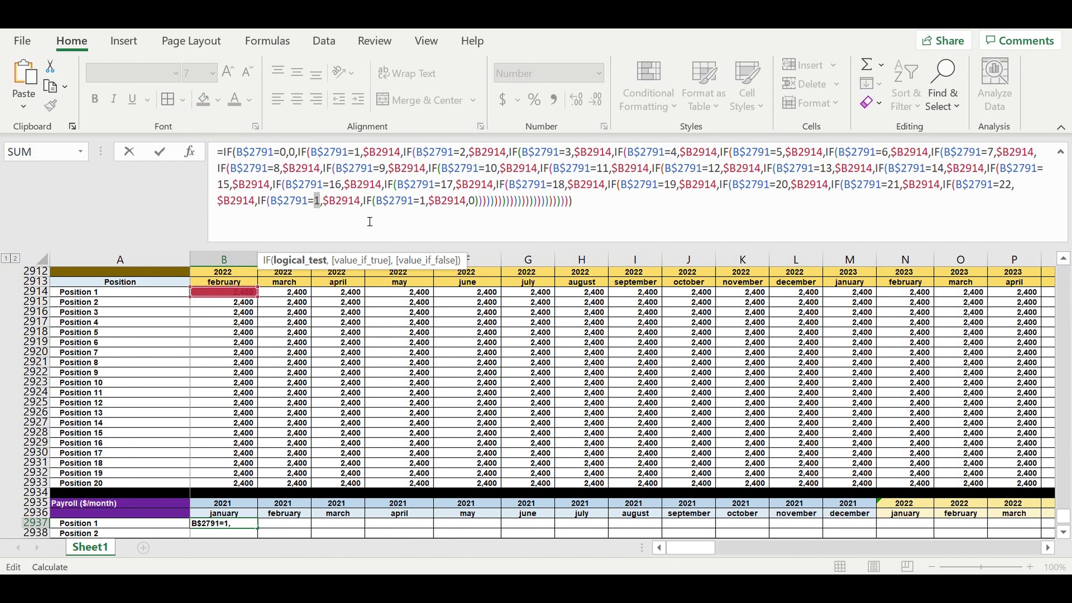
key(BackSpace)
text(23)
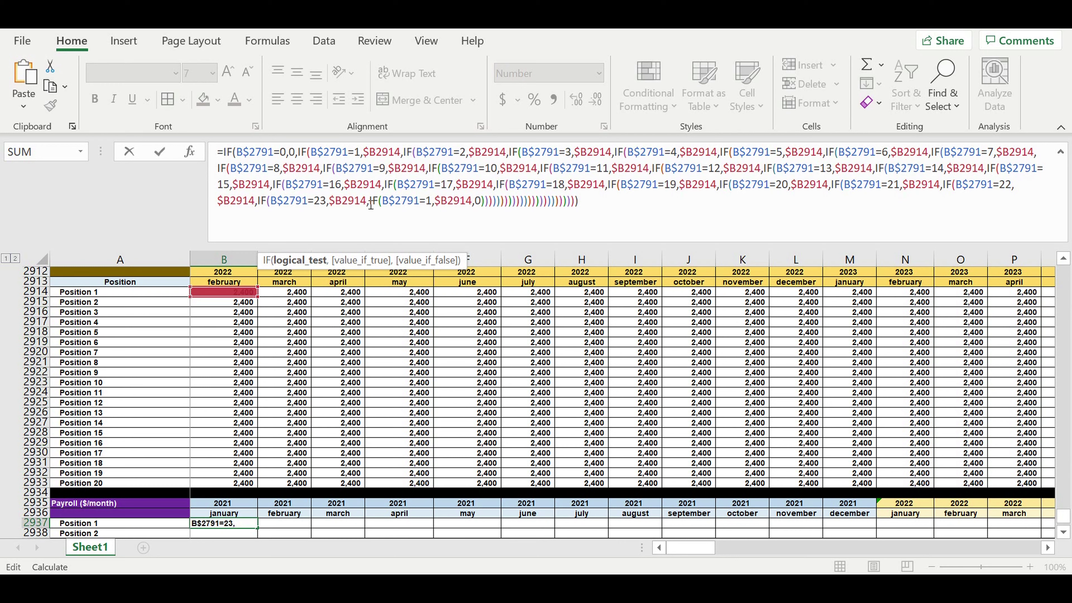
double_click(429, 202)
text(24)
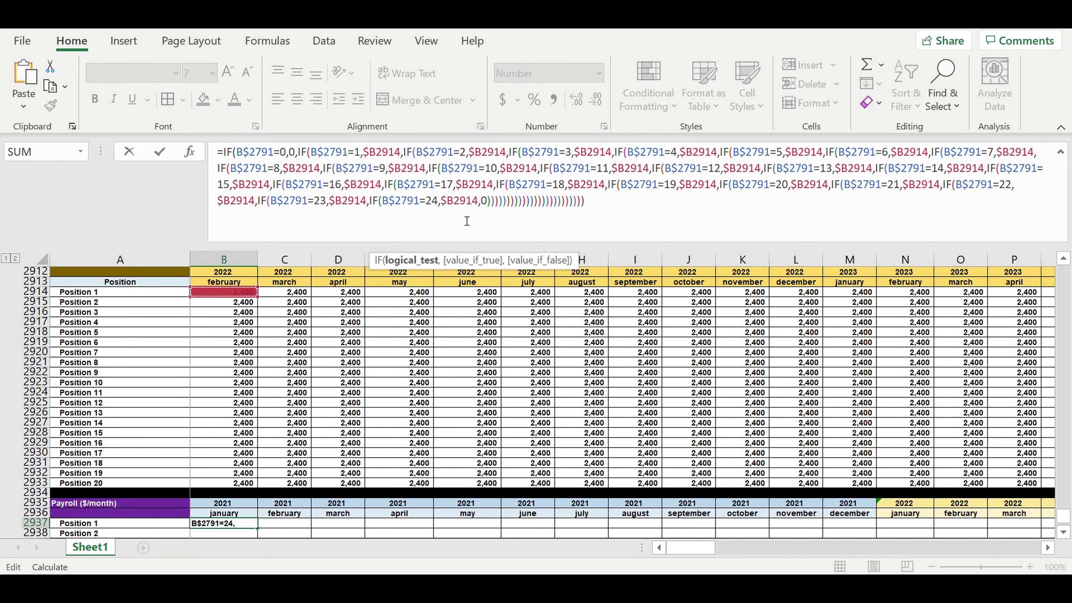
Step: Duplicate the last IF clause as a B$2791>24 test returning $B2914, and commit B2937's formula
drag(370, 201, 497, 219)
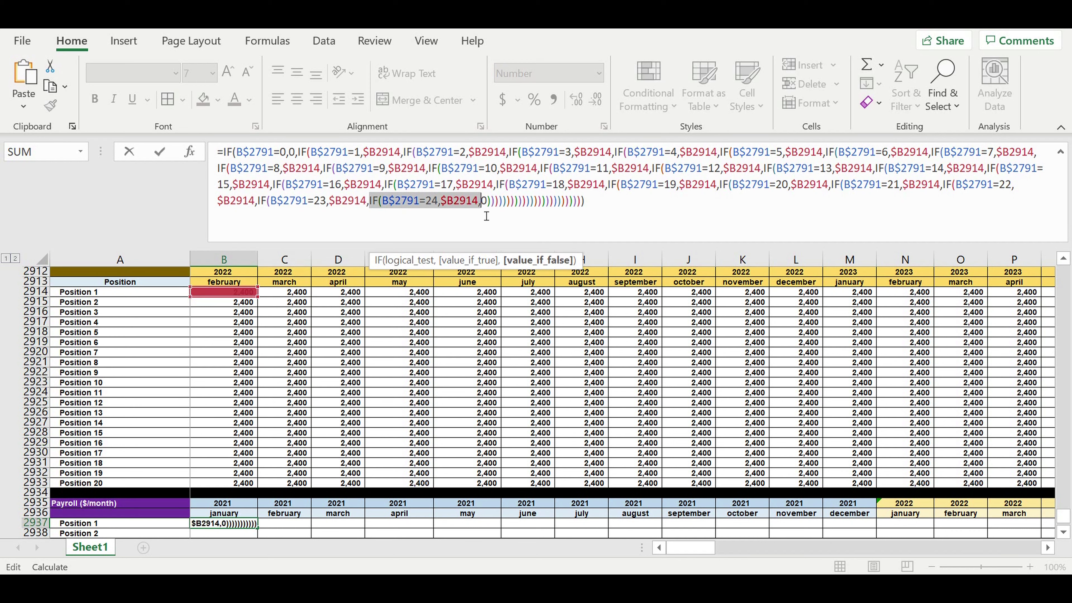
key(ctrl+c)
key(Right)
key(ctrl+v)
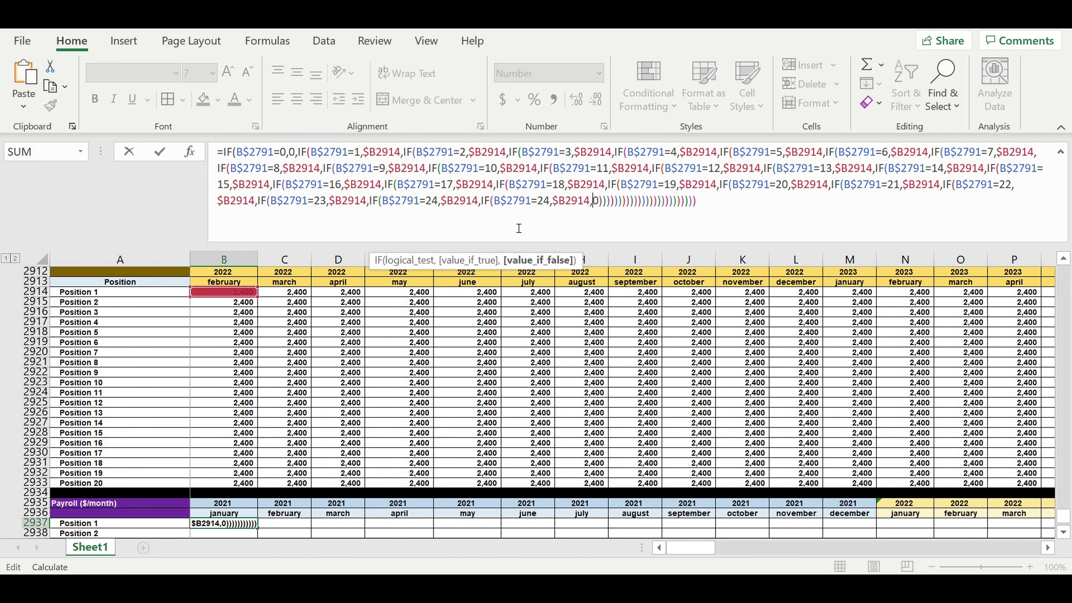
click(547, 204)
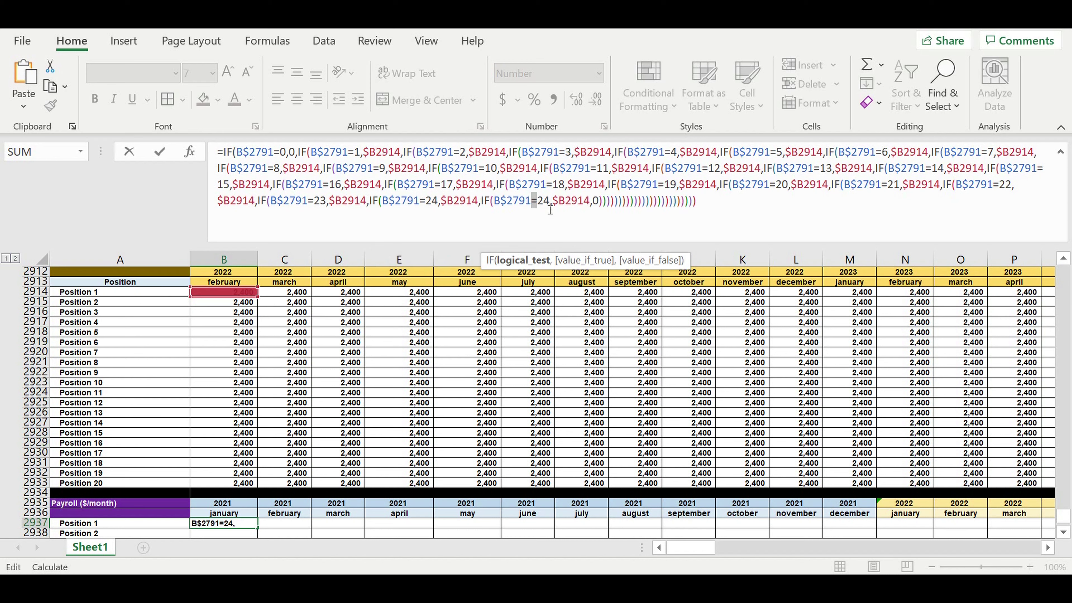
text(>)
click(714, 206)
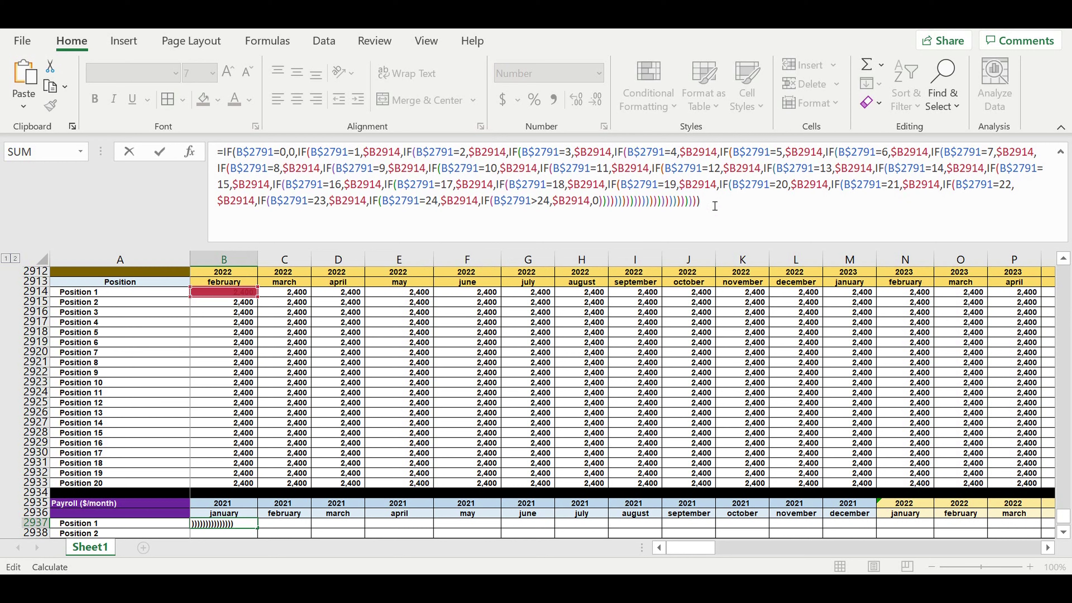
key(Return)
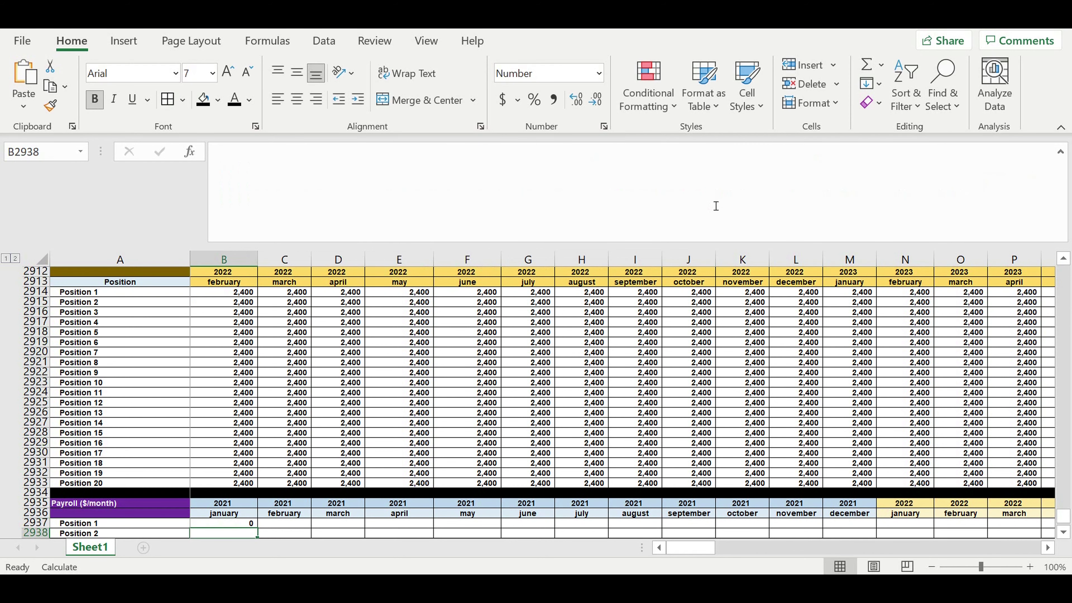
click(238, 525)
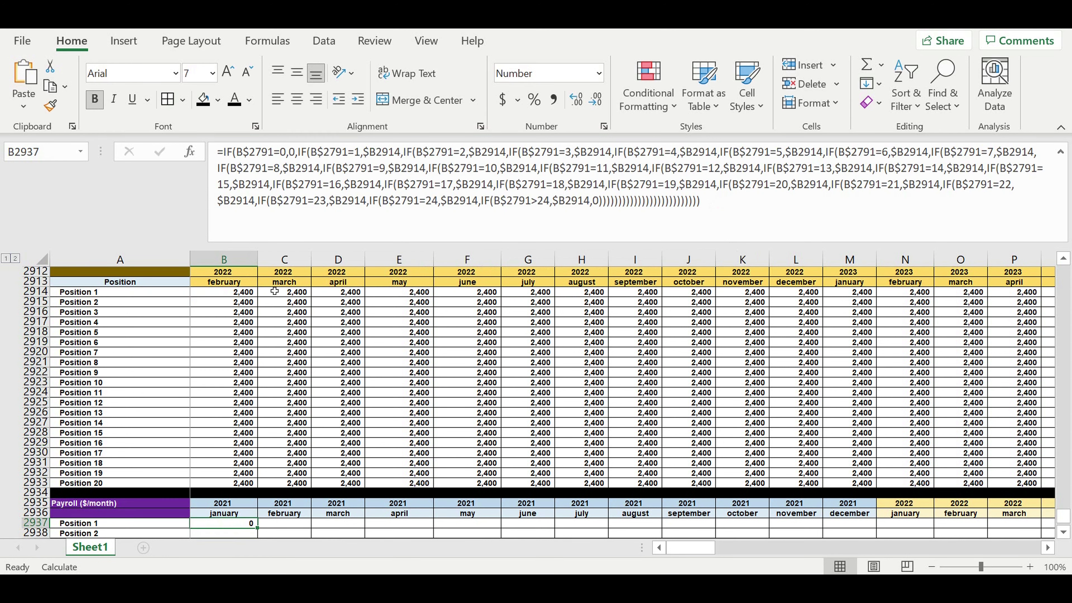
Step: Point the results for headcounts 2 through 8 at columns C through I of row 2914
click(282, 201)
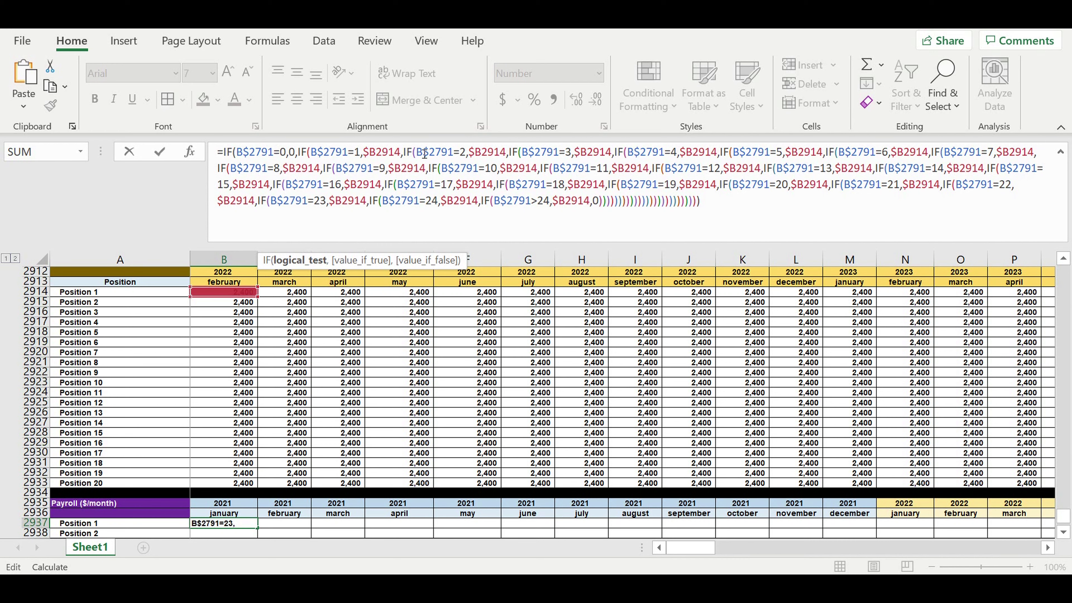
click(474, 153)
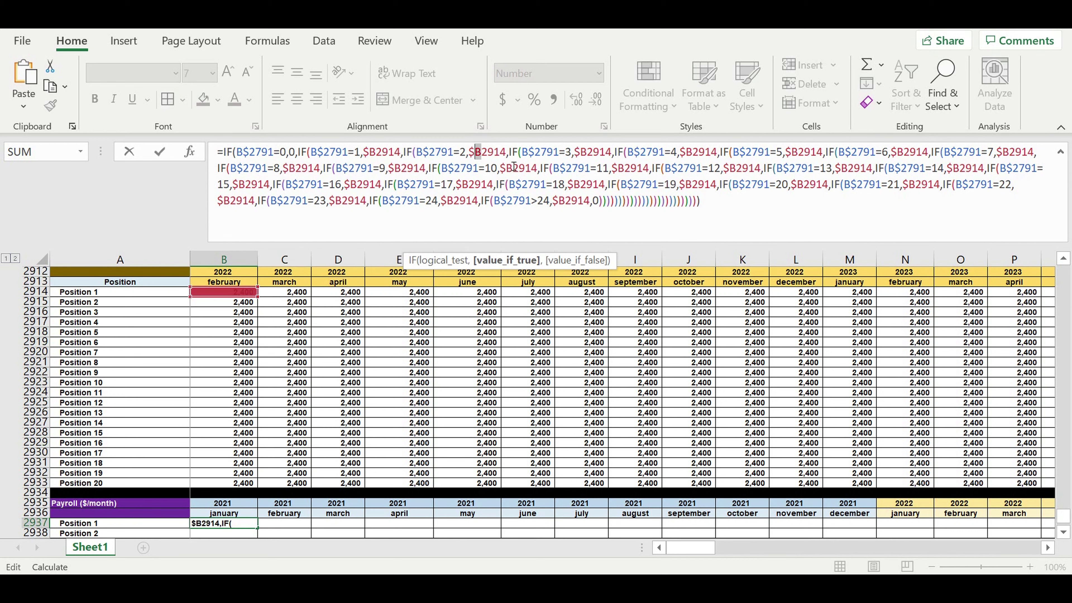
key(Delete)
text(c)
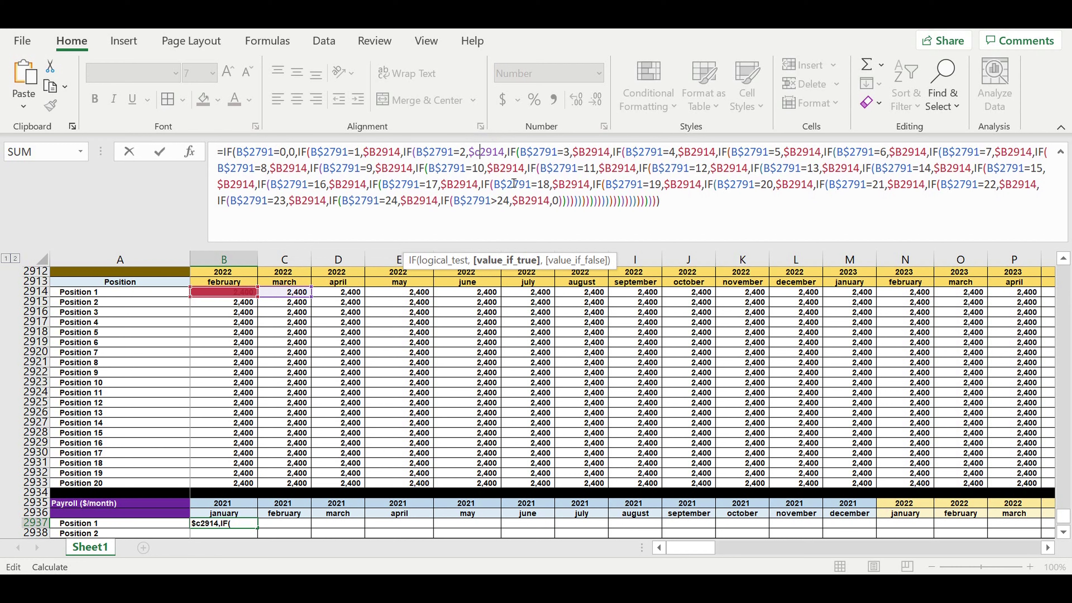
click(589, 155)
drag(578, 152, 585, 152)
text(d)
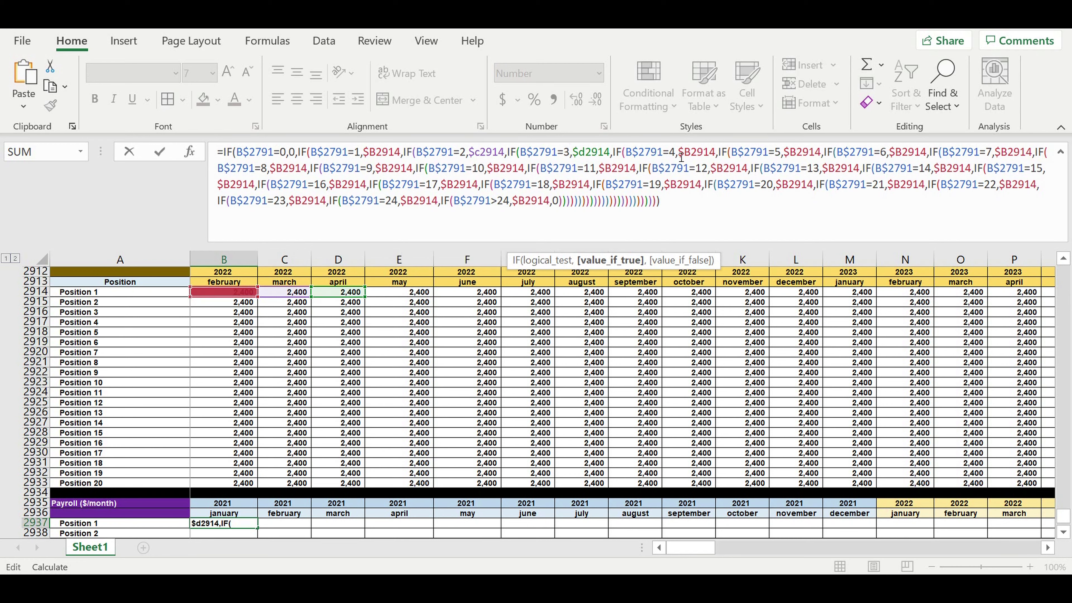
drag(683, 152, 690, 152)
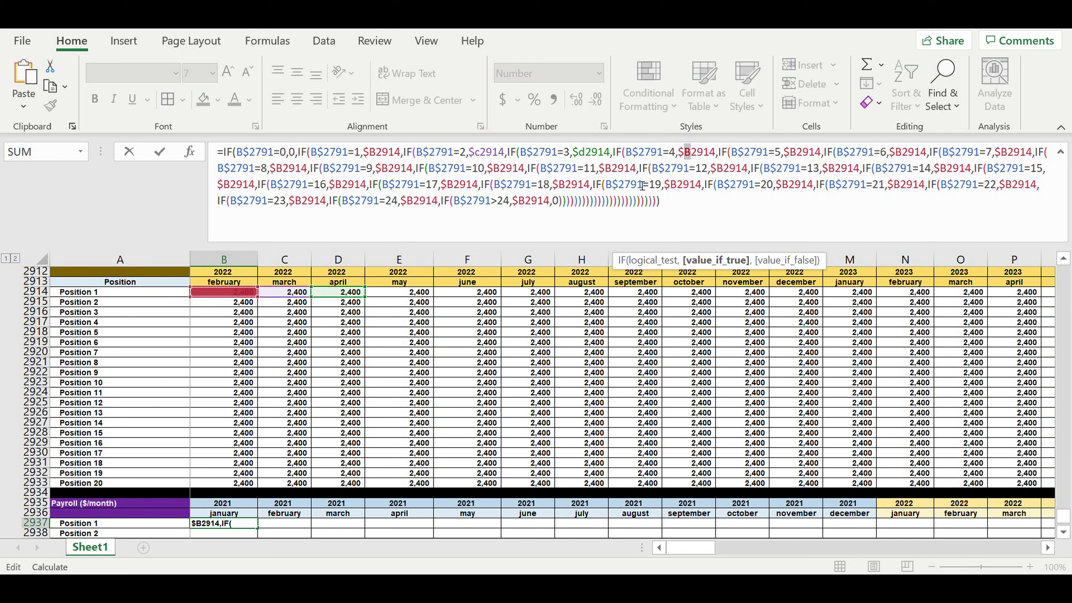
text(e)
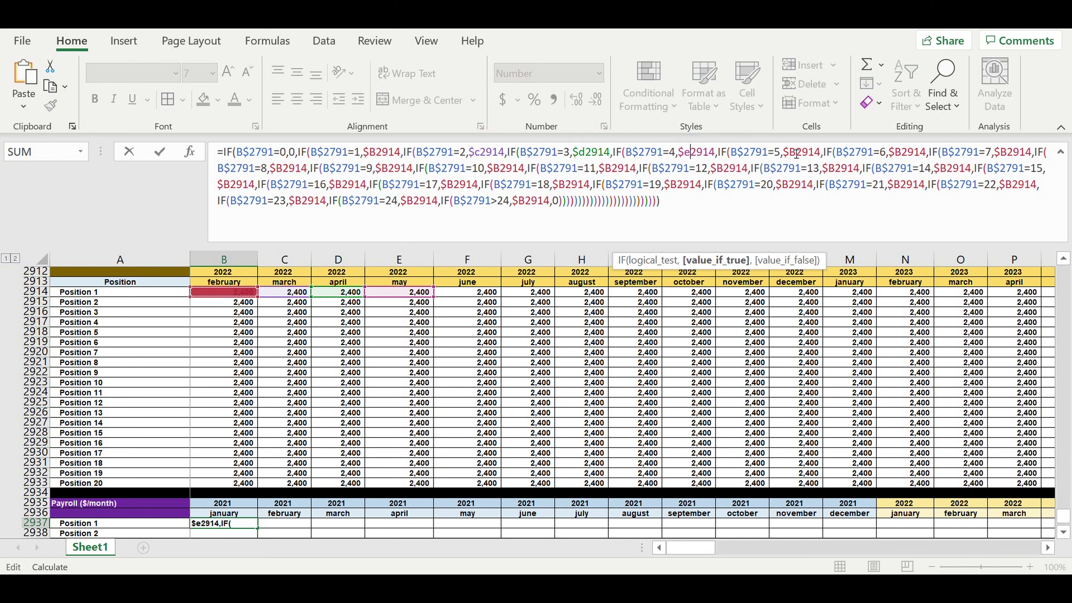
drag(787, 152, 797, 152)
text(f)
drag(891, 152, 899, 152)
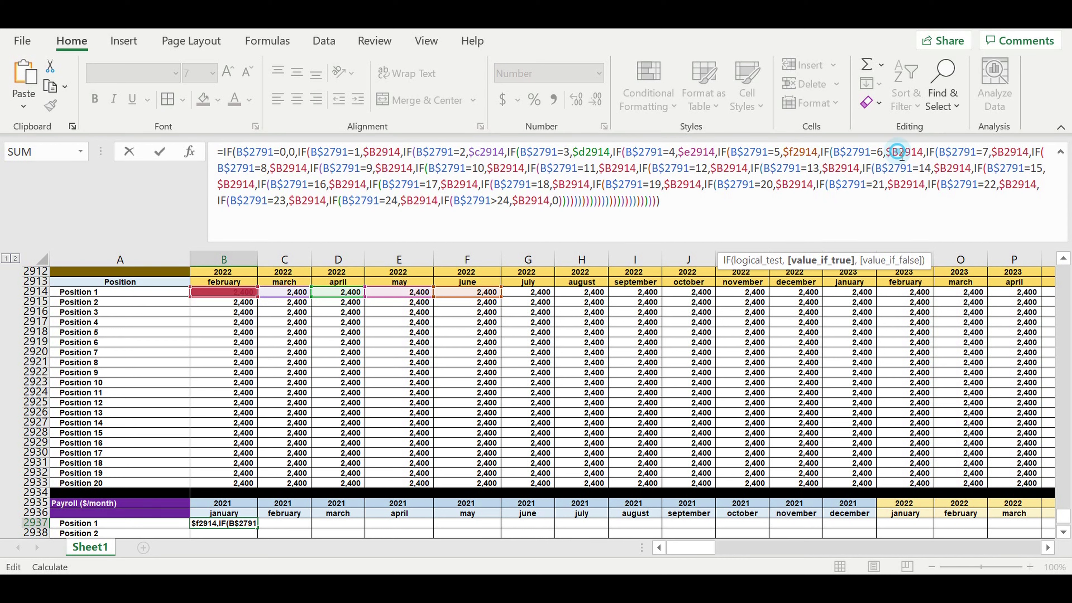
text(g)
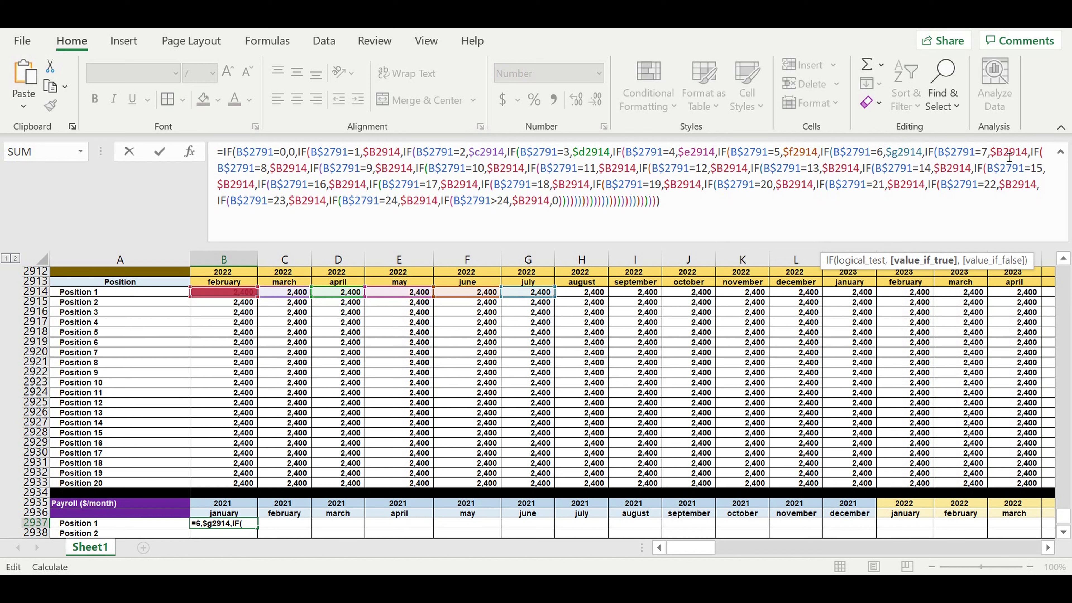
click(996, 152)
key(shift+Right)
text(h)
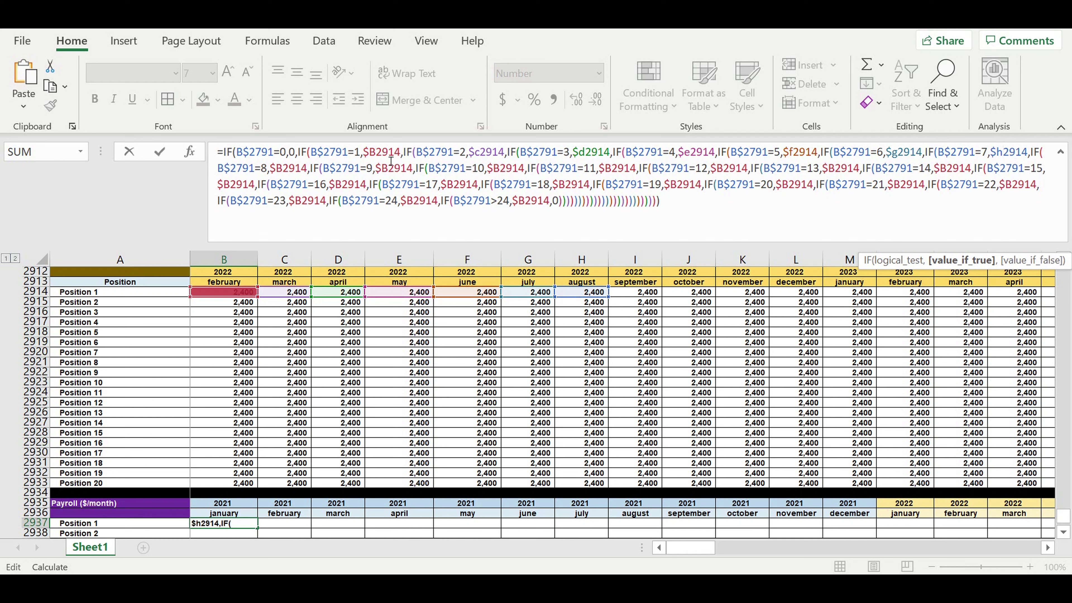
click(276, 168)
key(shift+Right)
text(i)
Step: Point the results for headcounts 9 through 15 at columns J through P of row 2914
drag(378, 169, 387, 174)
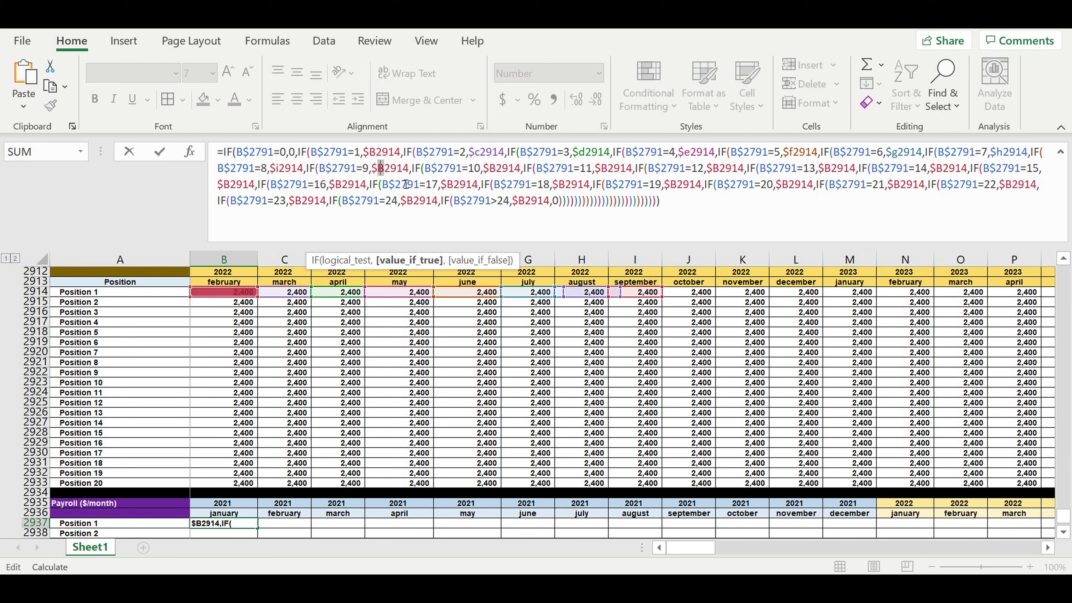
text(j)
drag(484, 169, 490, 173)
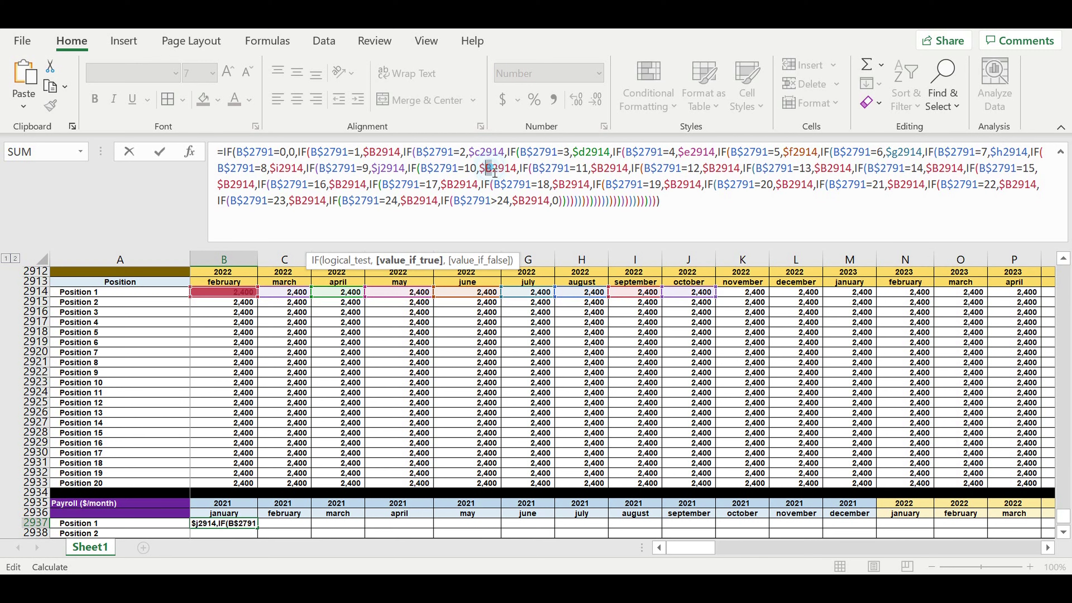
text(k)
drag(595, 172, 602, 175)
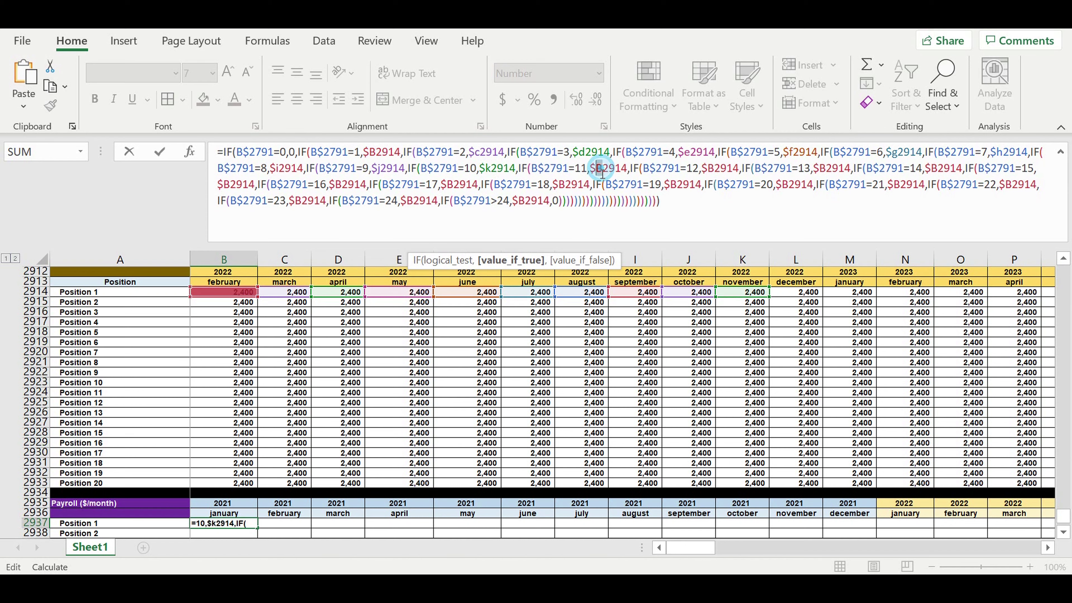
text(l)
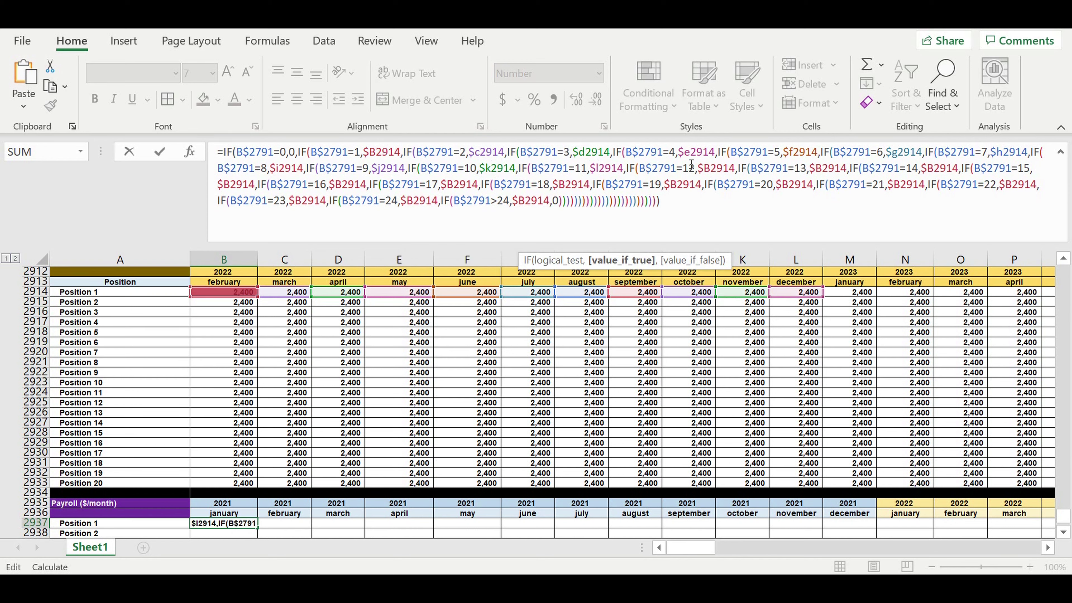
drag(703, 169, 710, 169)
text(m)
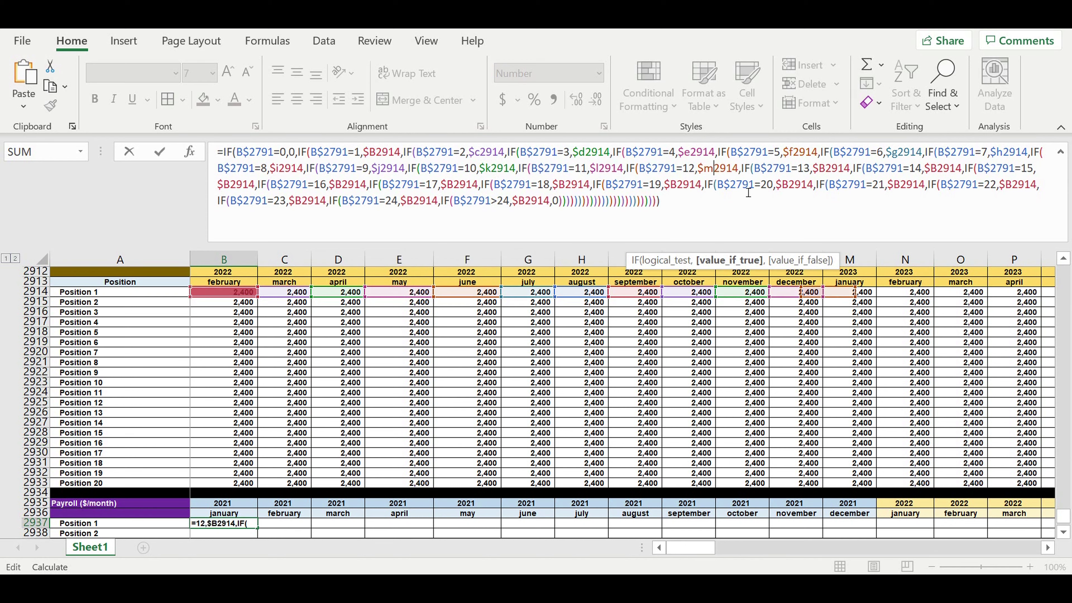
drag(820, 171, 827, 174)
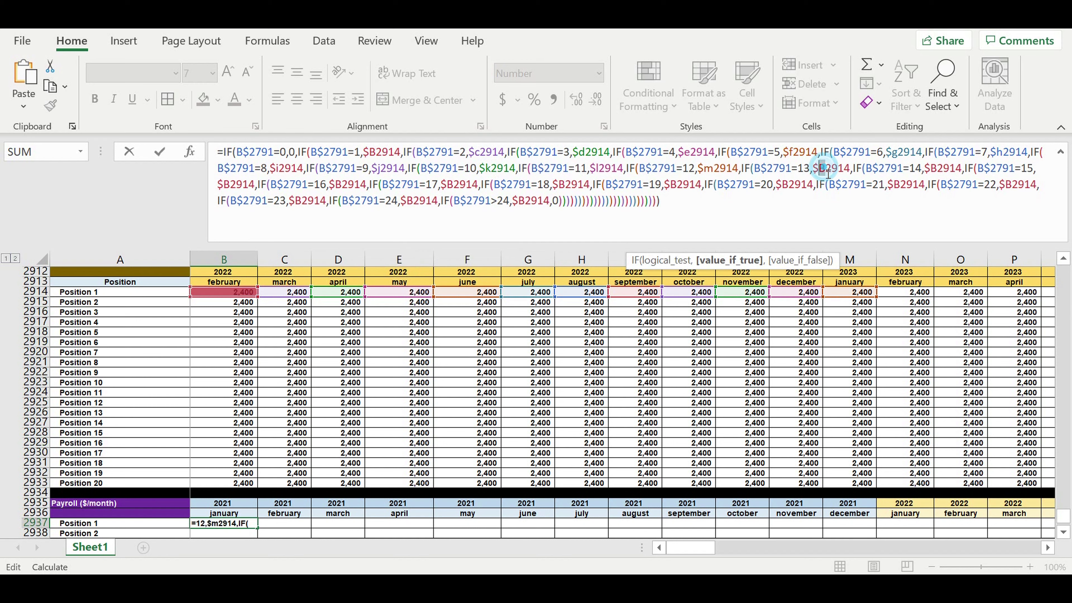
text(n)
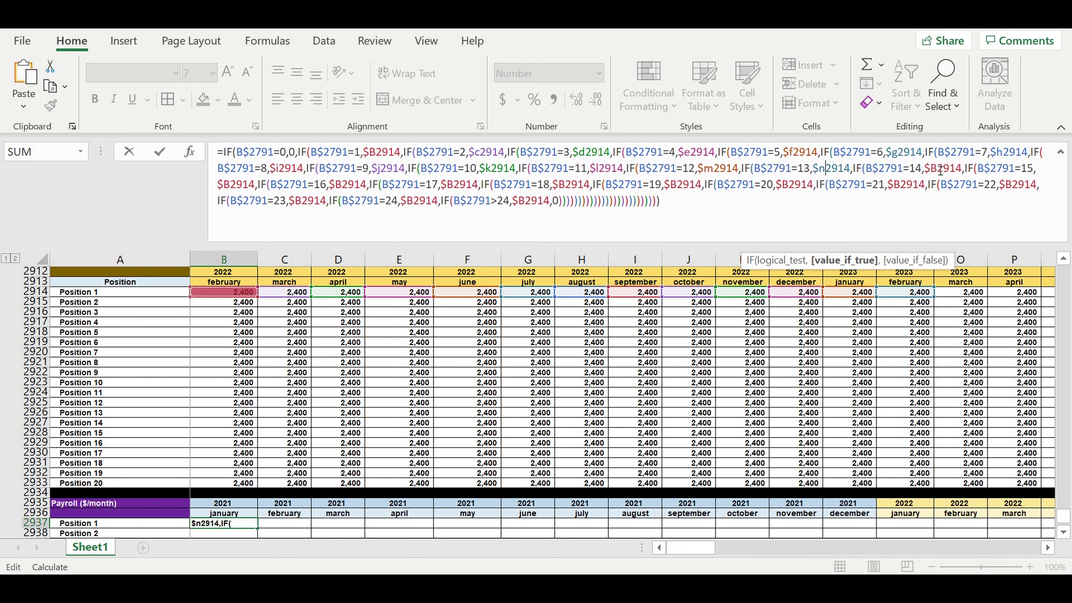
drag(931, 171, 938, 173)
text(o)
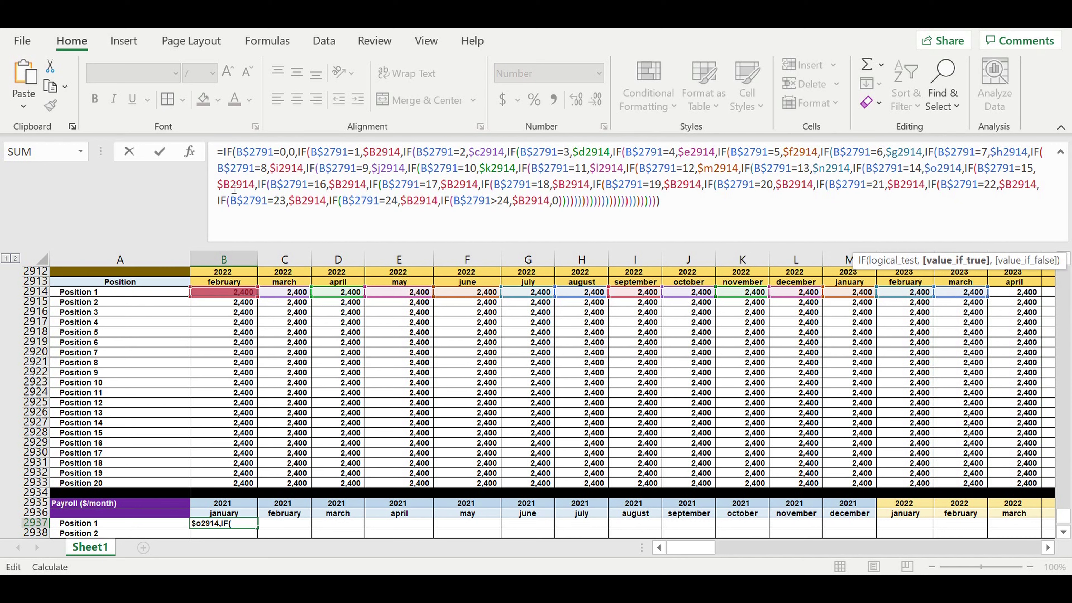
drag(223, 185, 232, 186)
text(p)
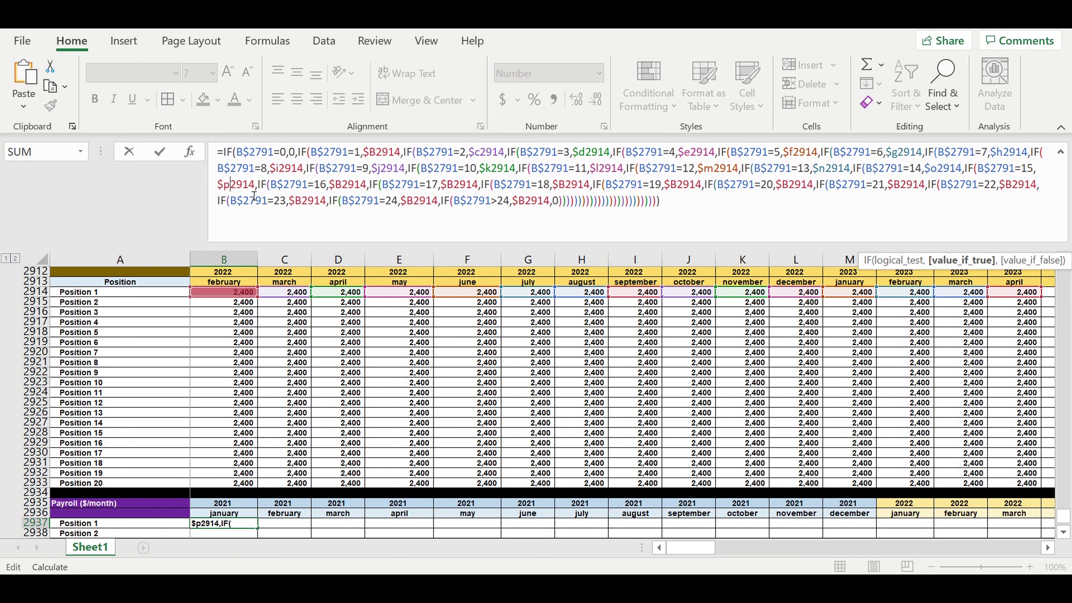
Step: Point the =16 through =24 branches at columns Q through Y, and the >24 branch at column Z
drag(336, 185, 343, 186)
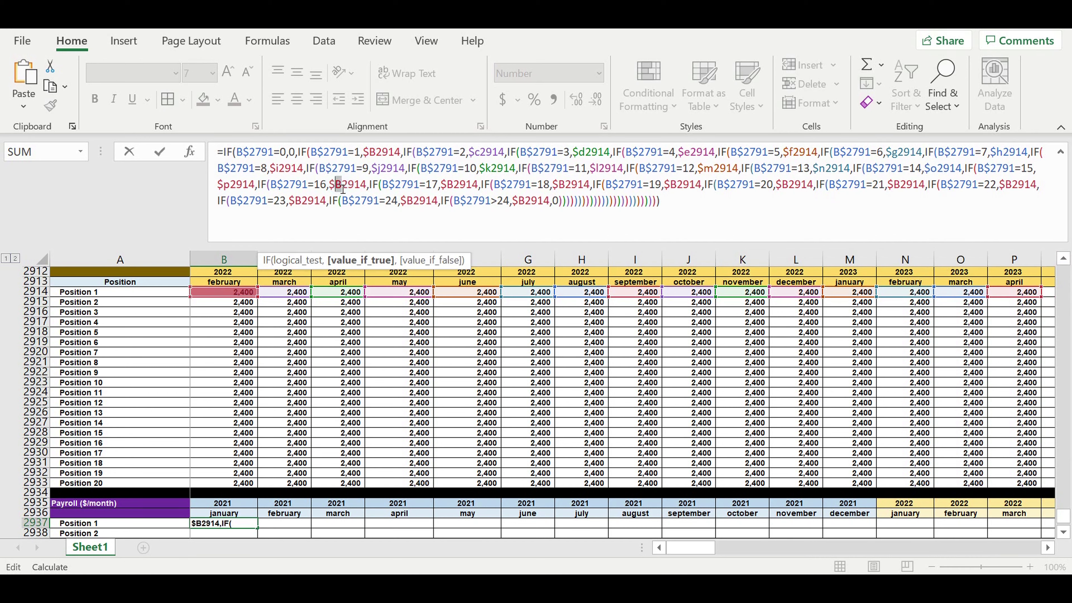
text(q)
drag(454, 186, 447, 186)
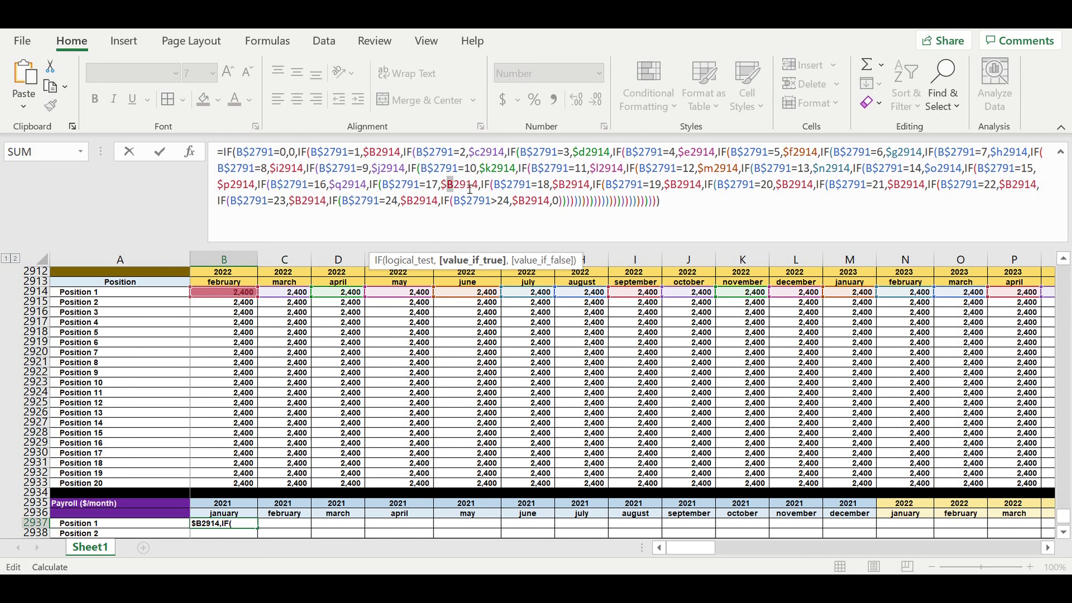
text(r)
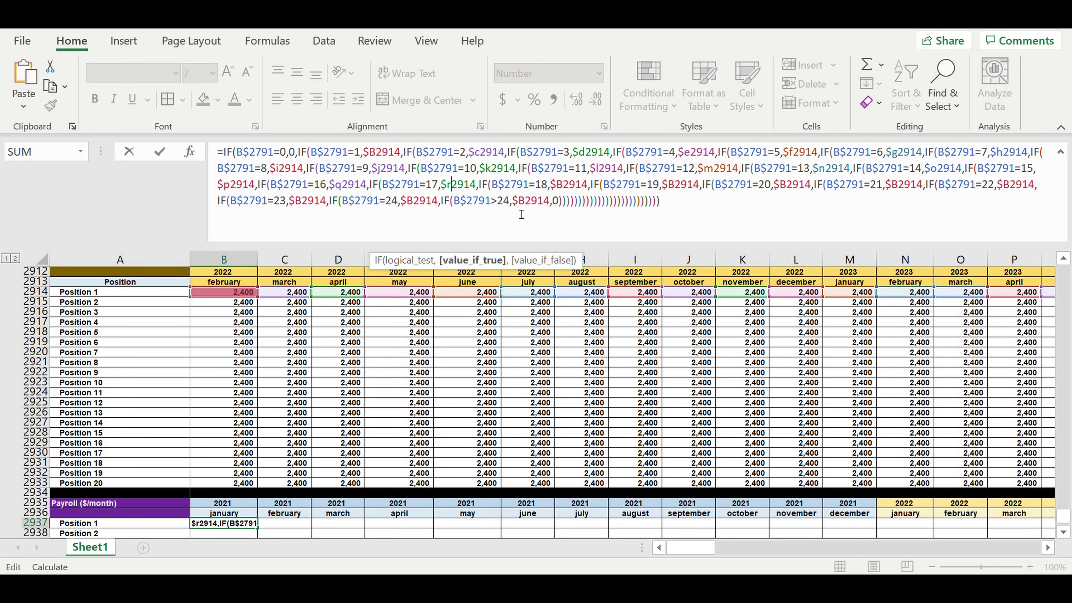
drag(556, 186, 563, 186)
text(s)
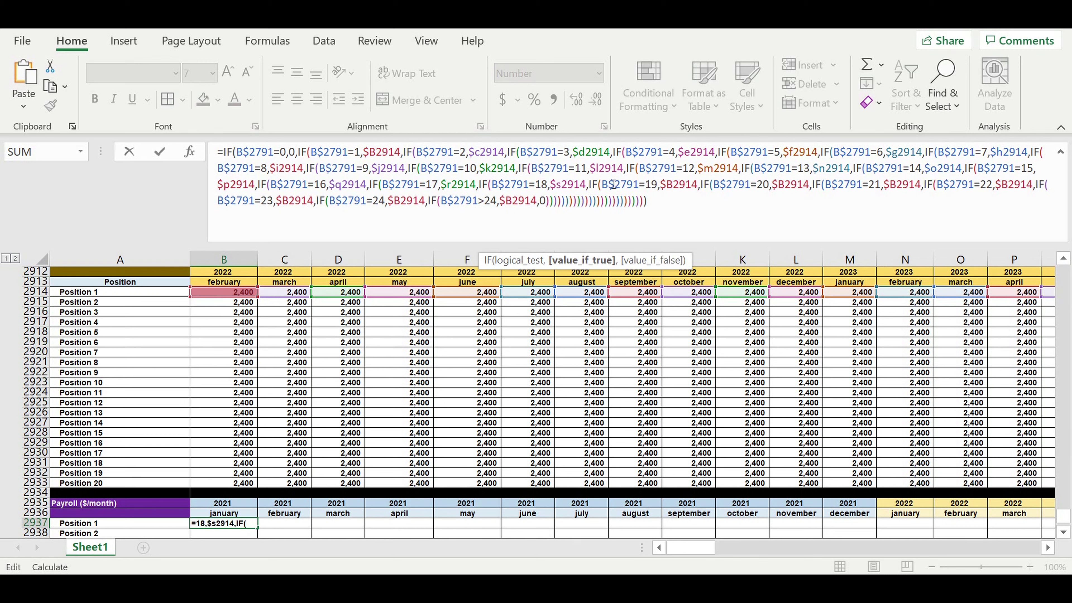
drag(665, 186, 673, 186)
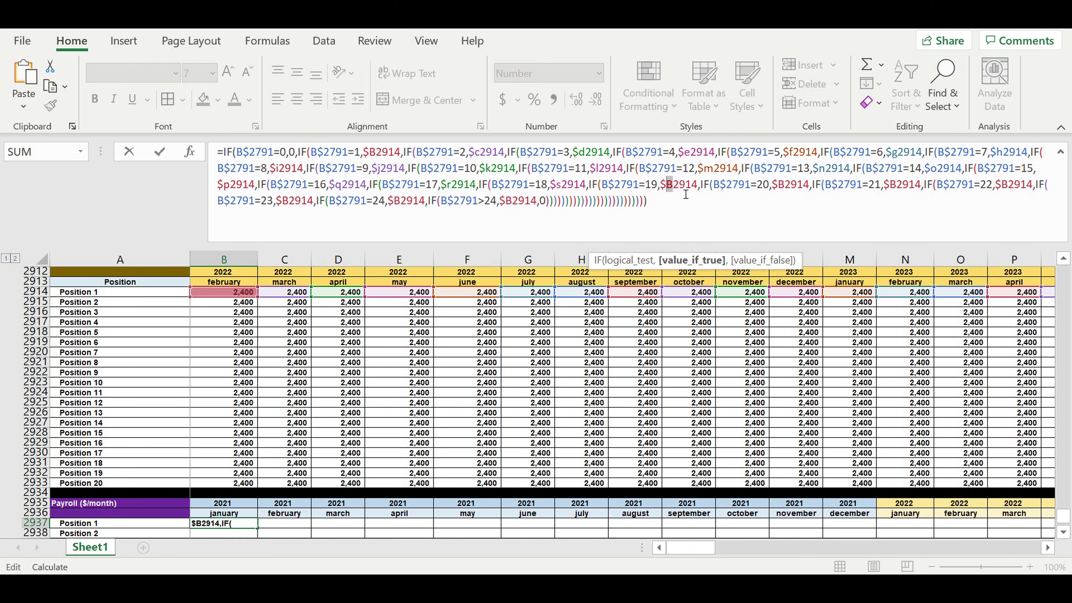
text(t)
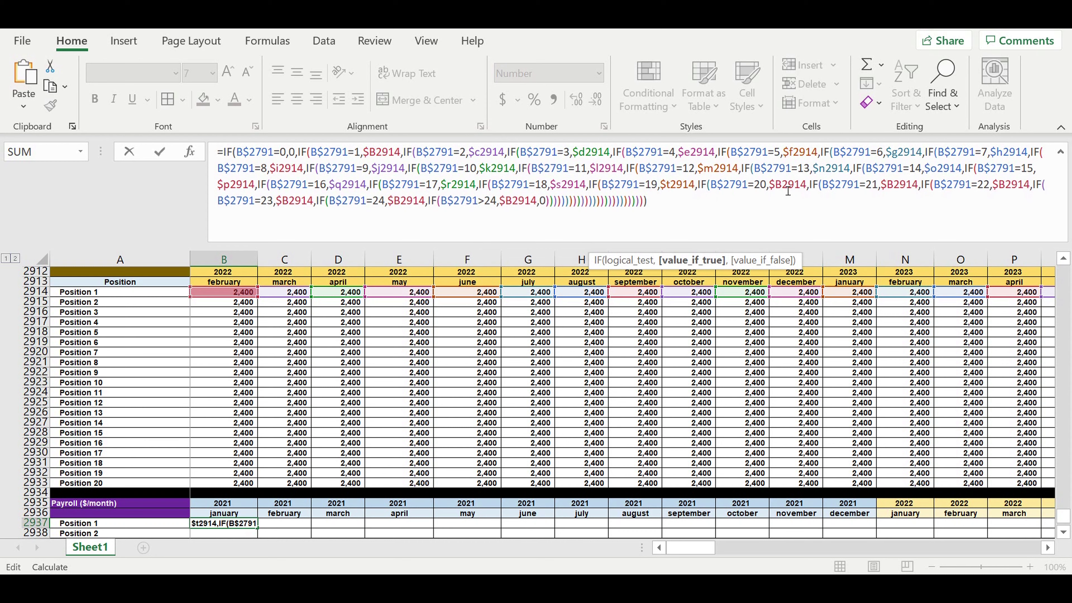
drag(776, 187, 783, 187)
text(u)
drag(892, 186, 897, 188)
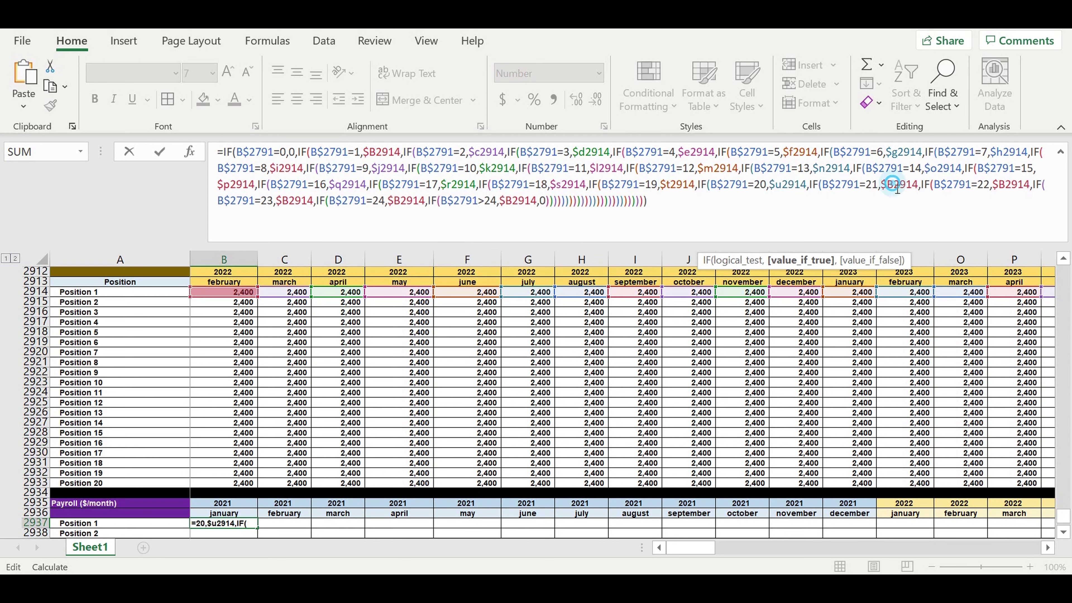
text(v)
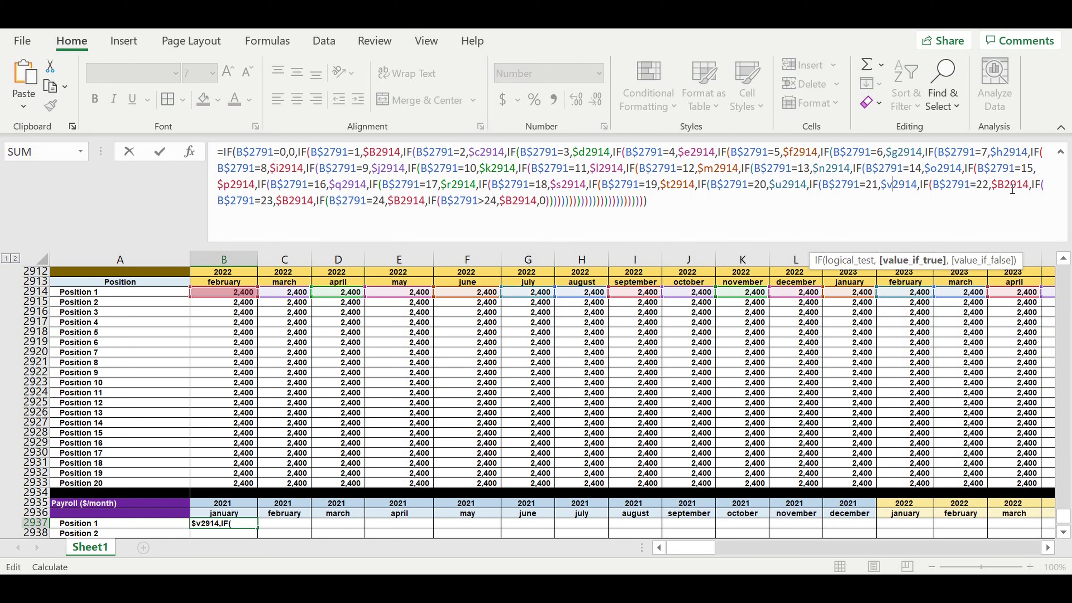
drag(999, 186, 1005, 188)
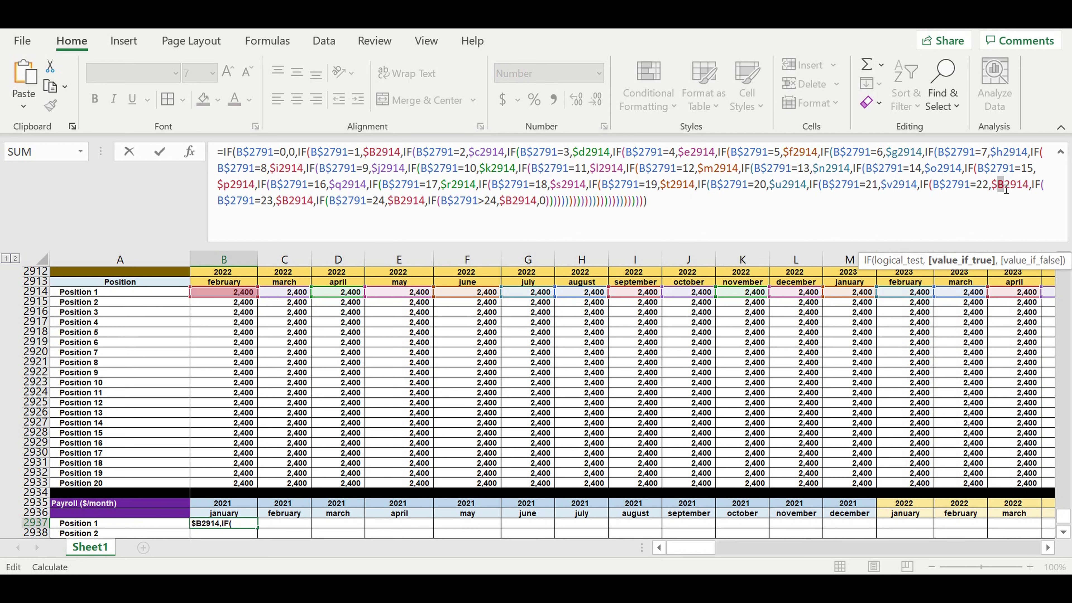
text(w)
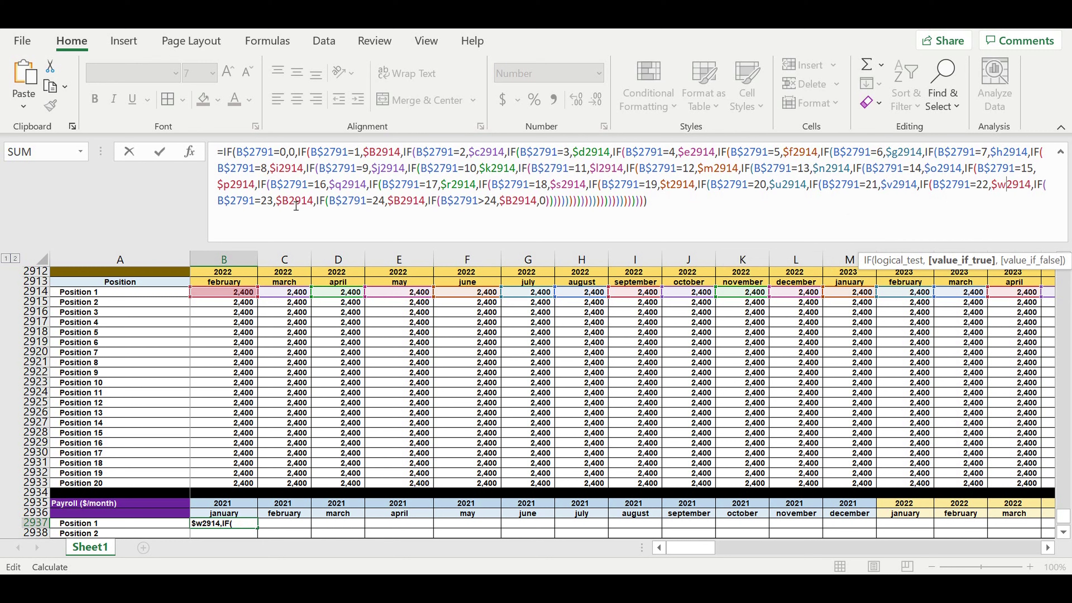
drag(281, 203, 290, 206)
text(x)
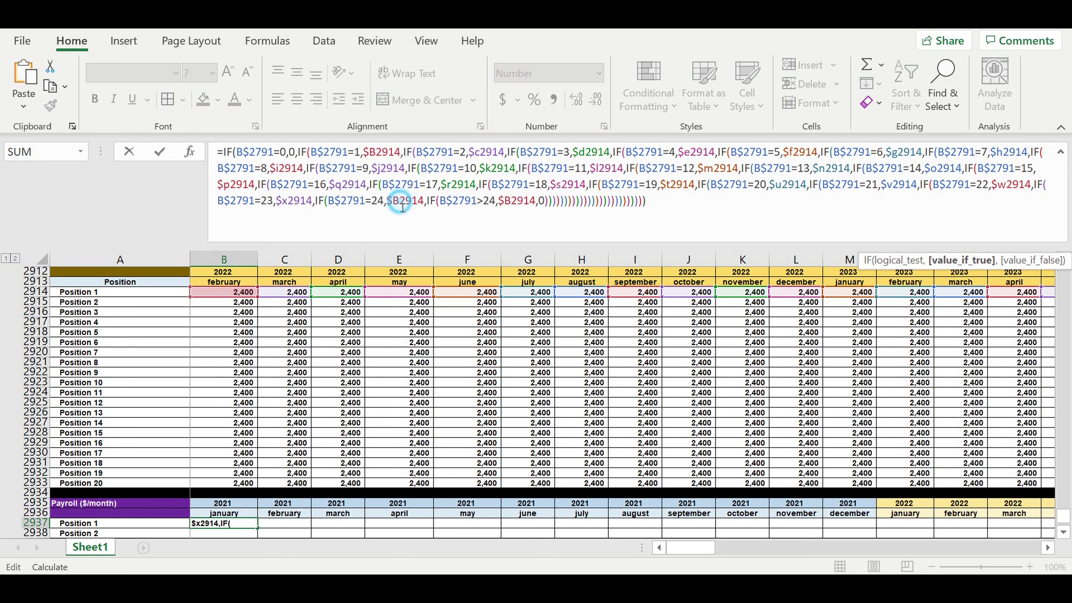
drag(393, 202, 399, 203)
text(y)
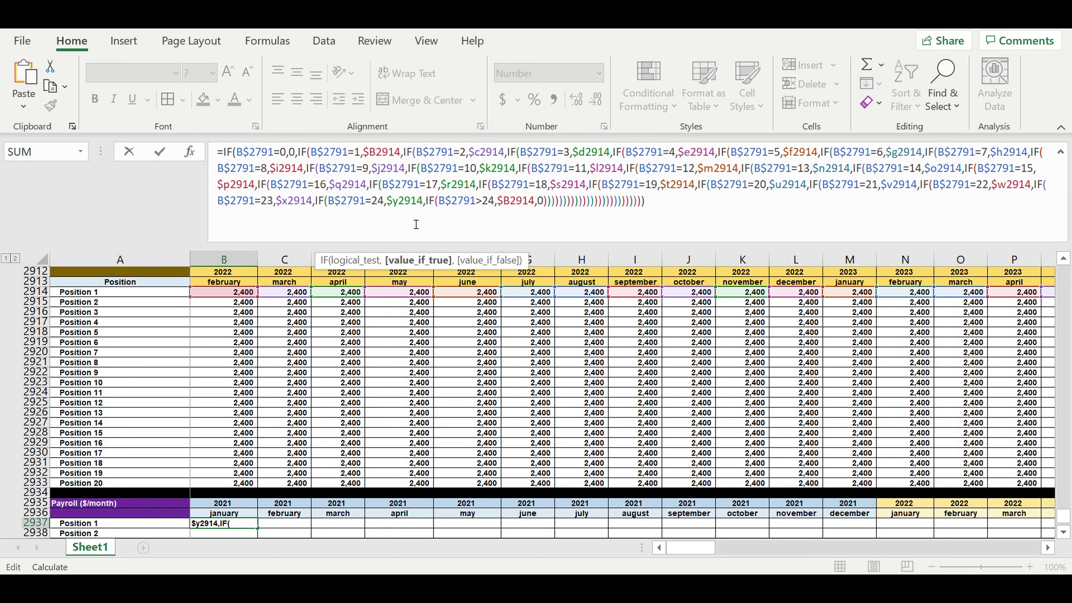
drag(504, 202, 511, 202)
text(z)
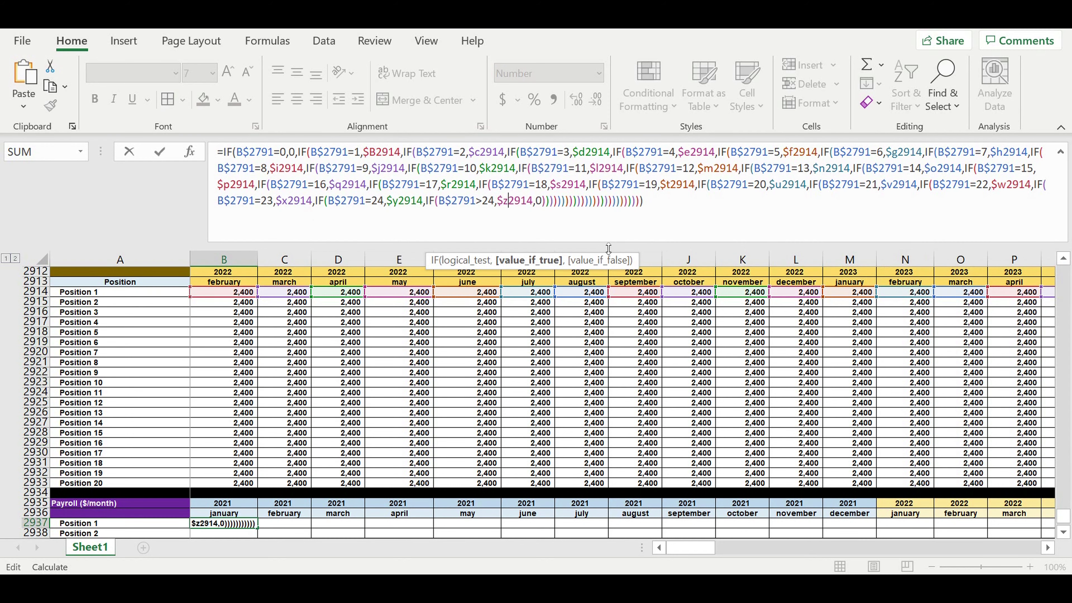
click(1046, 549)
click(1045, 549)
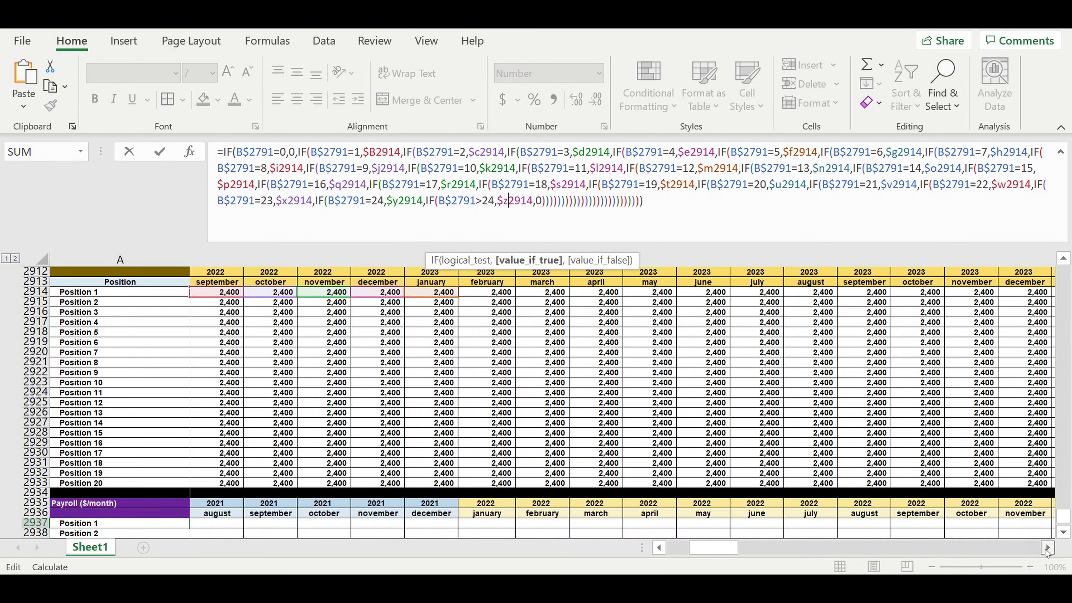
click(1045, 549)
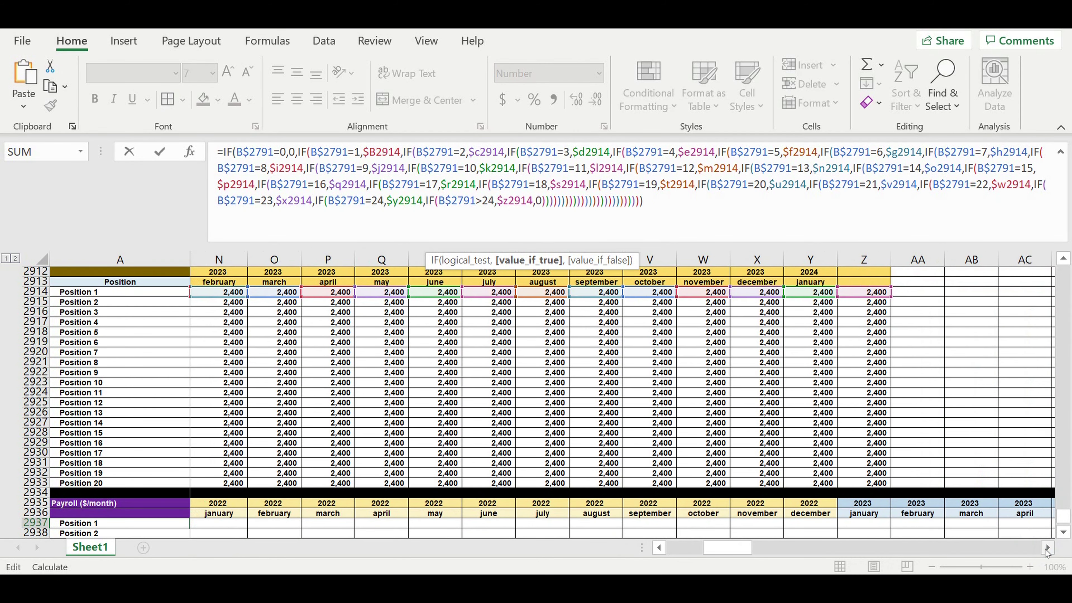
Step: Commit the formula and copy it from B2937 down to Position 20 in row 2956
key(Return)
drag(692, 547, 680, 549)
scroll(473, 462, down, 5)
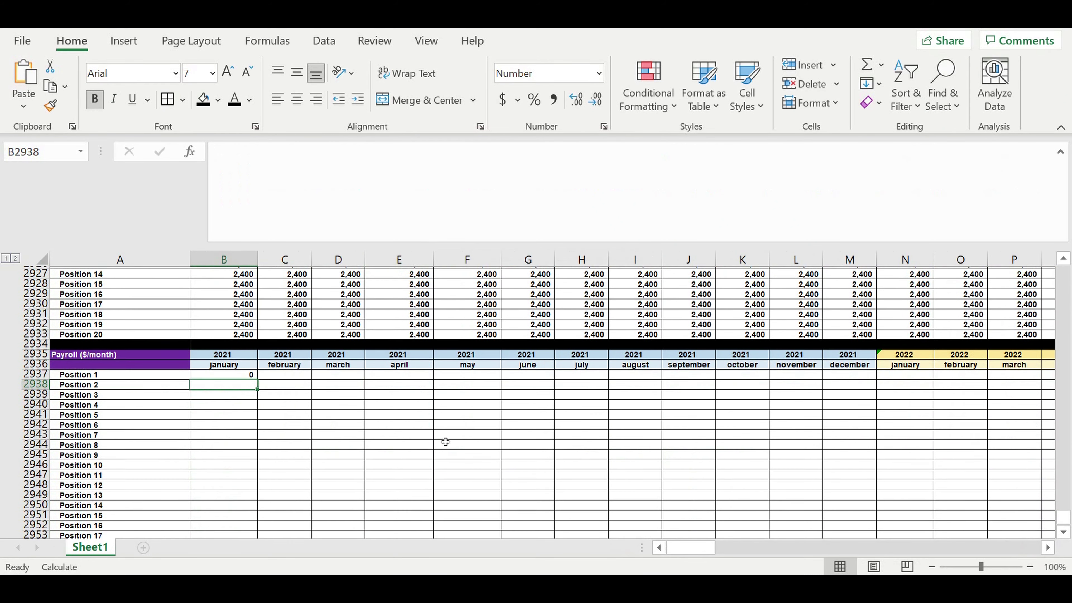
scroll(279, 378, down, 2)
click(228, 311)
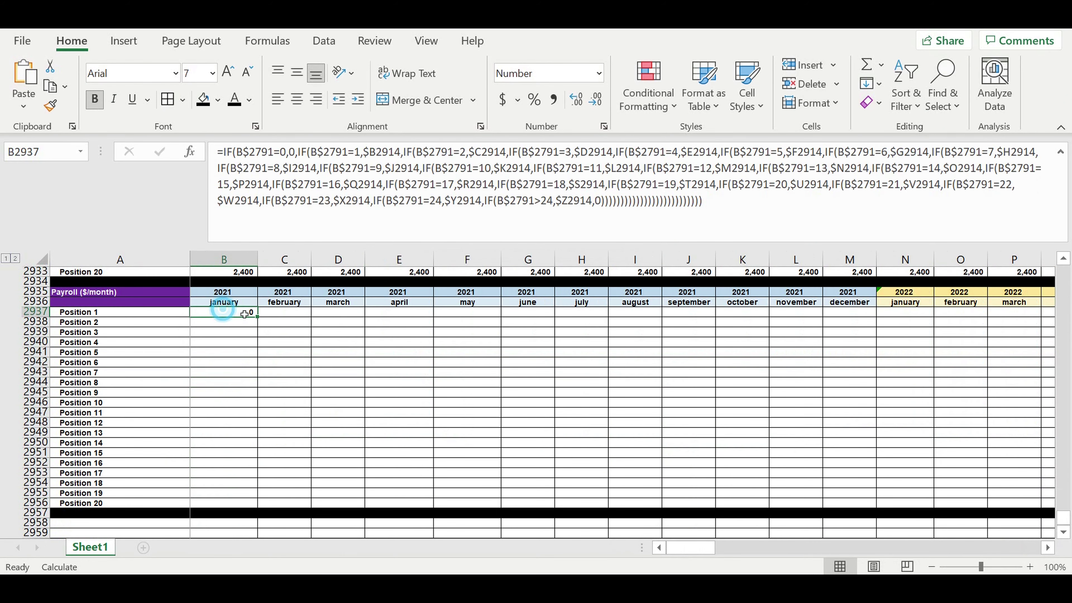
drag(258, 317, 259, 508)
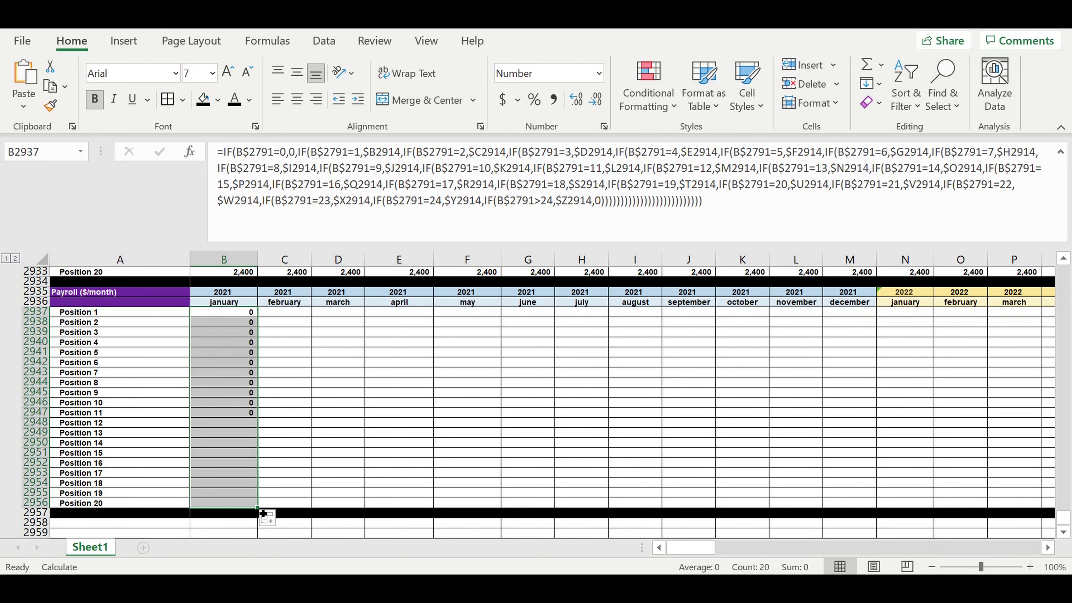
Step: Extend the payroll formulas right through December 2030 in column DQ
drag(330, 504, 954, 505)
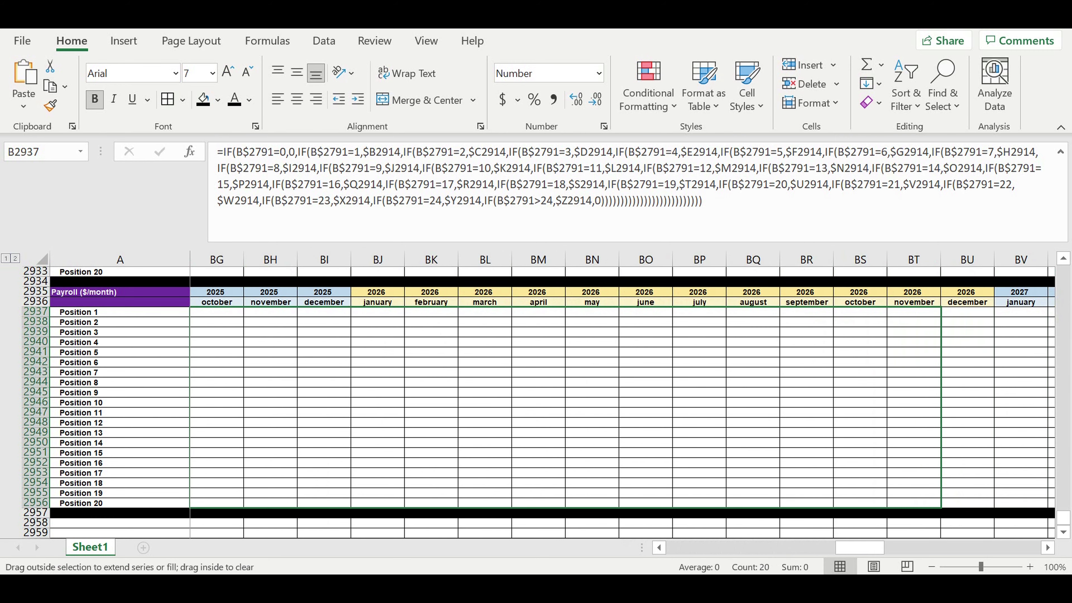
mouse_move(959, 505)
mouse_down()
mouse_move(898, 505)
mouse_move(940, 400)
mouse_up()
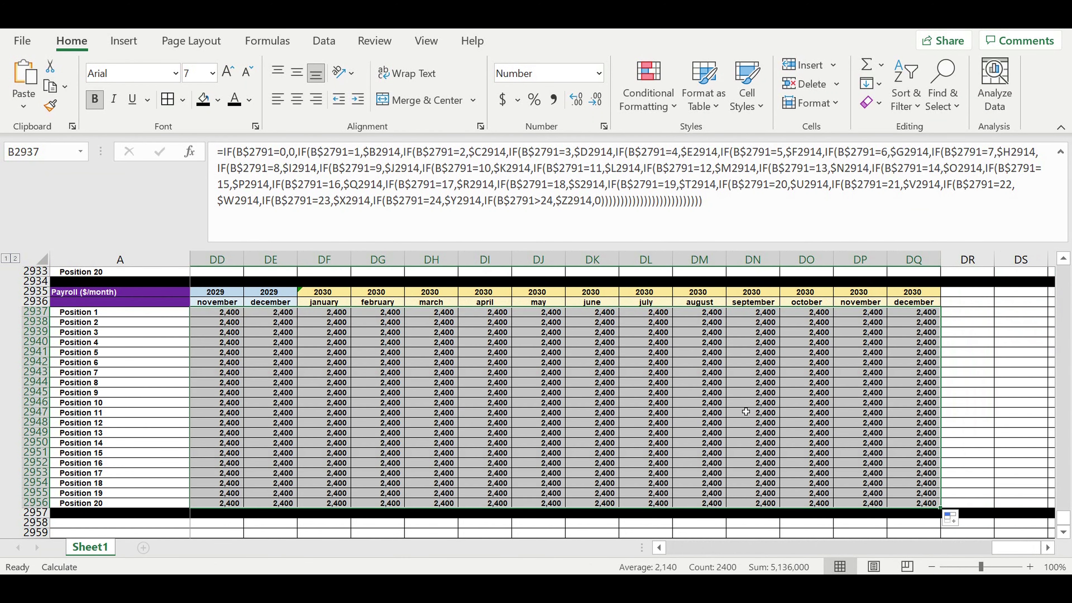
drag(1017, 548, 697, 547)
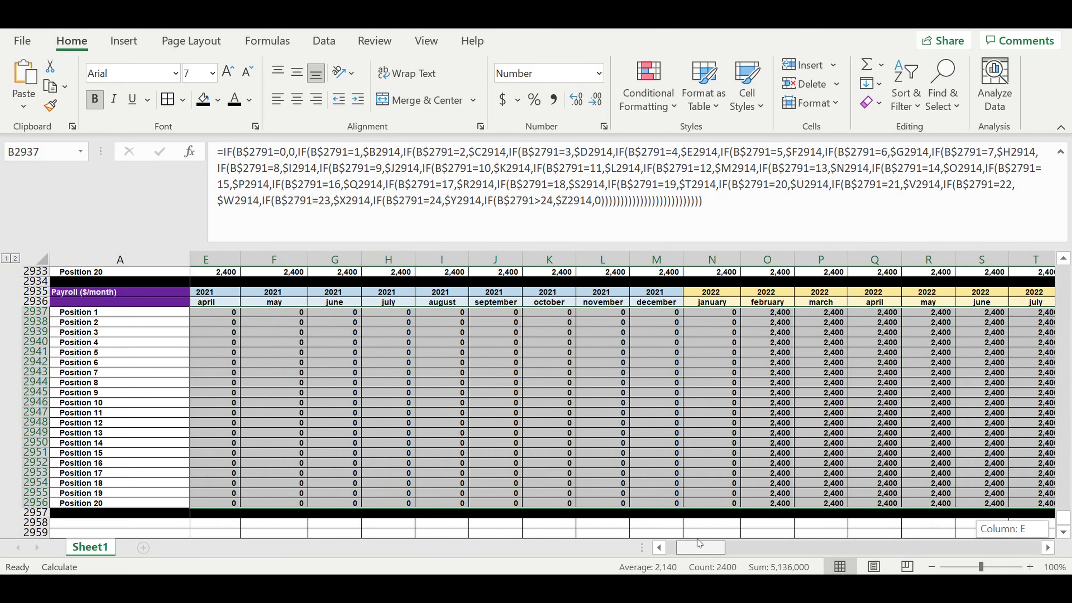
click(726, 404)
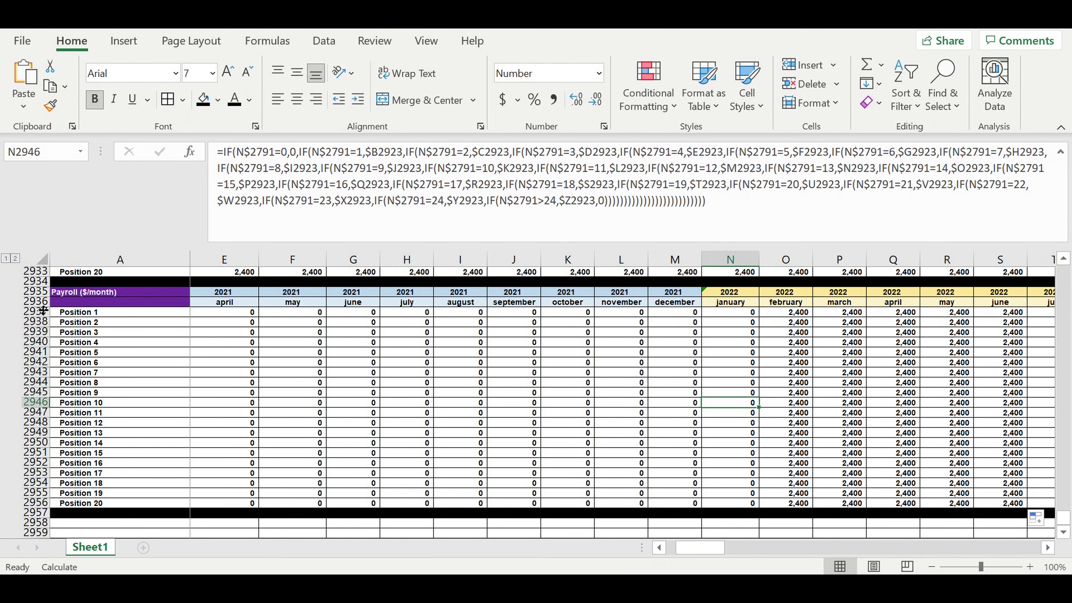
Step: Give the Position 1–20 payroll rows white text and a red fill
drag(37, 317, 33, 502)
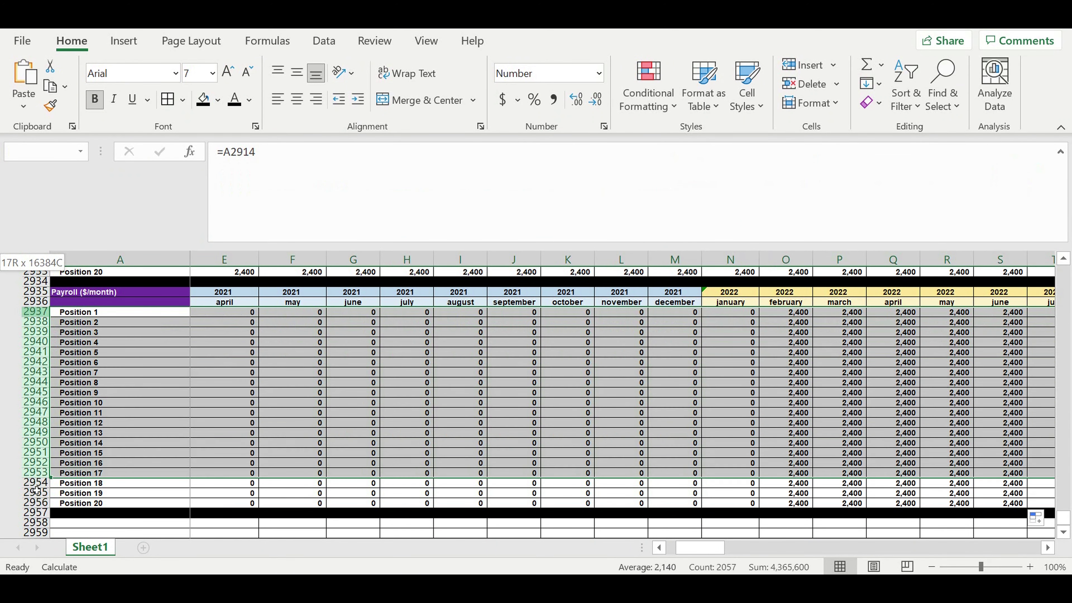
drag(33, 501, 33, 503)
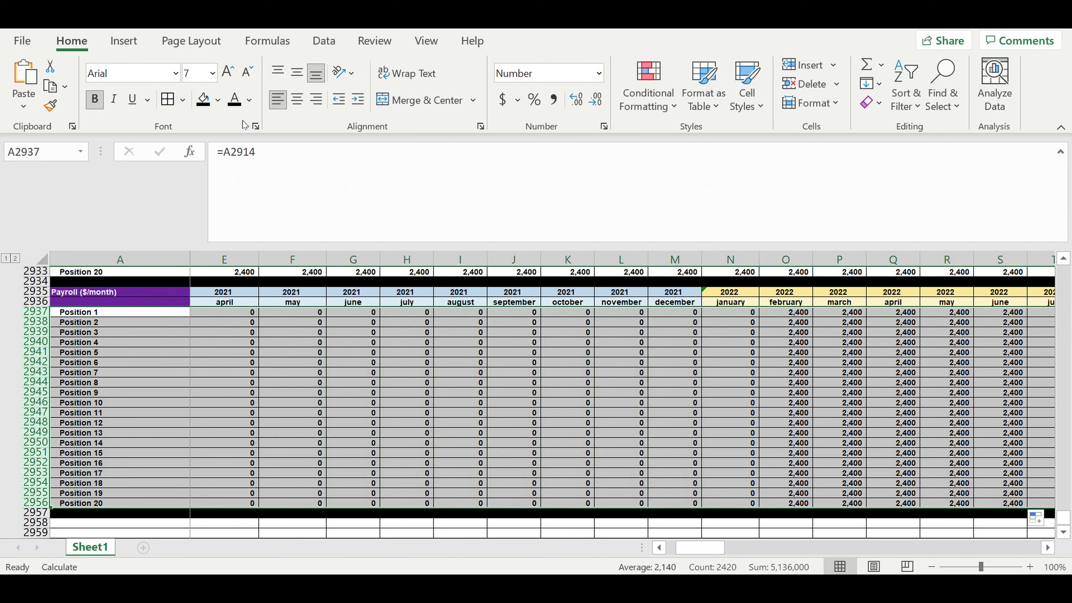
click(249, 100)
click(236, 168)
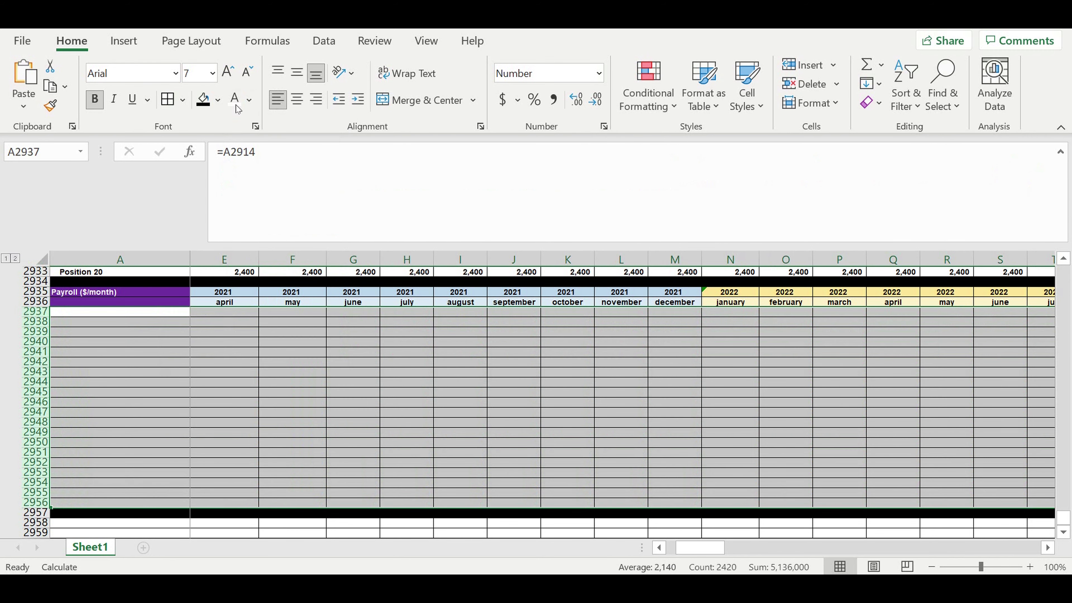
click(218, 100)
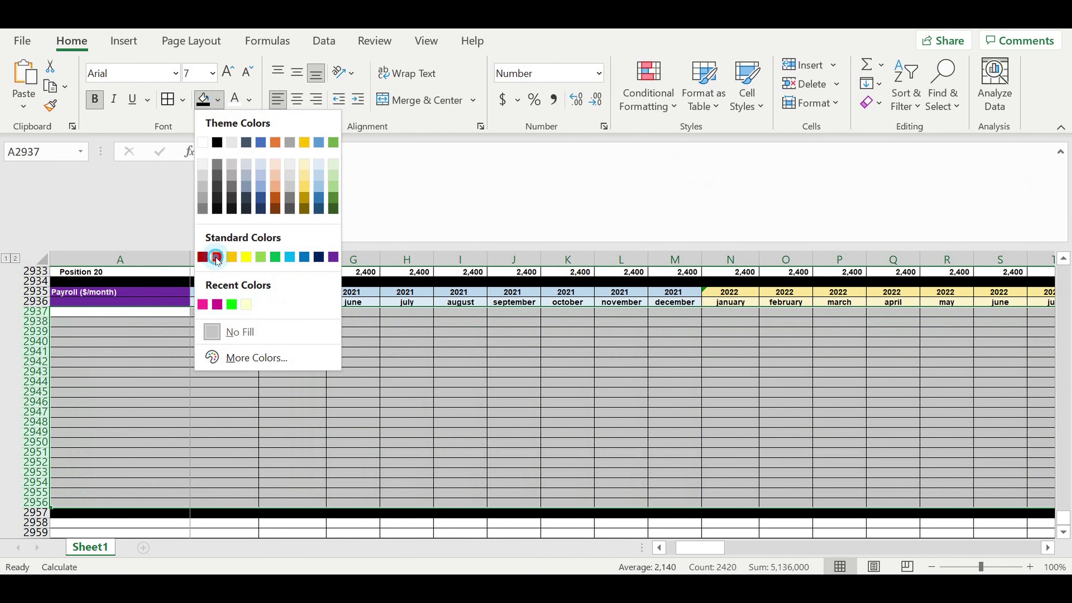
click(217, 257)
click(292, 413)
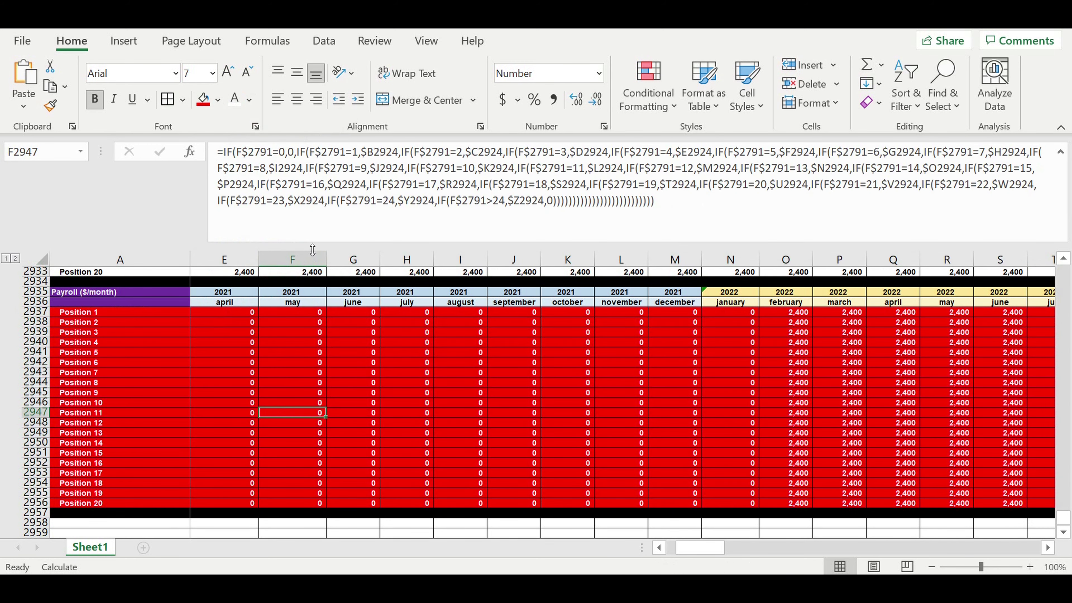
Step: Collapse the formula bar to one line and select the rows of the 2,400 table above
drag(312, 250, 312, 160)
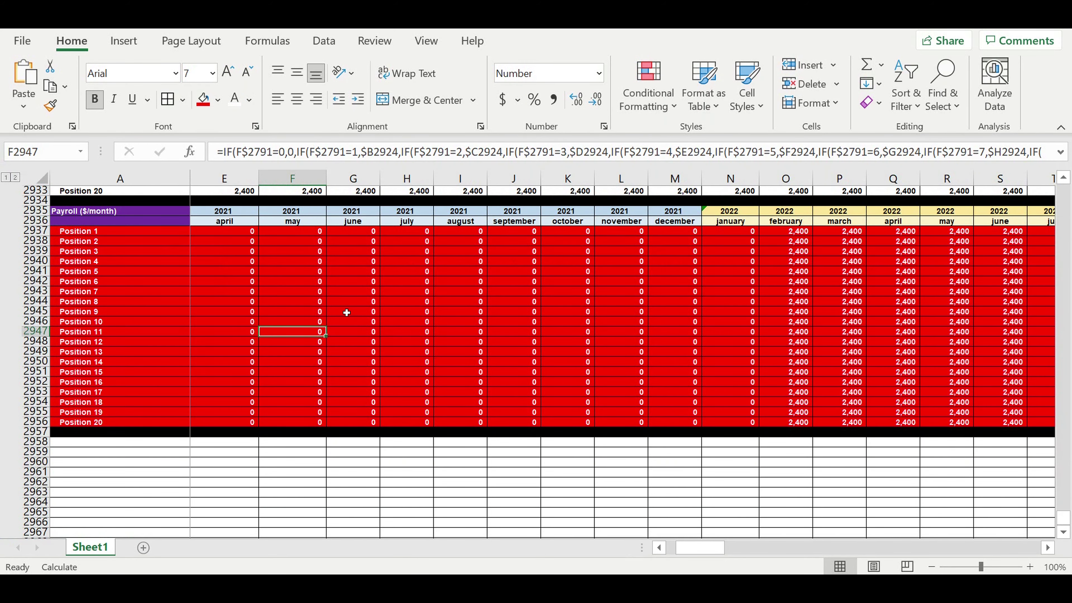
scroll(347, 312, up, 2)
scroll(346, 313, up, 6)
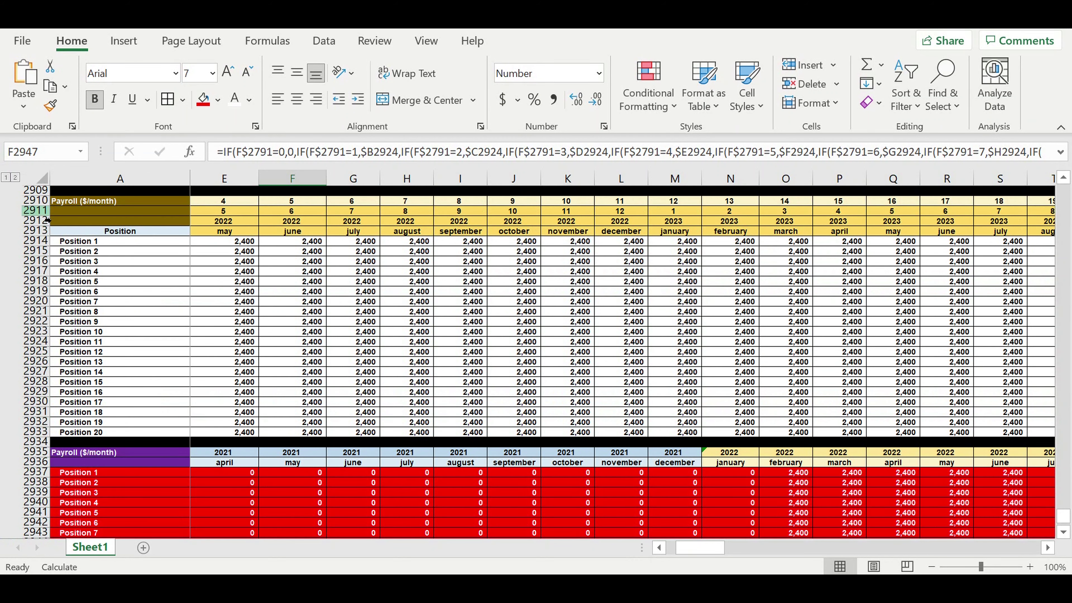
drag(44, 215, 33, 431)
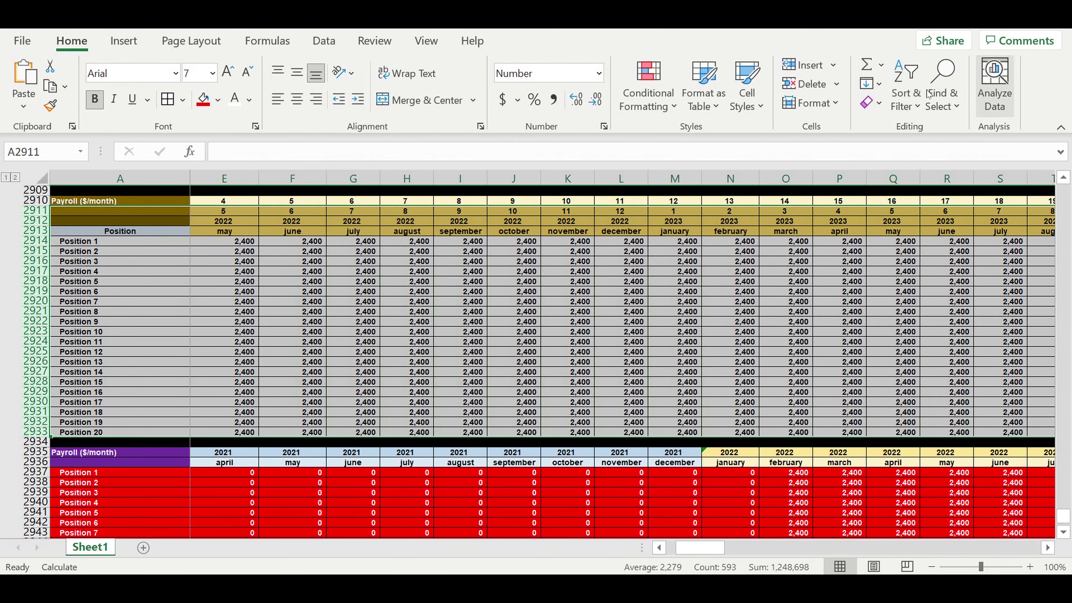
Step: Group rows 2911–2933 of the grey Payroll ($/month) table into an outline, adding a second level
click(324, 40)
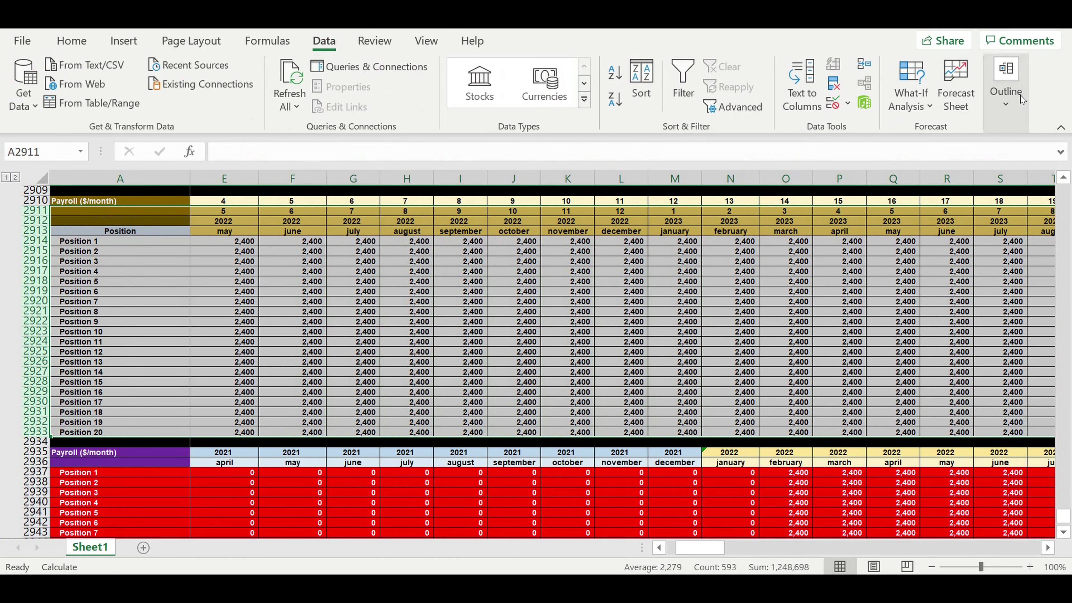
click(1021, 105)
click(885, 159)
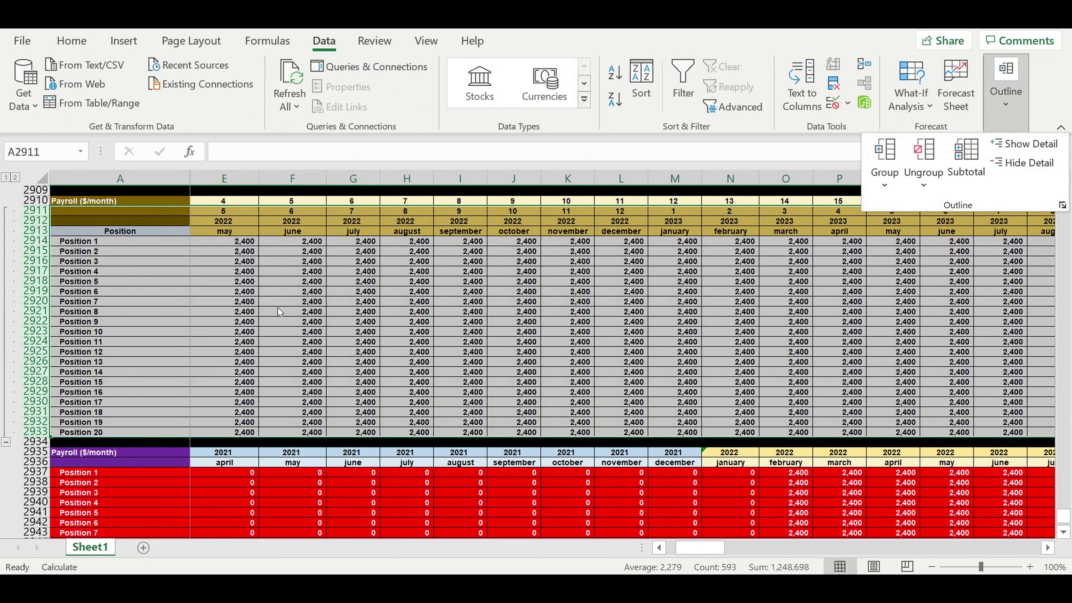
click(875, 151)
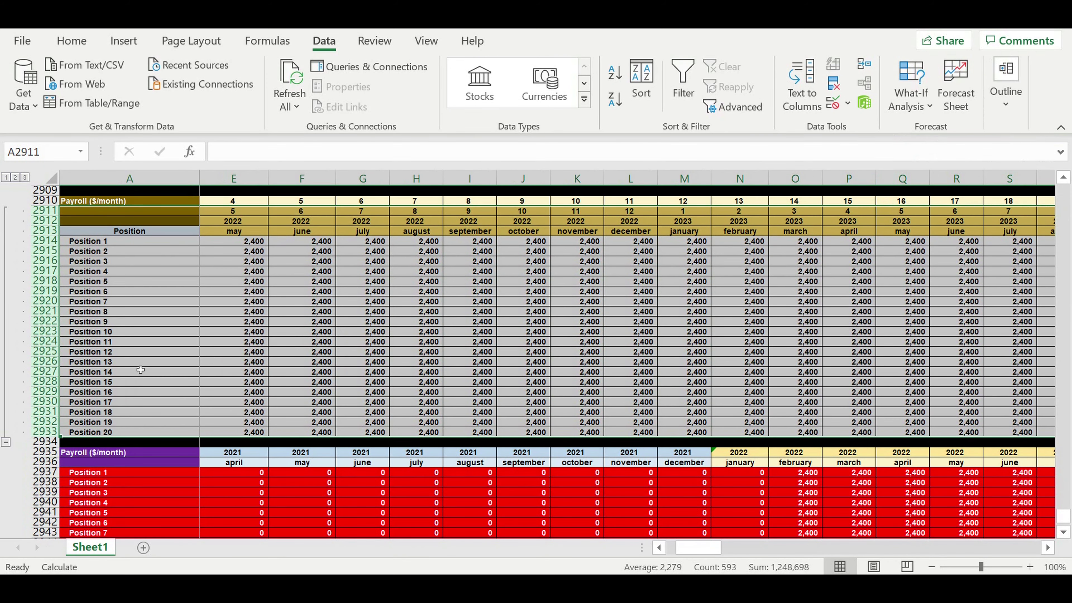
Step: Return to the New customers table and select the January 2022 zero values to copy
scroll(139, 364, up, 4)
scroll(140, 364, up, 4)
scroll(141, 364, up, 3)
scroll(211, 380, up, 6)
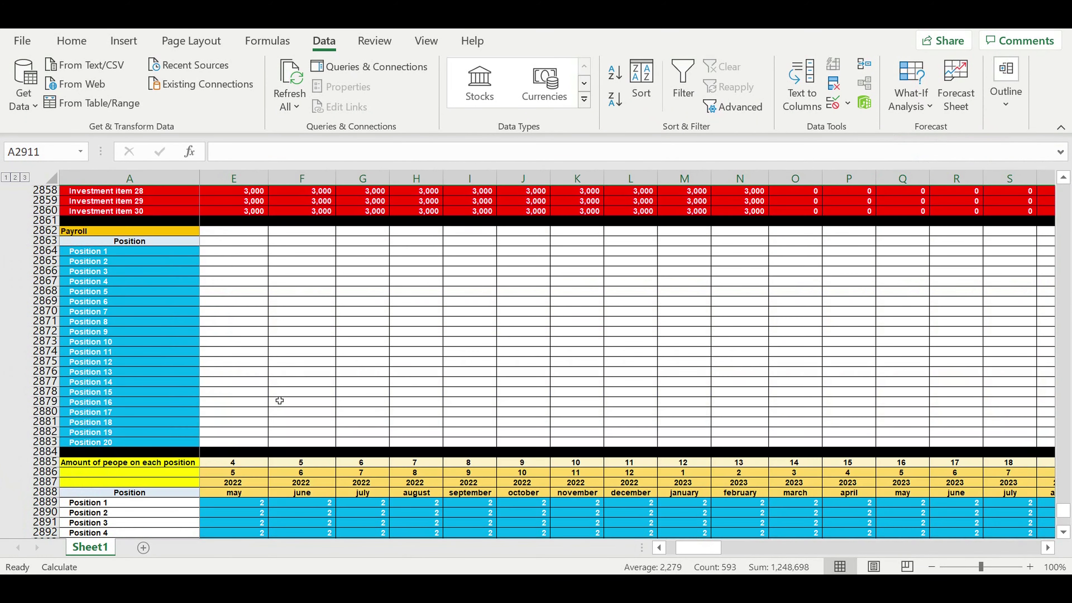
scroll(280, 402, up, 1)
click(656, 548)
click(656, 547)
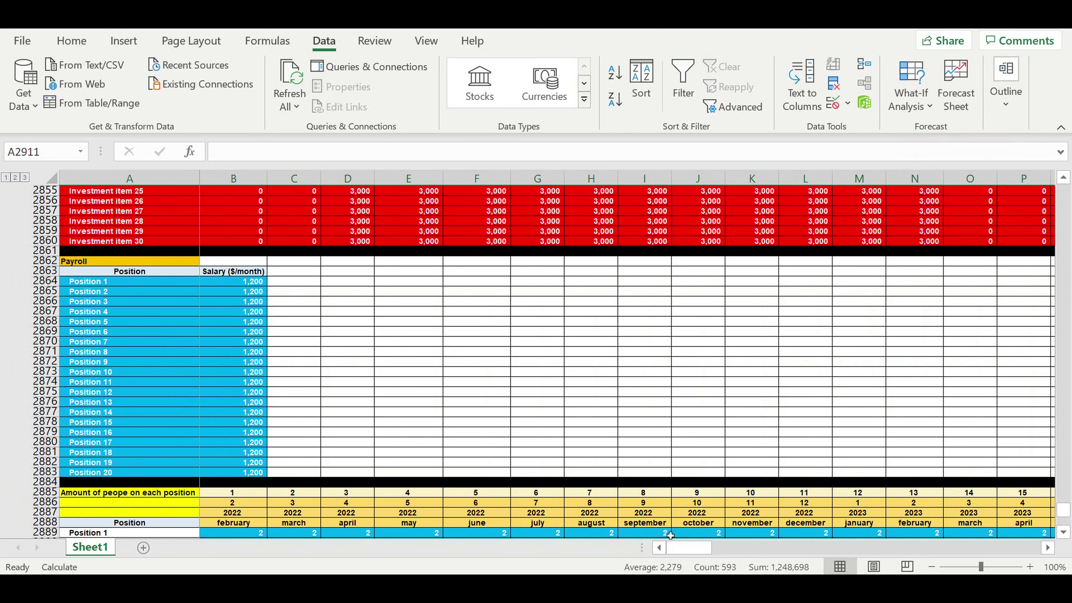
drag(1070, 507, 1066, 191)
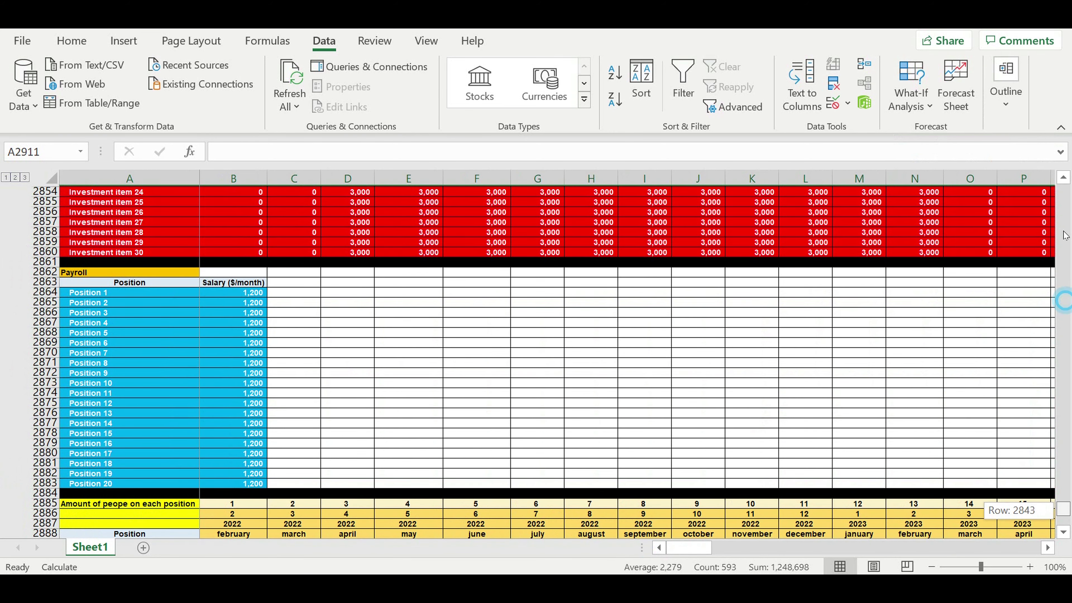
scroll(967, 387, down, 2)
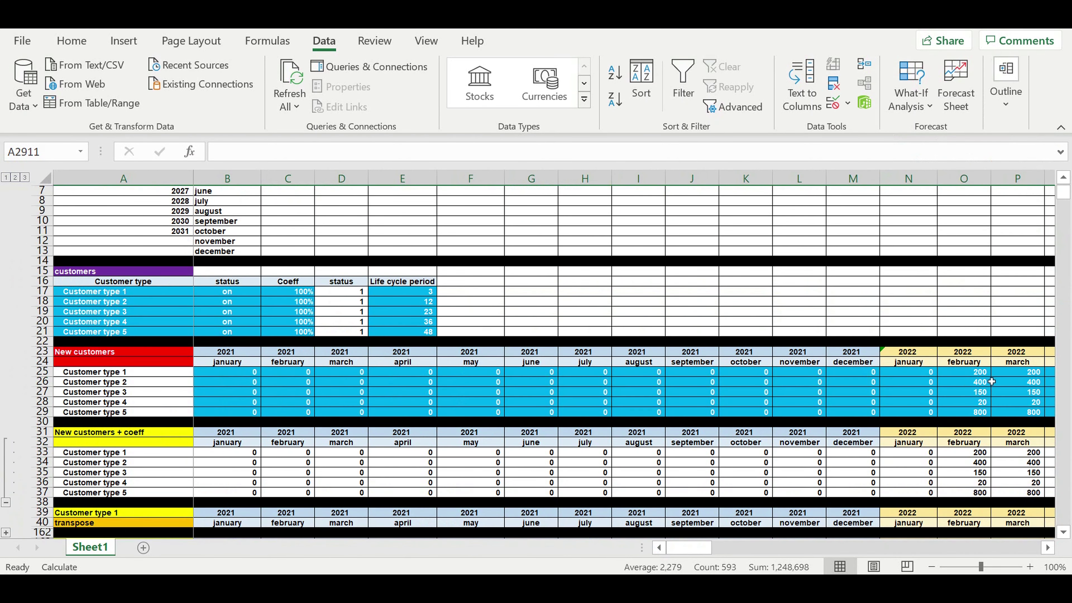
mouse_move(928, 374)
mouse_down()
mouse_move(929, 412)
mouse_move(909, 407)
mouse_move(1030, 412)
mouse_up()
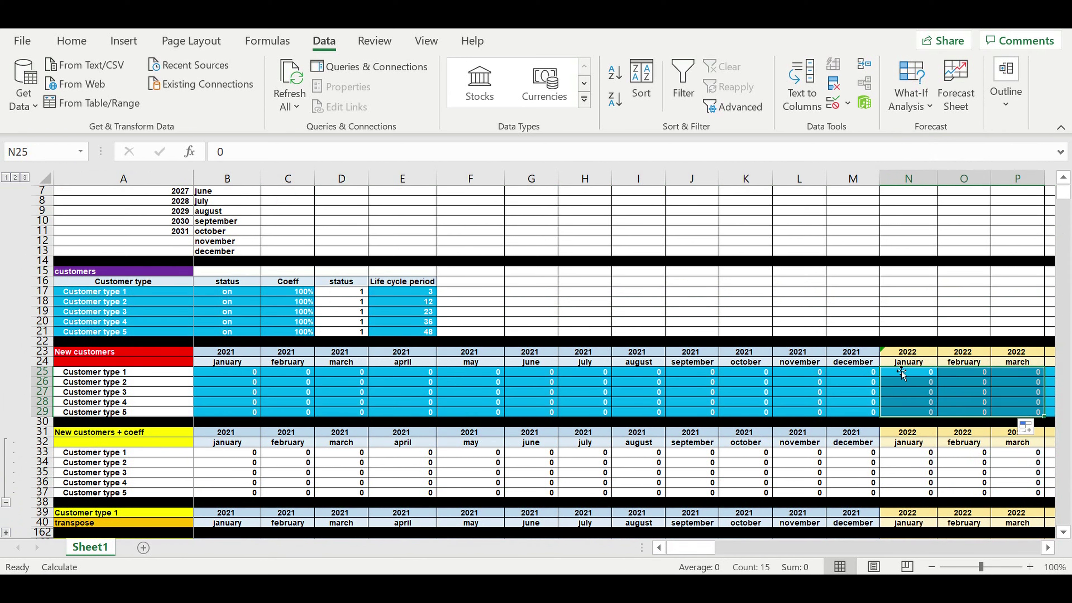
Step: Select Q2937:W2956 in the red payroll table to confirm 0 through March 2022, 2,400 from April
scroll(1036, 252, down, 5)
drag(1064, 195, 1063, 517)
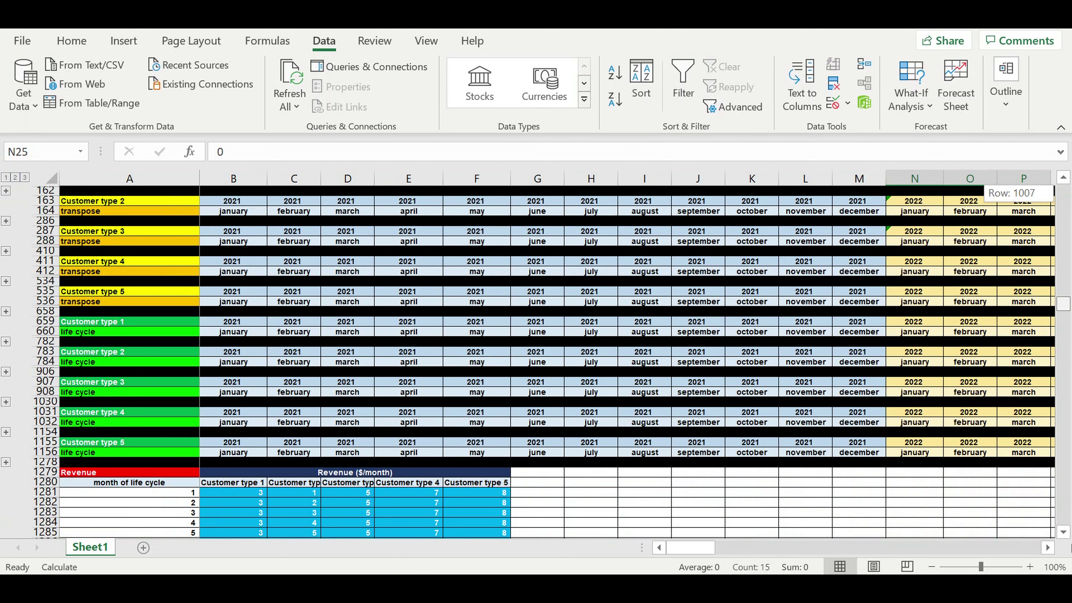
scroll(763, 439, down, 3)
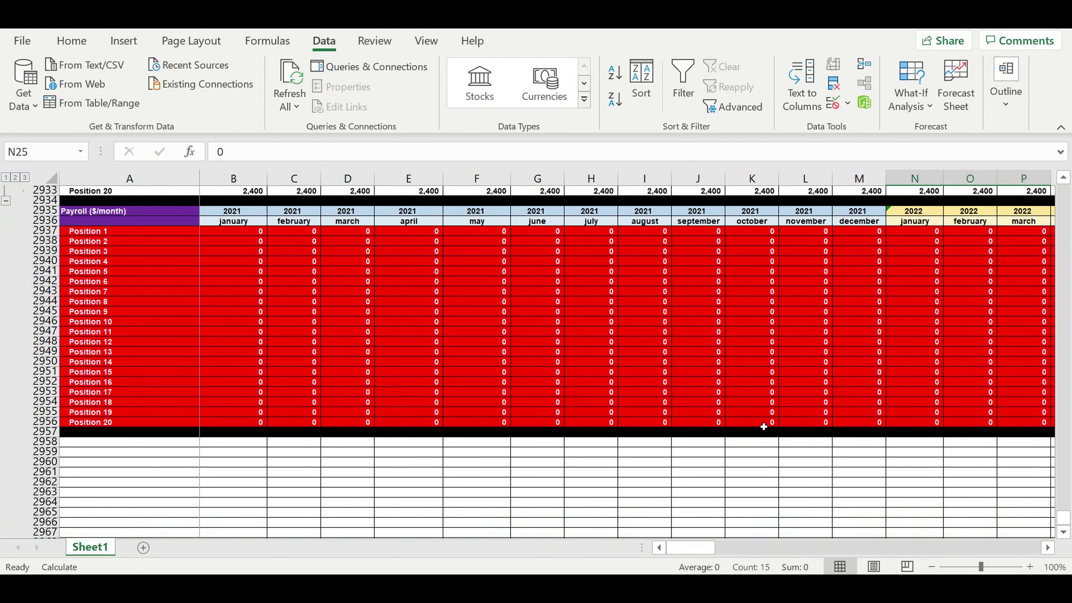
scroll(763, 426, up, 2)
click(1046, 548)
click(1047, 548)
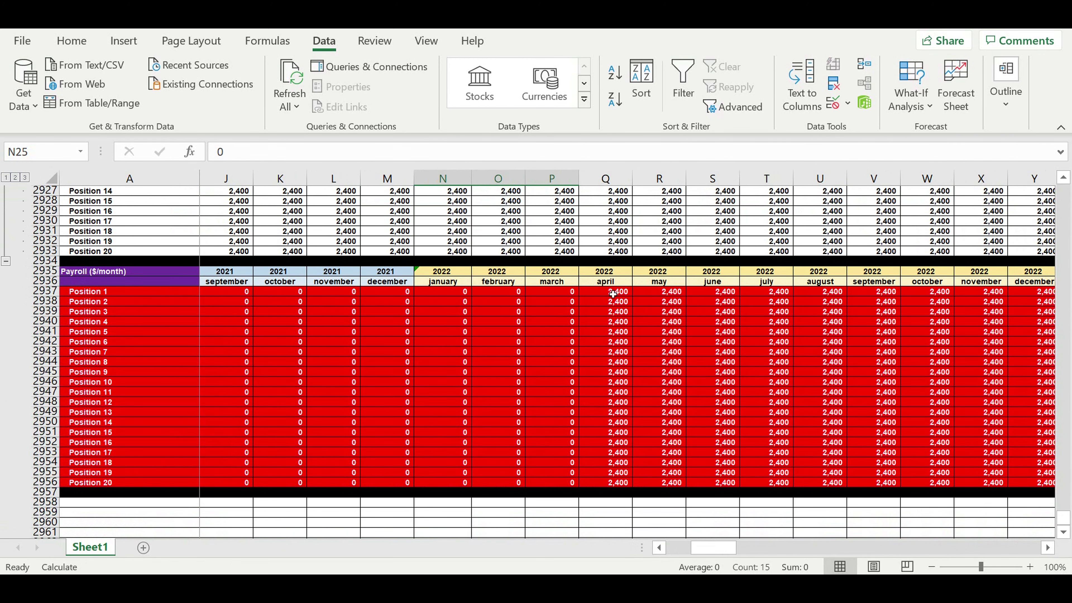
drag(613, 294, 951, 484)
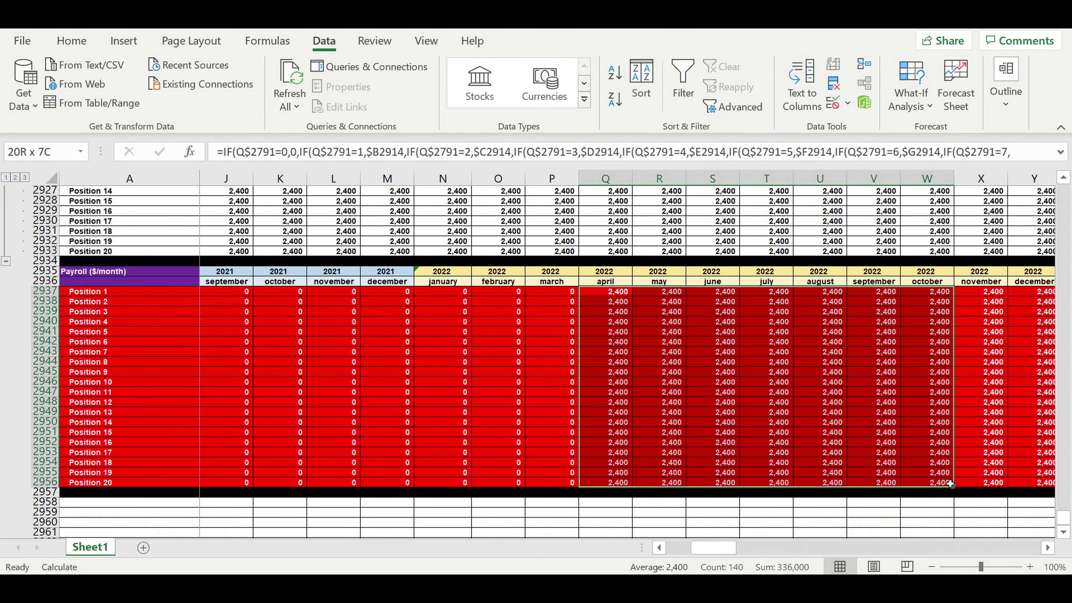
drag(713, 548, 642, 548)
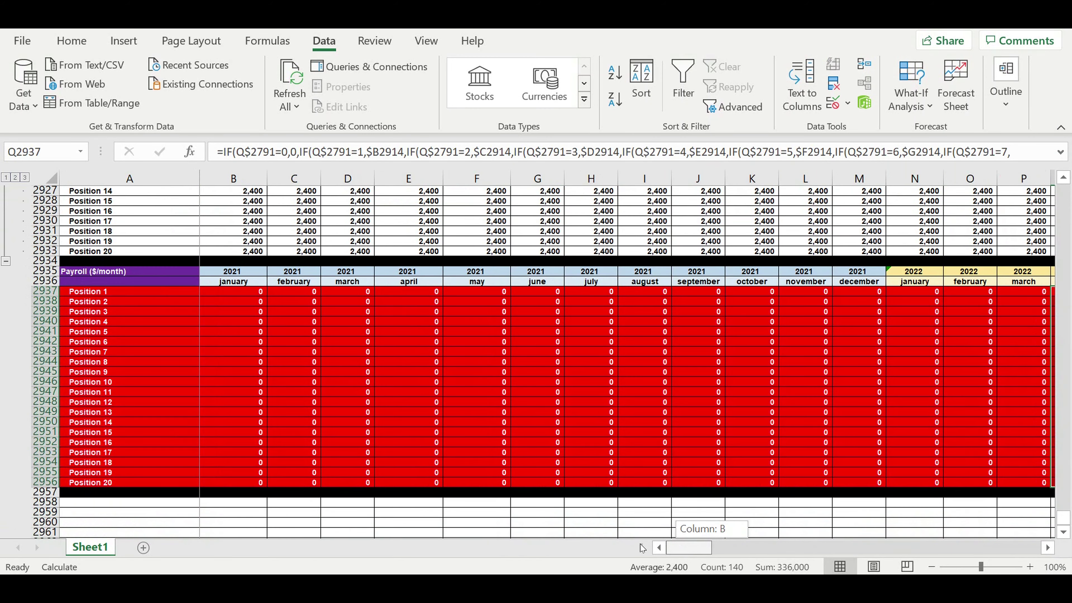
scroll(545, 405, up, 4)
scroll(544, 405, up, 8)
Step: Type Position 1's headcounts in row 2889: 2, then 4 for July–September and 6 for October–November 2022
scroll(538, 375, up, 7)
scroll(486, 368, down, 2)
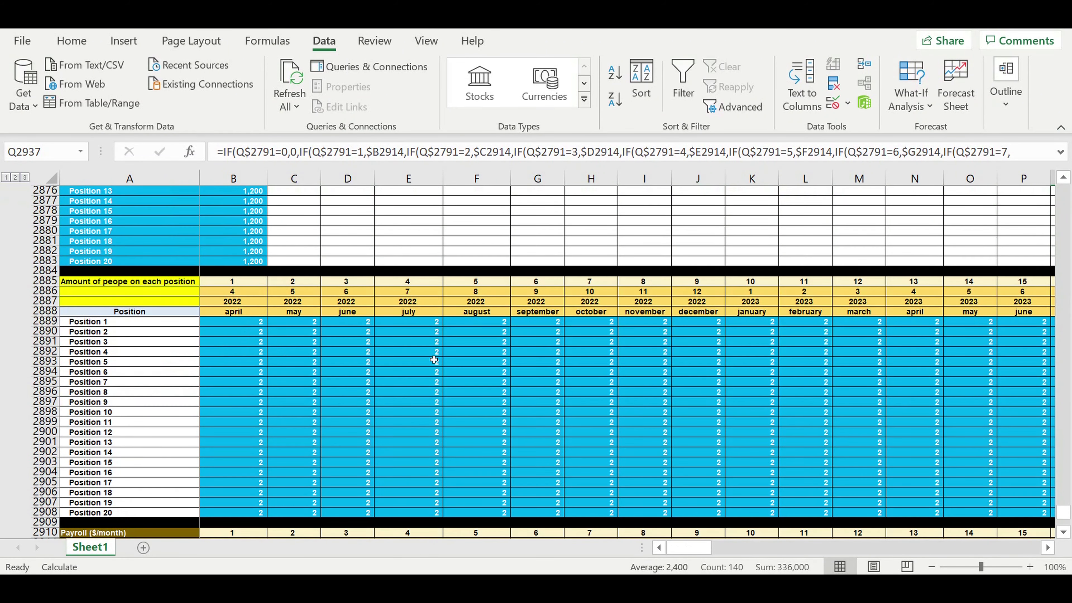
click(249, 323)
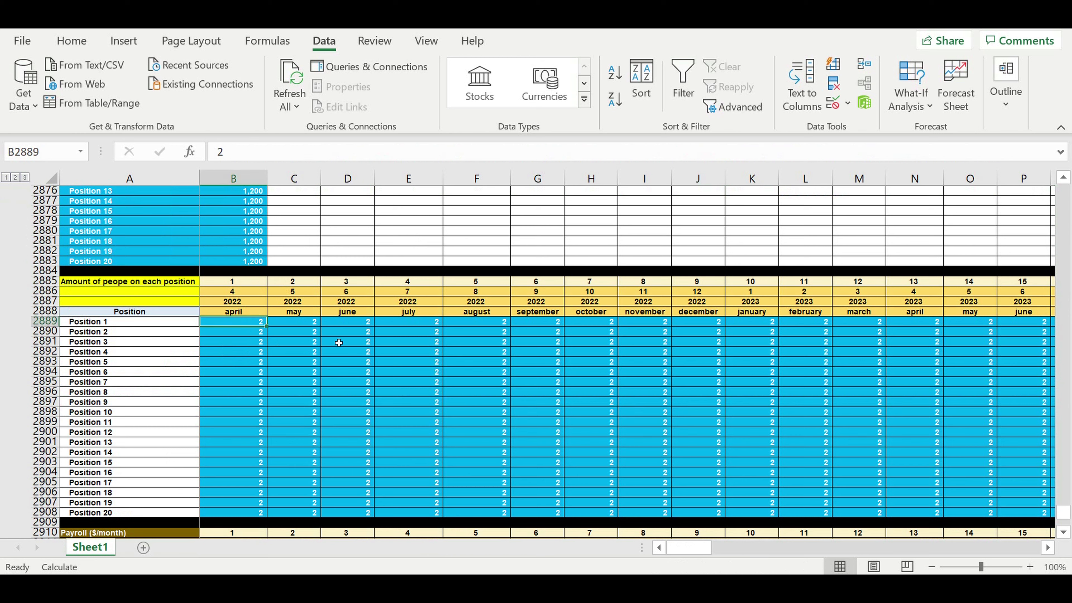
text(2)
key(Tab)
key(Tab)
key(Tab)
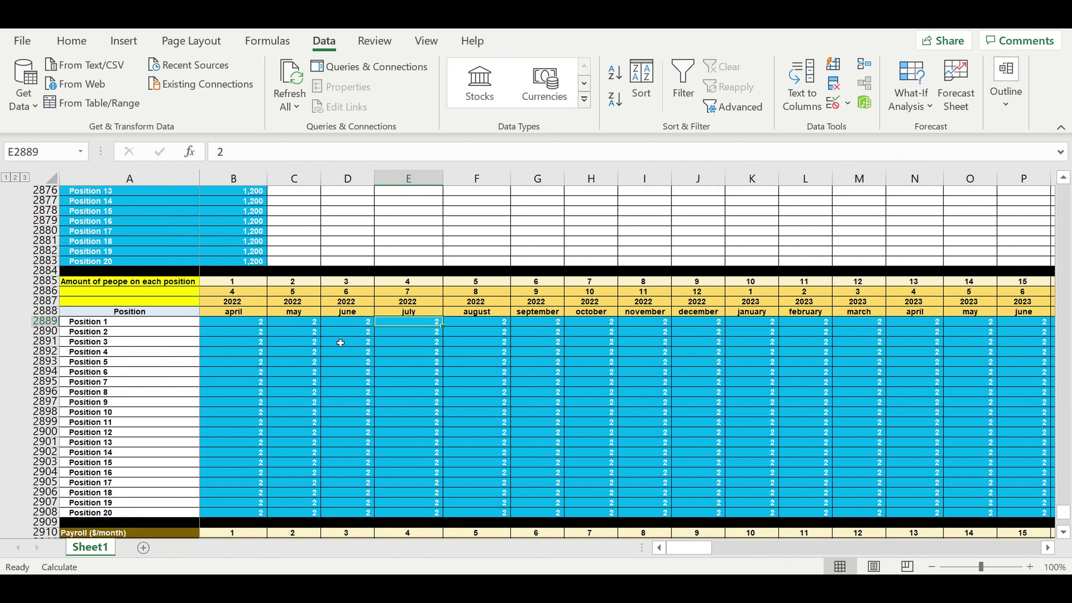
text(4)
key(Tab)
text(4)
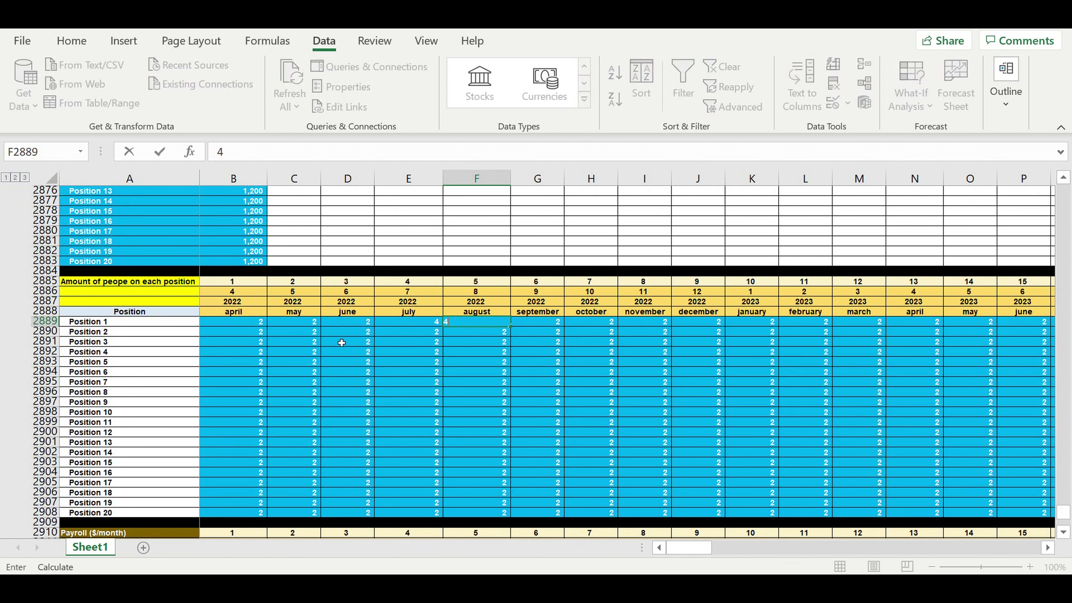
key(Tab)
text(4)
key(Tab)
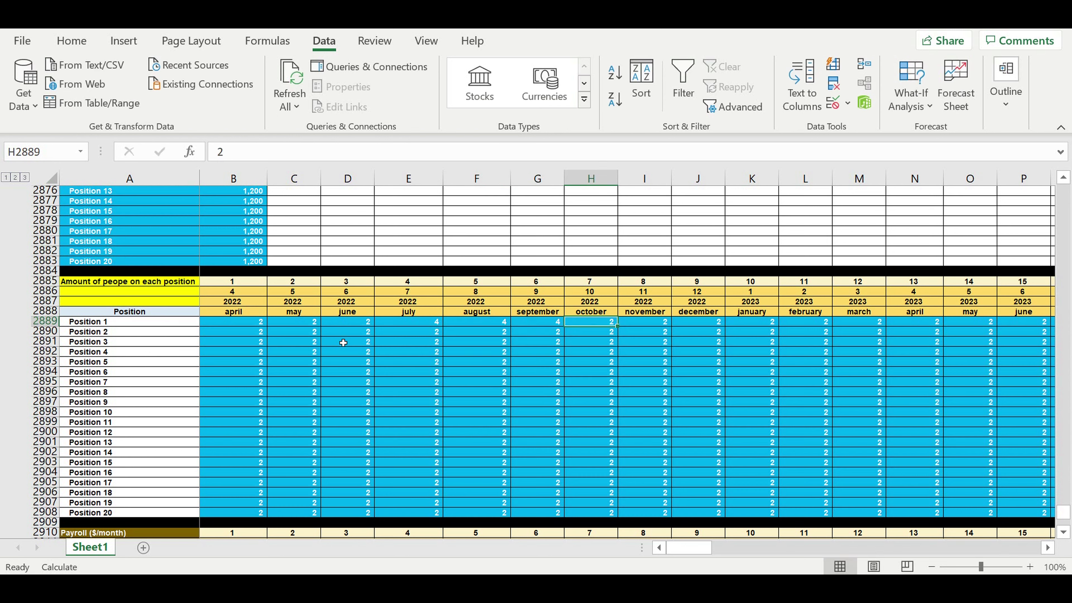
text(6)
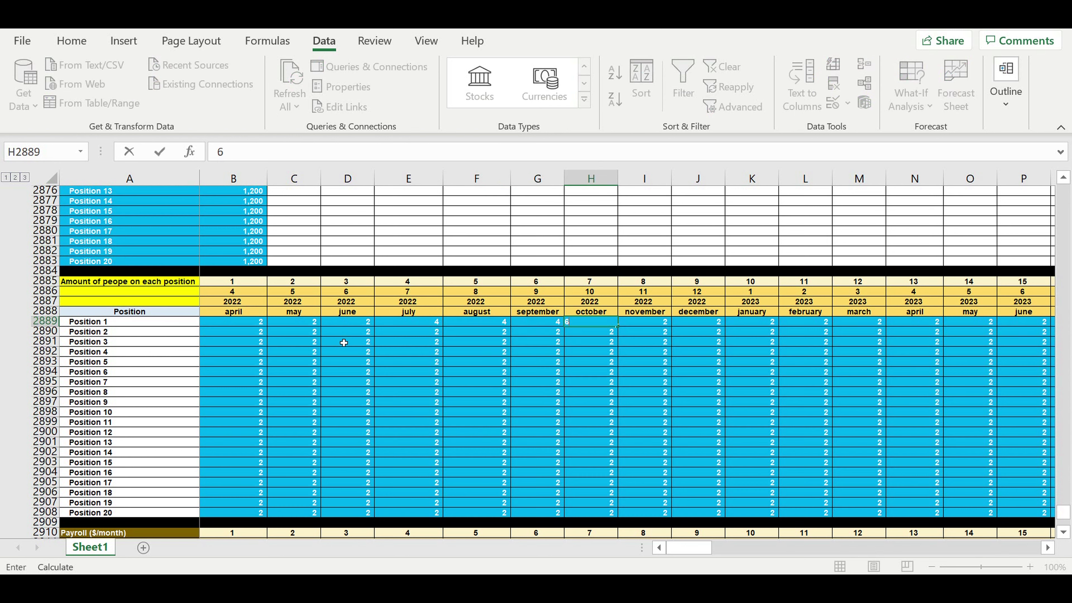
key(Tab)
text(6)
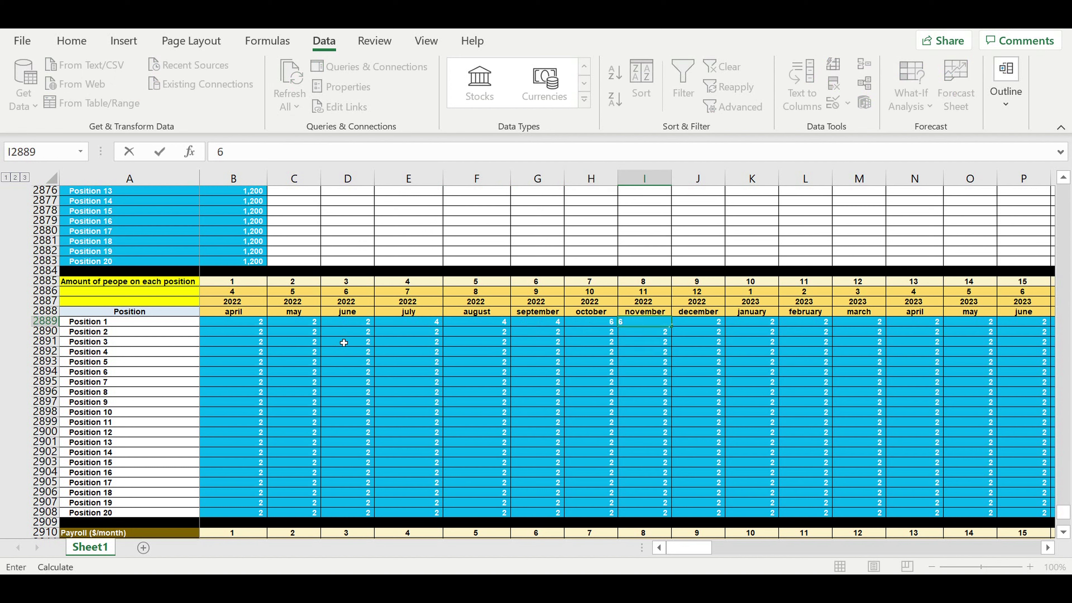
click(711, 343)
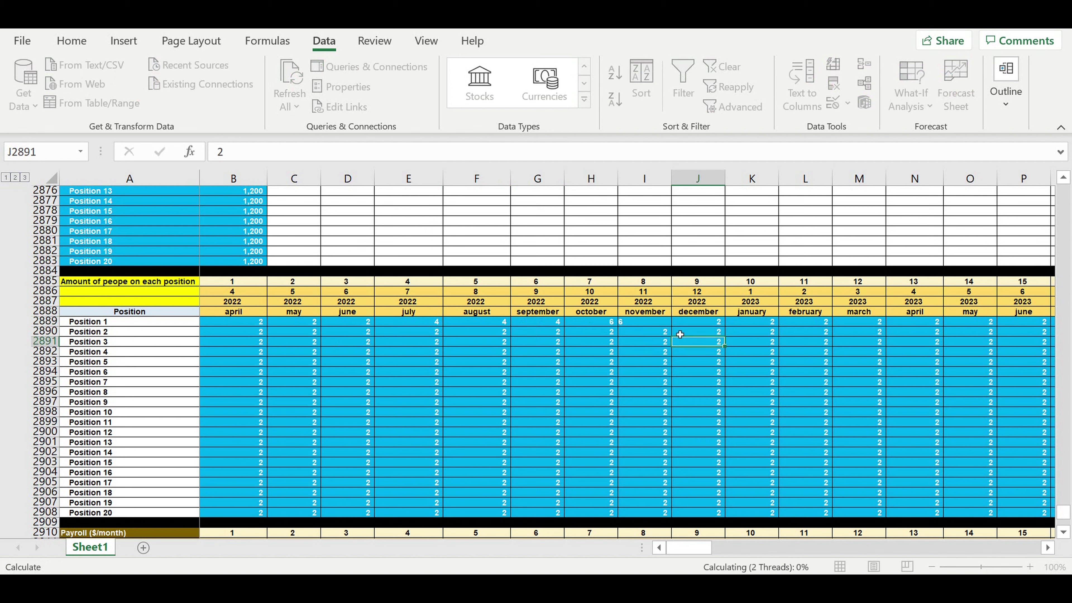
Step: Fill the headcount of 6 across Position 1's remaining months through column Z
click(649, 324)
drag(676, 332, 975, 339)
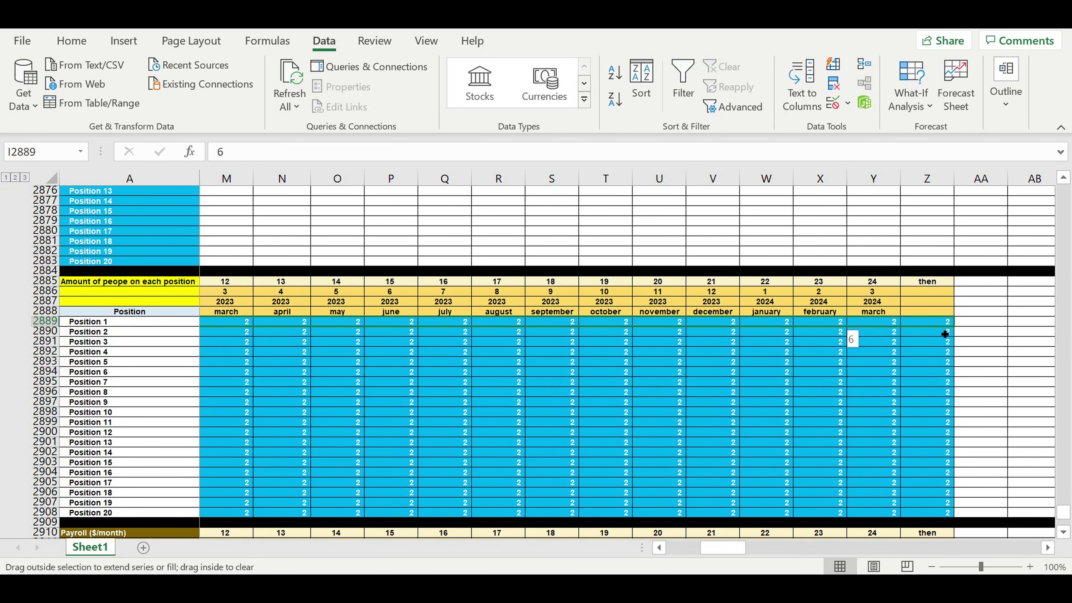
drag(945, 334, 945, 334)
click(885, 365)
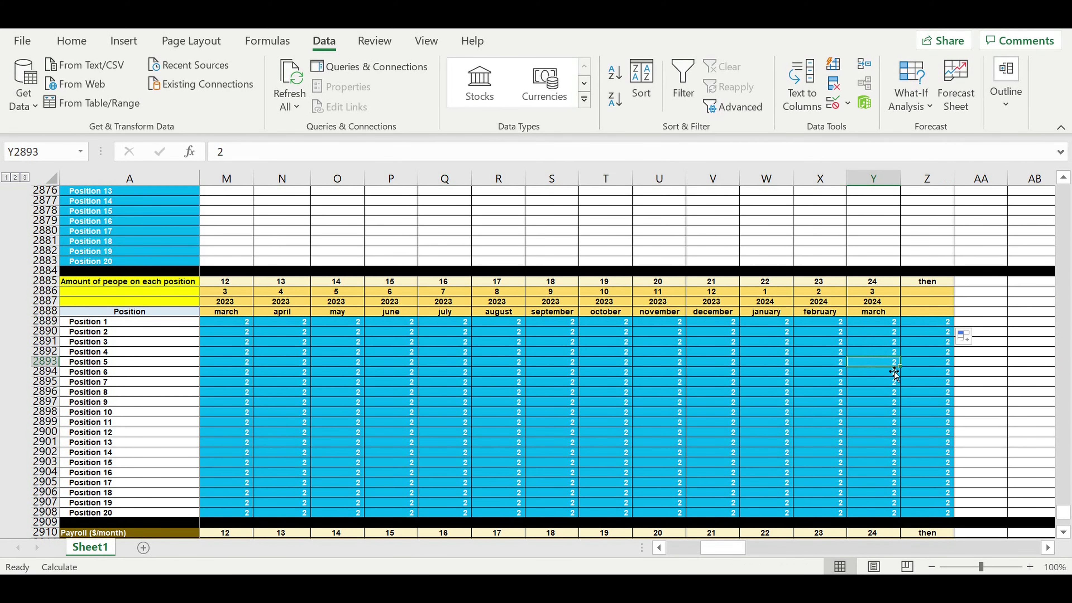
drag(721, 552, 687, 549)
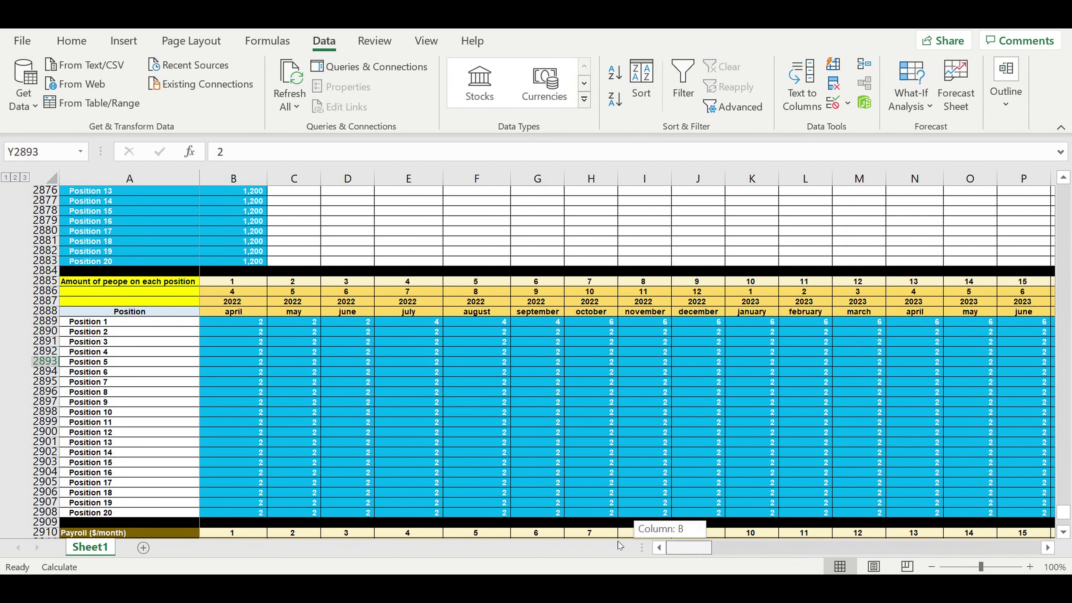
Step: Collapse the grey payroll rows and inspect a red payroll cell's IF formula along row 2937
scroll(581, 476, down, 5)
scroll(581, 477, down, 6)
scroll(570, 473, down, 2)
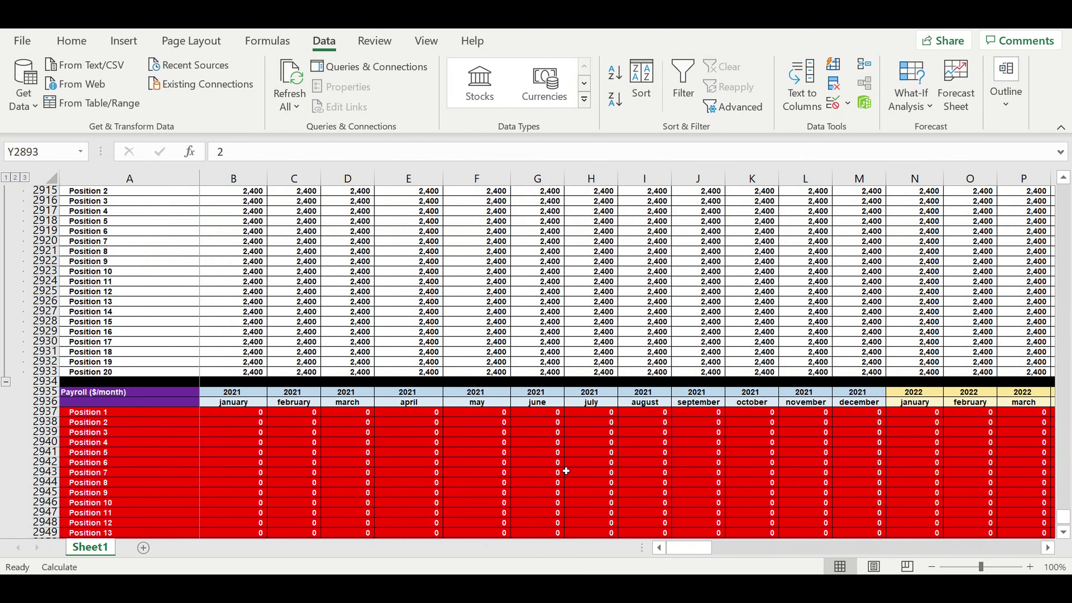
click(6, 382)
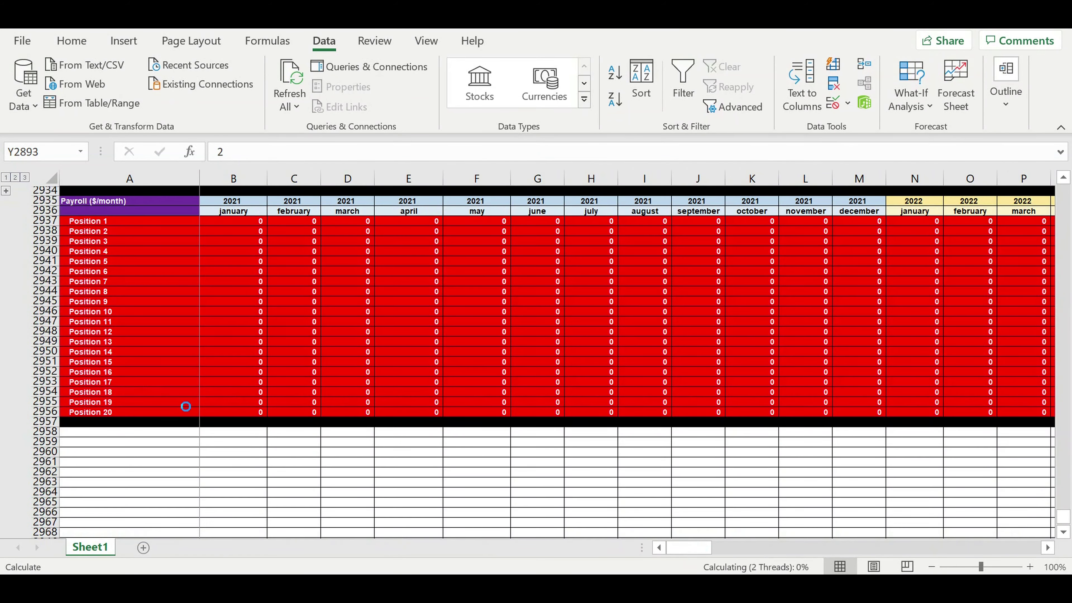
scroll(647, 453, right, 3)
click(618, 322)
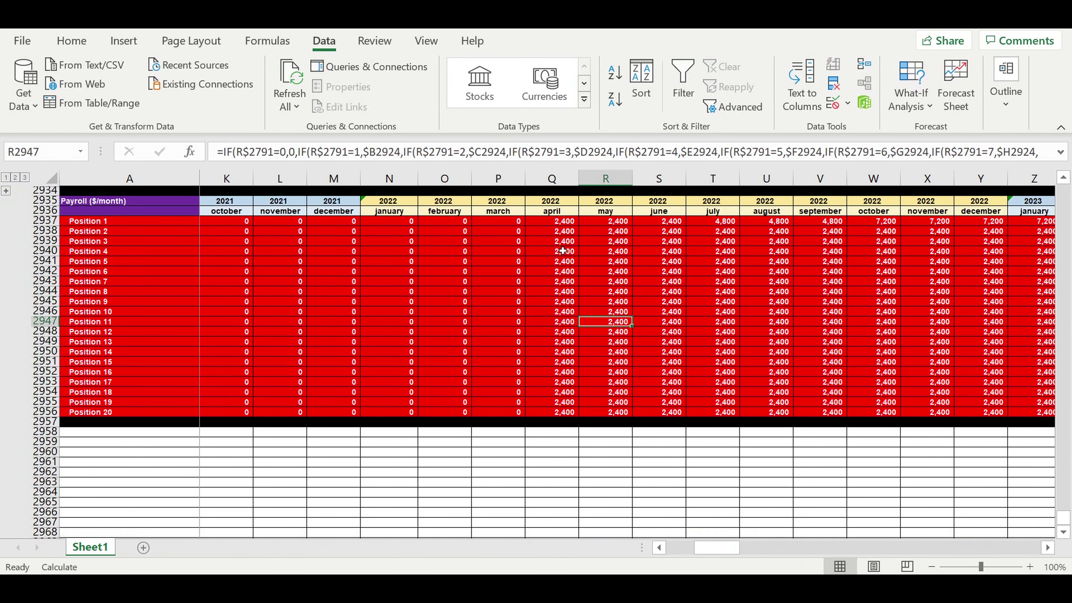
drag(556, 223, 990, 226)
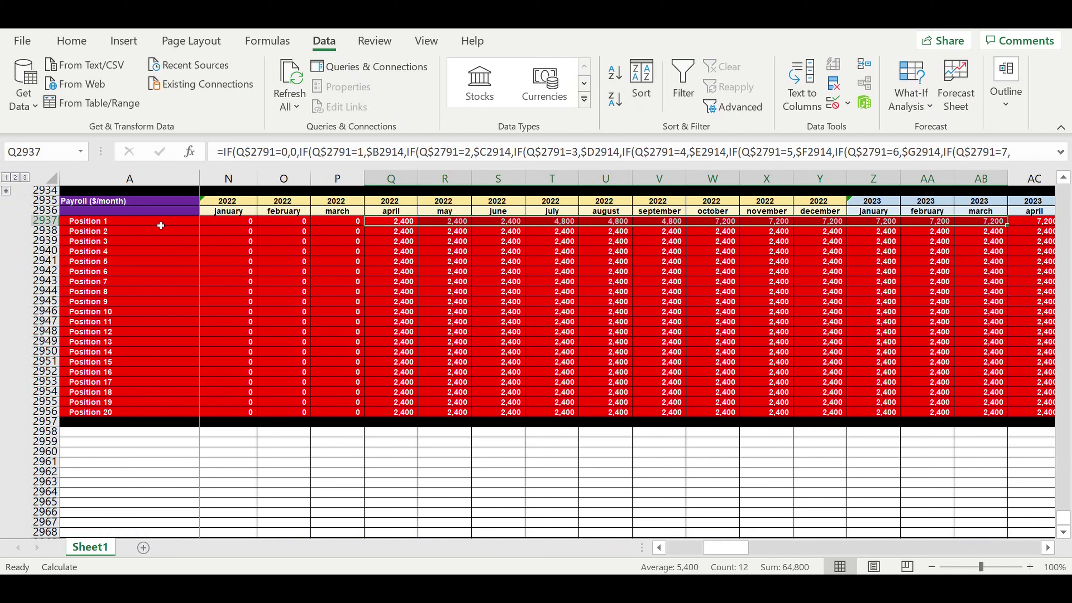
Step: Check what the Position 1 label refers to, then return to column B and the headcount table
click(96, 224)
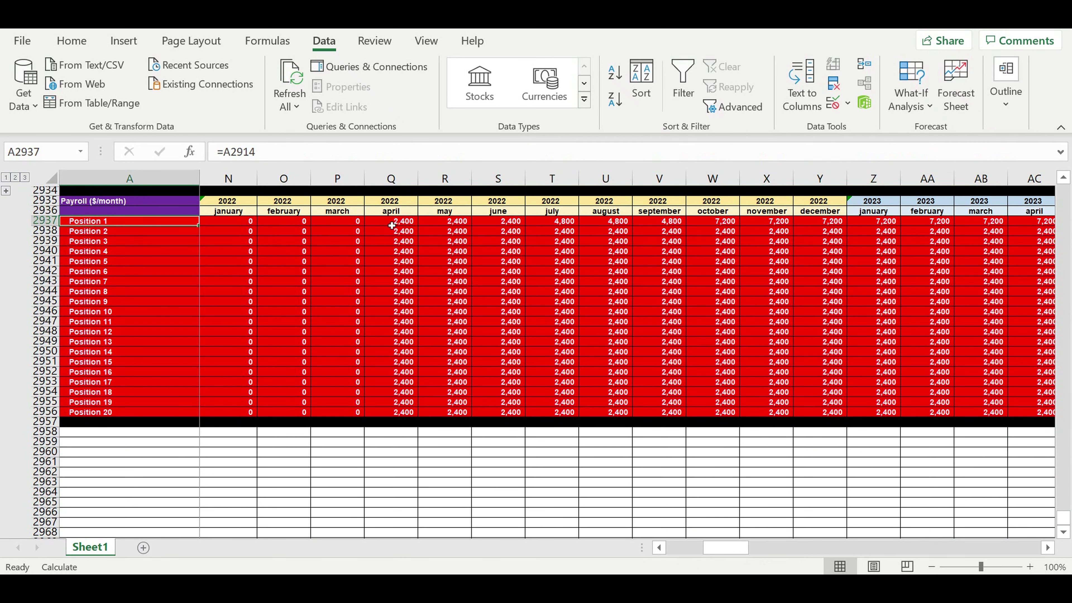
drag(392, 226, 1071, 205)
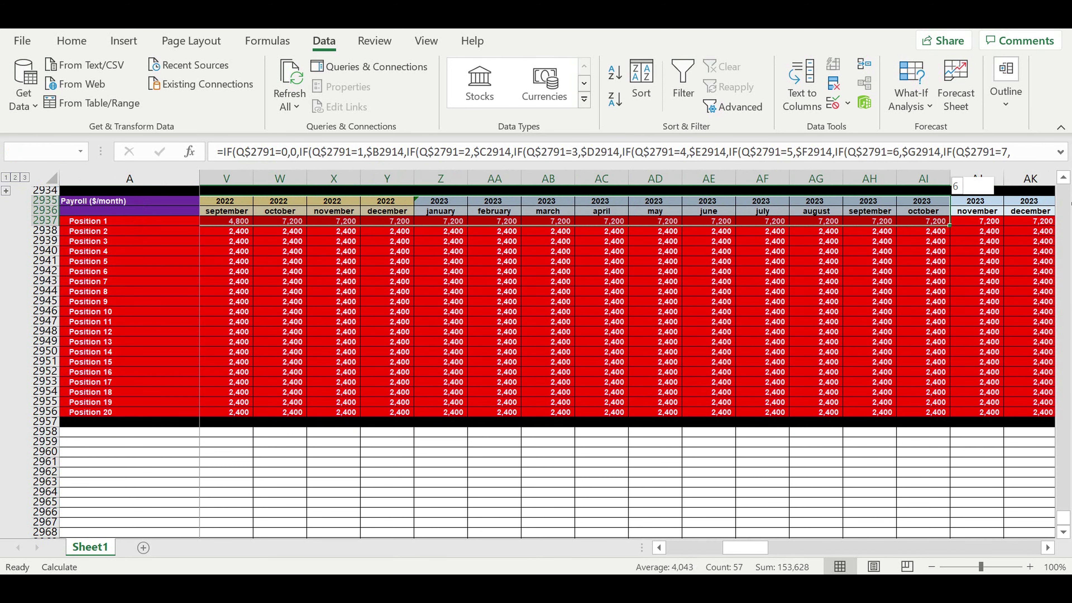
drag(1071, 204, 1068, 211)
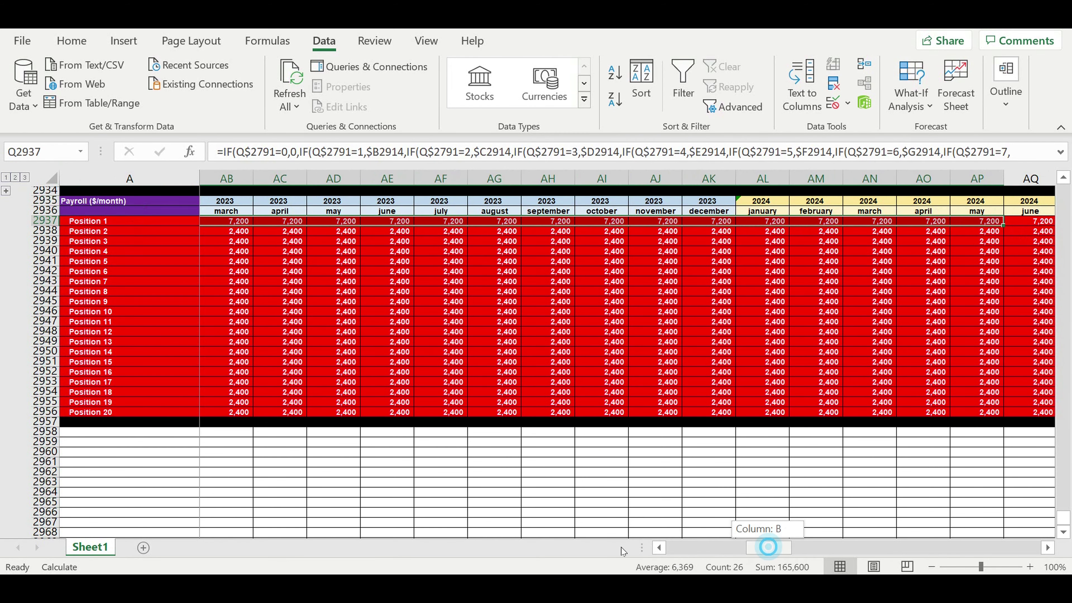
drag(623, 550, 620, 549)
scroll(582, 472, up, 3)
scroll(549, 378, up, 6)
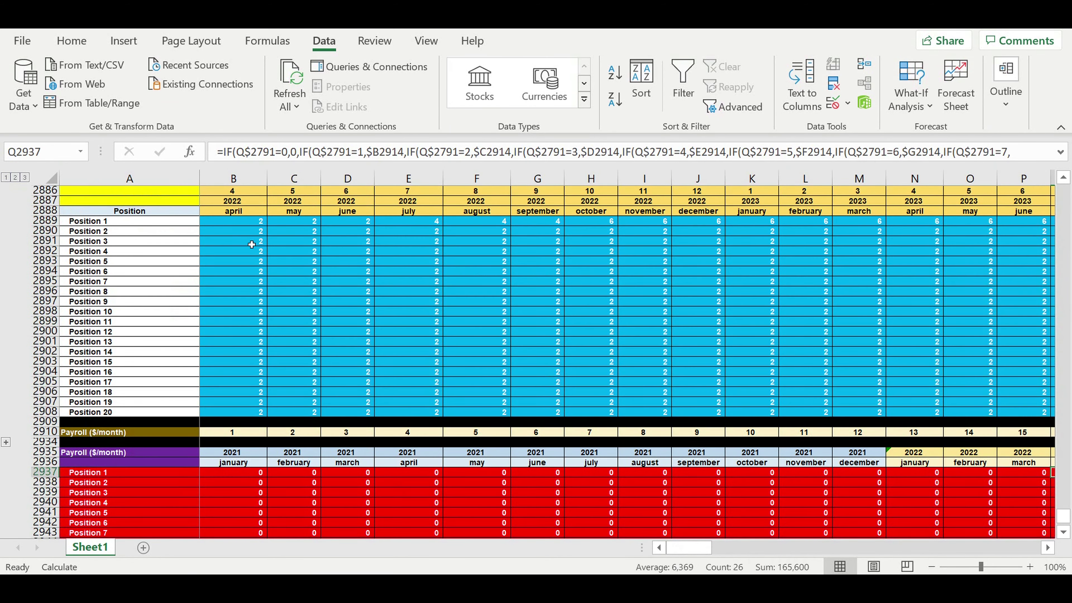
Step: Select headcount range B2889:N2907 and compare it with the 1,200 $/month Salary table
drag(249, 221, 928, 402)
scroll(877, 403, down, 1)
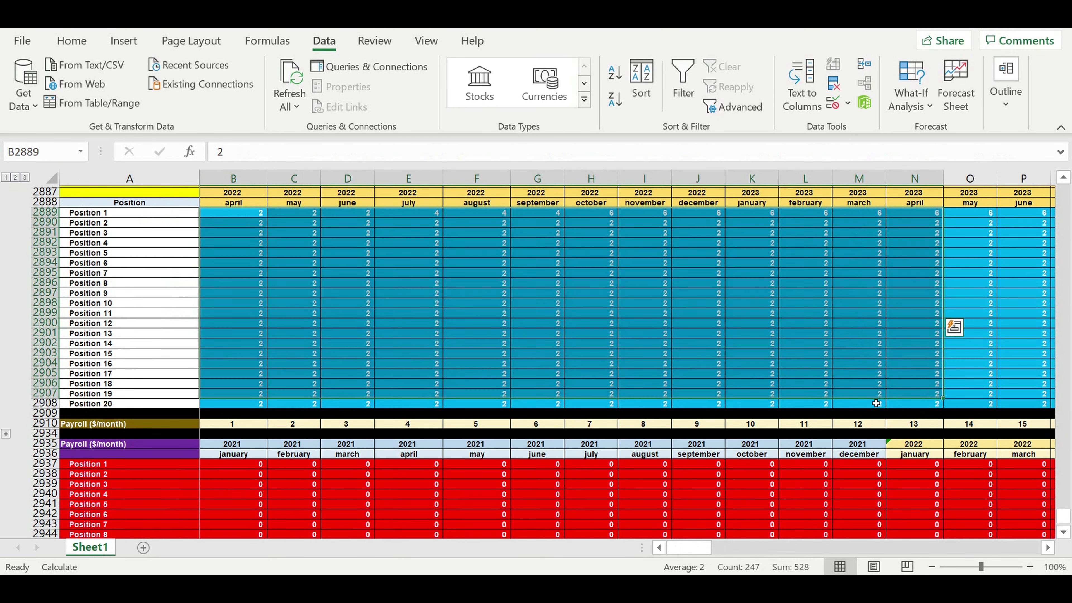
scroll(844, 397, down, 6)
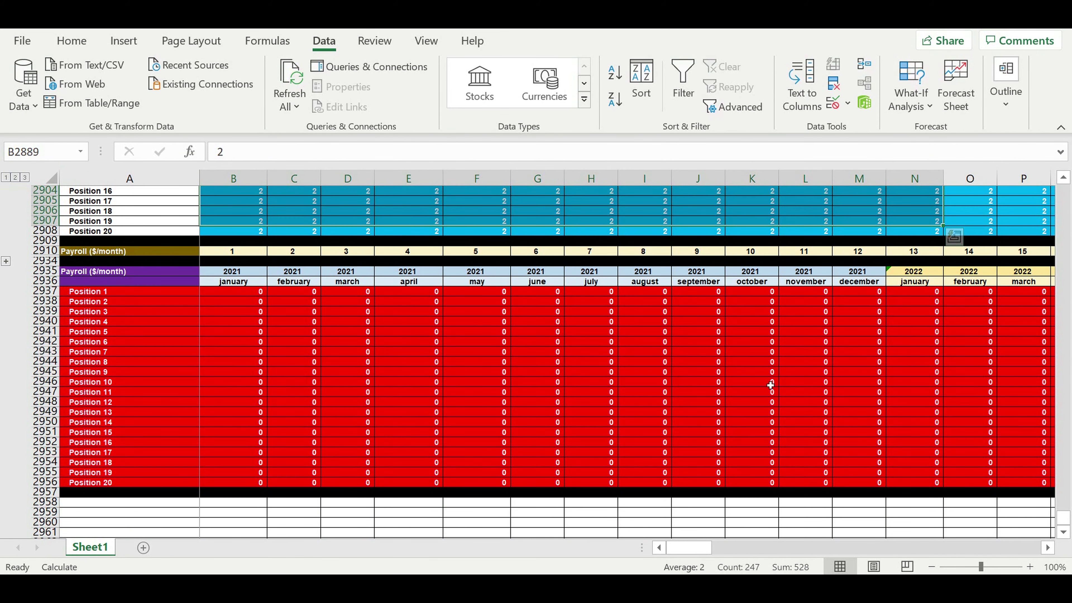
scroll(771, 385, up, 3)
scroll(770, 385, up, 4)
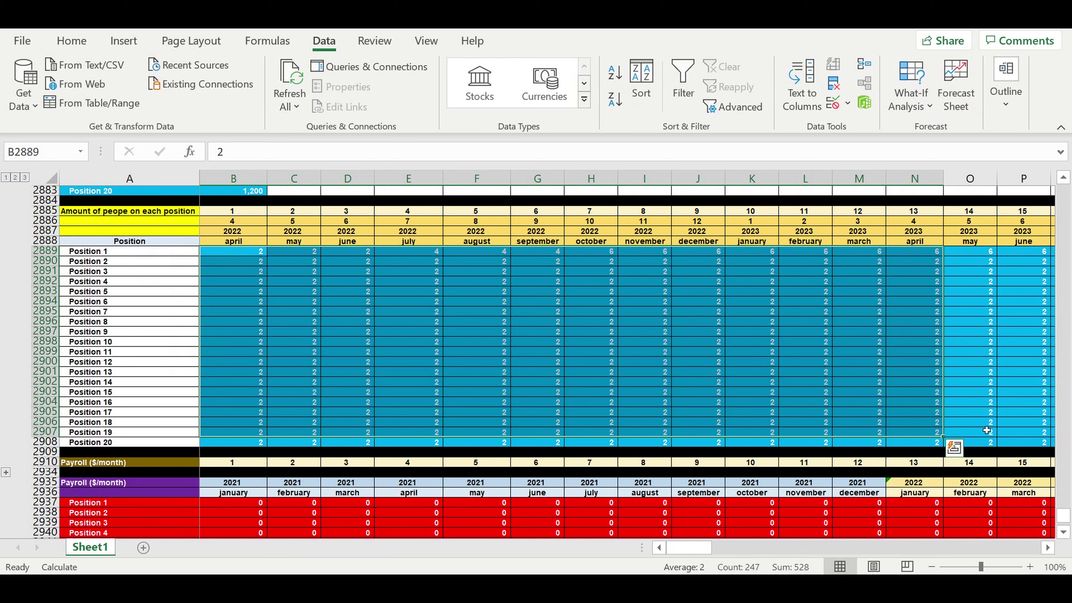
click(456, 334)
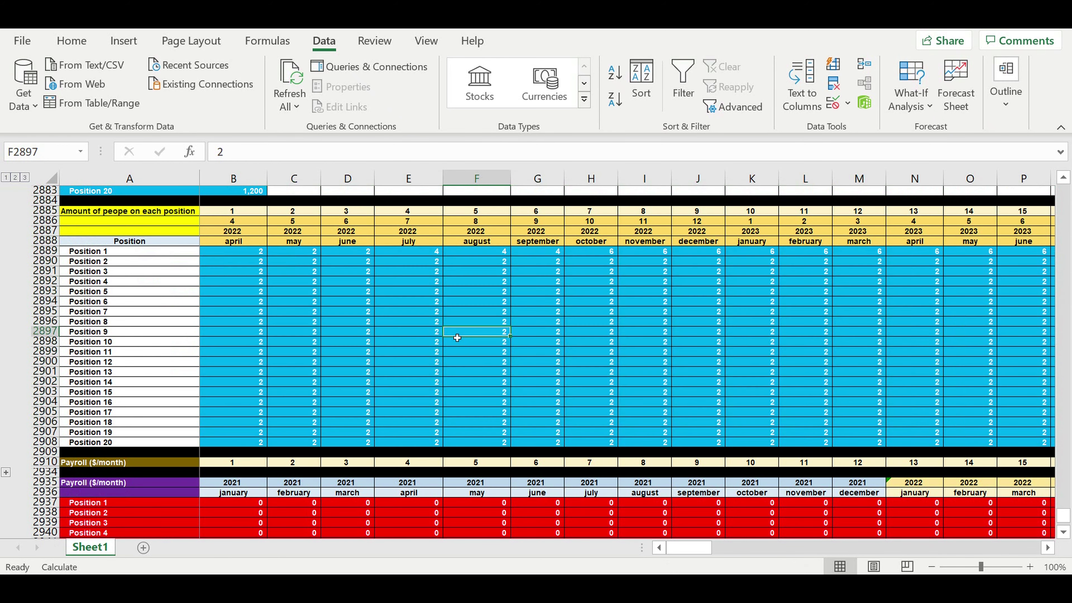
scroll(457, 338, up, 3)
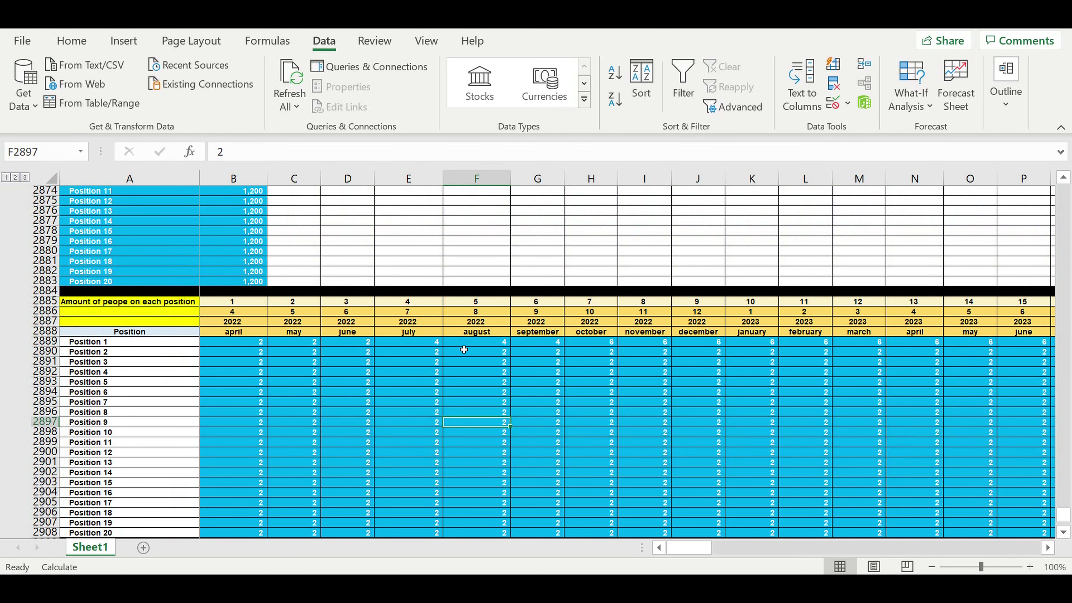
scroll(474, 370, up, 3)
scroll(474, 370, up, 2)
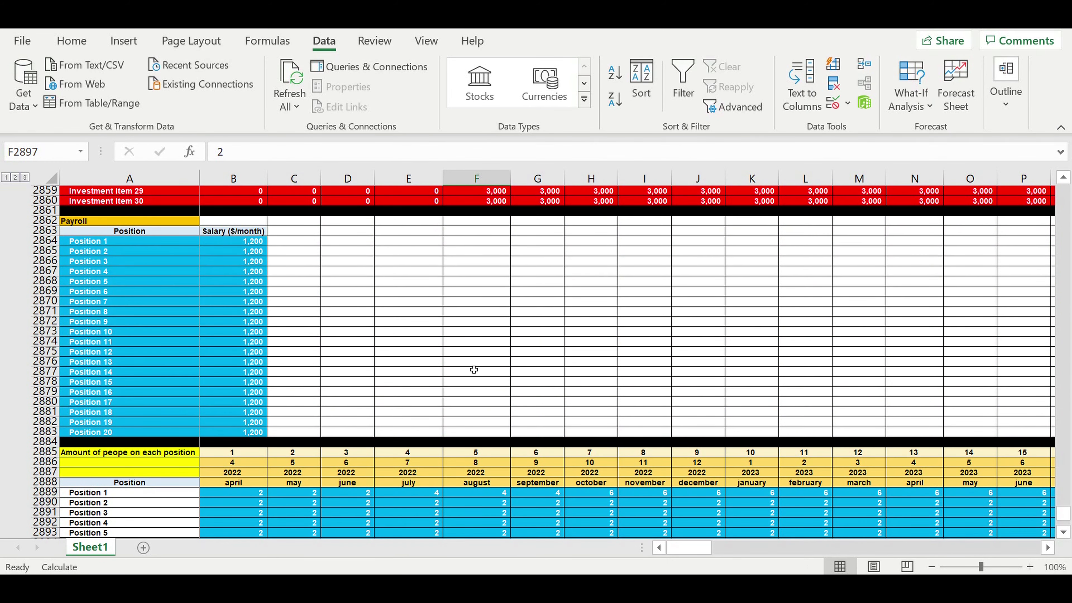
scroll(474, 370, down, 2)
scroll(474, 370, down, 2)
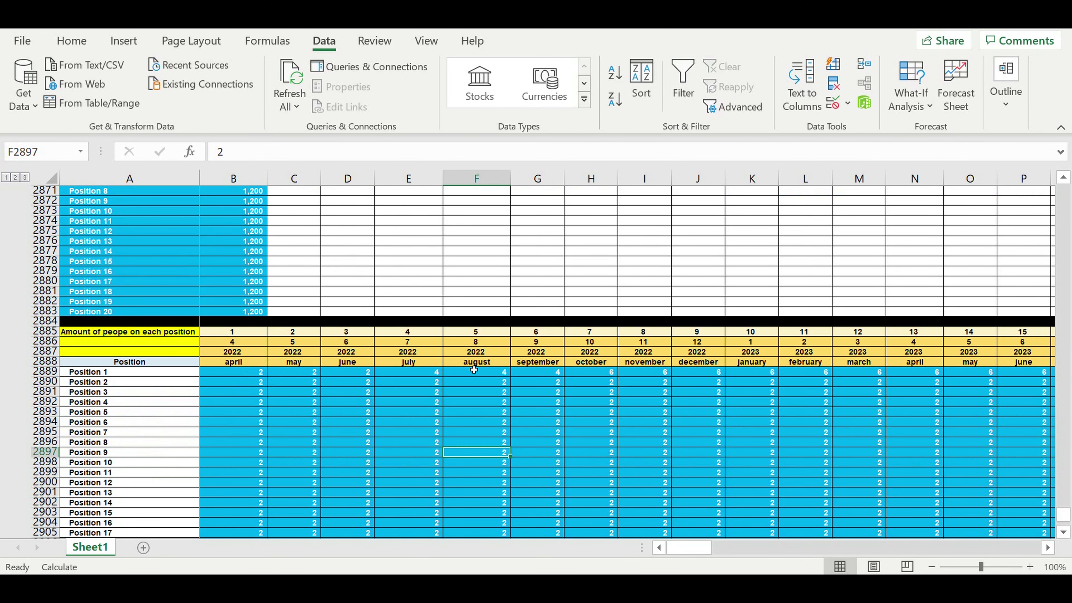
scroll(475, 369, down, 2)
scroll(474, 370, down, 3)
Step: Go back to the top of Sheet1 with the customers settings and New customers tables
scroll(474, 370, up, 2)
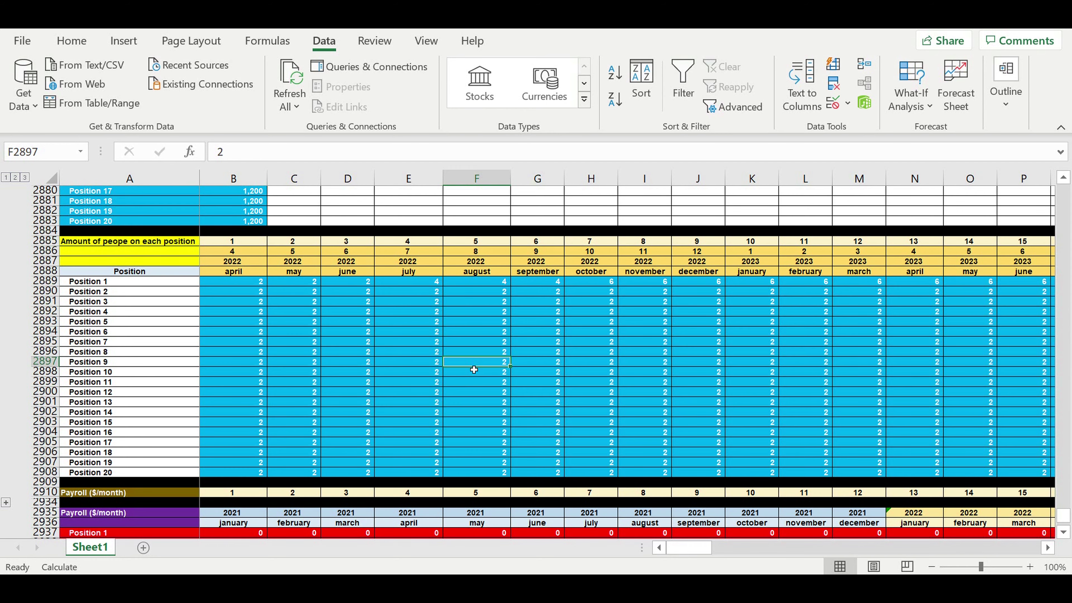
scroll(474, 370, up, 1)
scroll(474, 370, up, 1)
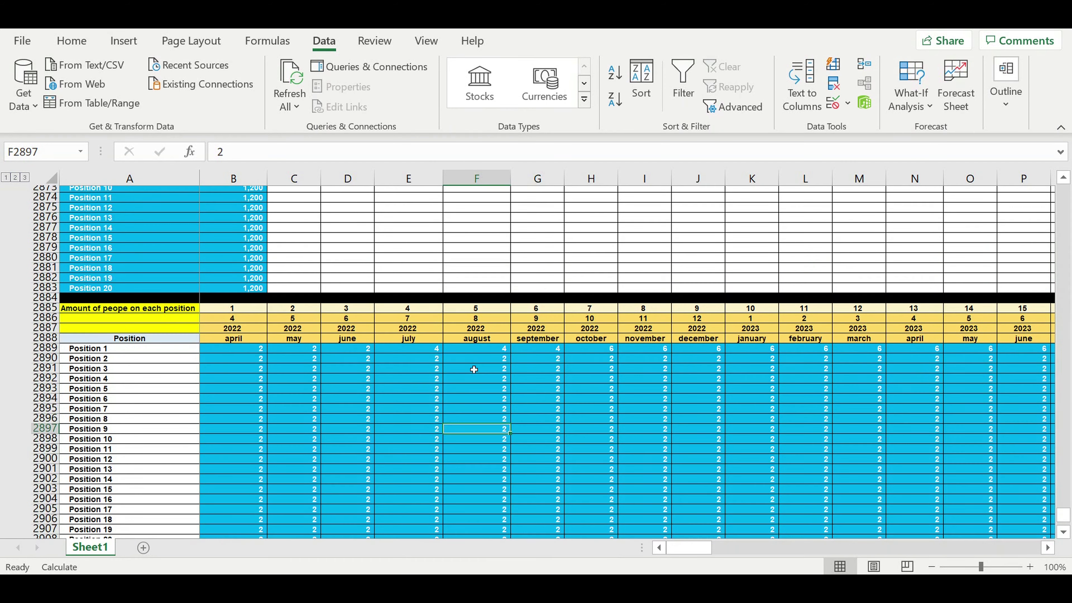
scroll(474, 370, down, 1)
scroll(473, 370, up, 1)
scroll(474, 370, up, 3)
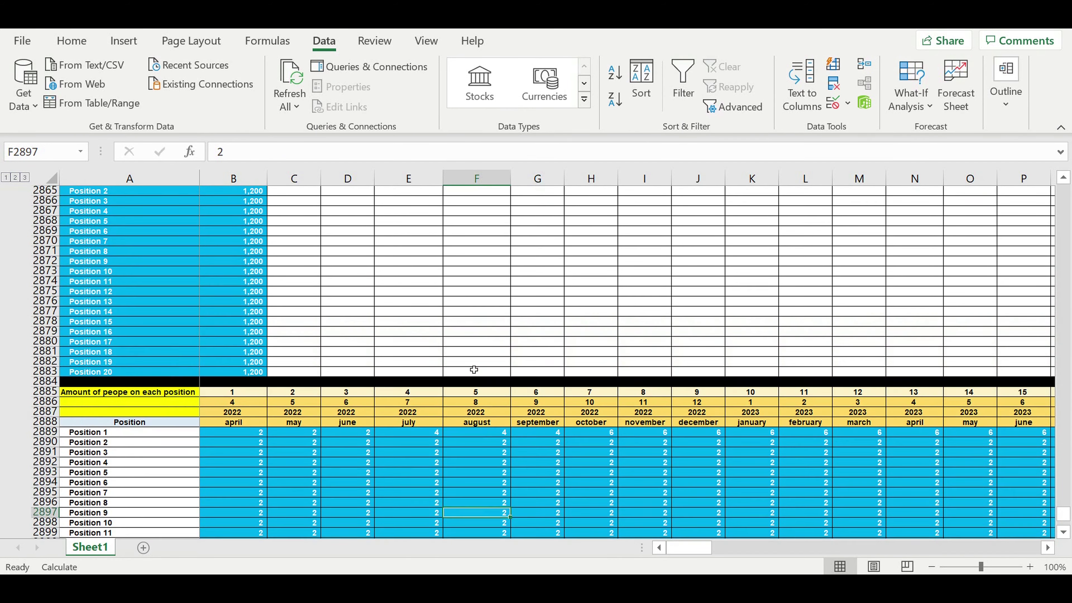
scroll(473, 370, down, 2)
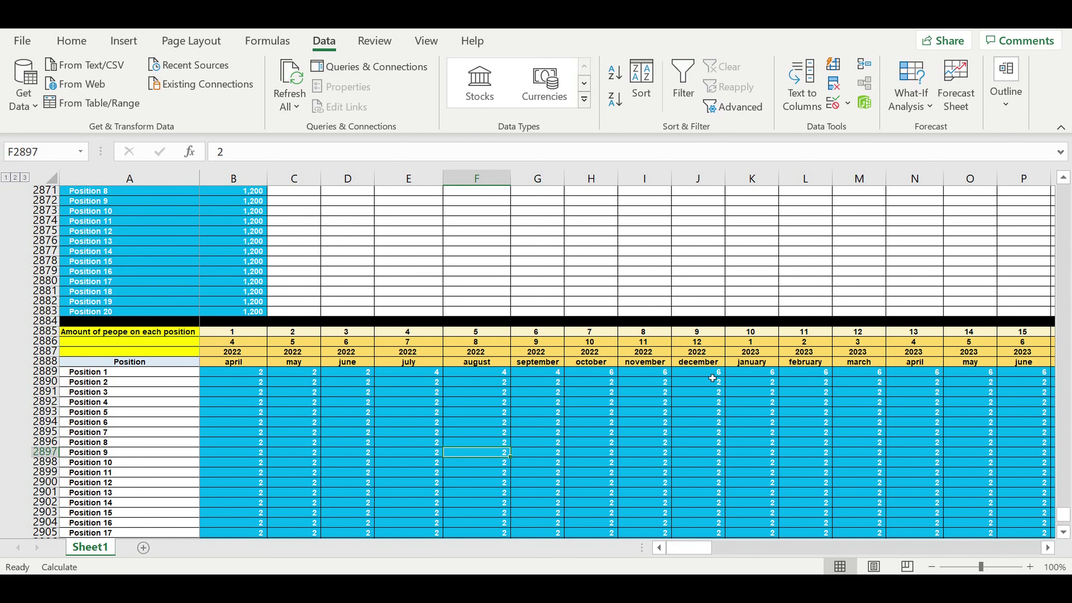
drag(1064, 515, 1018, 137)
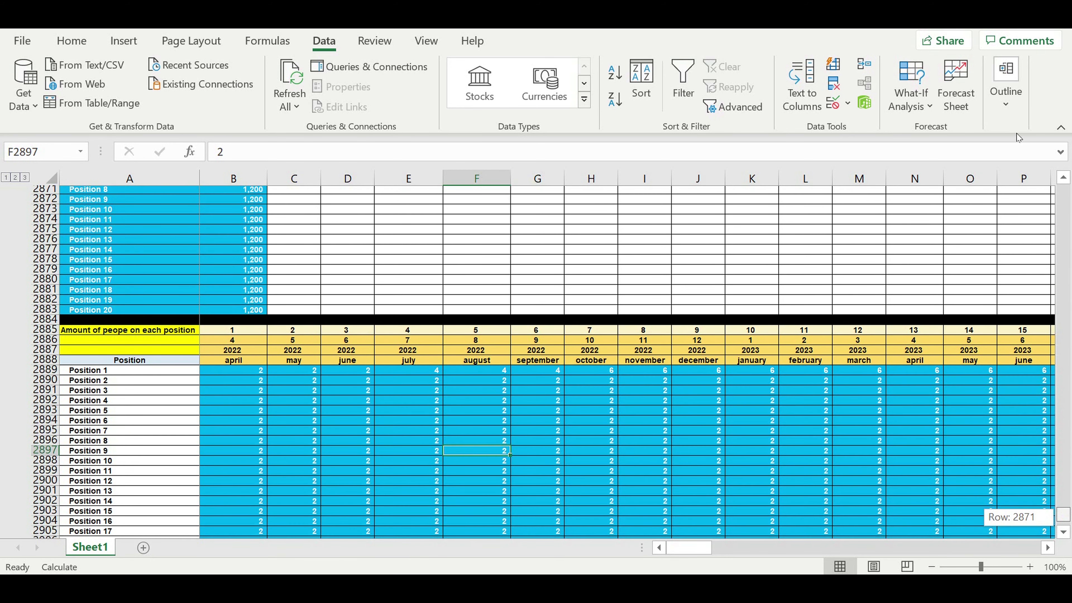
scroll(294, 312, down, 2)
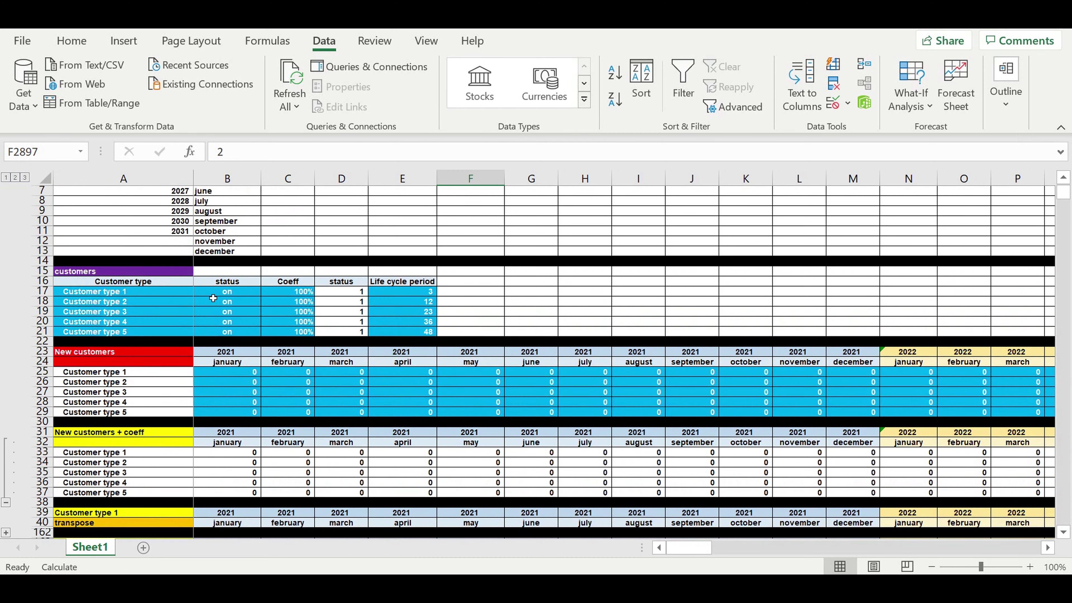
Step: Select the April 2022 new-customer figures, then move down to the Time line and Investment plan near row 2811
drag(208, 292, 287, 332)
mouse_move(925, 378)
mouse_down()
mouse_move(1022, 373)
mouse_move(931, 414)
mouse_up()
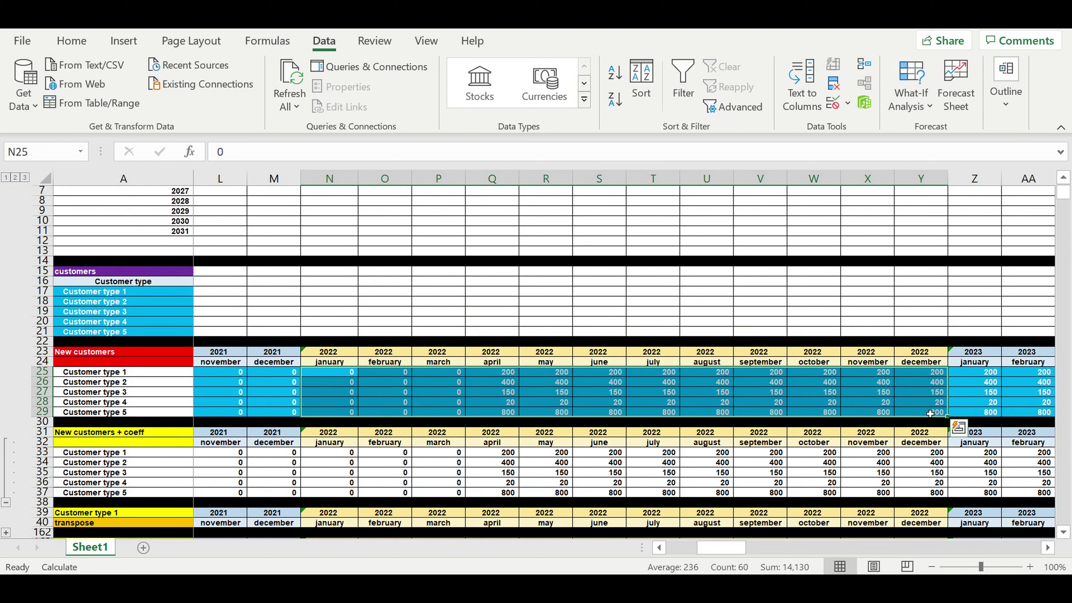
click(922, 402)
mouse_move(489, 373)
mouse_down()
mouse_move(529, 415)
mouse_move(633, 416)
mouse_up()
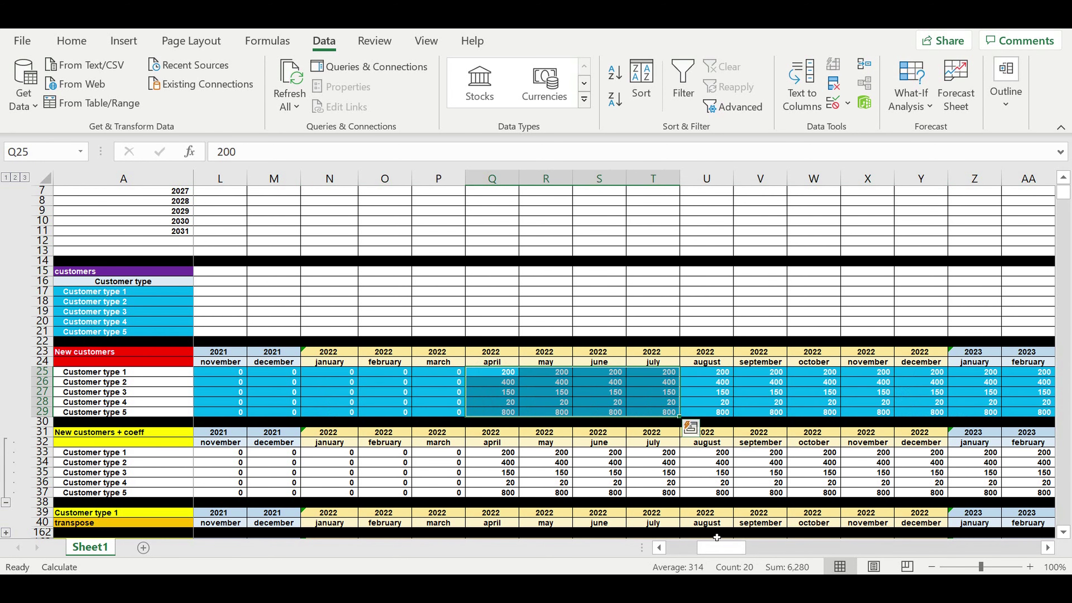
drag(719, 552, 689, 552)
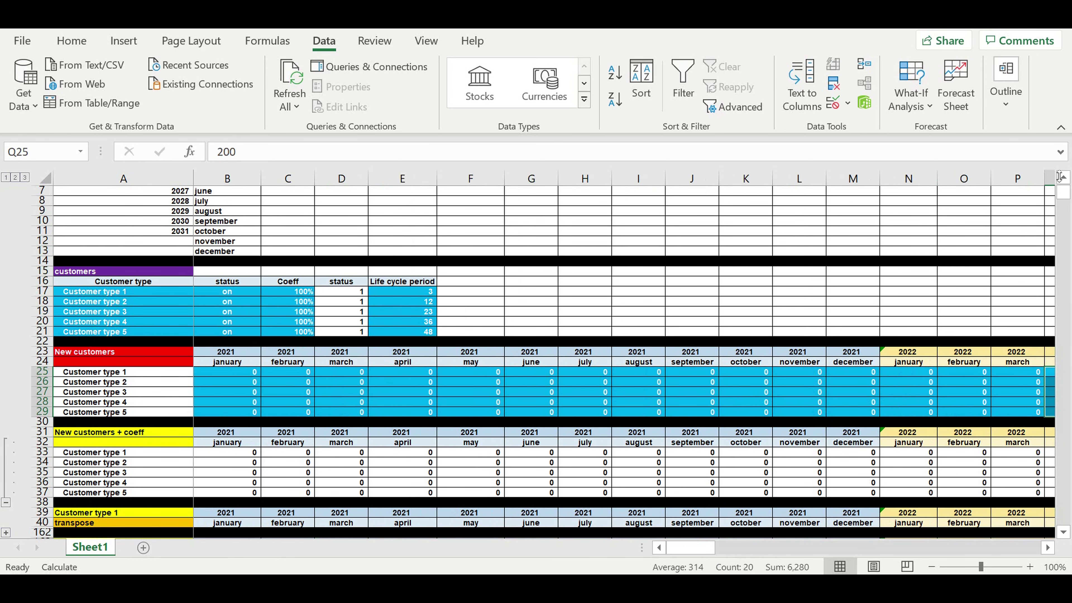
drag(1068, 197, 1067, 501)
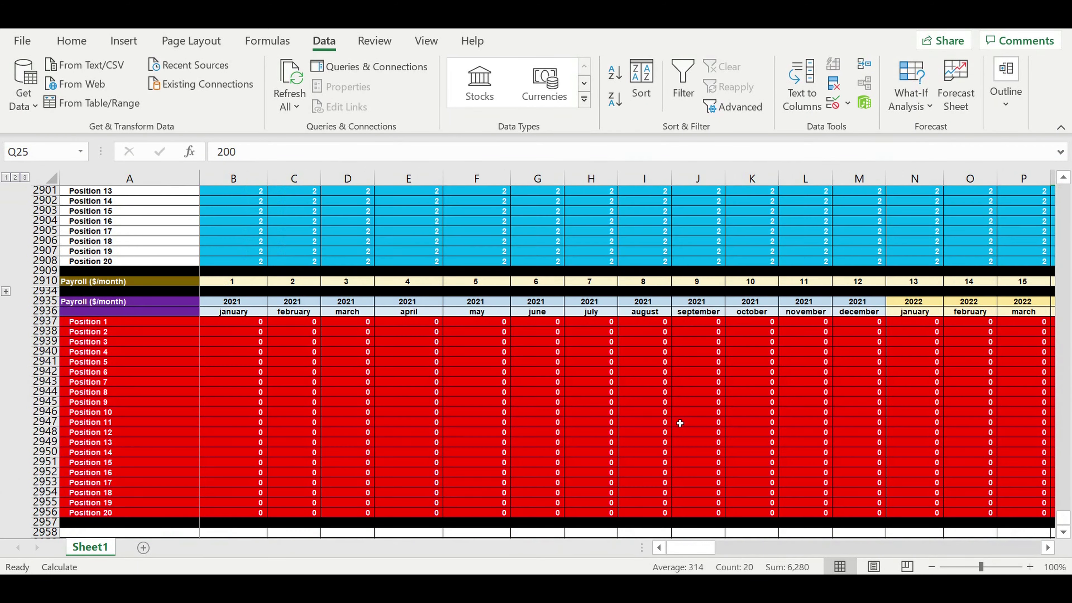
Step: Read the March 2021 IF formulas for Position 12 (D2948) and Position 5 (D2941), both showing 0
drag(1066, 516, 1065, 518)
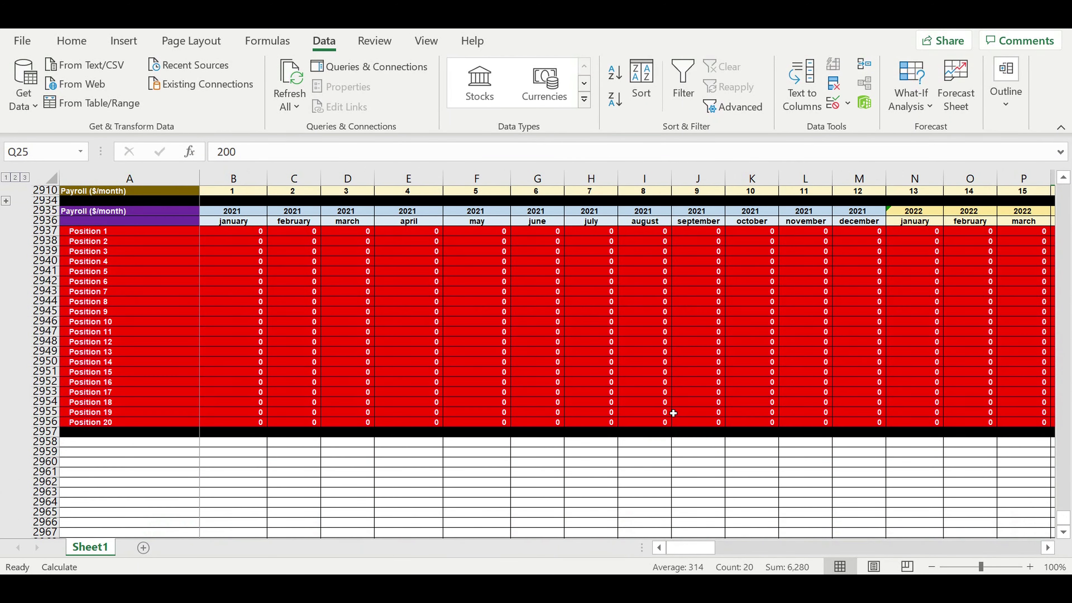
scroll(674, 413, up, 3)
scroll(674, 413, down, 2)
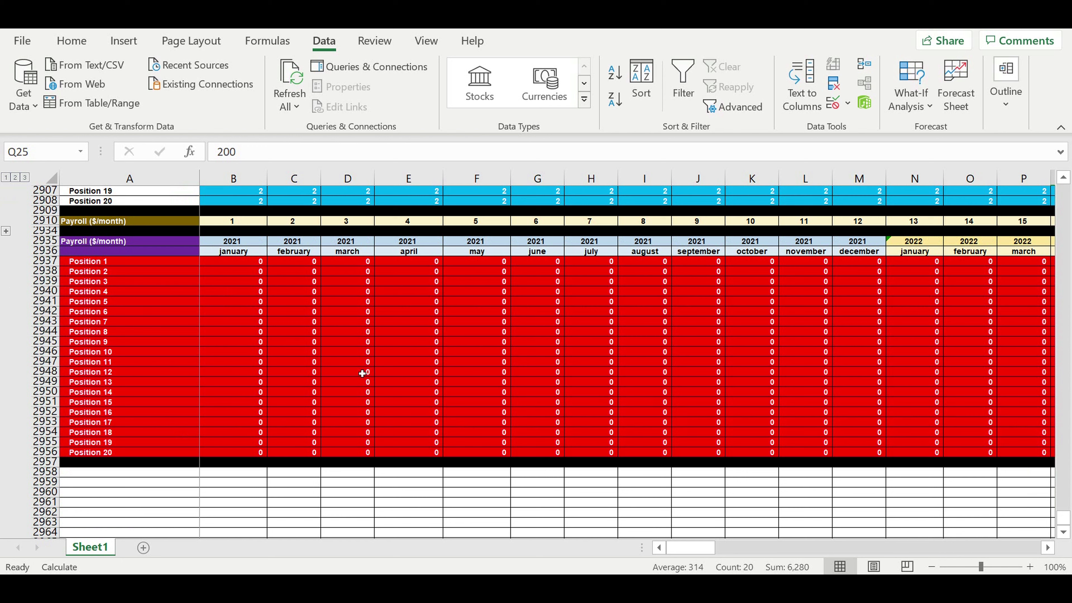
click(361, 373)
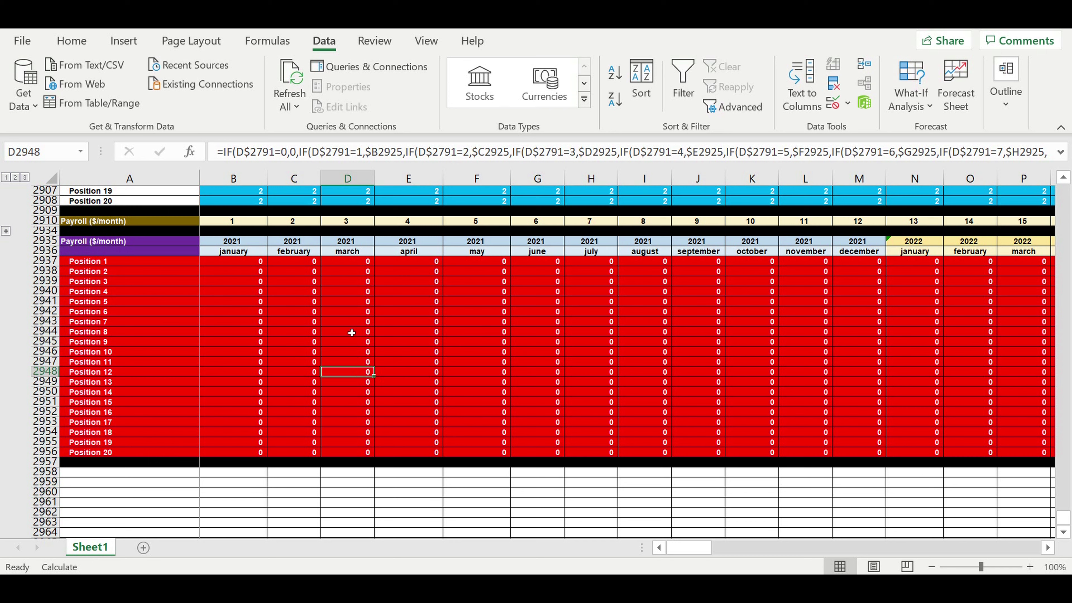
click(357, 305)
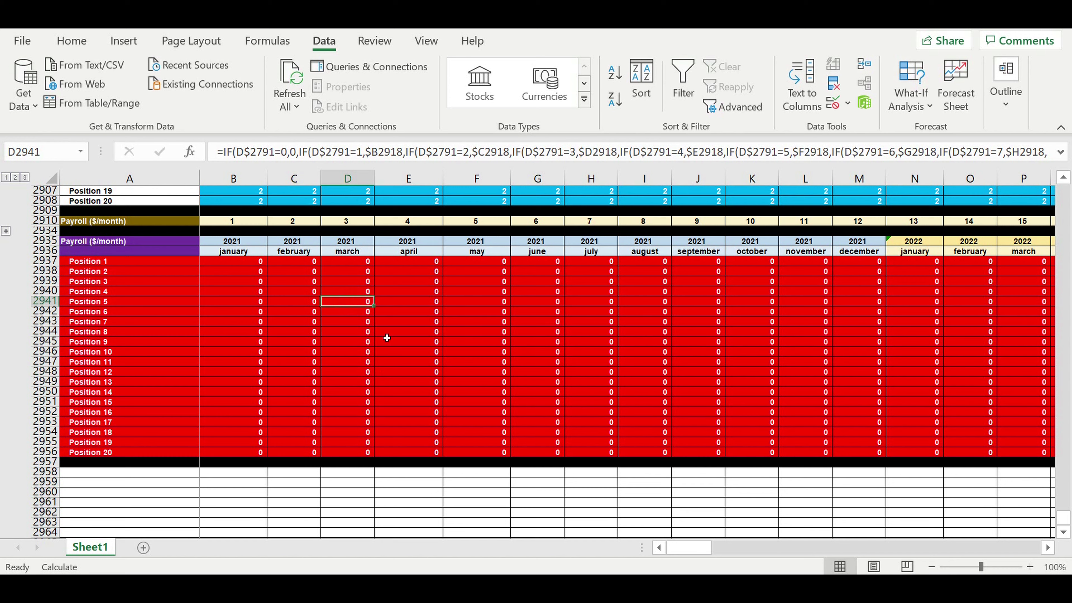